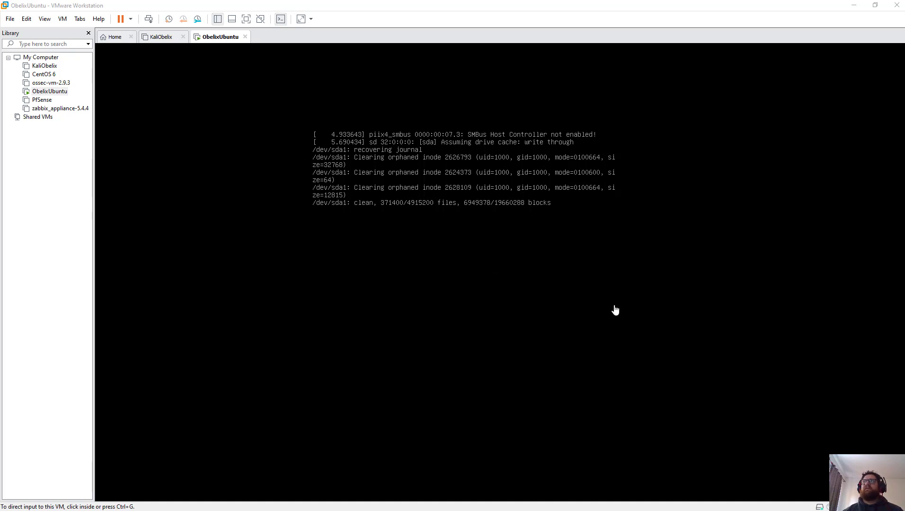
# Step: Go from the ObelixUbuntu console to the Workstation Home page, then over to Firefox
pyautogui.click(113, 37)
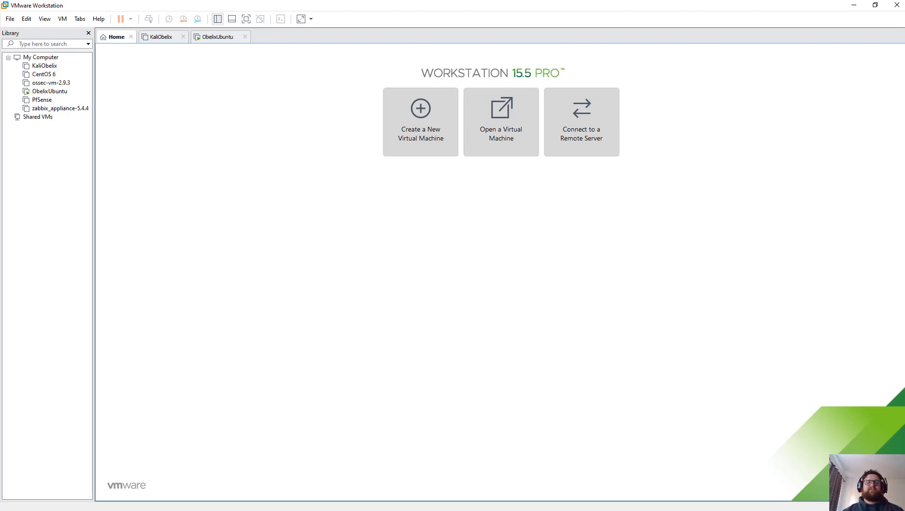
pyautogui.hotkey('alt', 'Tab')
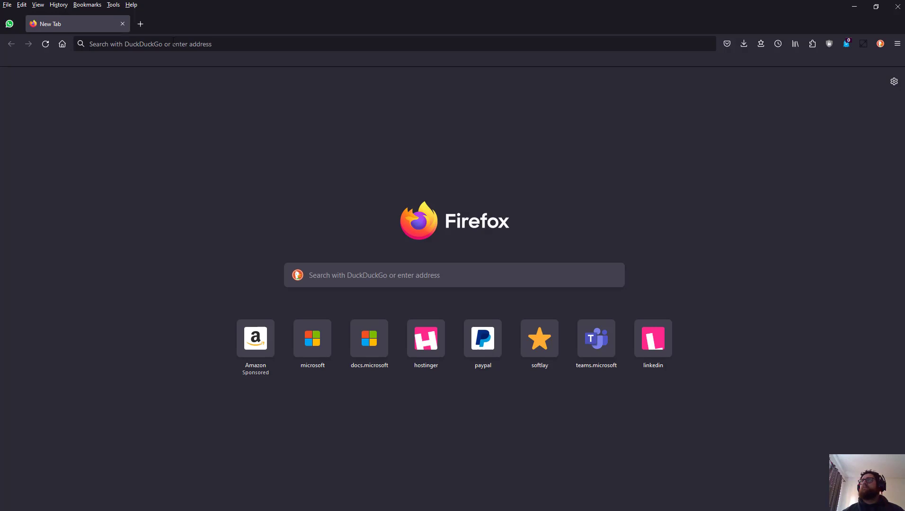
# Step: Search DuckDuckGo for 'ubuntu download'
pyautogui.click(181, 43)
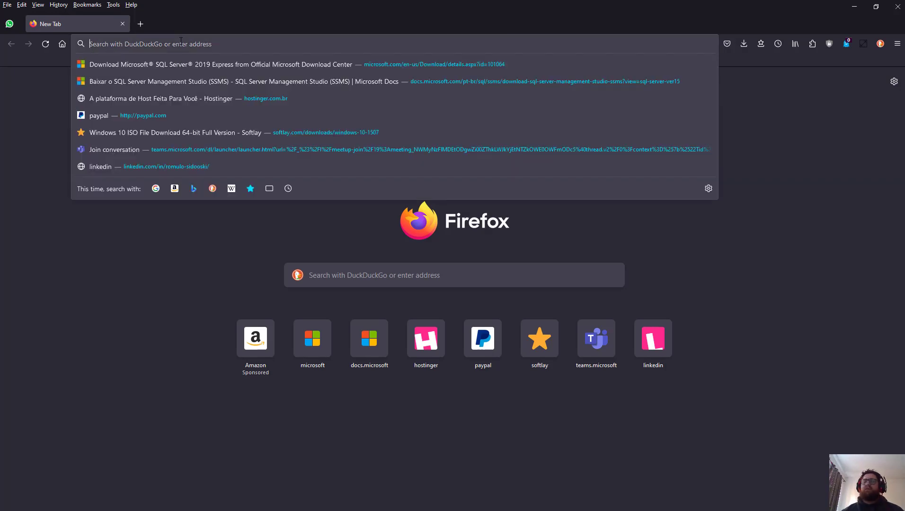
pyautogui.write('ubunru')
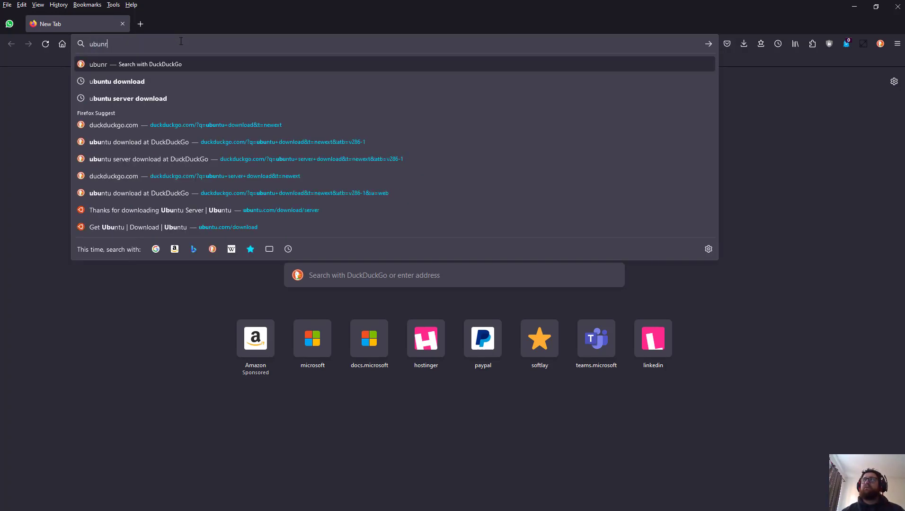
pyautogui.press('BackSpace')
pyautogui.press('BackSpace')
pyautogui.write('tud')
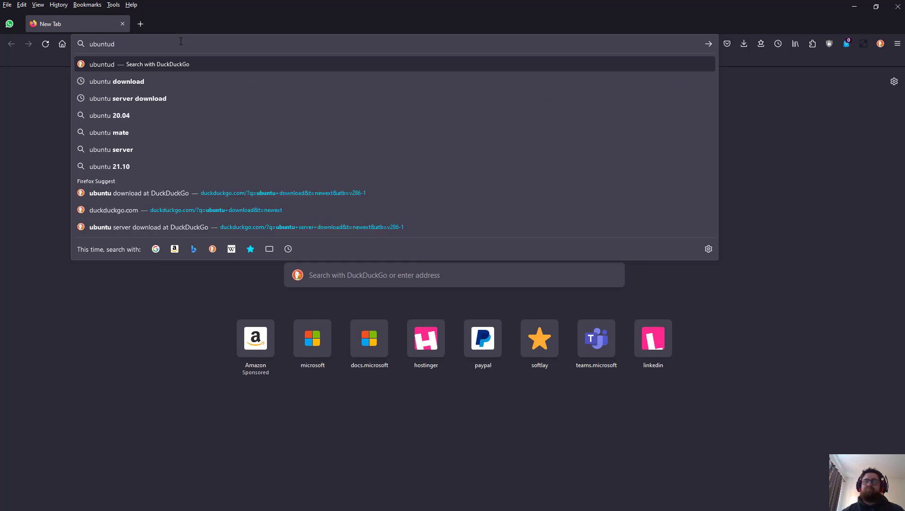
pyautogui.press('BackSpace')
pyautogui.write('download')
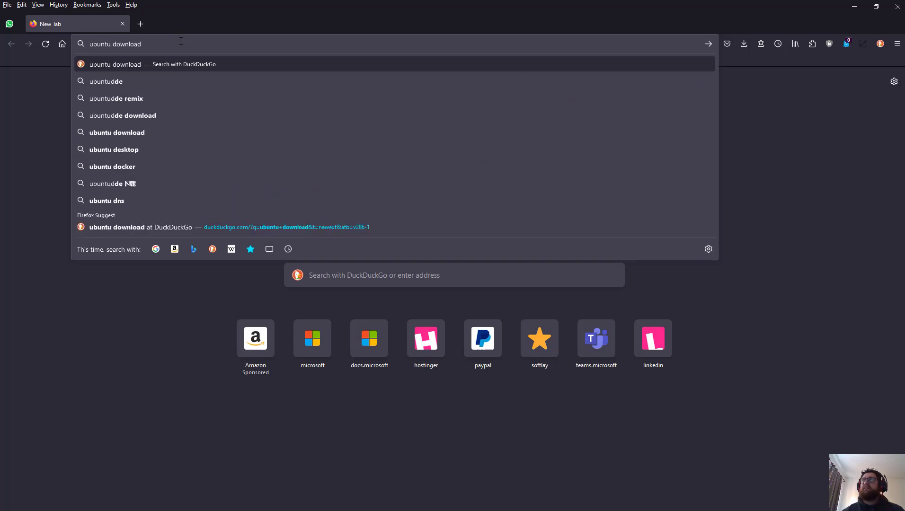
pyautogui.press('Return')
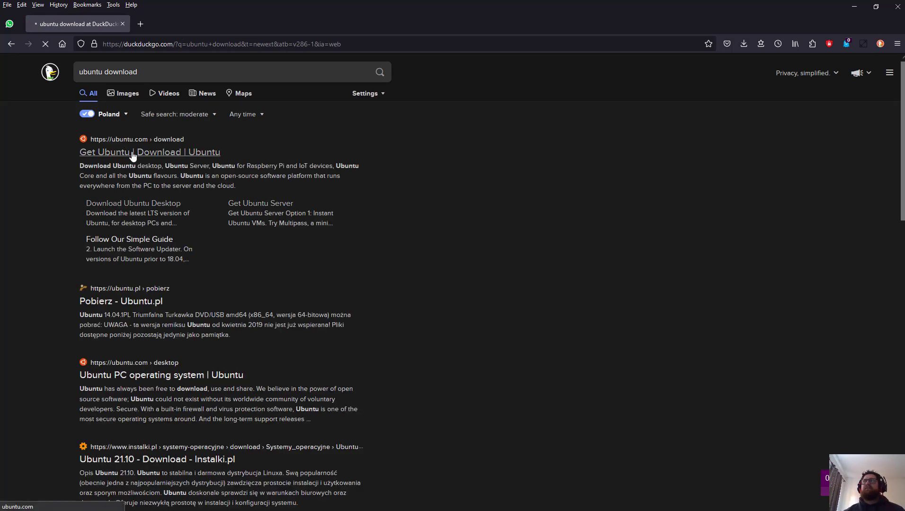
# Step: Open the 'Get Ubuntu | Download | Ubuntu' result at ubuntu.com/download
pyautogui.click(133, 157)
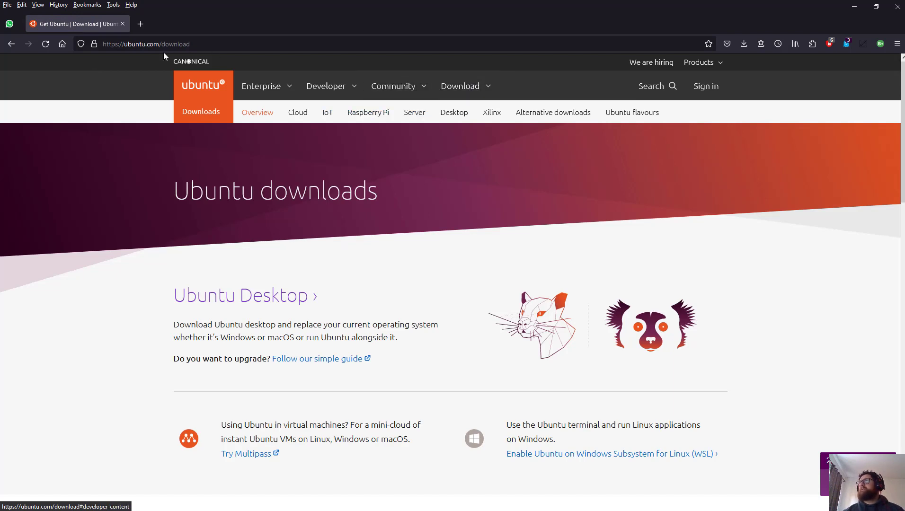
pyautogui.click(5, 44)
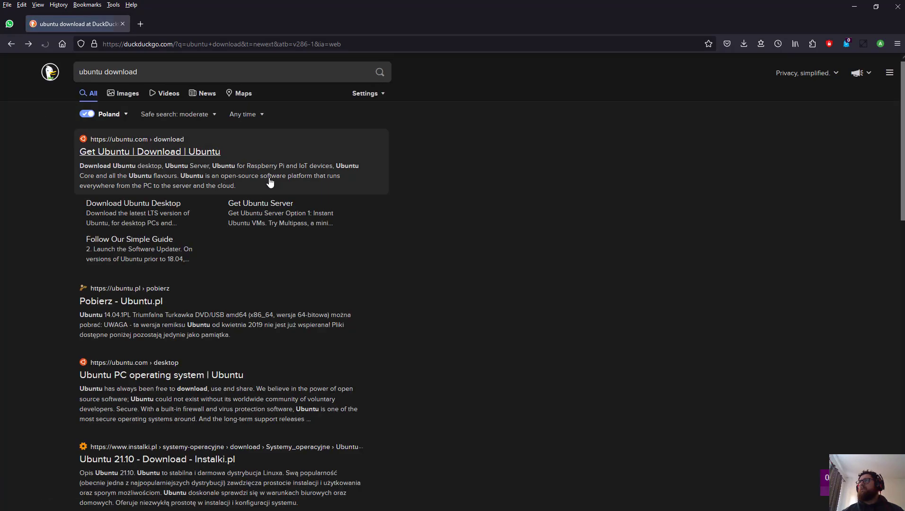
pyautogui.click(193, 153)
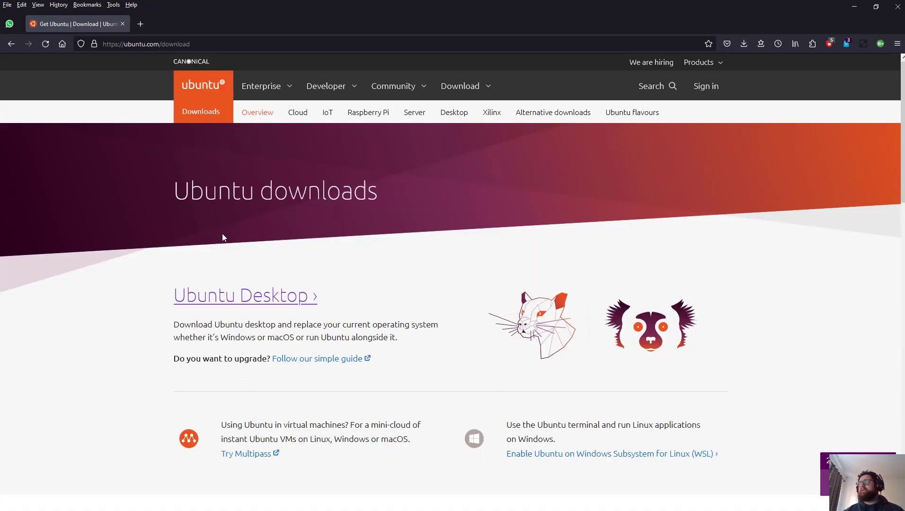
# Step: Go through Get Ubuntu Server, Option 2 and Alternative releases to download Ubuntu Server 18.04 LTS
pyautogui.click(481, 96)
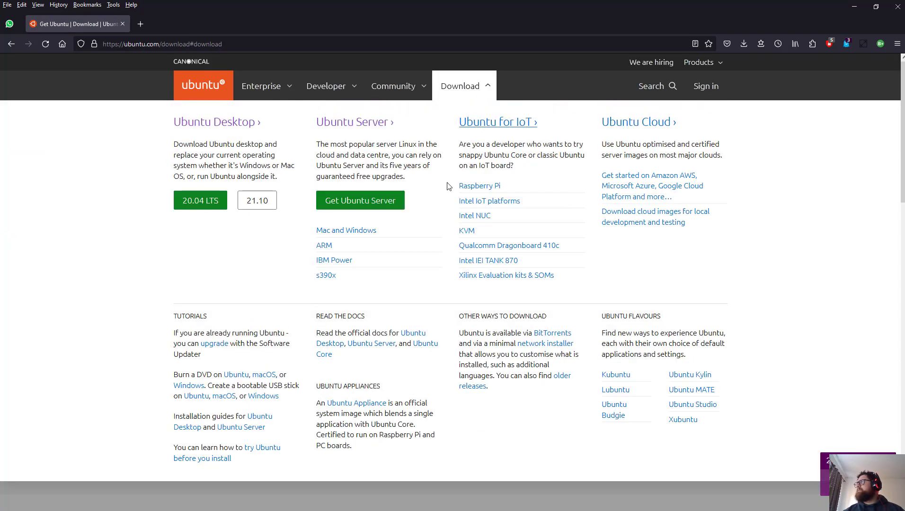
pyautogui.click(353, 205)
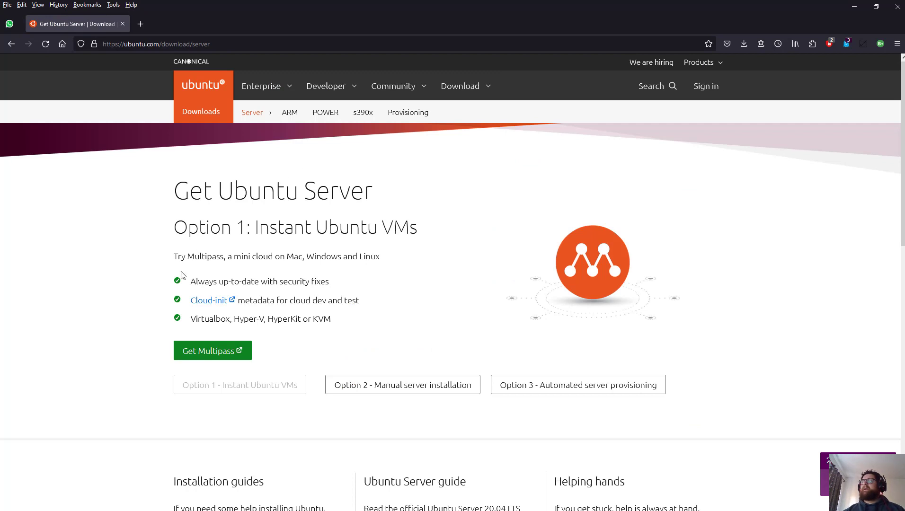
pyautogui.click(396, 389)
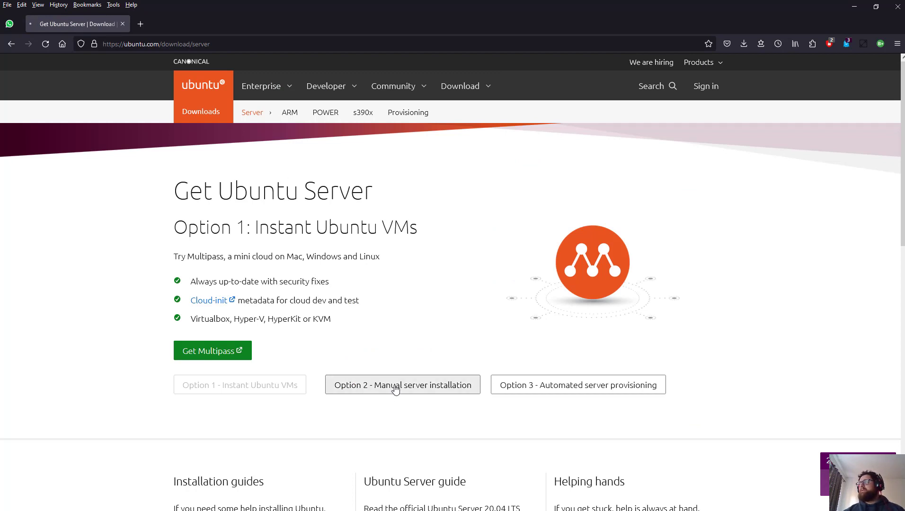
pyautogui.scroll(-3, 361, 263)
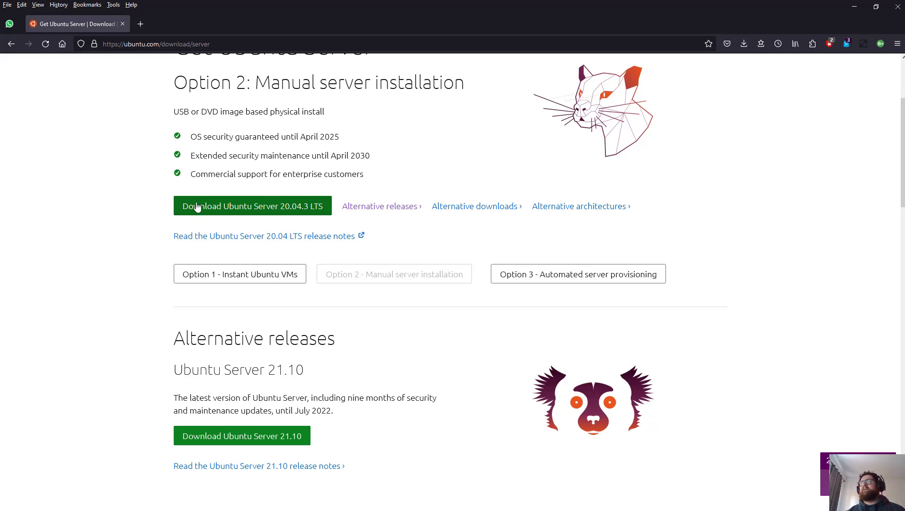
pyautogui.click(390, 206)
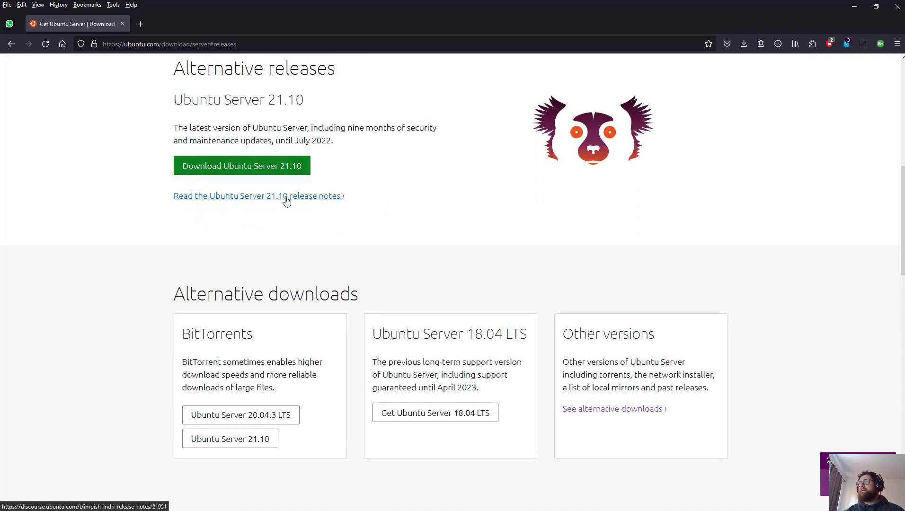
pyautogui.click(434, 420)
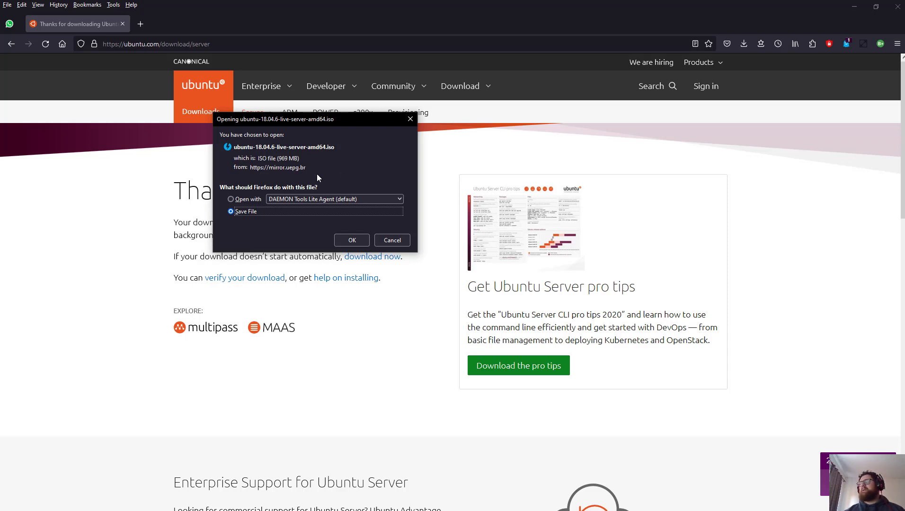
# Step: Save, then cancel the ubuntu-18.04.6-live-server-amd64.iso download and remove it from history
pyautogui.click(366, 244)
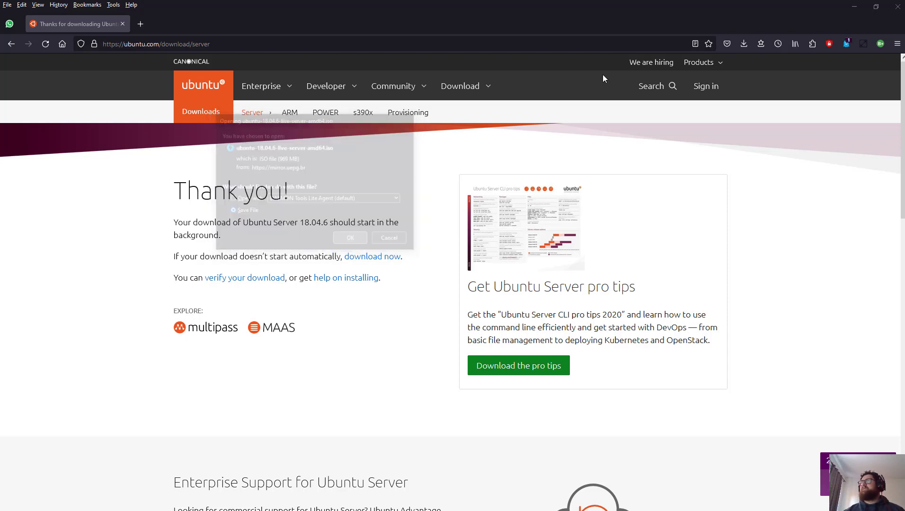
pyautogui.click(743, 44)
pyautogui.click(739, 70)
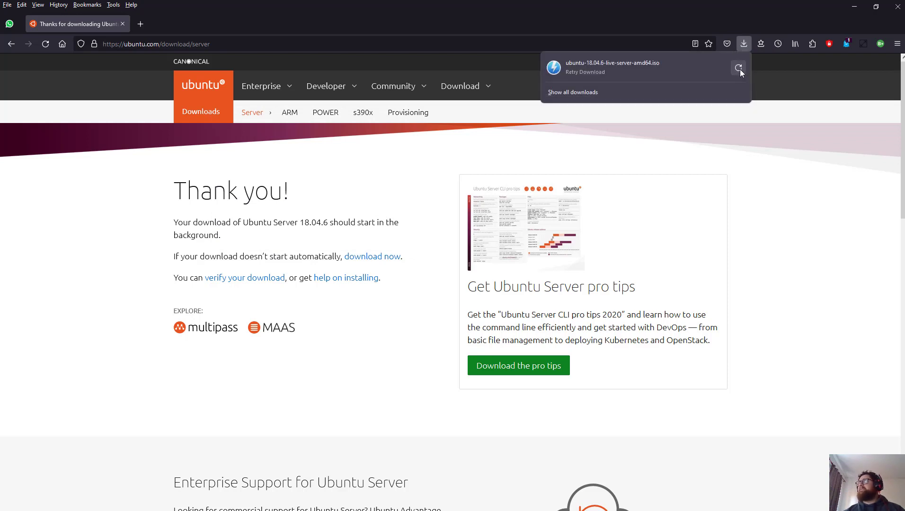
pyautogui.rightClick(608, 61)
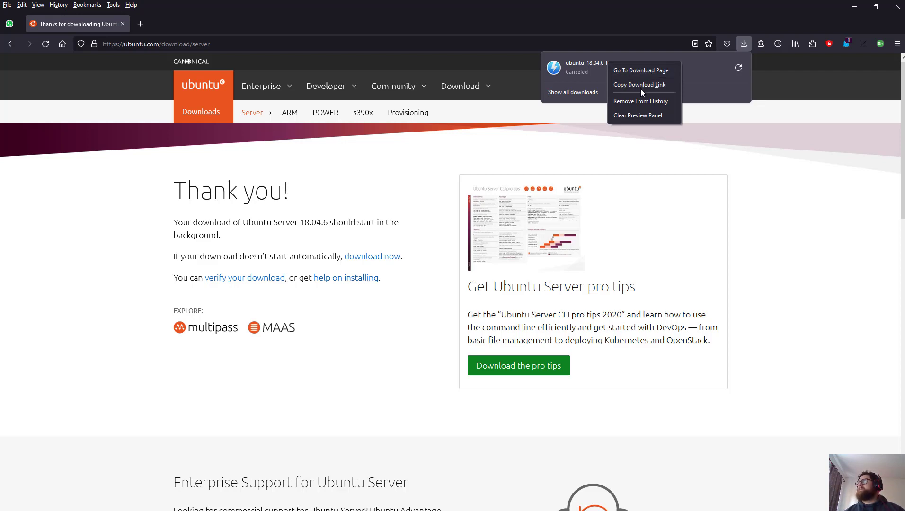
pyautogui.click(644, 102)
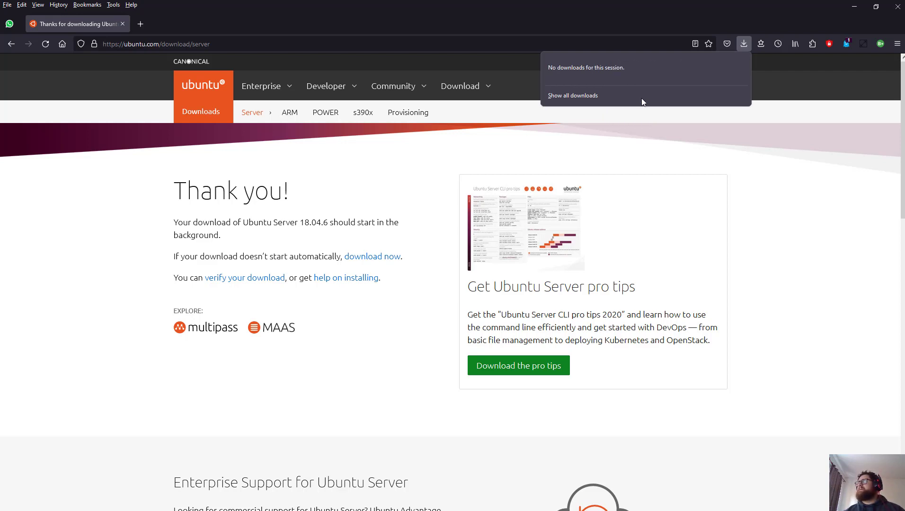
pyautogui.click(144, 30)
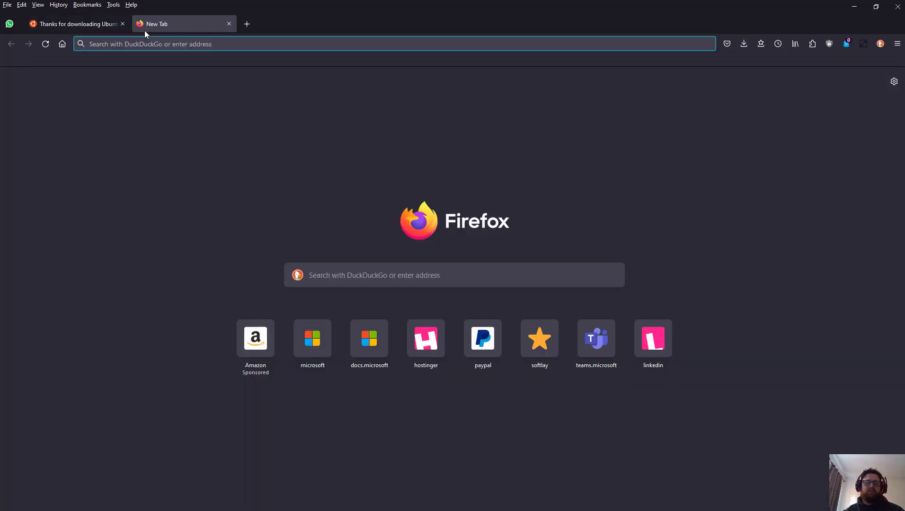
# Step: Search 'windows server 2016 download' and open the Microsoft Evaluation Center result
pyautogui.write('downoad')
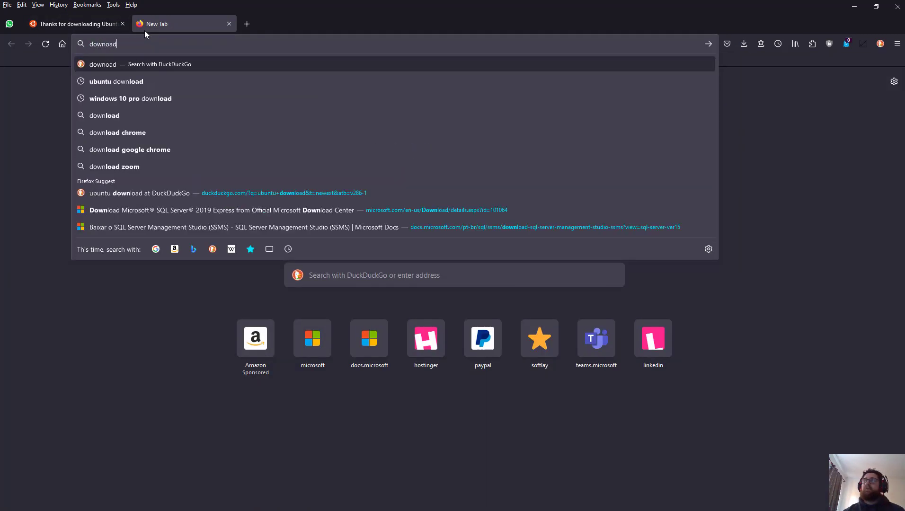
pyautogui.press('BackSpace')
pyautogui.press('BackSpace')
pyautogui.press('BackSpace')
pyautogui.write('loa')
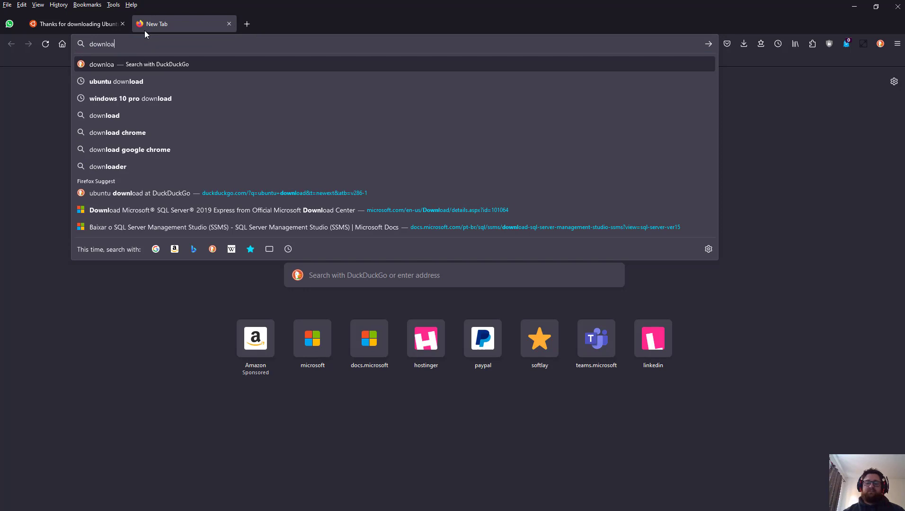
pyautogui.write('d windows')
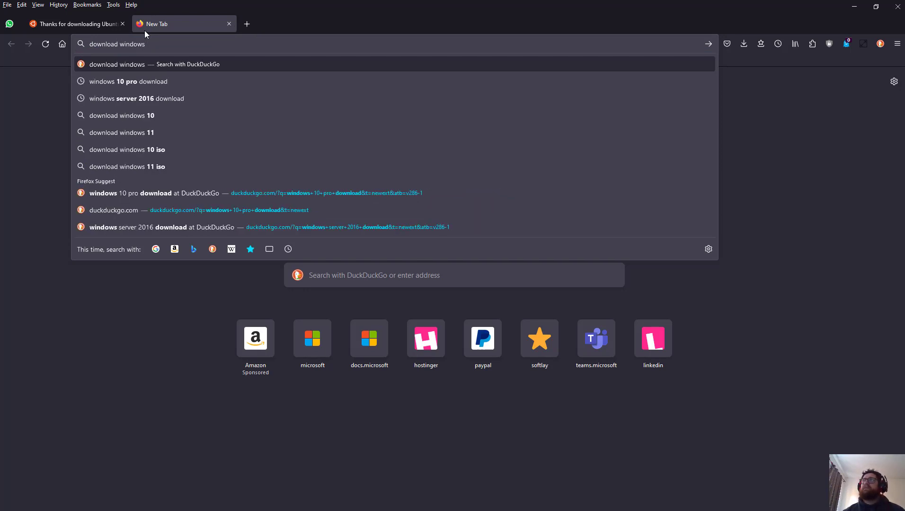
pyautogui.click(153, 93)
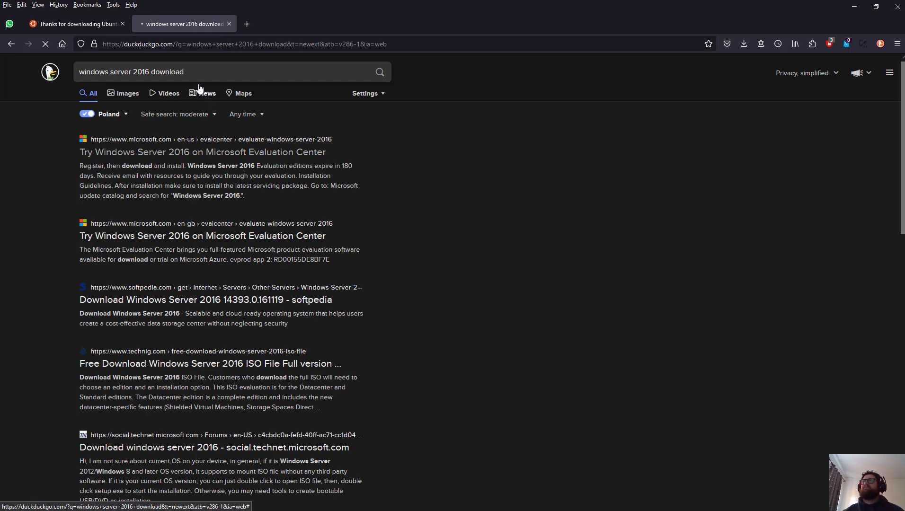
pyautogui.click(206, 140)
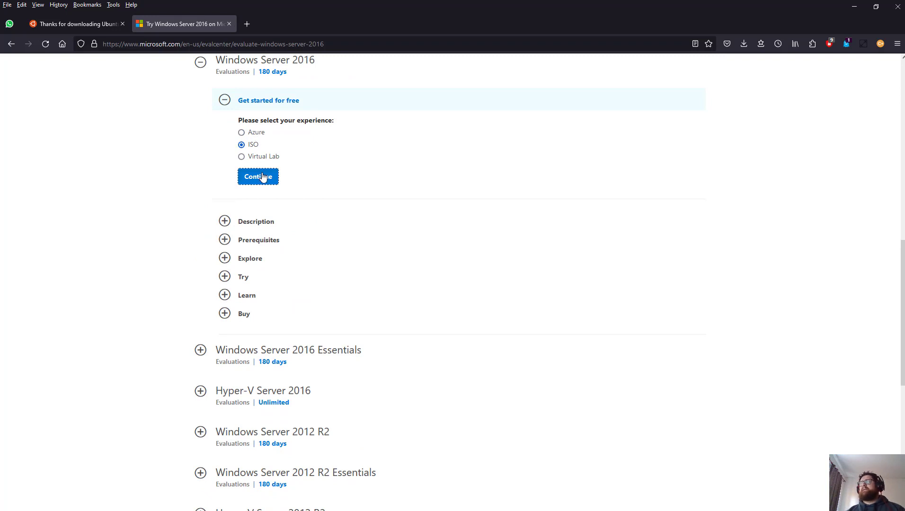
# Step: Choose the ISO evaluation, autofill the name and company fields, and set company size 1
pyautogui.click(262, 178)
pyautogui.click(477, 133)
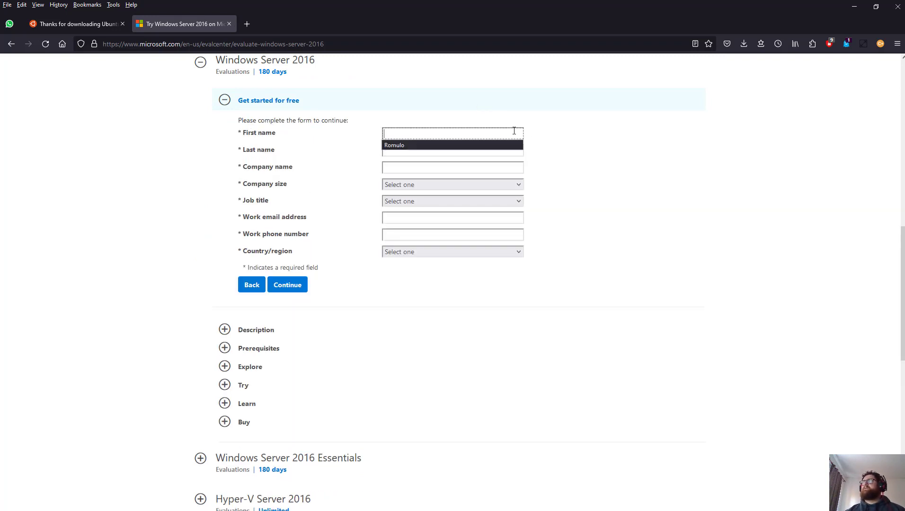
pyautogui.click(507, 145)
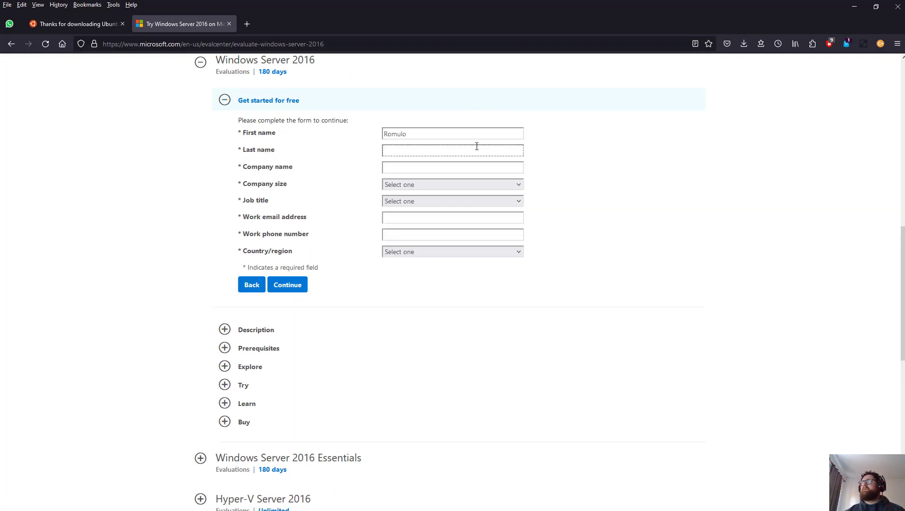
pyautogui.click(475, 151)
pyautogui.click(469, 163)
pyautogui.click(465, 170)
pyautogui.click(452, 175)
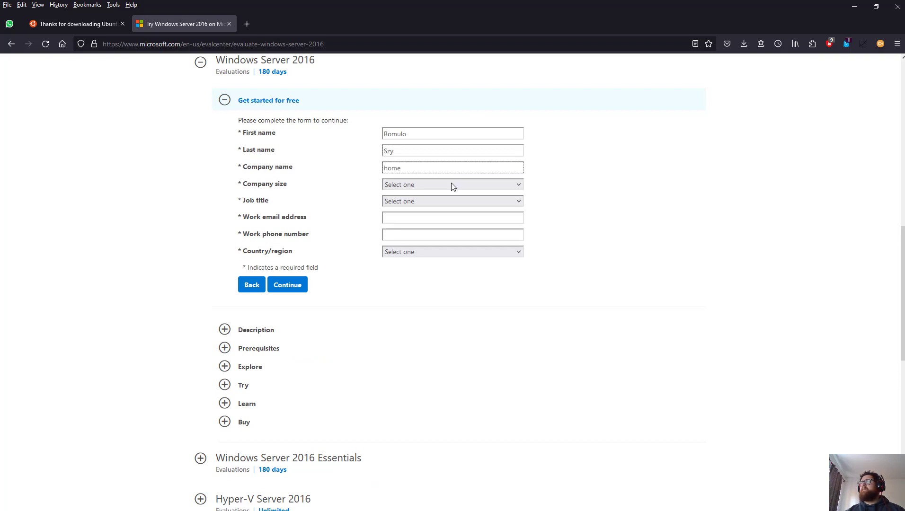
pyautogui.click(451, 185)
pyautogui.click(429, 213)
# Step: Set job title to Researcher/Academic/Student and autofill the work e-mail and phone number
pyautogui.click(428, 200)
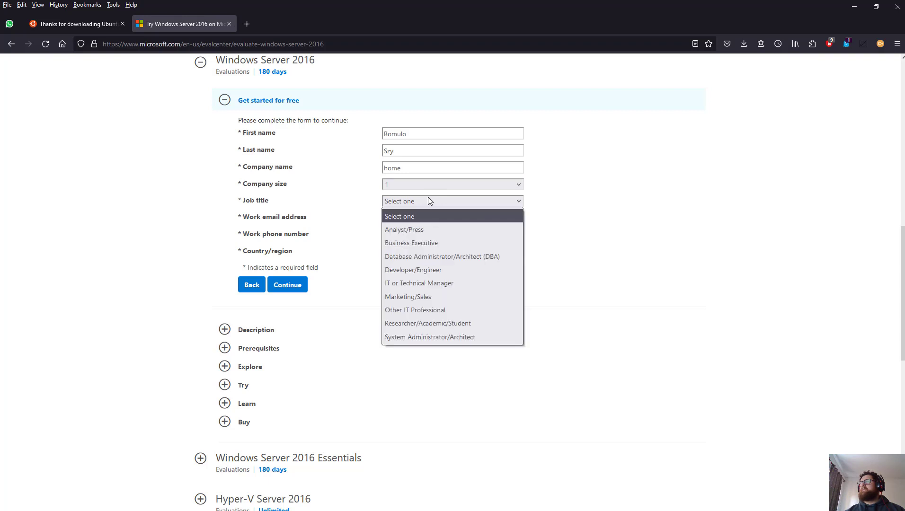
pyautogui.click(436, 323)
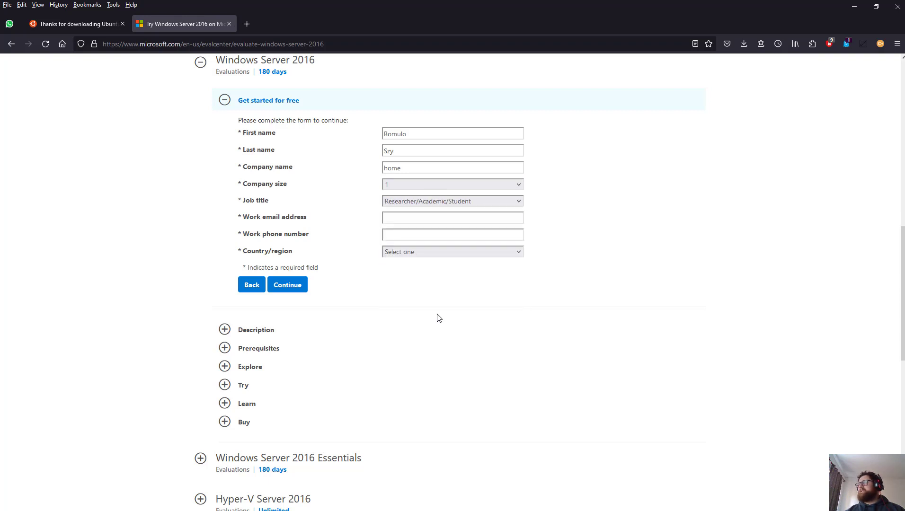
pyautogui.click(434, 219)
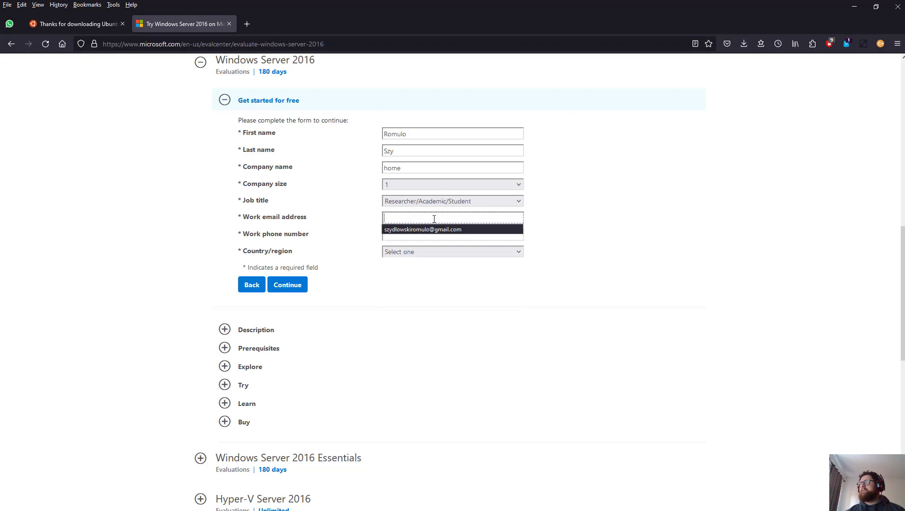
pyautogui.click(425, 238)
pyautogui.click(428, 217)
pyautogui.click(428, 230)
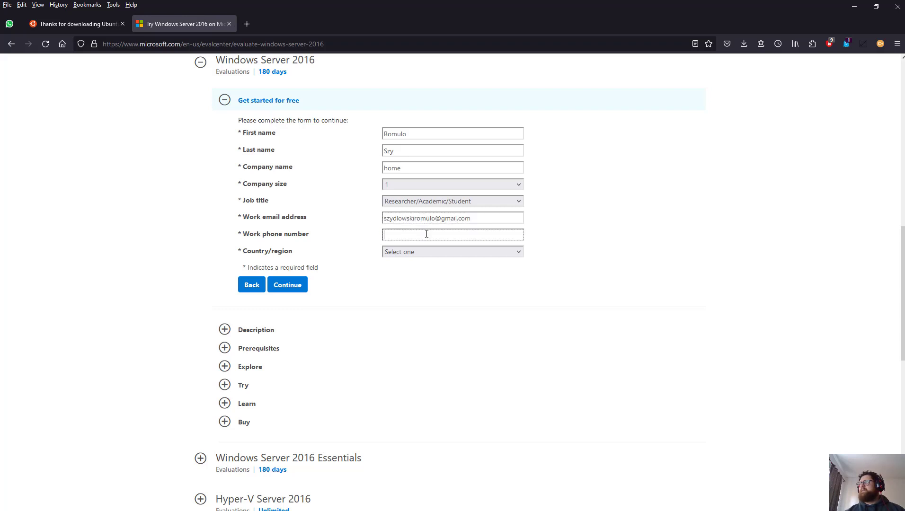
pyautogui.click(426, 235)
pyautogui.click(420, 242)
# Step: Set country to Poland, opt in to Microsoft offers, and submit the form
pyautogui.click(414, 253)
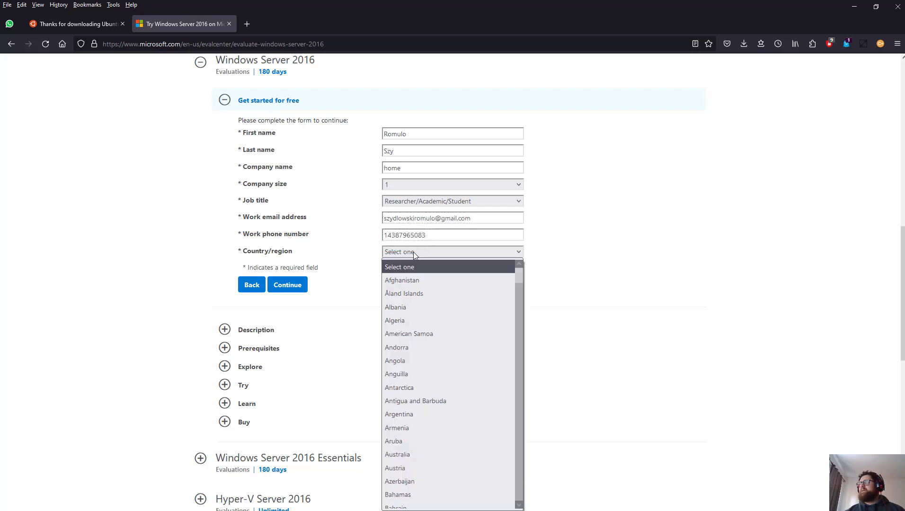
pyautogui.scroll(-20, 437, 406)
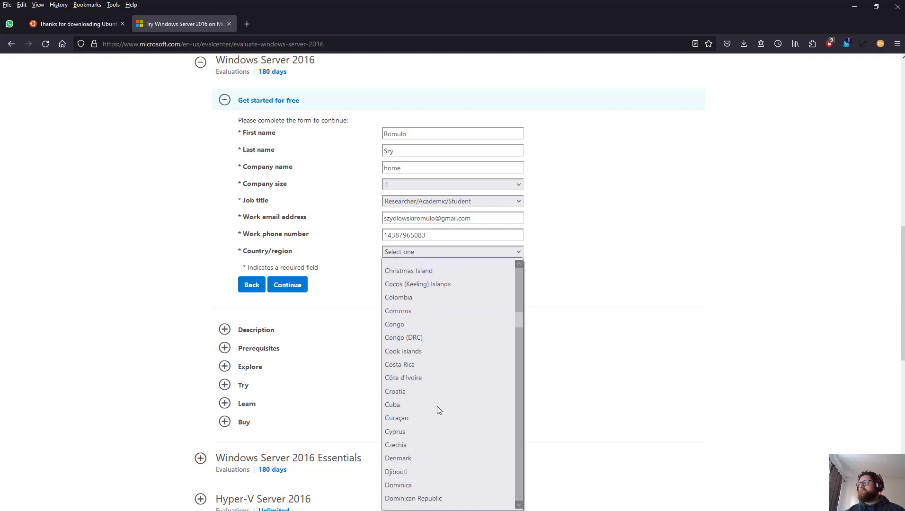
pyautogui.scroll(-4, 437, 406)
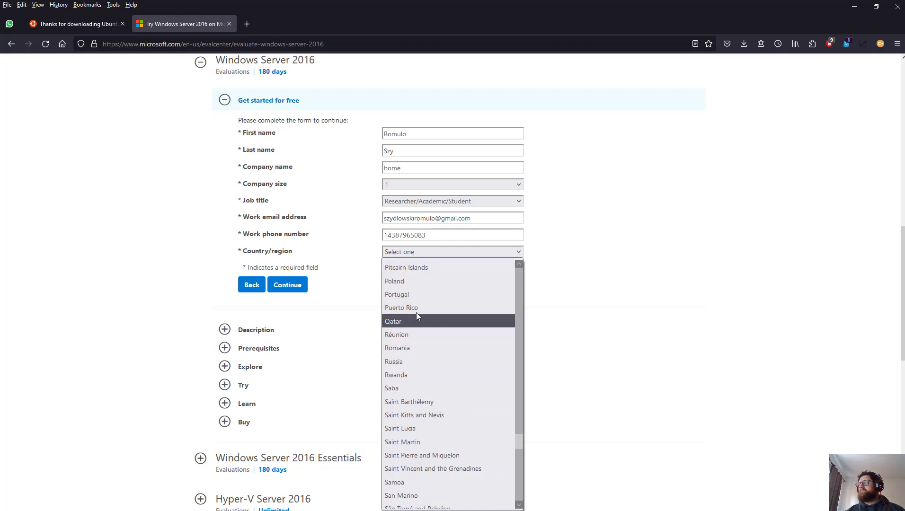
pyautogui.click(407, 280)
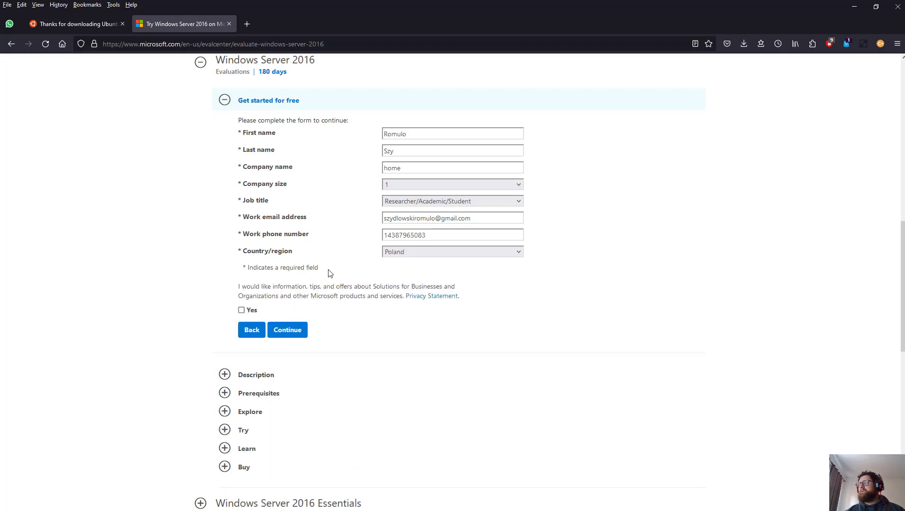
pyautogui.click(242, 311)
pyautogui.click(287, 330)
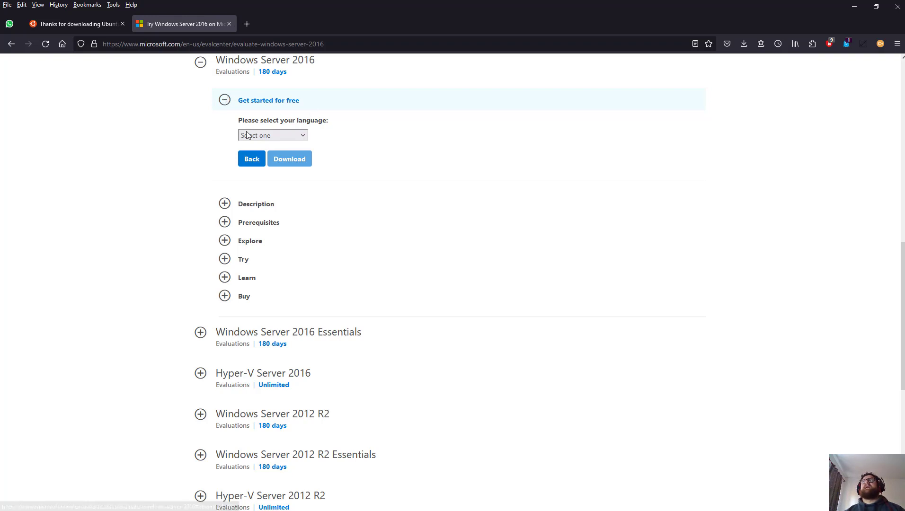
pyautogui.click(262, 135)
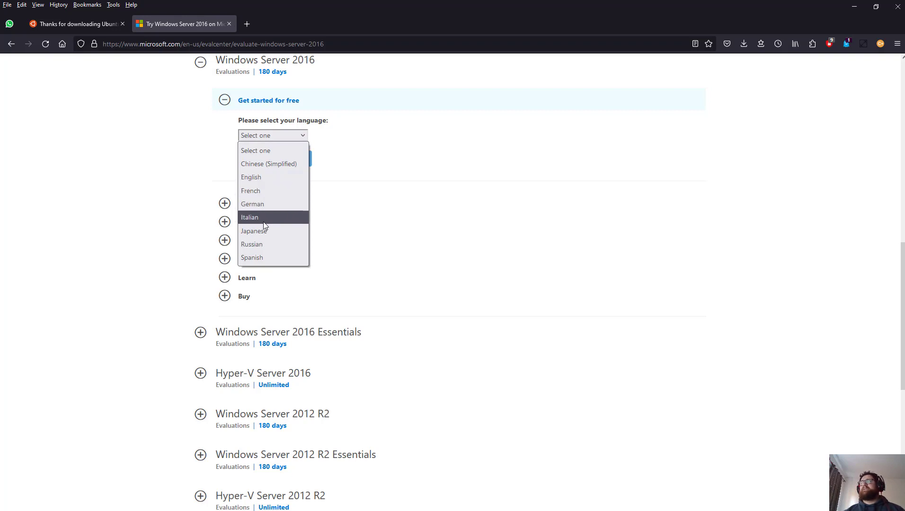
# Step: Download the English Windows Server 2016 ISO, saving the file
pyautogui.click(263, 178)
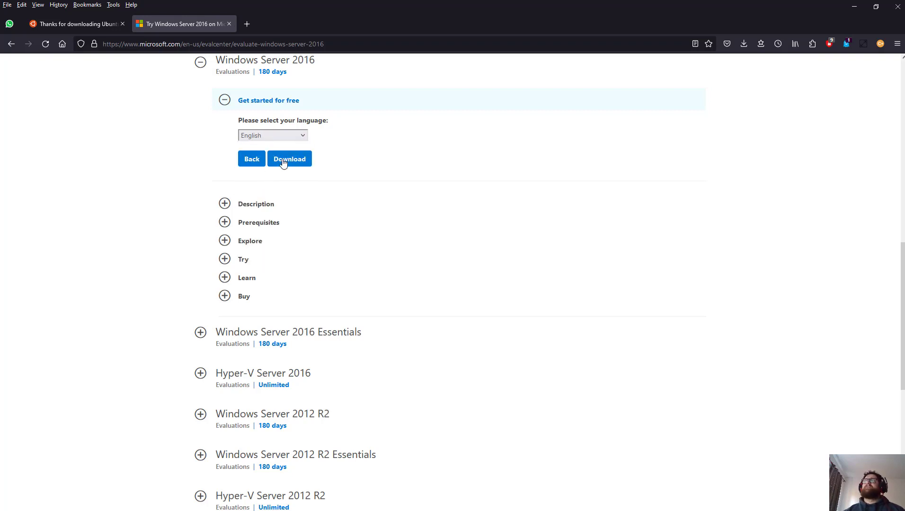
pyautogui.click(284, 160)
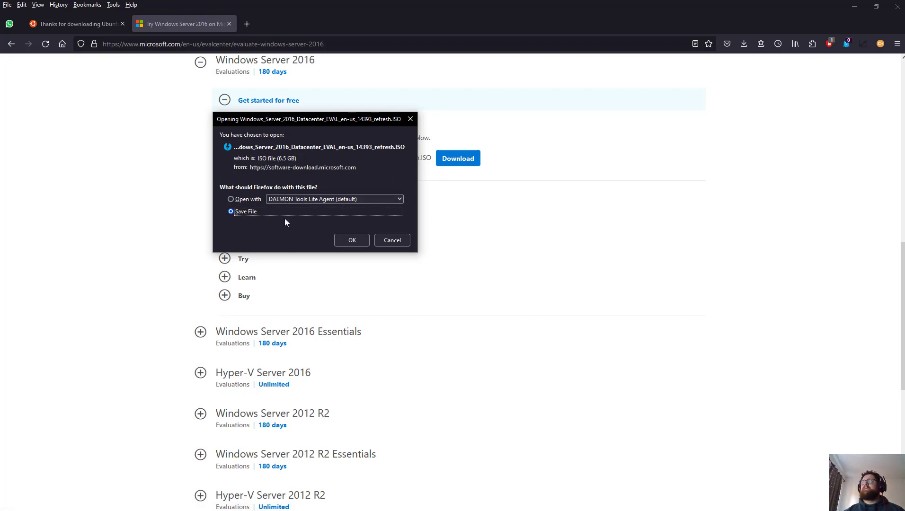
pyautogui.click(352, 240)
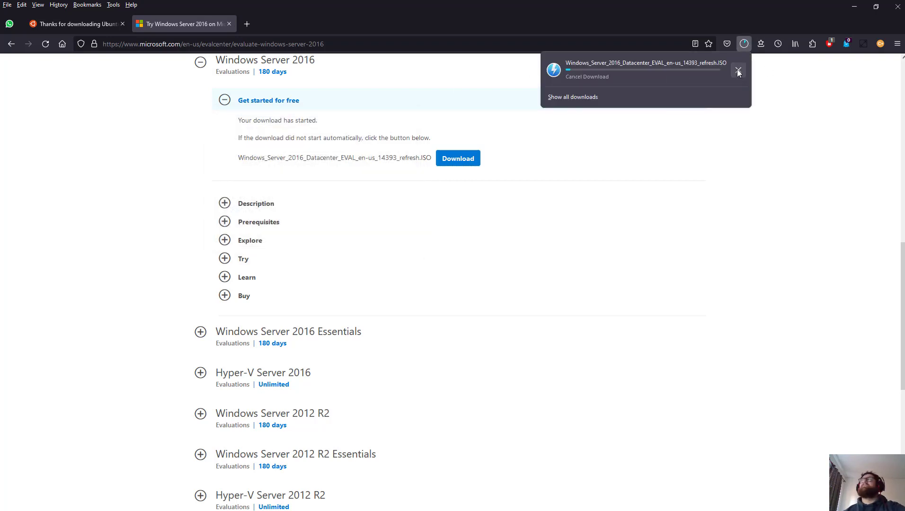
# Step: Cancel the Windows Server 2016 ISO download and remove it from the download history
pyautogui.click(738, 71)
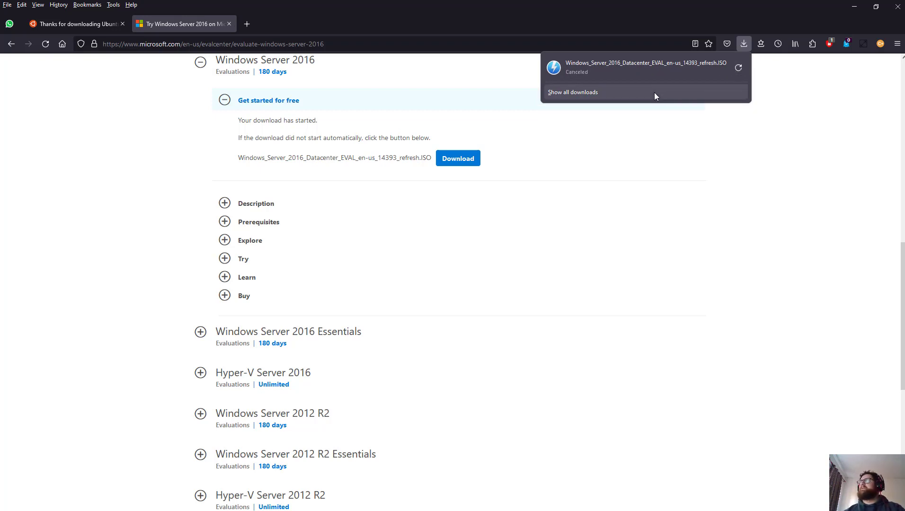
pyautogui.rightClick(633, 65)
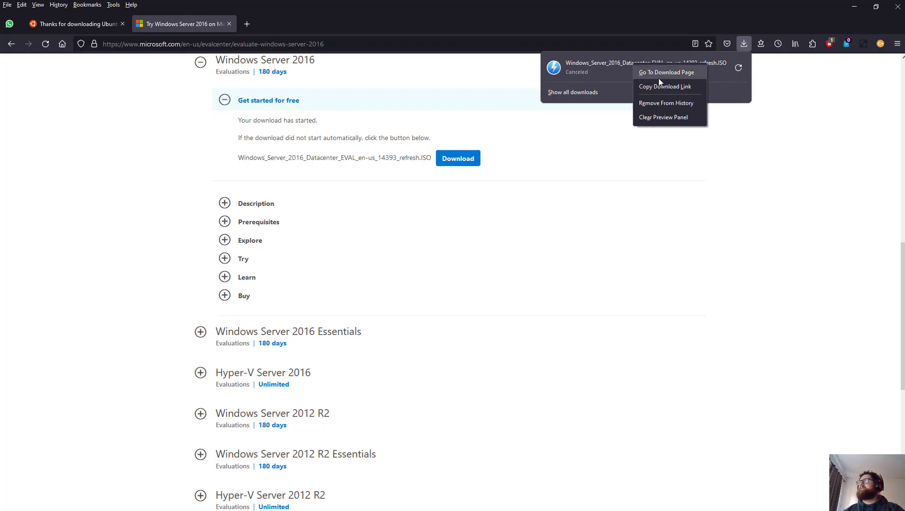
pyautogui.click(661, 101)
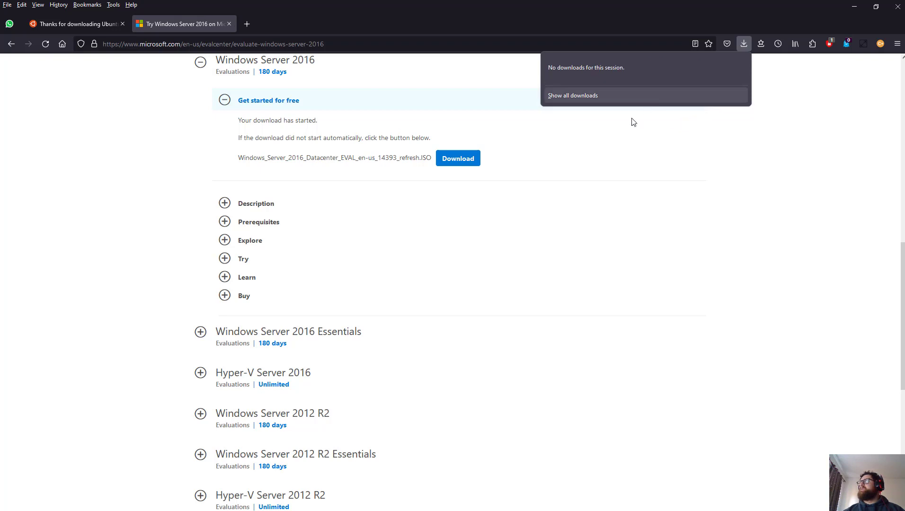
pyautogui.click(302, 26)
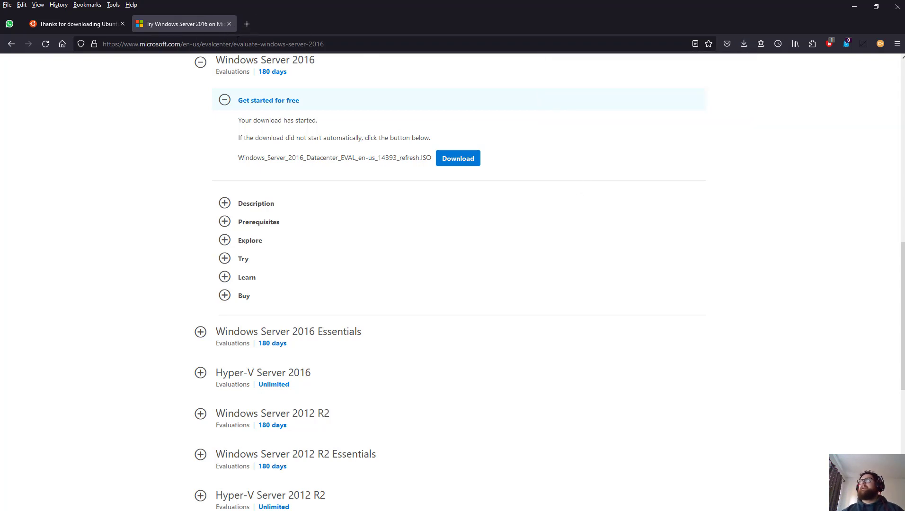
pyautogui.click(238, 39)
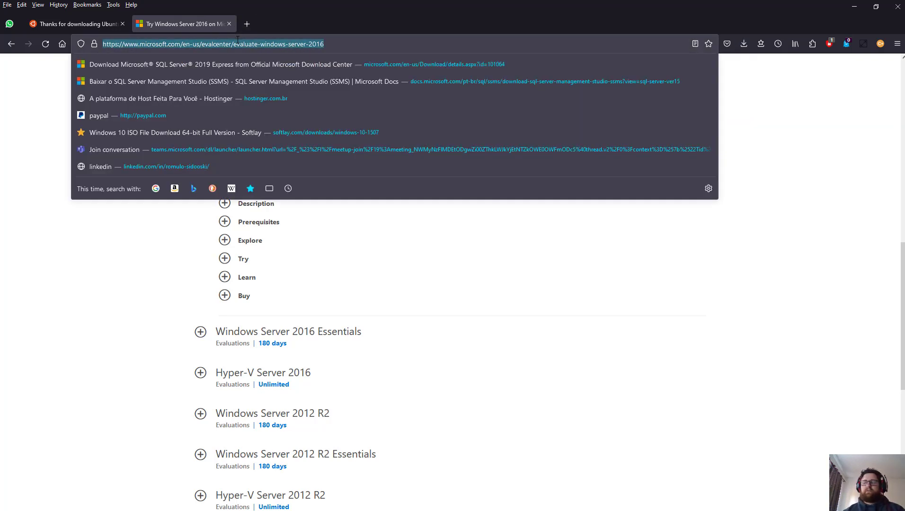
# Step: Close the Windows Server 2016 tab and search DuckDuckGo for 'download android vm'
pyautogui.click(229, 23)
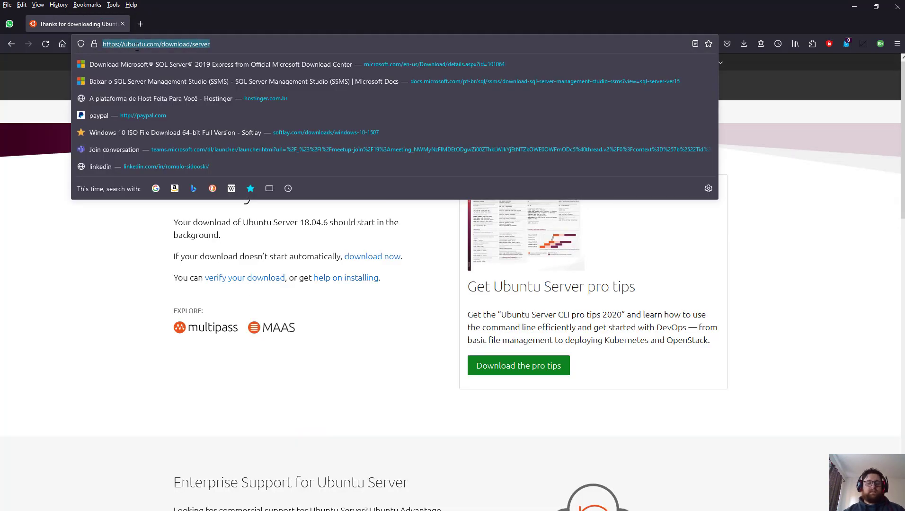
pyautogui.write('a dr')
pyautogui.press('BackSpace')
pyautogui.press('BackSpace')
pyautogui.press('BackSpace')
pyautogui.press('BackSpace')
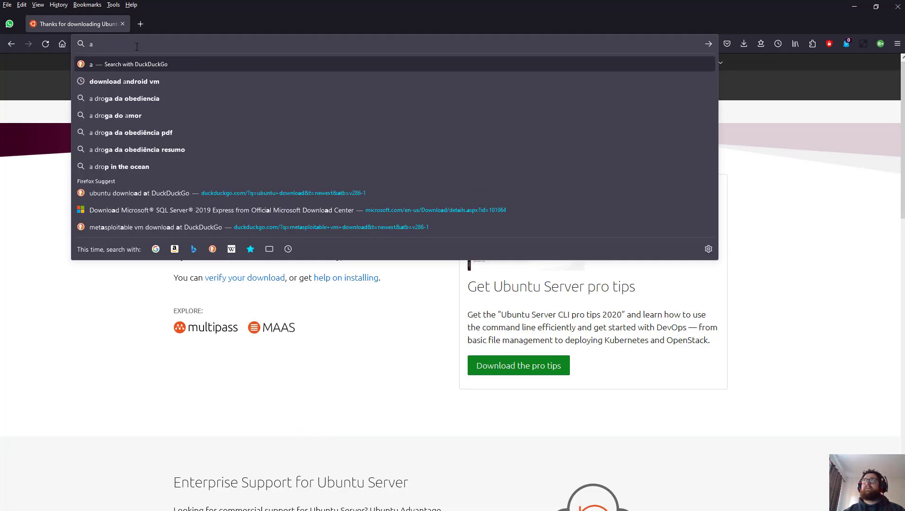
pyautogui.write('anddro')
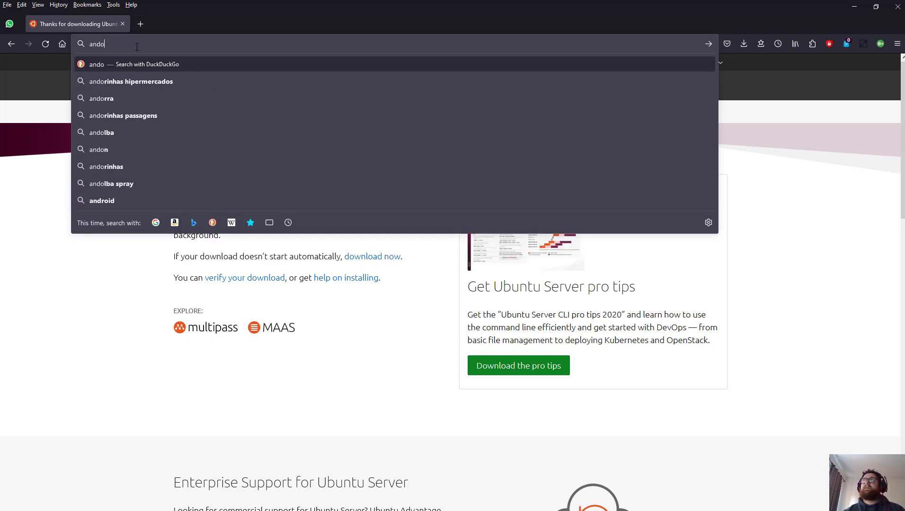
pyautogui.press('BackSpace')
pyautogui.press('BackSpace')
pyautogui.press('BackSpace')
pyautogui.write('roid')
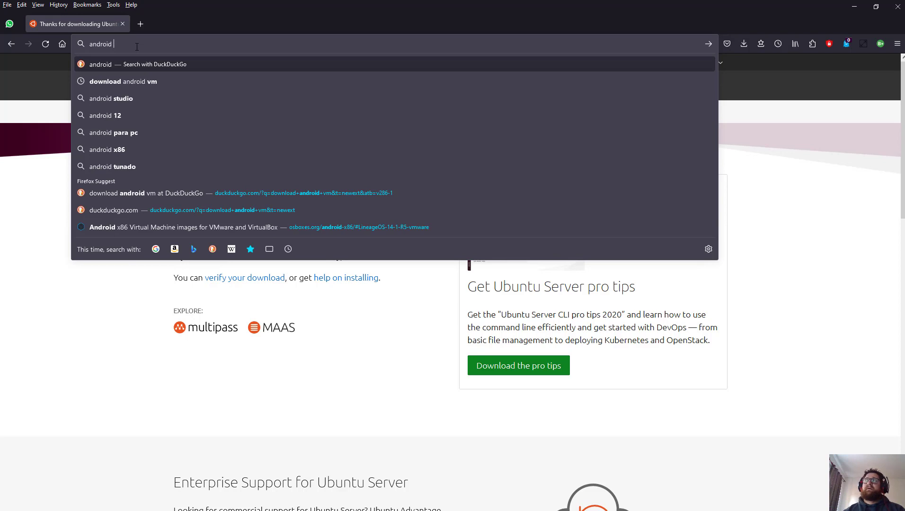
pyautogui.click(118, 193)
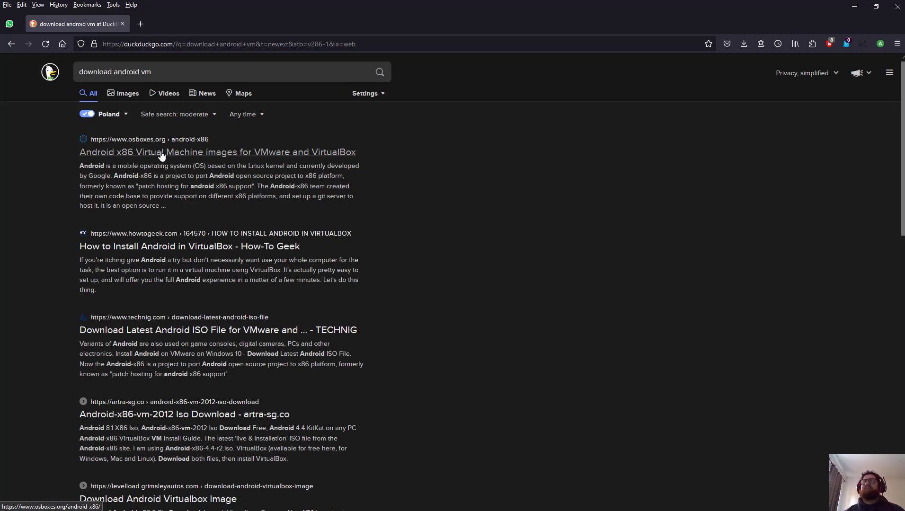
# Step: Open the osboxes.org Android-x86 result and look through its image listings
pyautogui.click(161, 156)
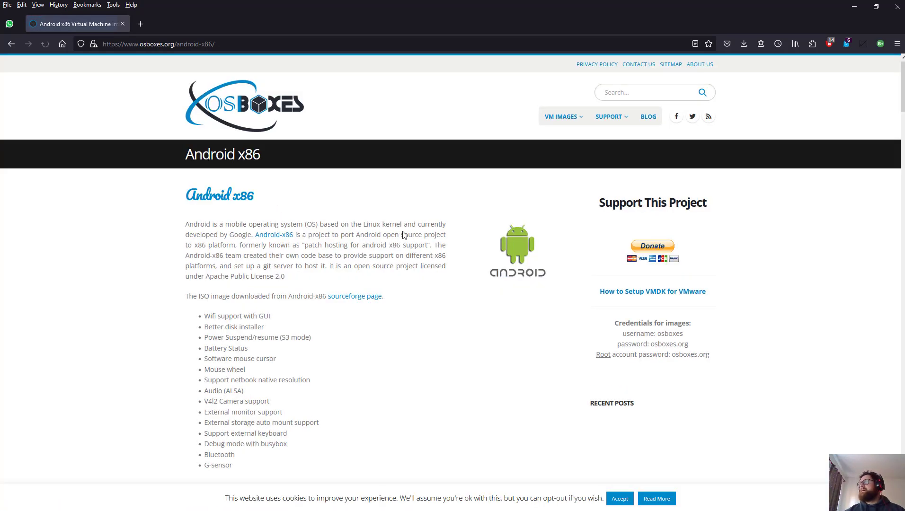
pyautogui.scroll(-1, 364, 295)
pyautogui.scroll(-5, 364, 298)
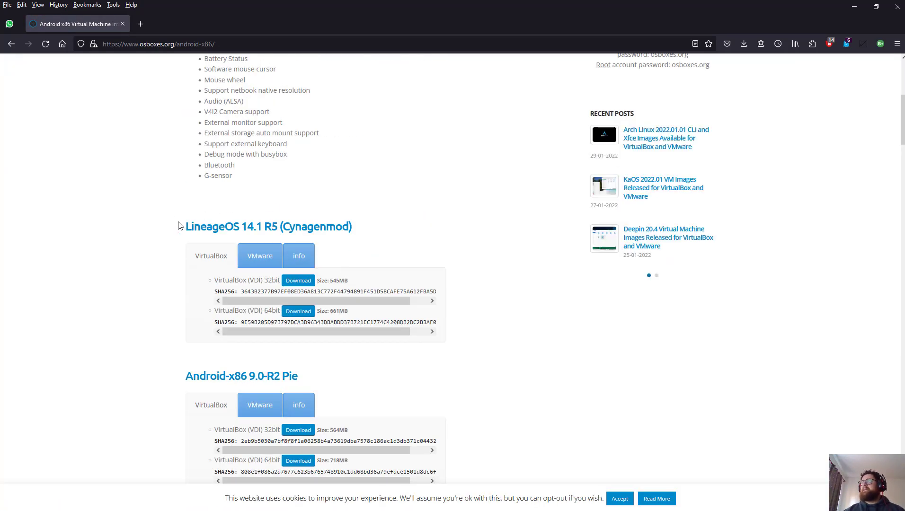
pyautogui.moveTo(179, 227); pyautogui.dragTo(365, 226)
pyautogui.click(405, 222)
pyautogui.scroll(-6, 402, 223)
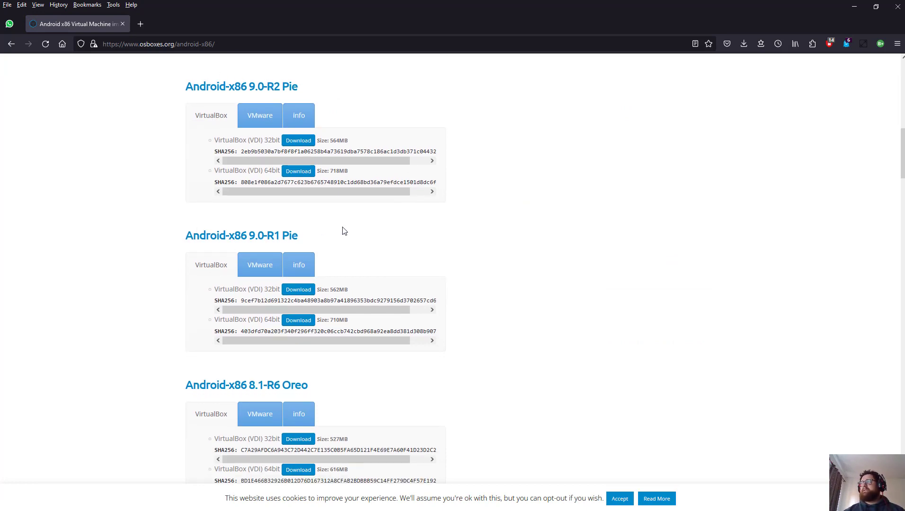
pyautogui.scroll(-5, 344, 231)
pyautogui.scroll(-20, 218, 310)
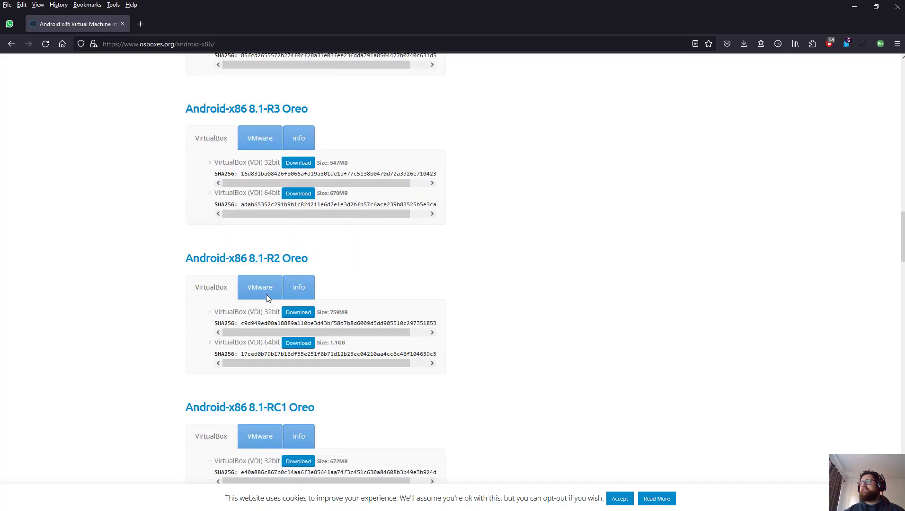
pyautogui.scroll(20, 267, 296)
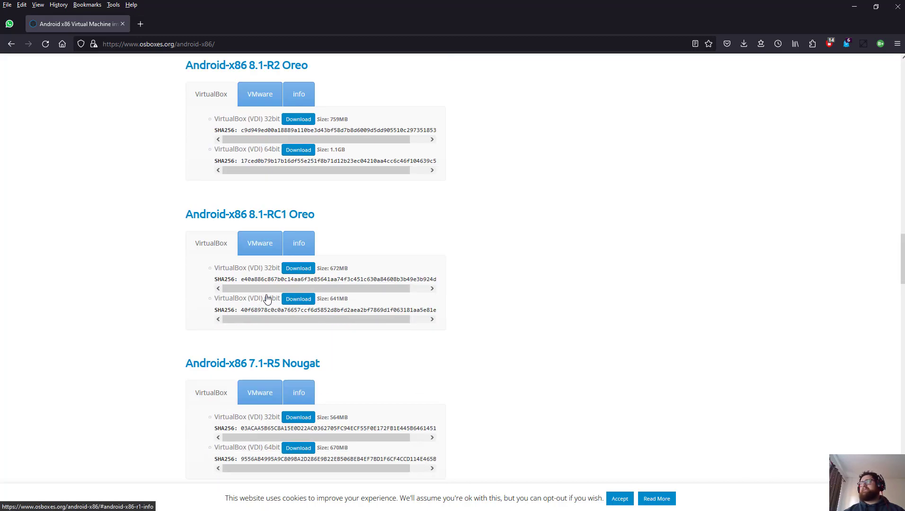
pyautogui.scroll(14, 266, 297)
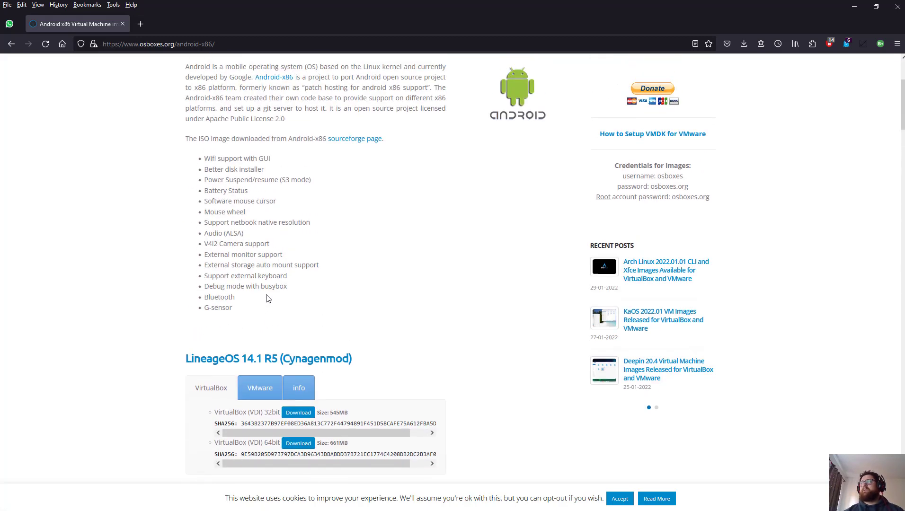
pyautogui.scroll(-6, 266, 298)
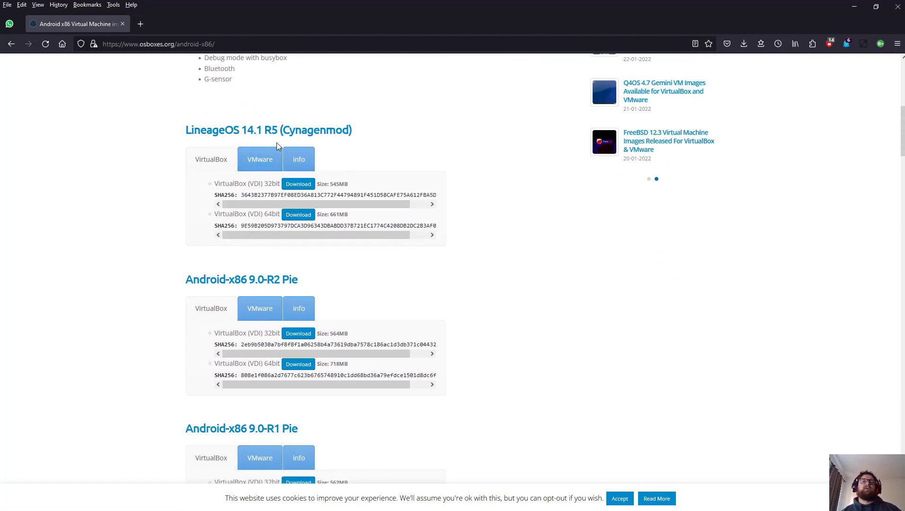
# Step: Show LineageOS 14.1 R5 VMware images, then cancel the 64bit download and close SourceForge
pyautogui.click(260, 159)
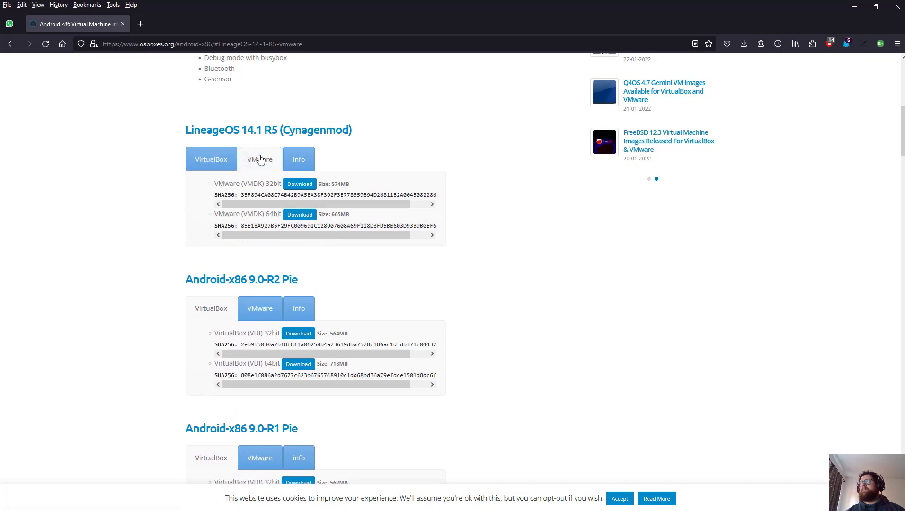
pyautogui.moveTo(241, 183); pyautogui.dragTo(276, 215)
pyautogui.click(275, 215)
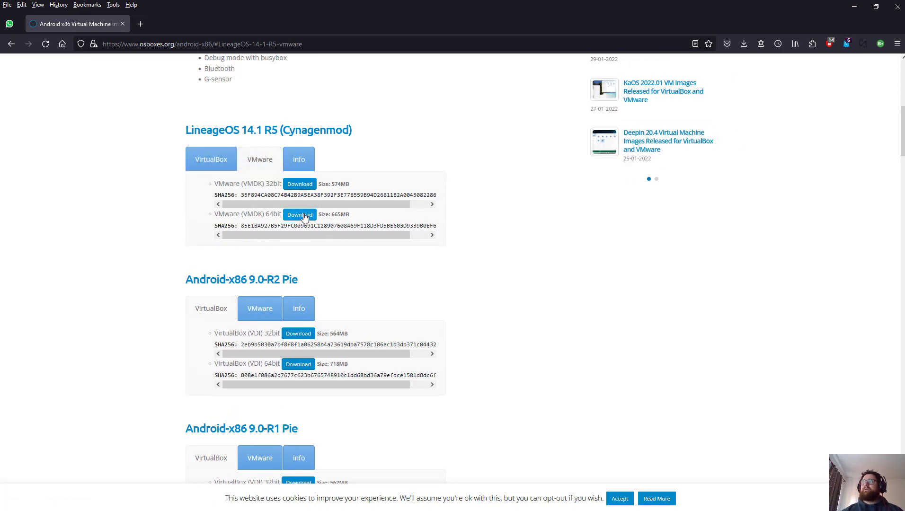
pyautogui.click(304, 217)
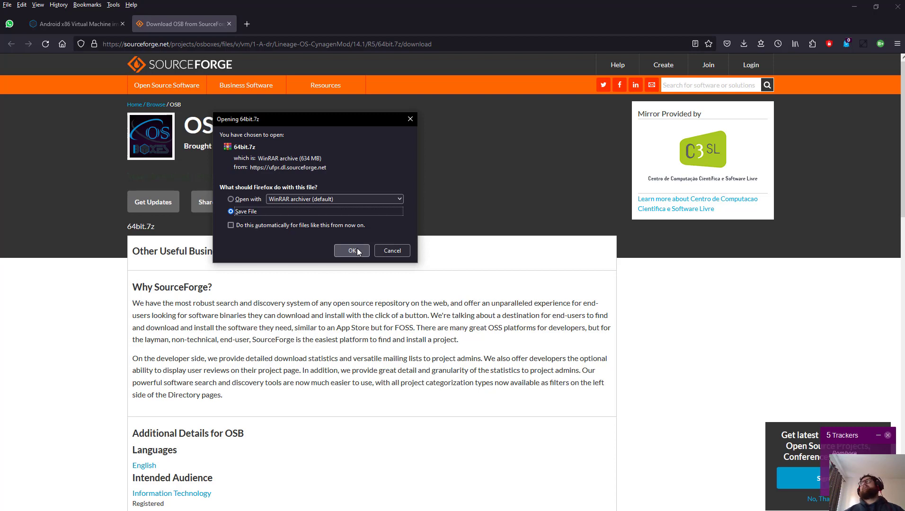
pyautogui.click(386, 251)
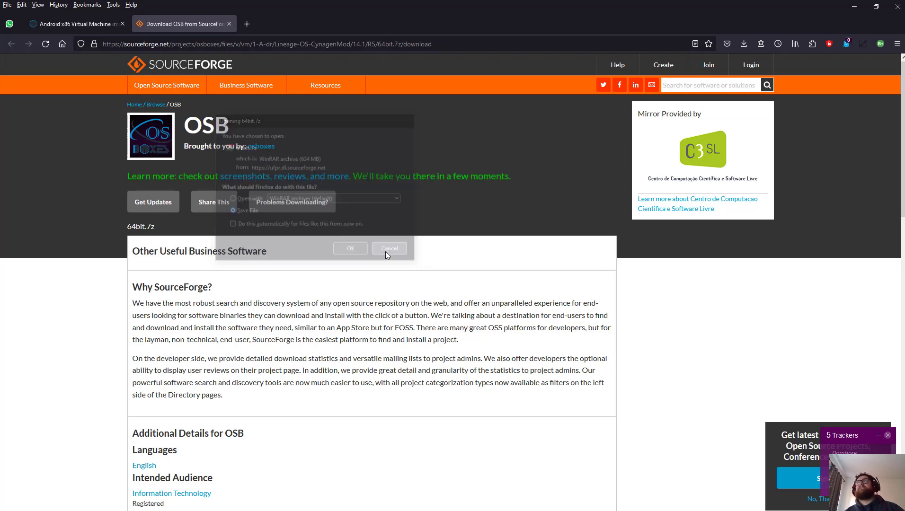
pyautogui.click(229, 23)
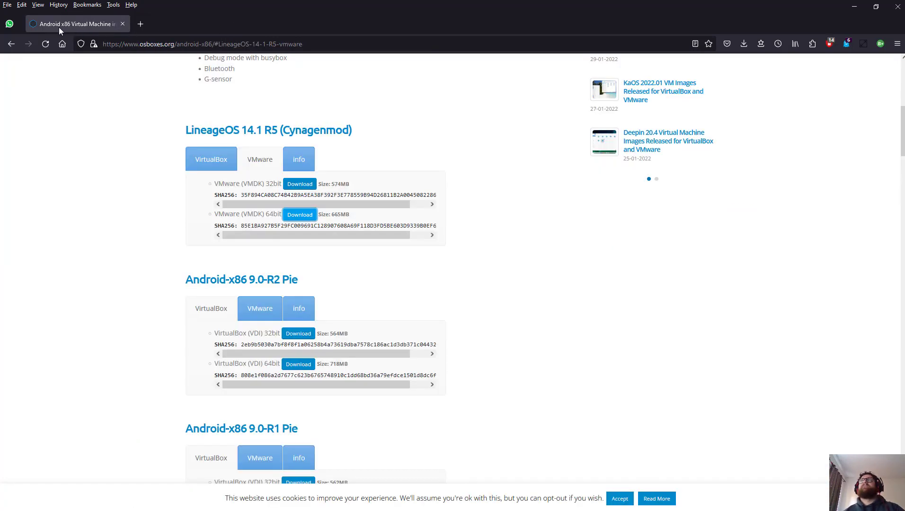
# Step: Search 'metasploitable vm download' and open the Metasploitable project page on SourceForge
pyautogui.click(135, 40)
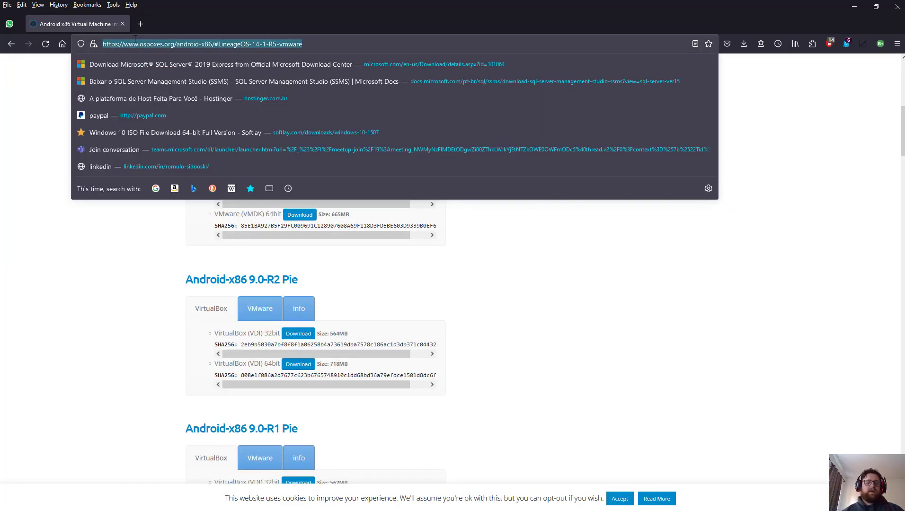
pyautogui.write('metas')
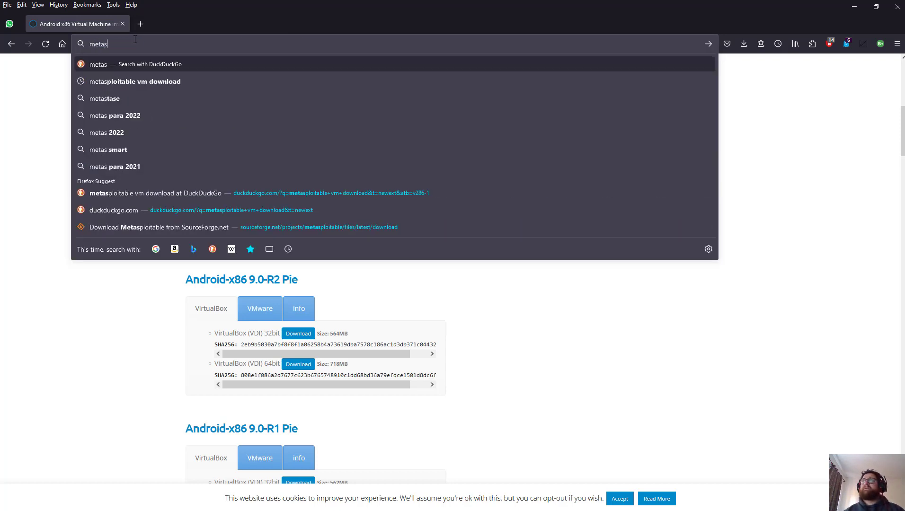
pyautogui.press('Down')
pyautogui.press('Return')
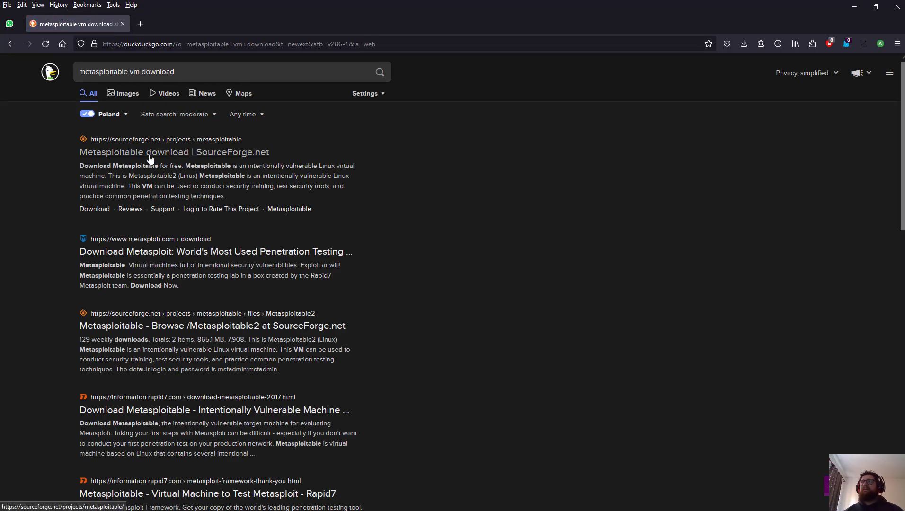
pyautogui.click(150, 158)
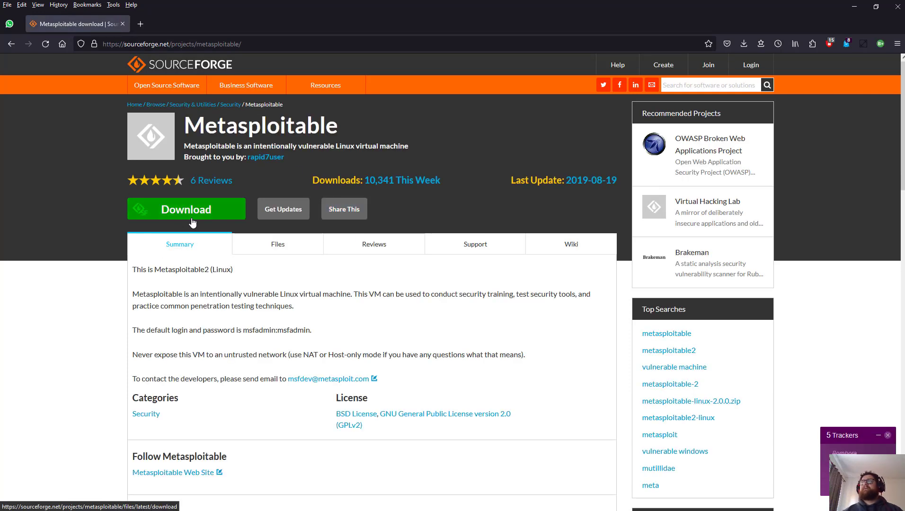
# Step: Start and cancel the metasploitable-linux-2.0.0.zip download, remove it from history, and minimize Firefox
pyautogui.click(192, 221)
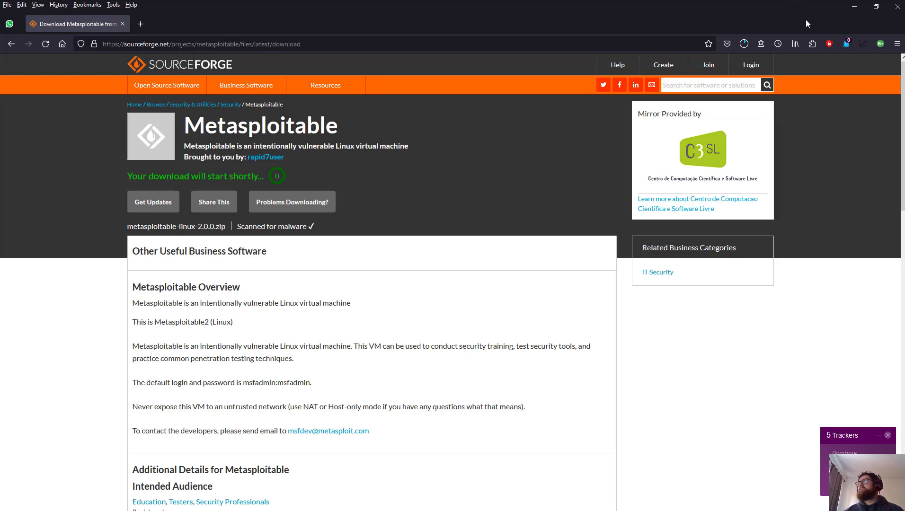
pyautogui.click(744, 48)
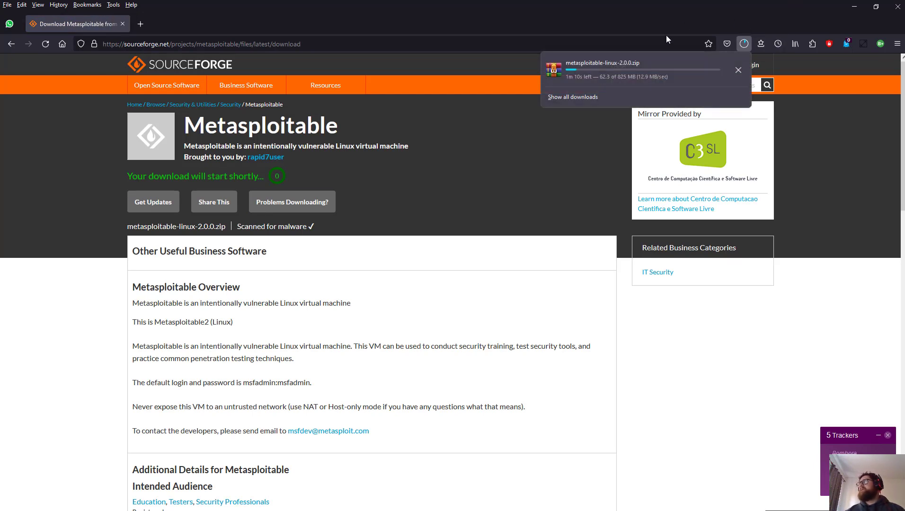
pyautogui.click(739, 70)
pyautogui.rightClick(661, 65)
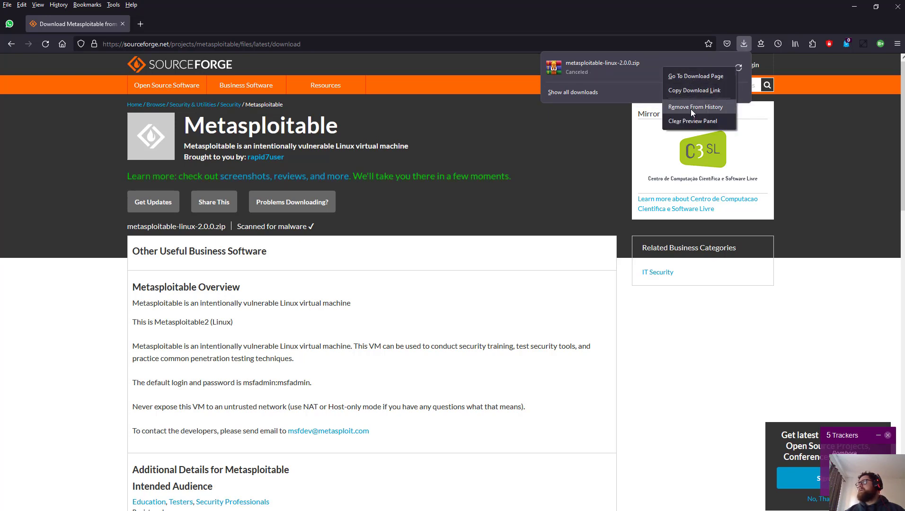
pyautogui.click(691, 107)
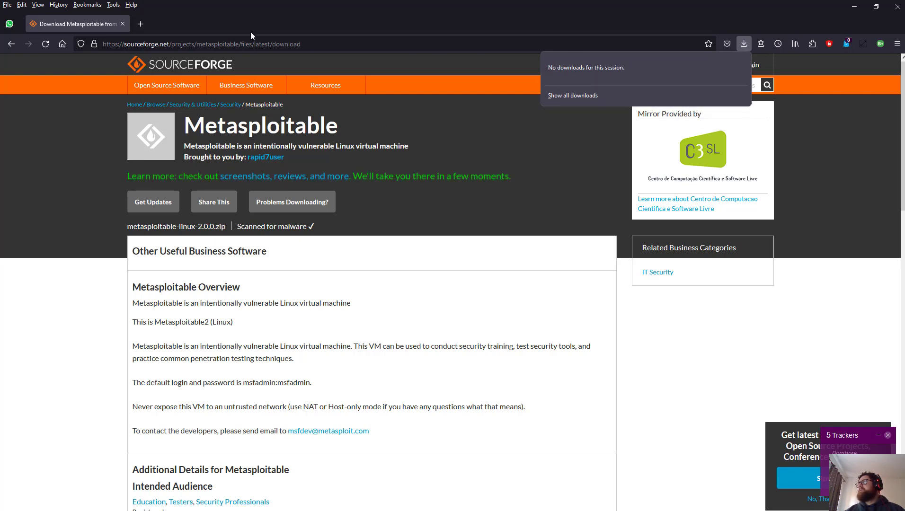
pyautogui.click(839, 9)
pyautogui.click(848, 7)
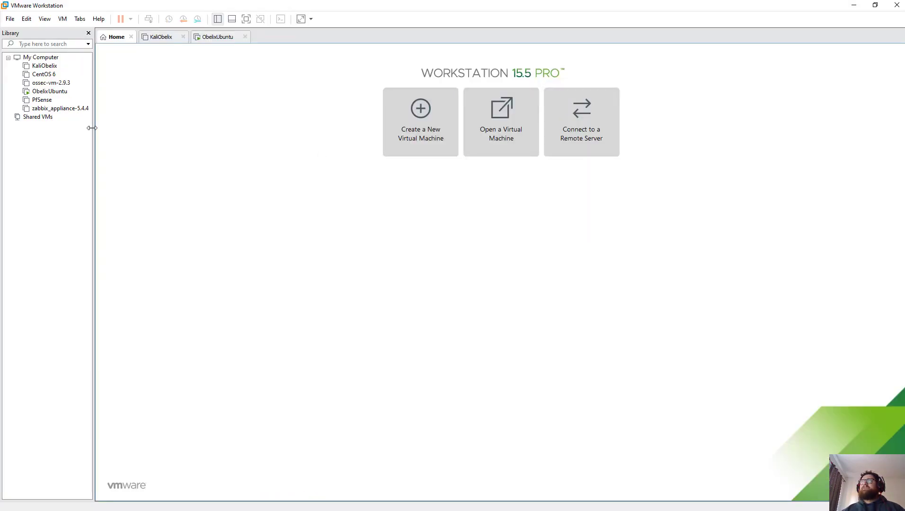
# Step: Look through the ObelixUbuntu and KaliObelix VM tabs, then return to the Home page
pyautogui.click(221, 37)
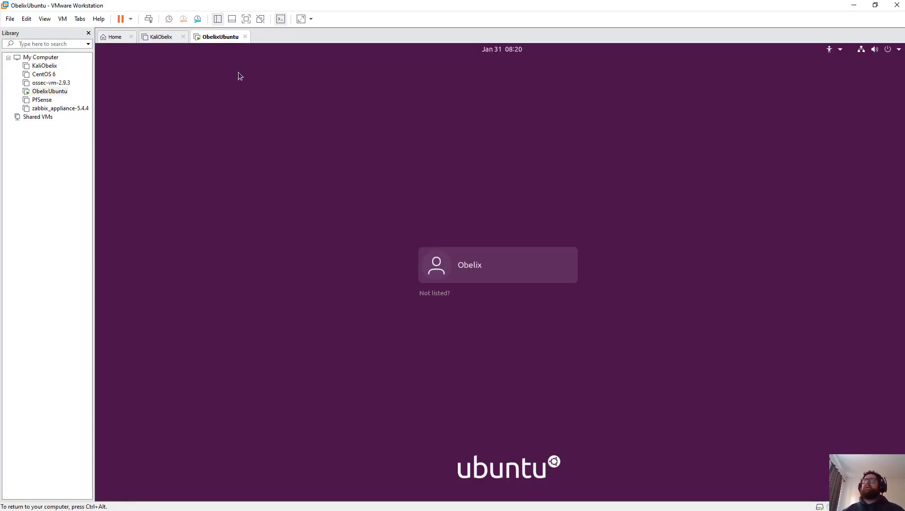
pyautogui.click(146, 37)
pyautogui.click(233, 38)
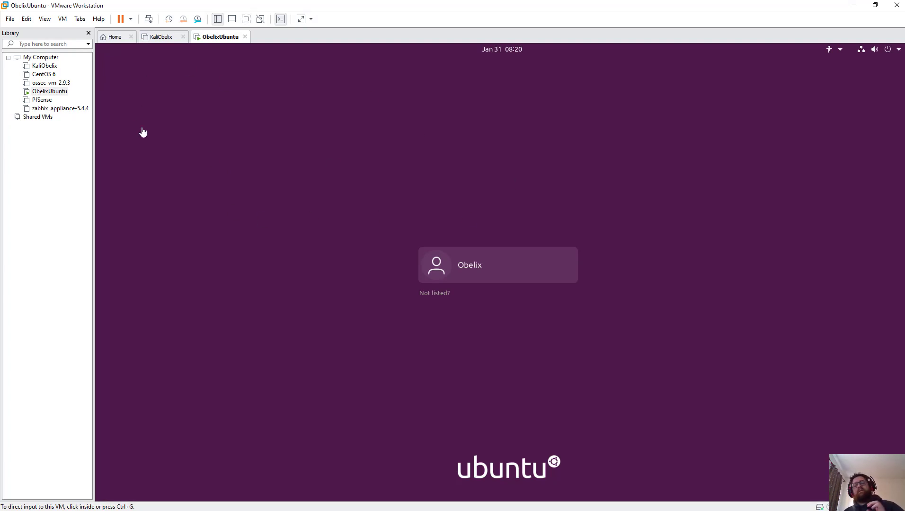
pyautogui.click(156, 37)
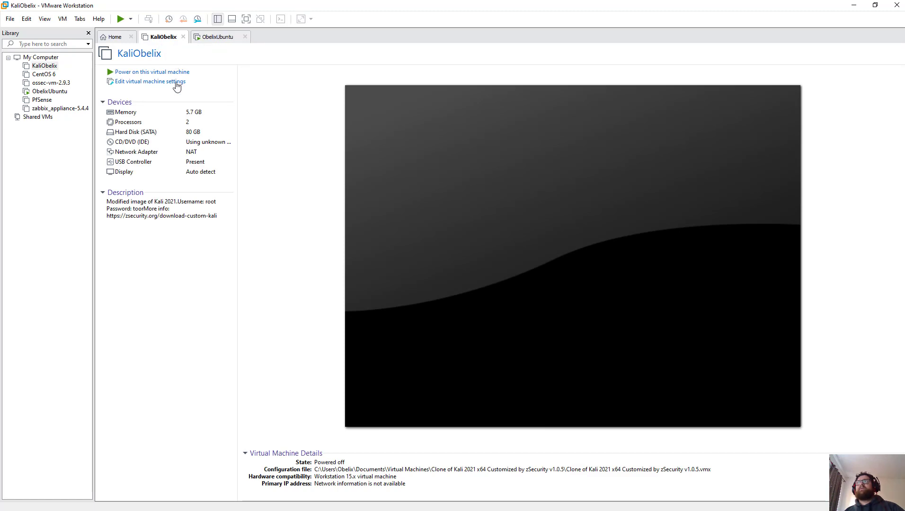
pyautogui.click(183, 37)
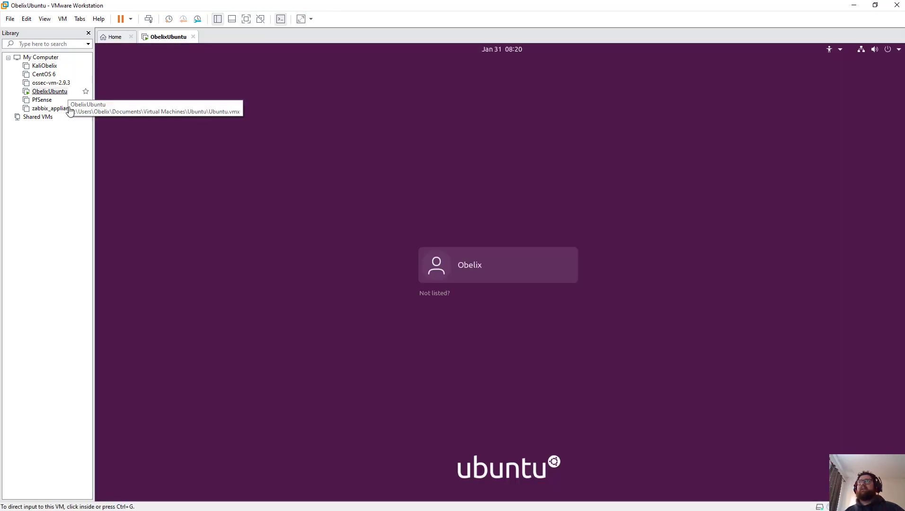
pyautogui.click(53, 92)
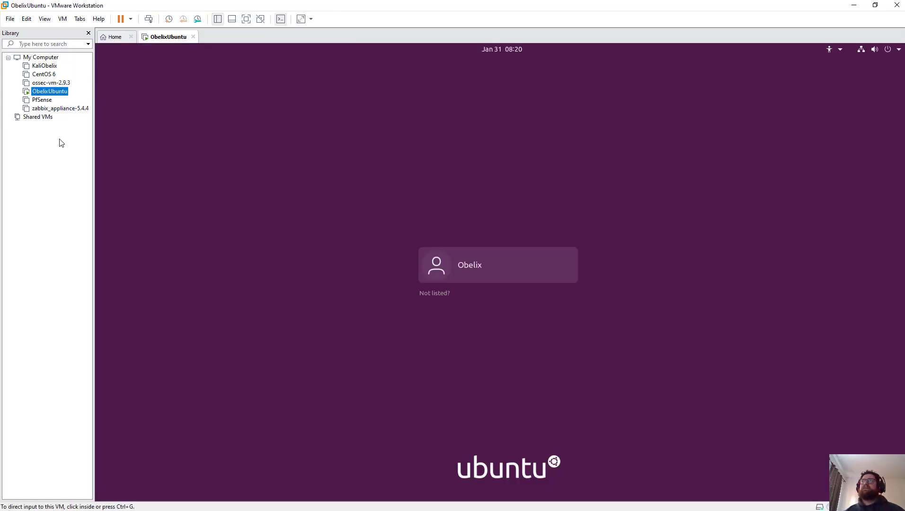
pyautogui.click(112, 37)
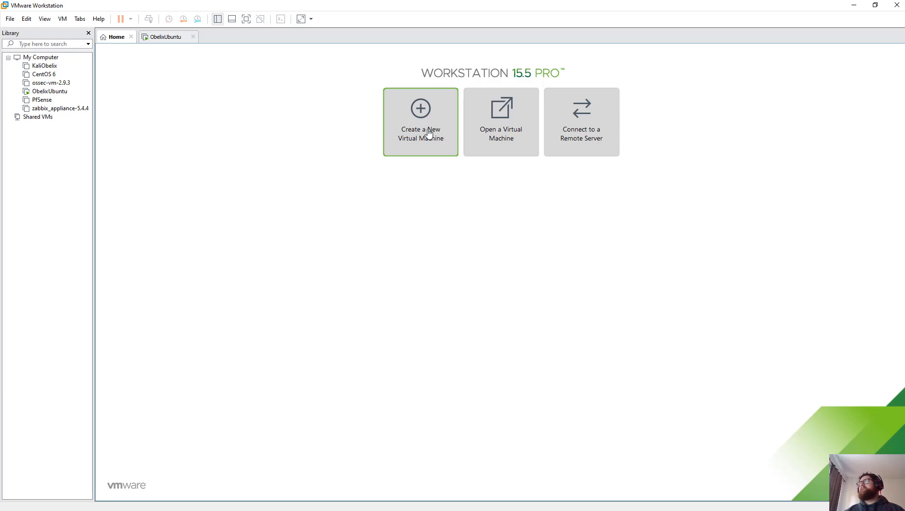
# Step: Start a Typical new VM and pick ubuntu-18.04.6-live-server-amd64.iso from Downloads as installer
pyautogui.click(431, 148)
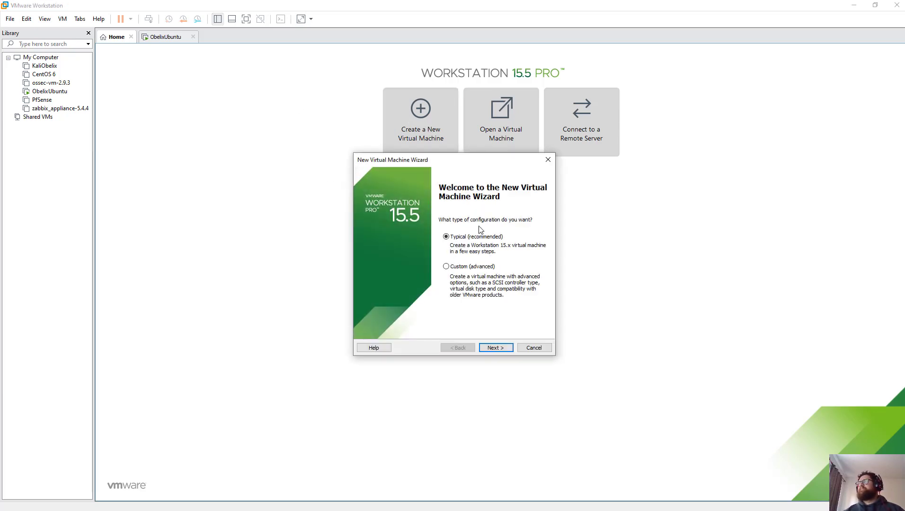
pyautogui.moveTo(450, 163); pyautogui.dragTo(326, 151)
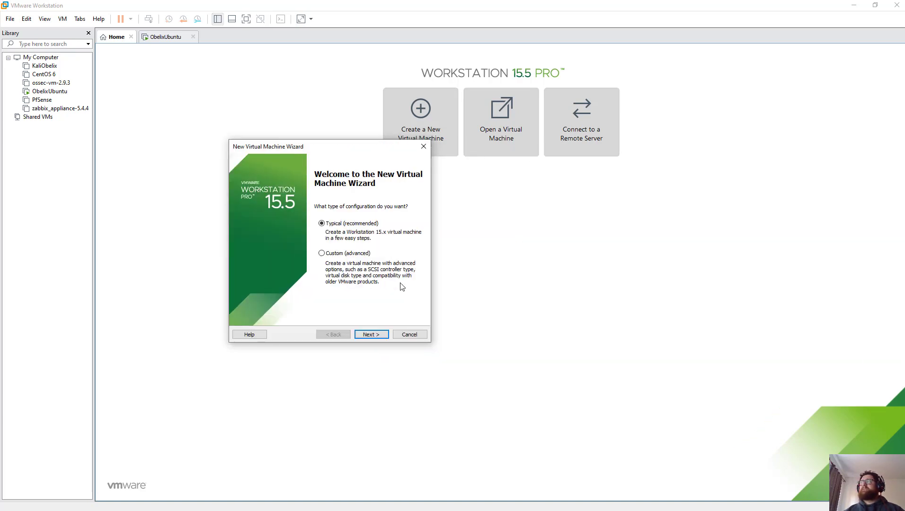
pyautogui.click(371, 334)
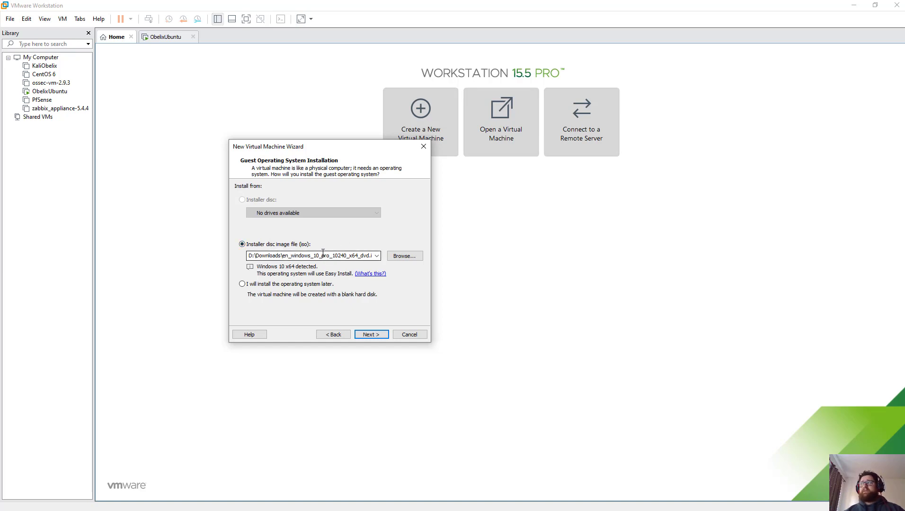
pyautogui.click(377, 257)
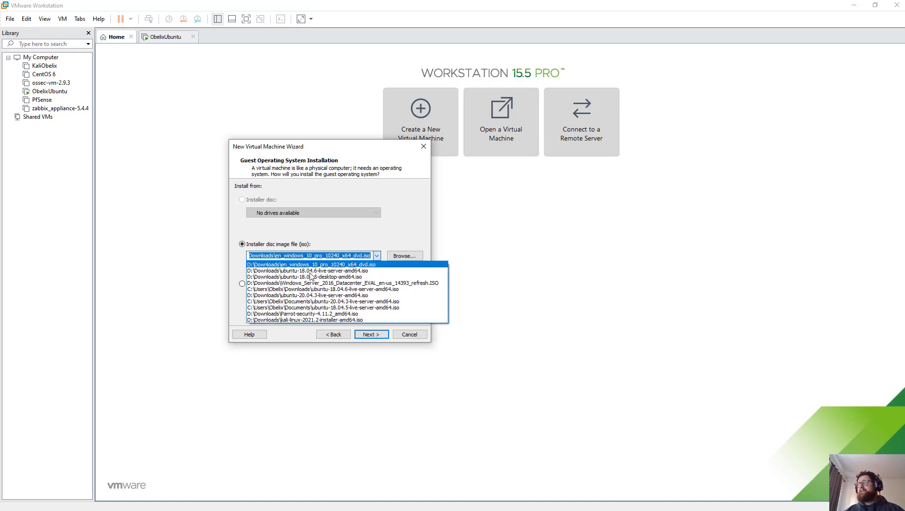
pyautogui.click(376, 243)
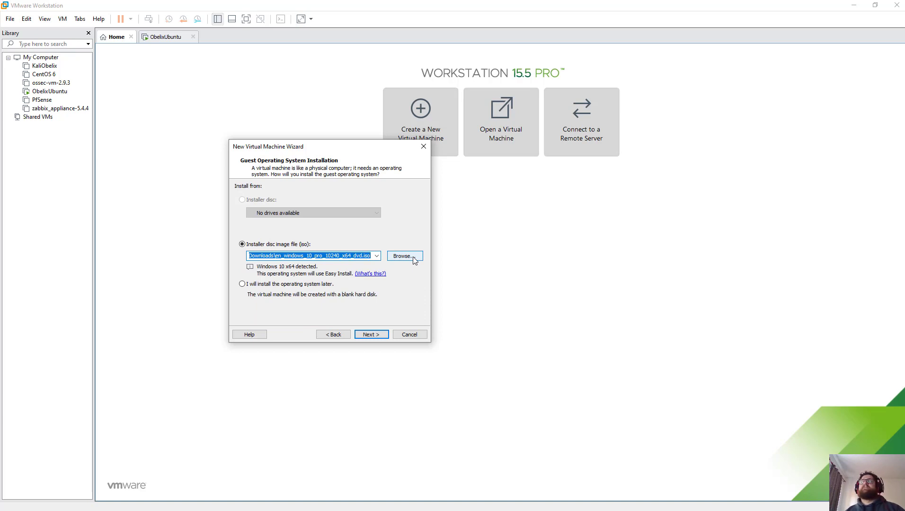
pyautogui.click(413, 258)
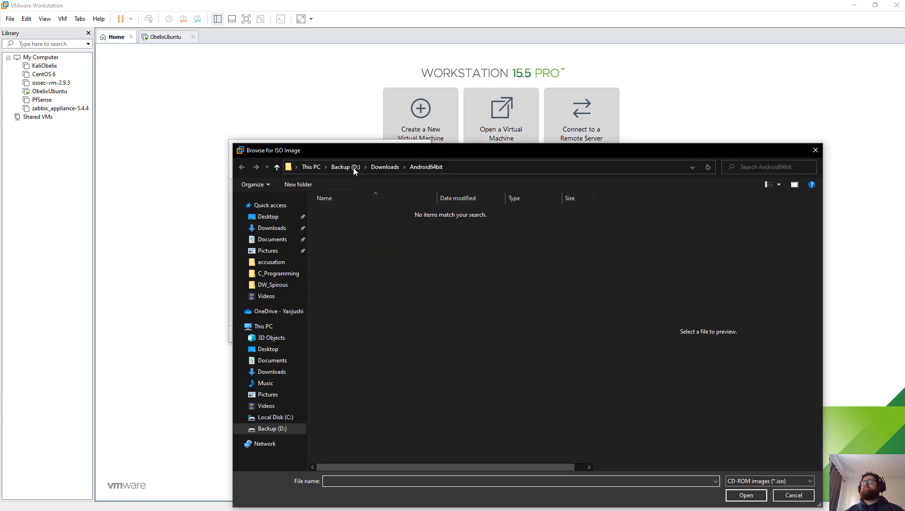
pyautogui.click(378, 168)
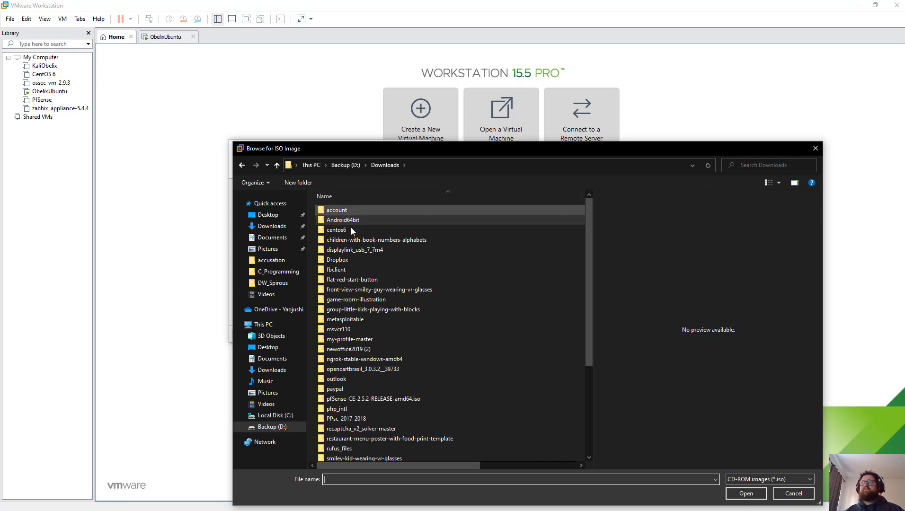
pyautogui.scroll(-5, 398, 347)
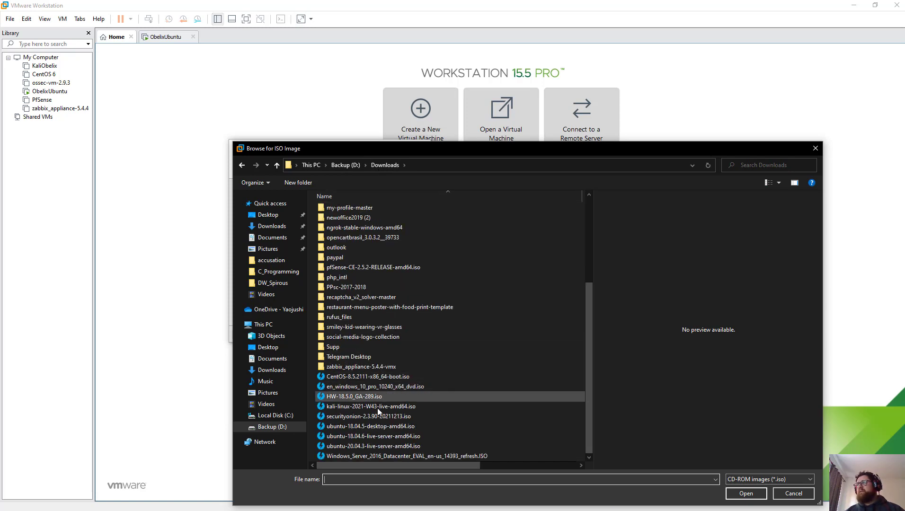
pyautogui.click(375, 427)
pyautogui.click(386, 437)
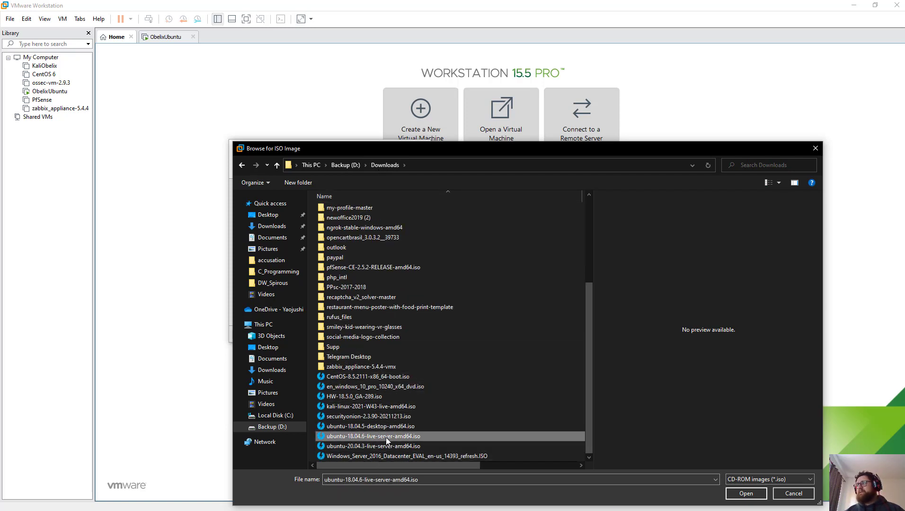
pyautogui.click(746, 493)
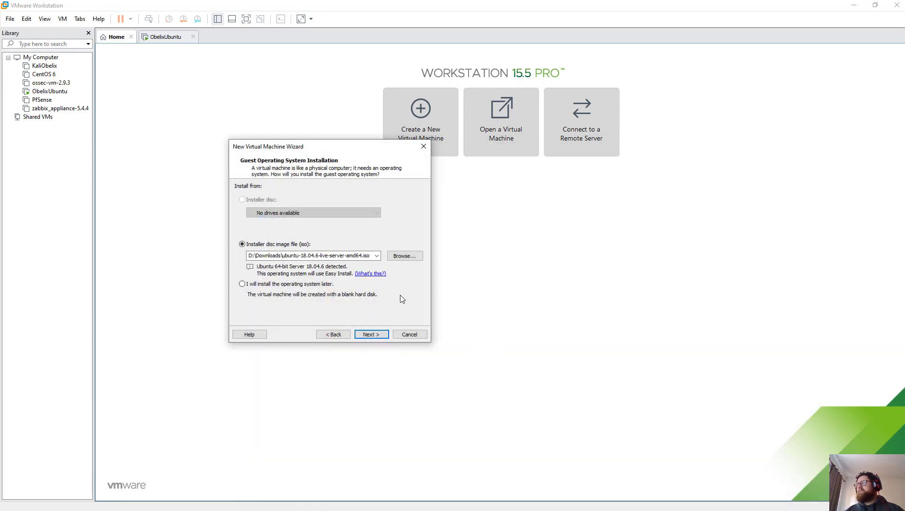
# Step: Enter the Easy Install full name, user name and confirmed password for the Linux account
pyautogui.click(371, 335)
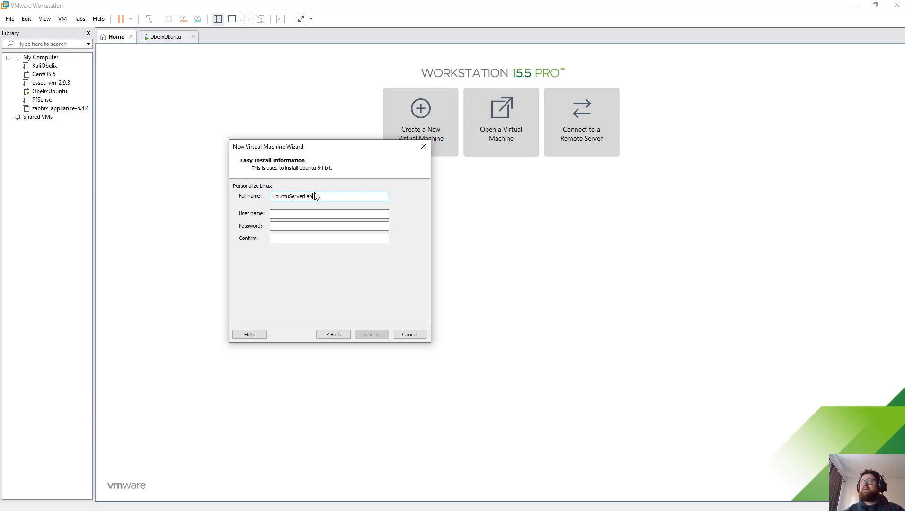
pyautogui.press('Tab')
pyautogui.write('obeli')
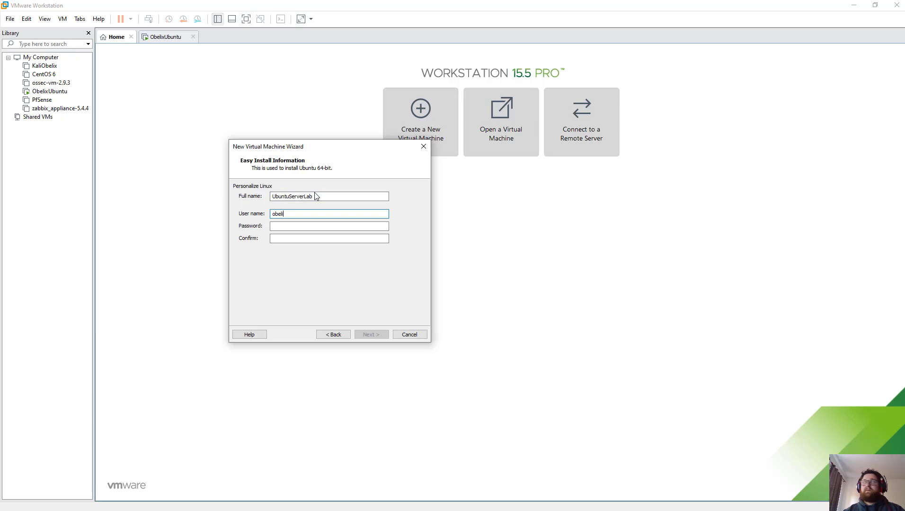
pyautogui.write('x')
pyautogui.press('Tab')
pyautogui.write('••')
pyautogui.press('Tab')
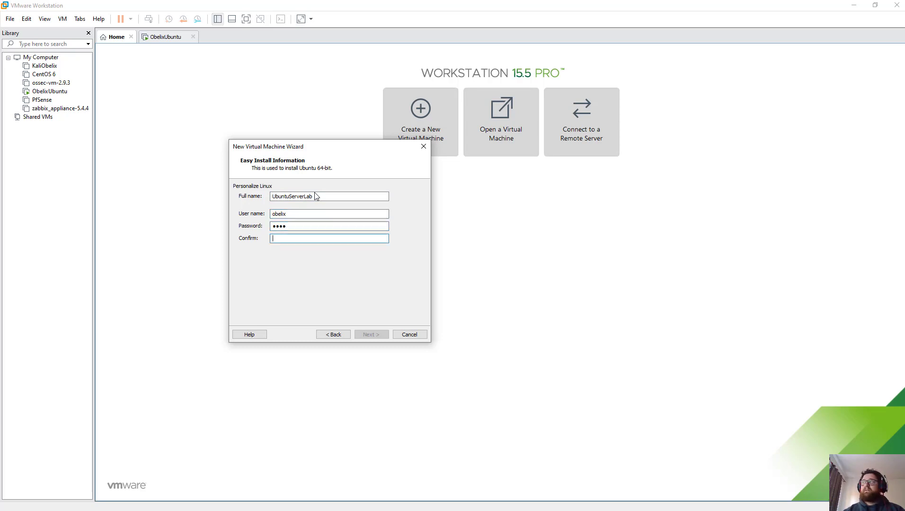
pyautogui.write('••••')
pyautogui.press('Return')
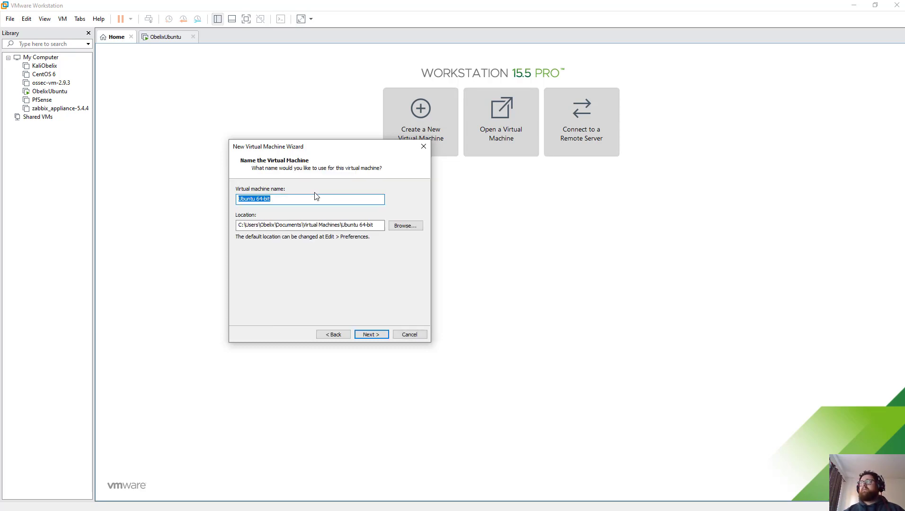
# Step: Name the VM UbuntuServerLab and store its 60 GB virtual disk as a single file
pyautogui.write('Ubuntu')
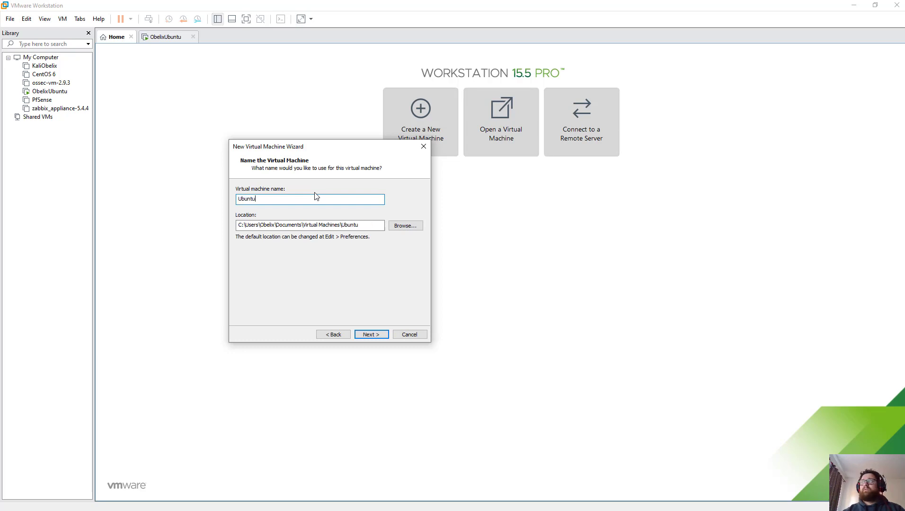
pyautogui.write('Sre')
pyautogui.press('BackSpace')
pyautogui.press('BackSpace')
pyautogui.write('ev')
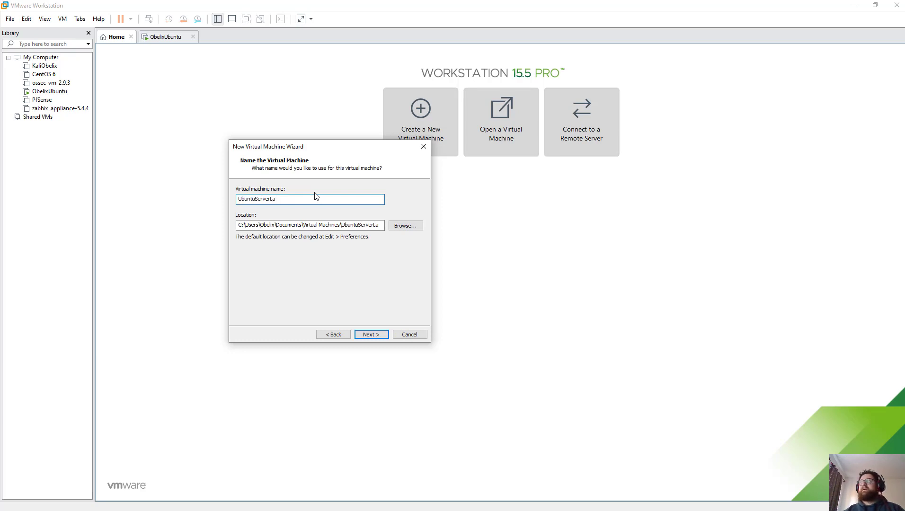
pyautogui.press('Tab')
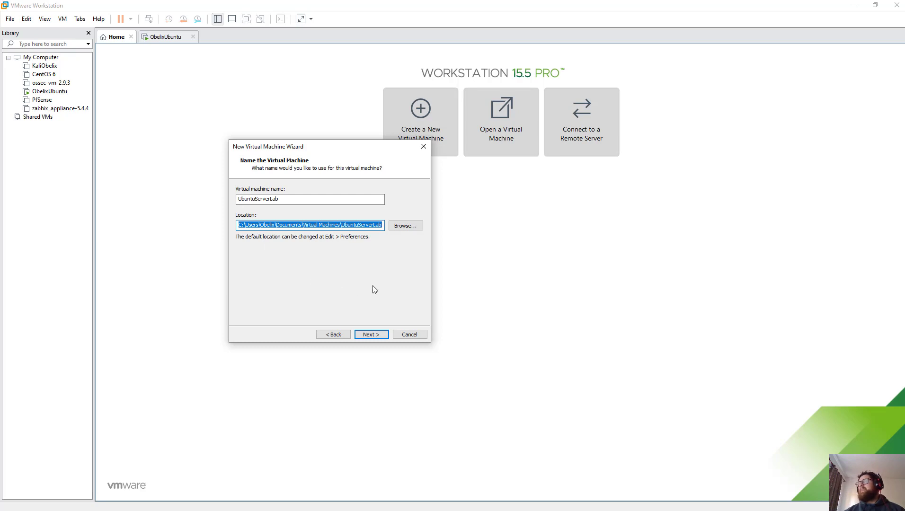
pyautogui.click(367, 335)
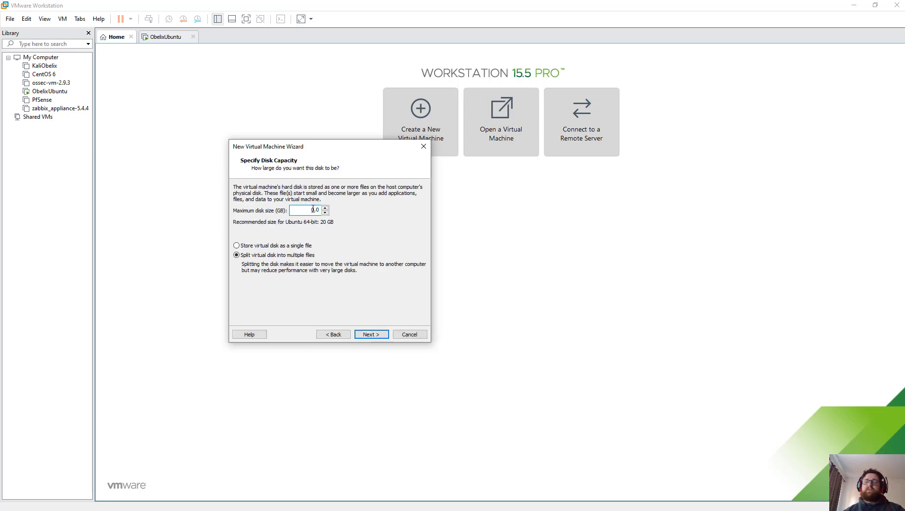
pyautogui.click(279, 247)
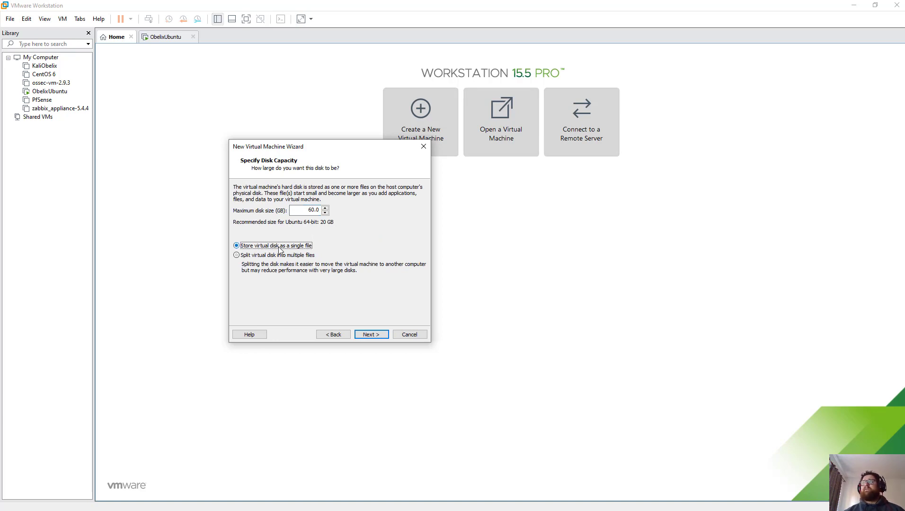
pyautogui.click(376, 335)
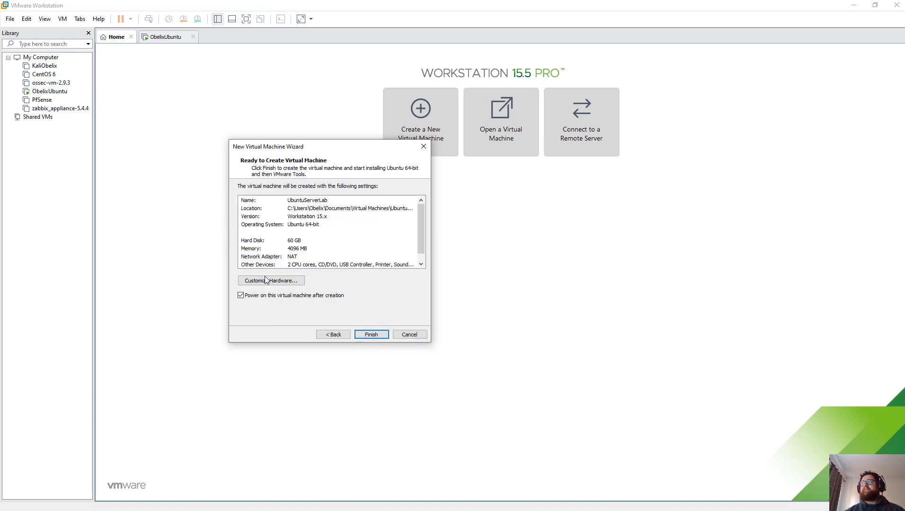
# Step: Customize hardware to 1 GB memory with the printer removed, then finish creating UbuntuServerLab
pyautogui.click(271, 281)
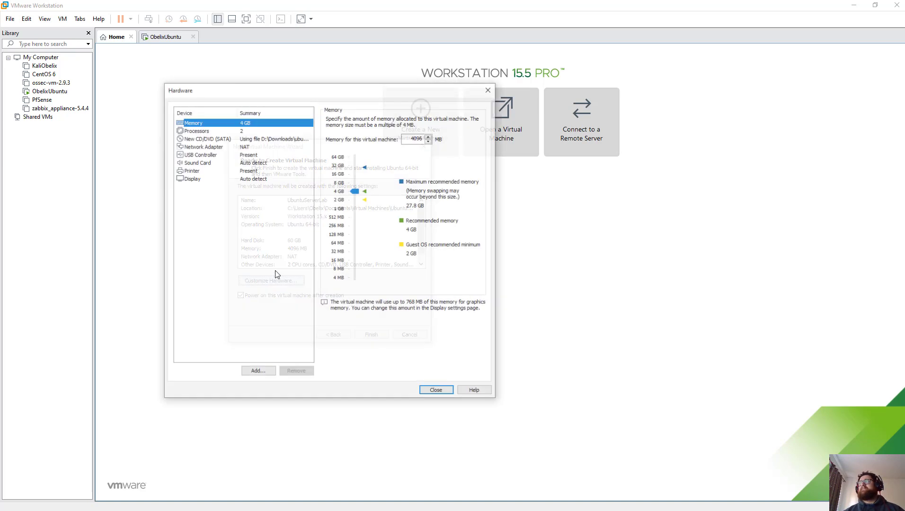
pyautogui.click(340, 209)
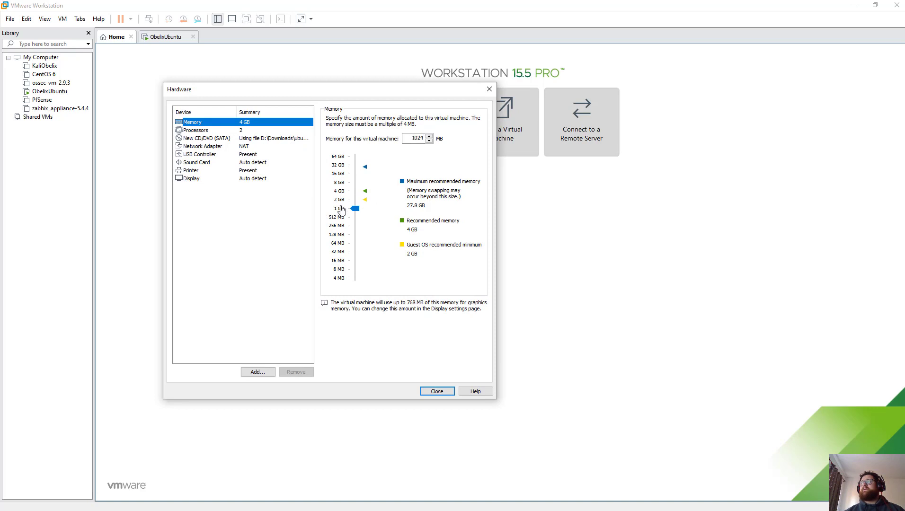
pyautogui.click(242, 146)
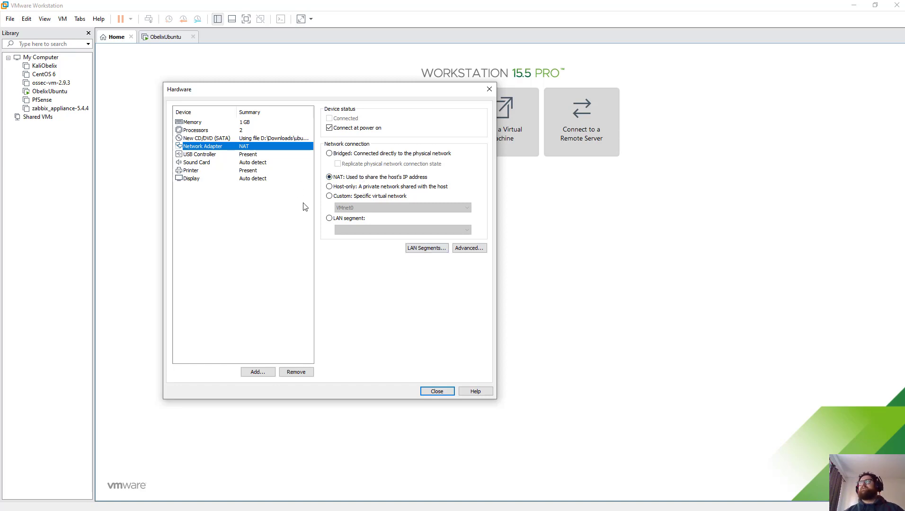
pyautogui.click(210, 170)
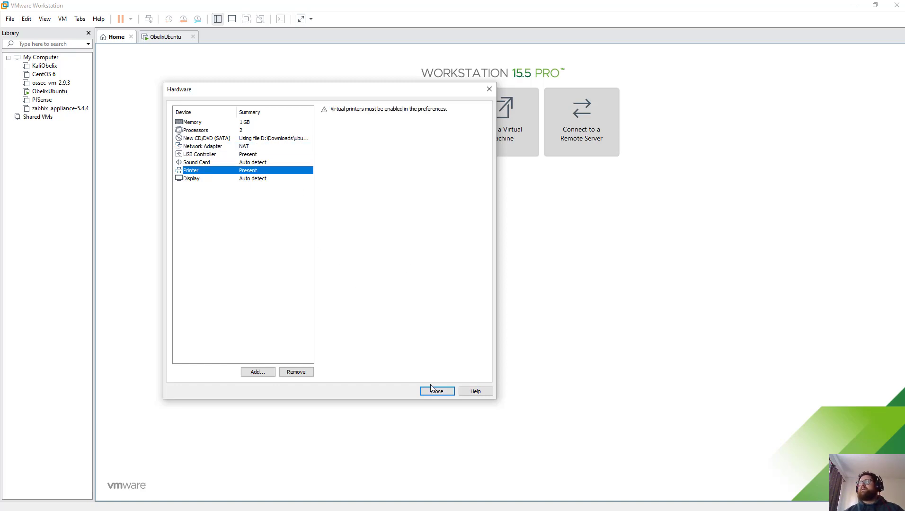
pyautogui.click(298, 373)
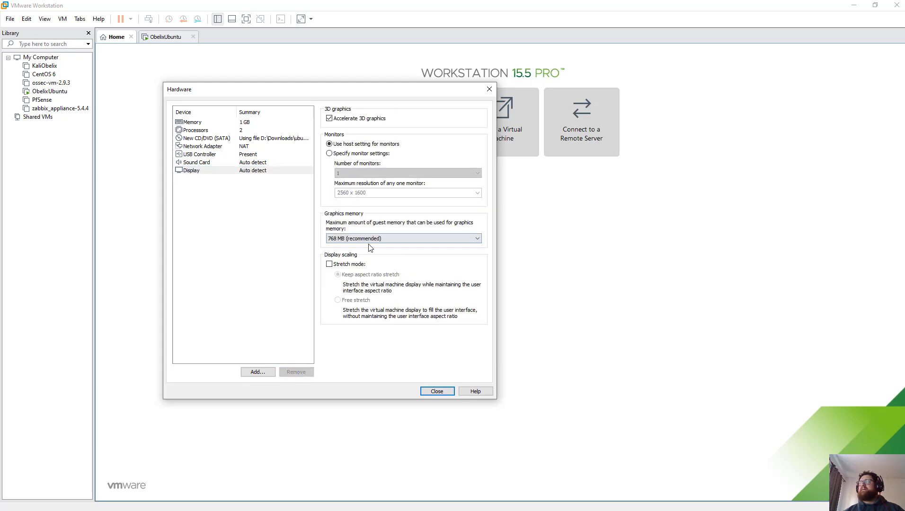
pyautogui.click(436, 392)
pyautogui.click(371, 334)
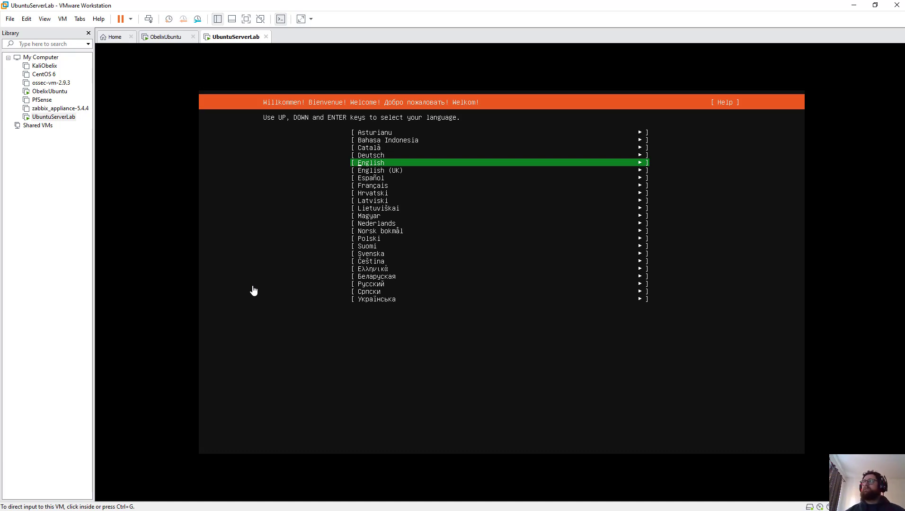
# Step: Choose English, continue without updating the installer, and accept the English (US) keyboard layout
pyautogui.click(389, 151)
pyautogui.press('Return')
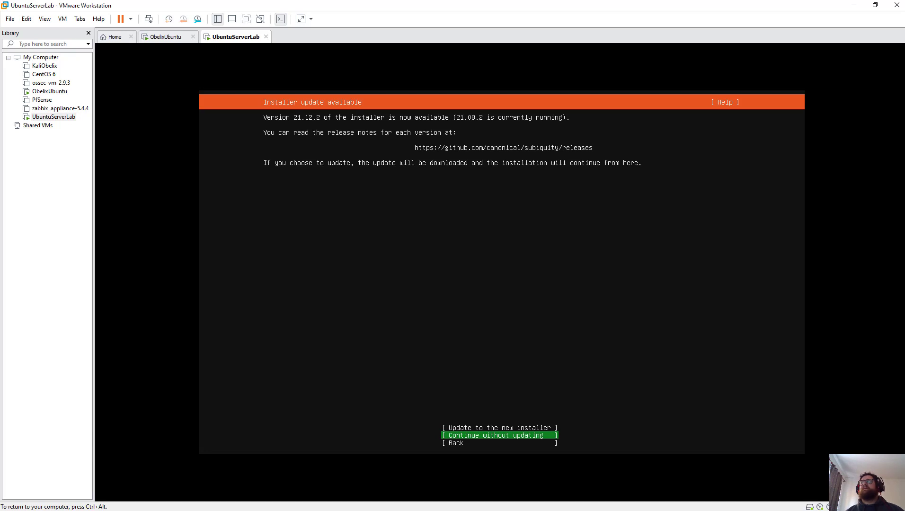
pyautogui.press('Return')
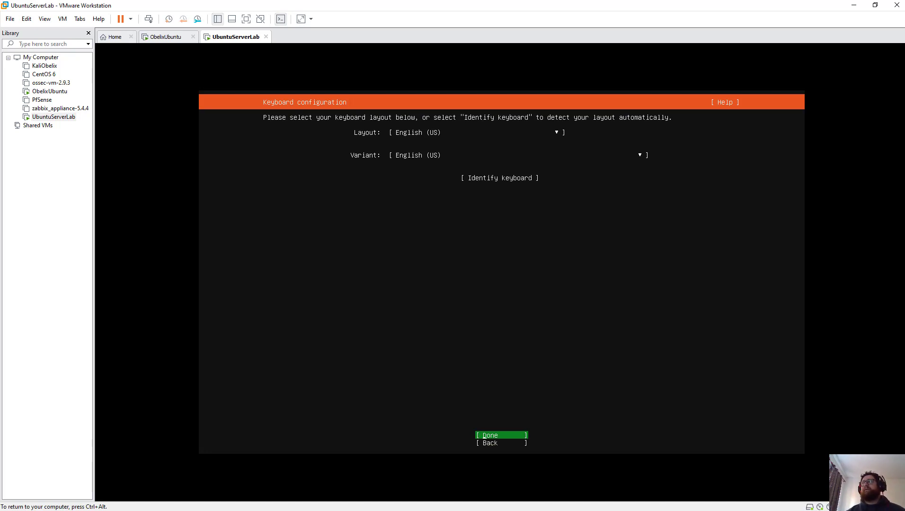
pyautogui.press('Return')
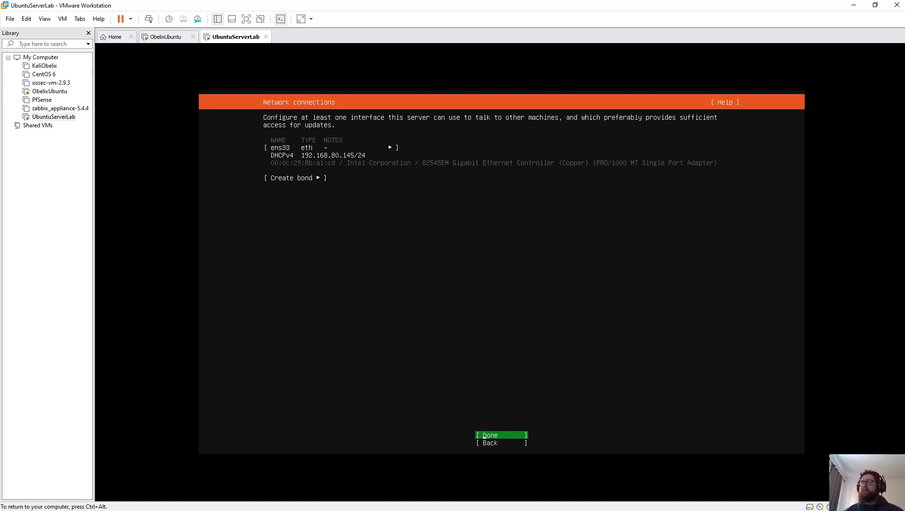
# Step: Accept the ens33 DHCPv4 network, a blank proxy and the default br.archive.ubuntu.com mirror
pyautogui.press('Down')
pyautogui.press('Up')
pyautogui.press('Up')
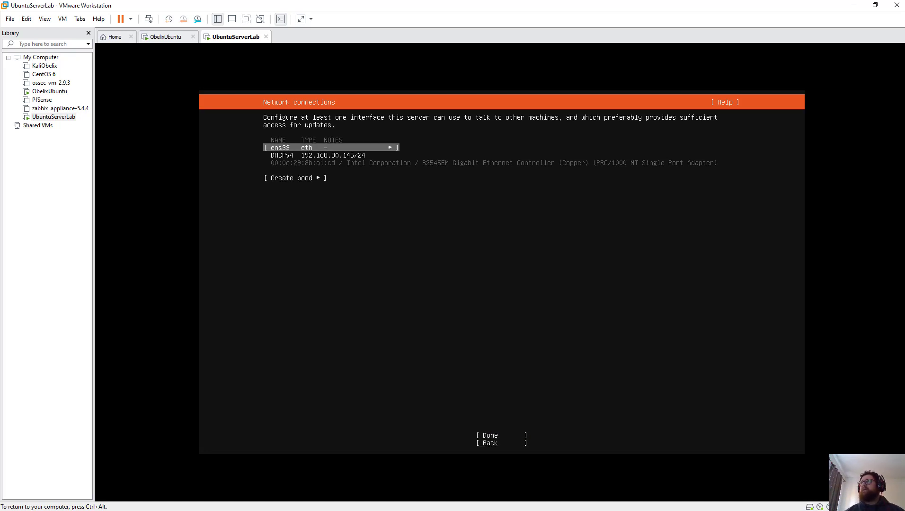
pyautogui.press('Down')
pyautogui.press('Up')
pyautogui.press('Down')
pyautogui.press('Down')
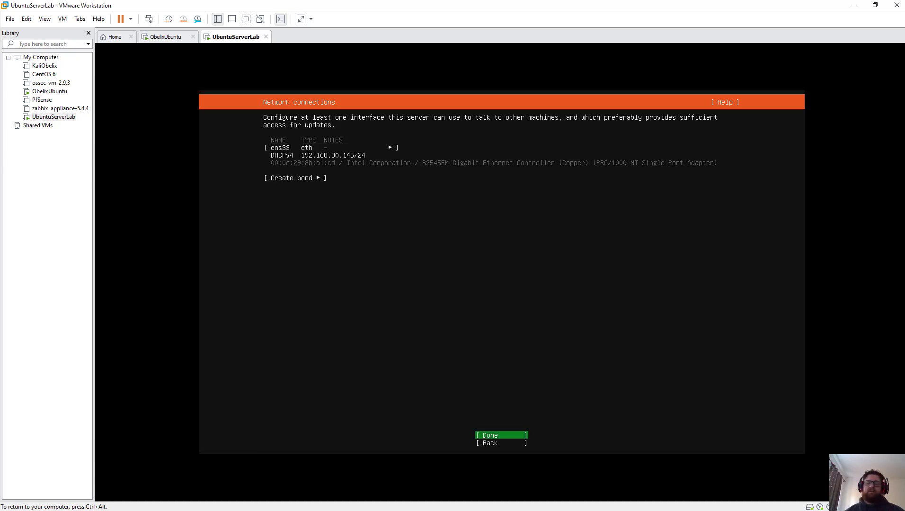
pyautogui.press('Return')
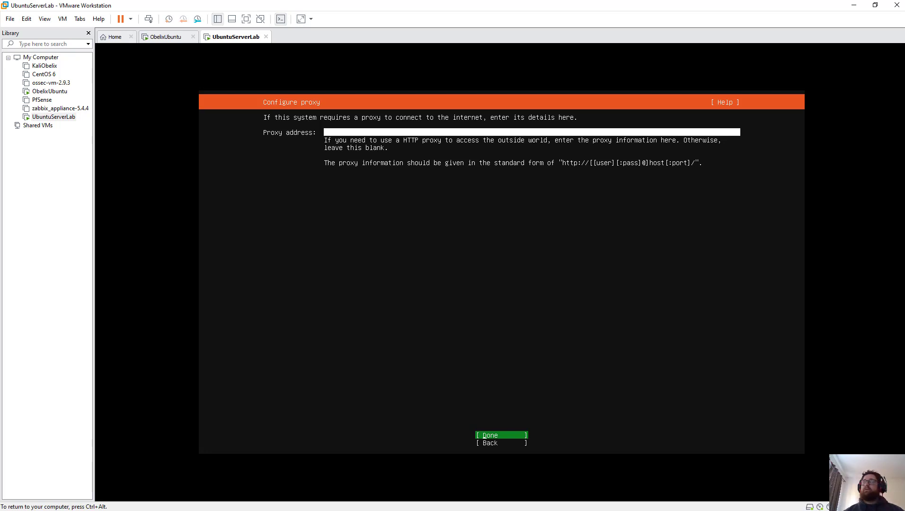
pyautogui.press('Return')
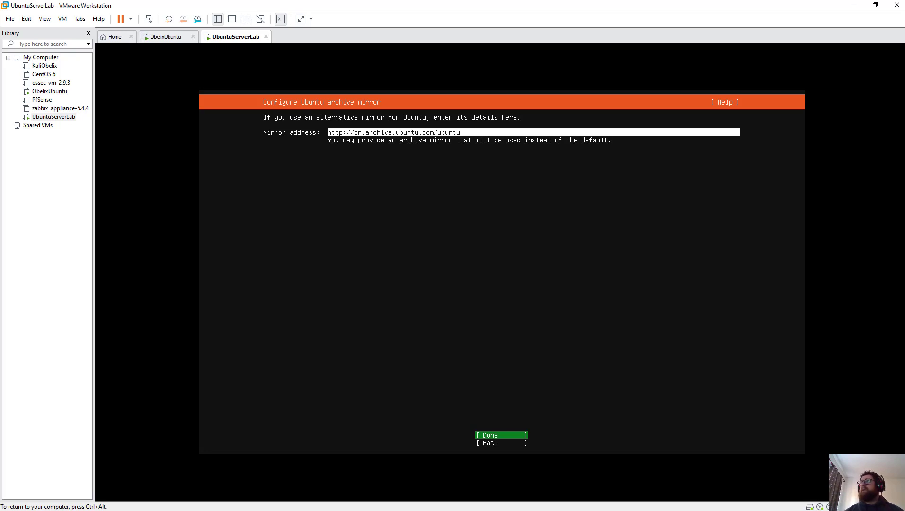
pyautogui.press('Return')
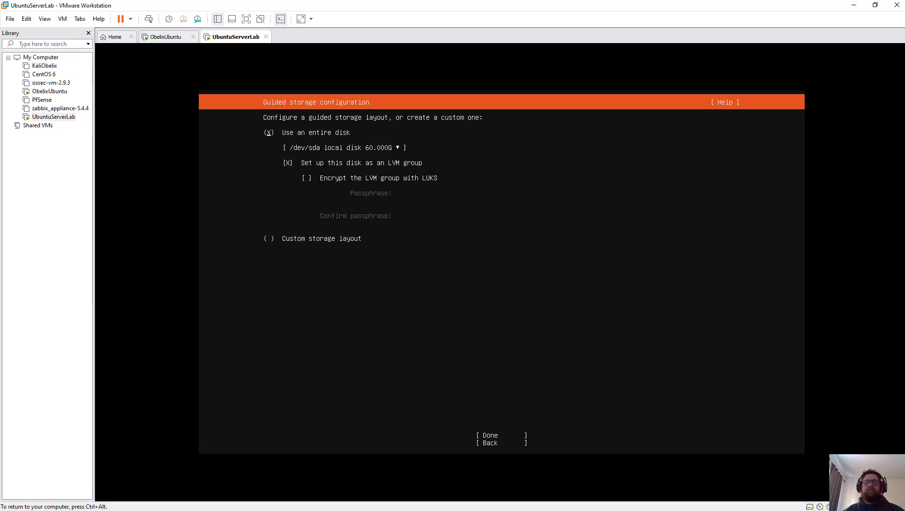
# Step: Use the entire 60 GB disk with LVM, accept the layout, and confirm the destructive-action warning
pyautogui.press('Down')
pyautogui.press('Down')
pyautogui.press('Down')
pyautogui.press('Down')
pyautogui.press('Down')
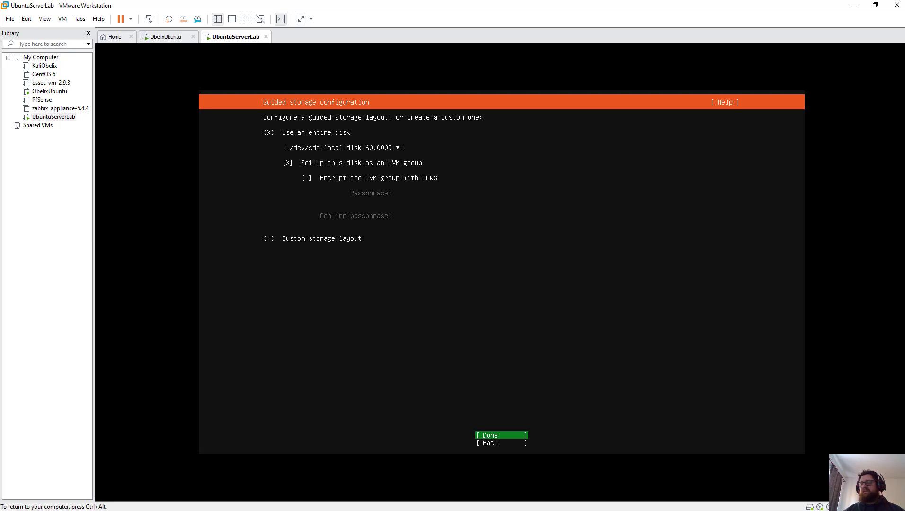
pyautogui.press('Return')
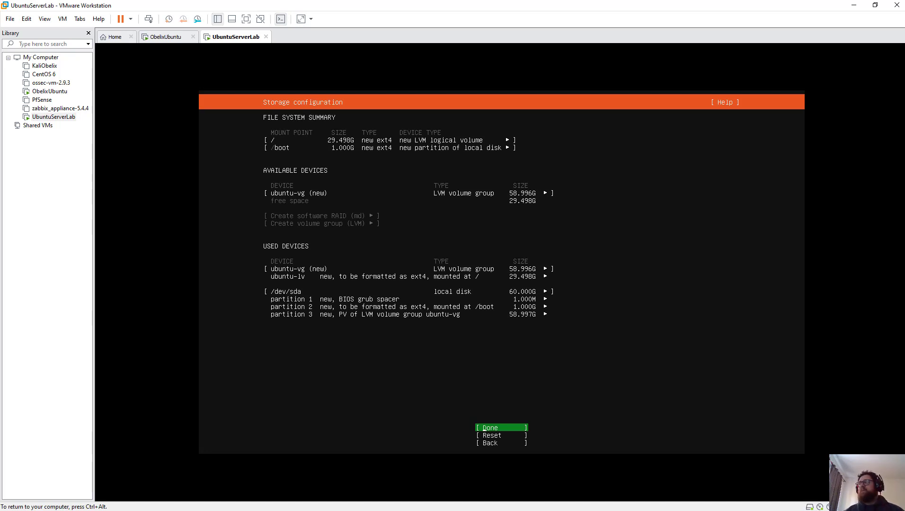
pyautogui.press('Return')
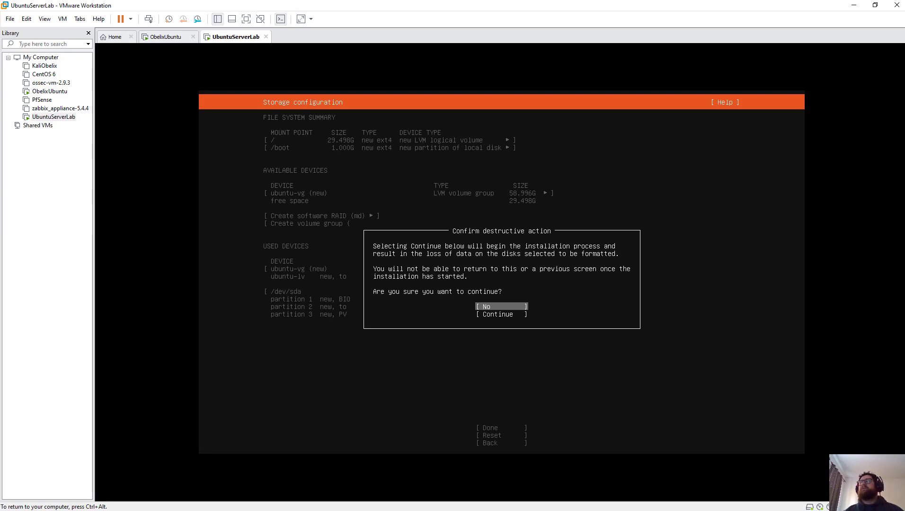
pyautogui.press('Down')
pyautogui.press('Return')
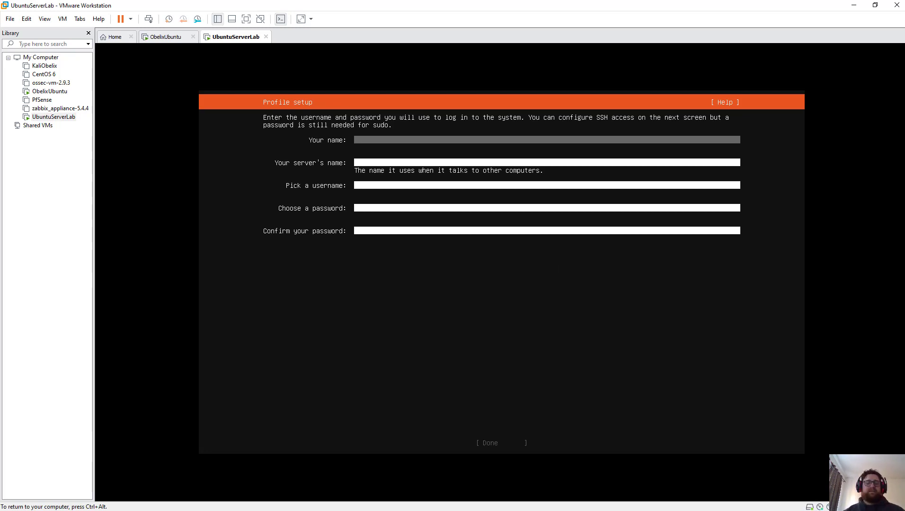
# Step: Enter the user's name, server name ubunutserverlab, a username and matching password, then submit
pyautogui.write('ob')
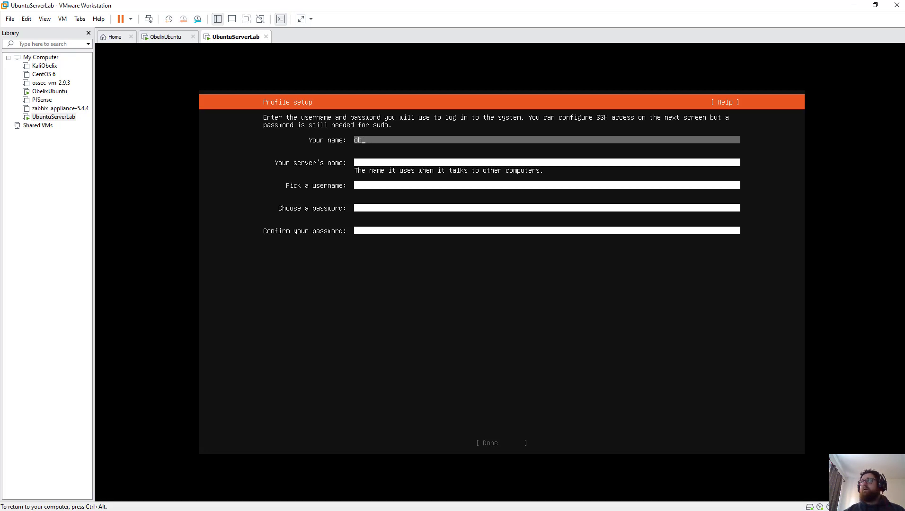
pyautogui.write('elix')
pyautogui.press('Tab')
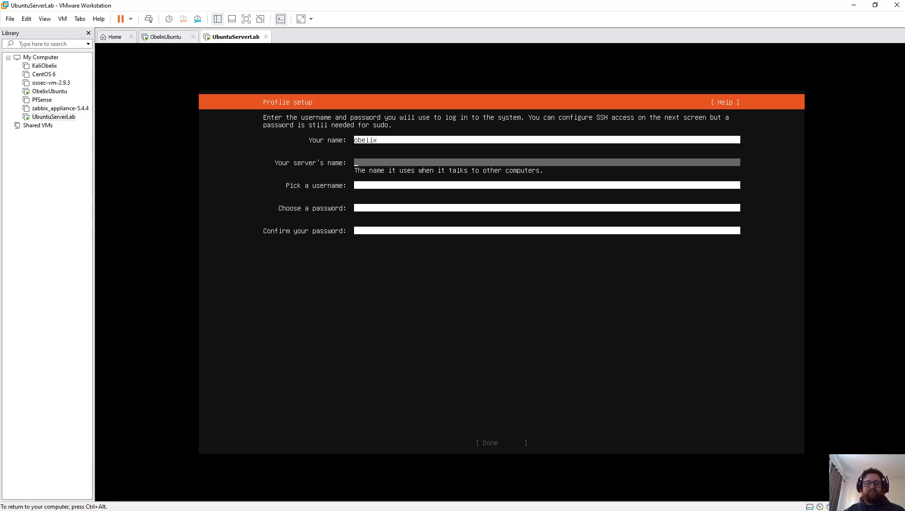
pyautogui.write('ubunutserver')
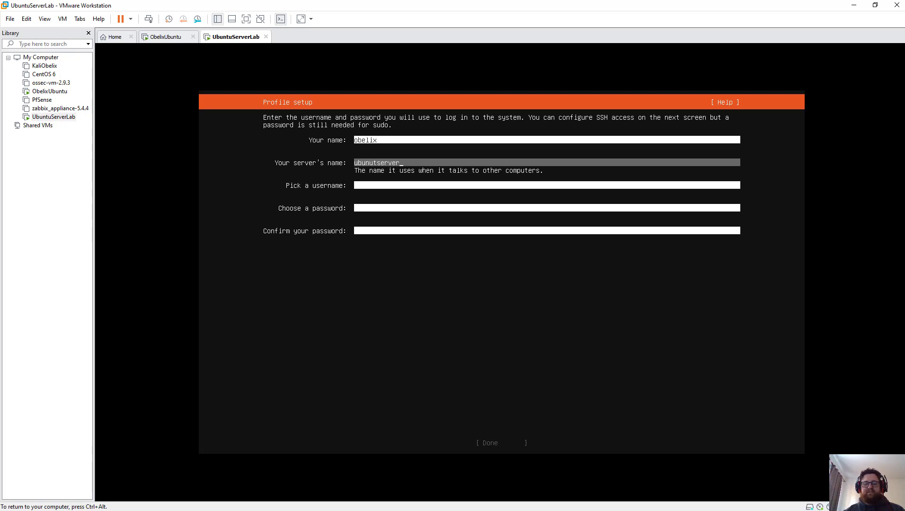
pyautogui.write('lab')
pyautogui.press('Tab')
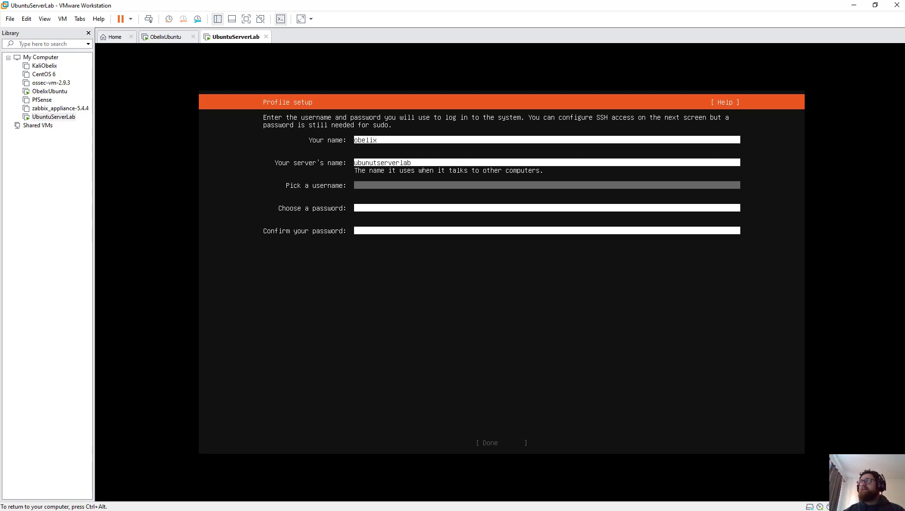
pyautogui.write('obelix')
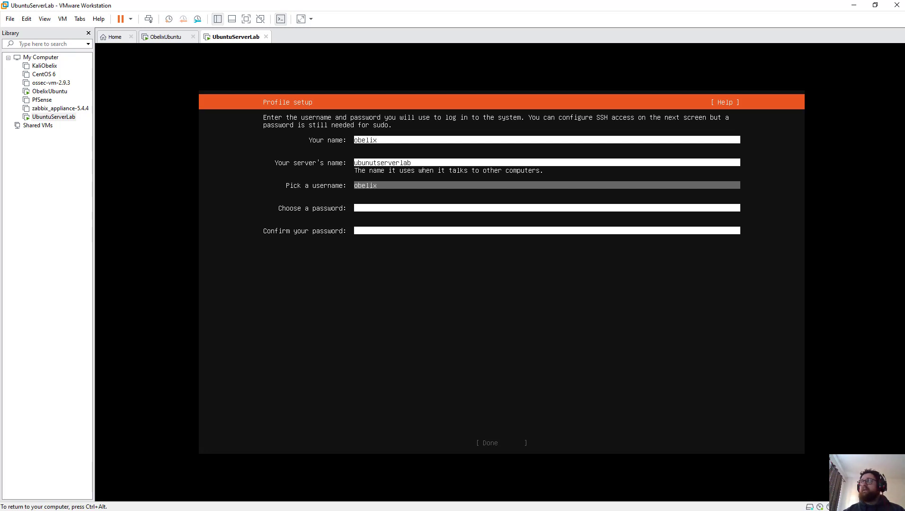
pyautogui.press('Tab')
pyautogui.write('****')
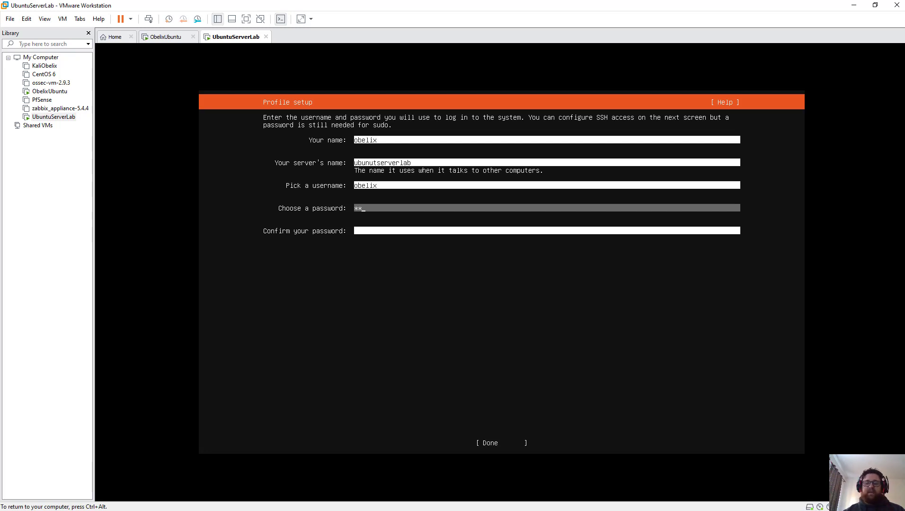
pyautogui.press('Tab')
pyautogui.write('****')
pyautogui.press('Tab')
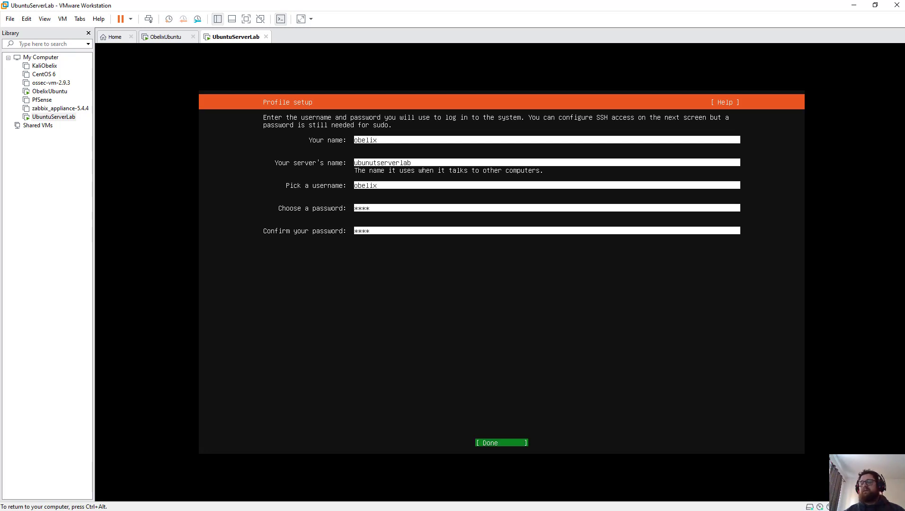
pyautogui.press('Return')
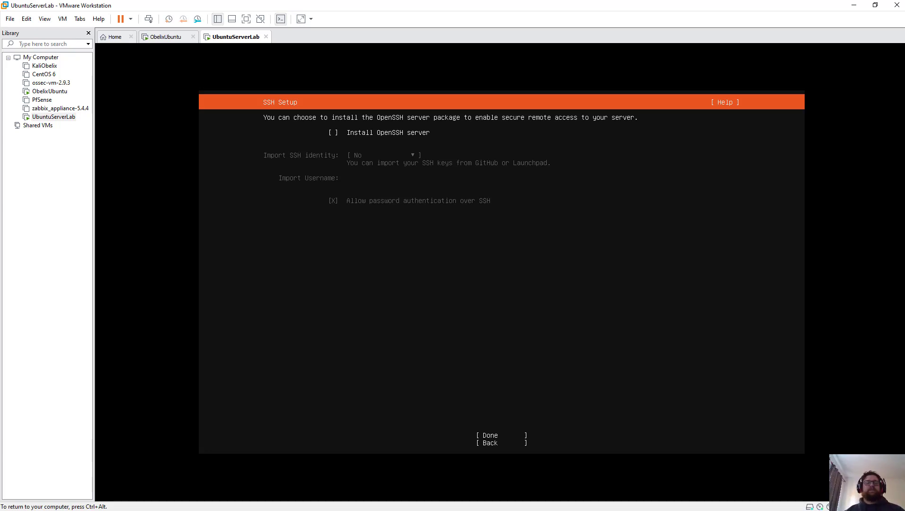
# Step: Skip OpenSSH and confirm the Featured Server Snaps screen with no snaps selected
pyautogui.press('Tab')
pyautogui.press('Return')
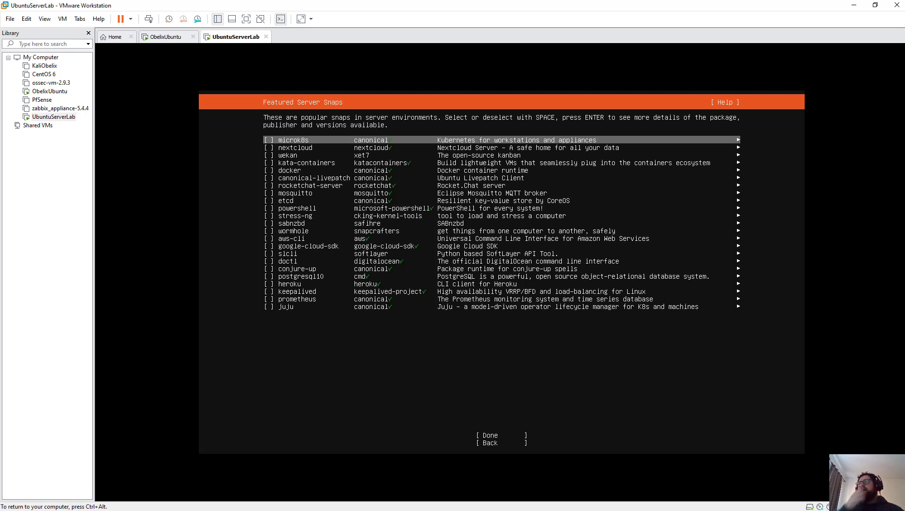
pyautogui.press('space')
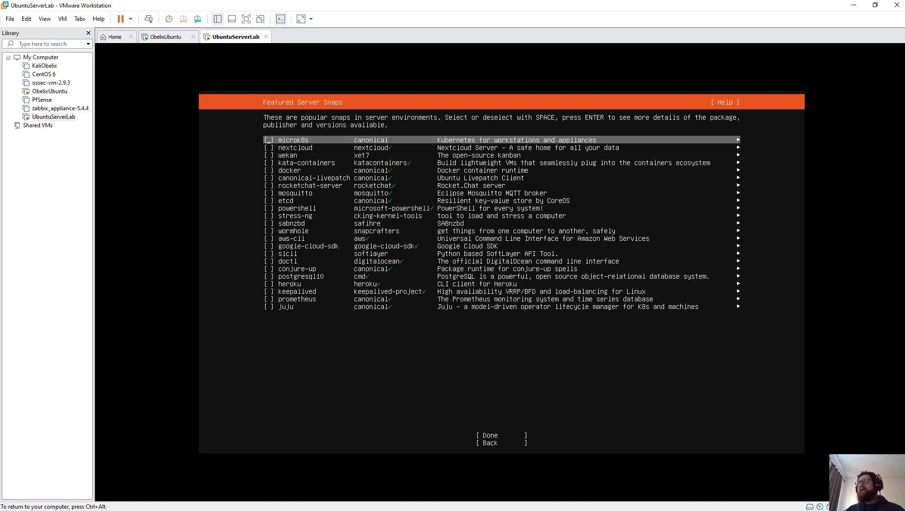
pyautogui.press('Tab')
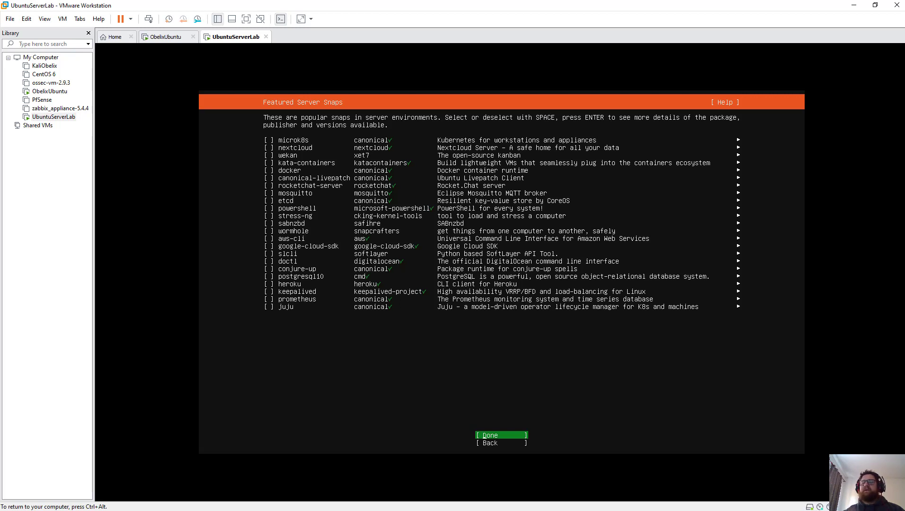
pyautogui.press('Return')
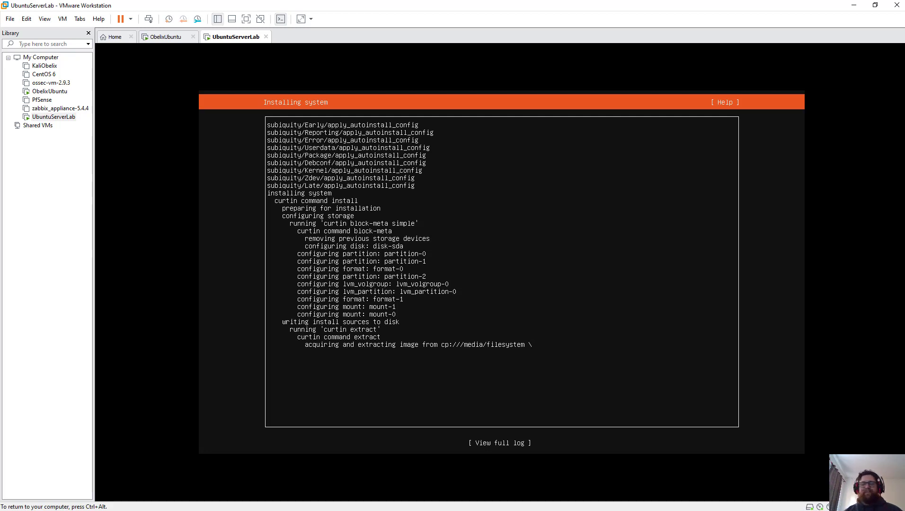
# Step: Release keyboard and mouse from the VM with Ctrl+Alt while the installation runs
pyautogui.hotkey('ctrl', 'alt')
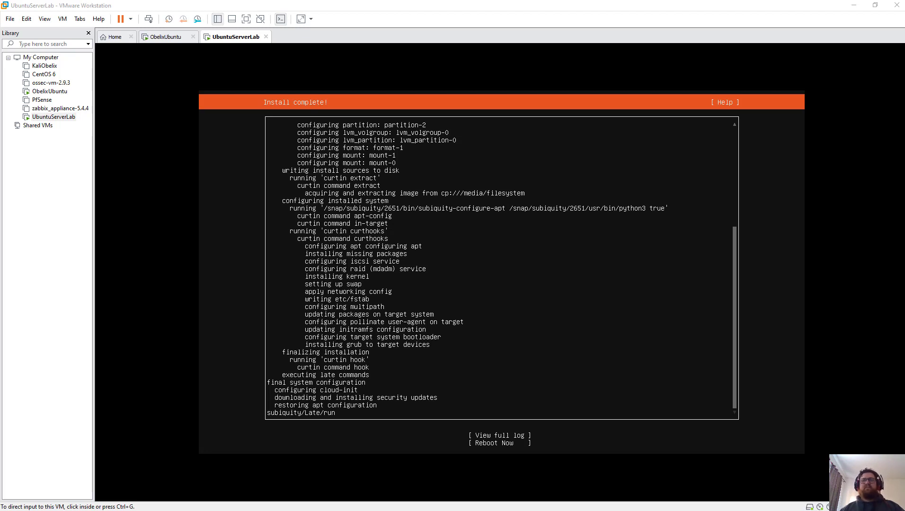
# Step: Reboot the newly installed Ubuntu server and let it reach the login prompt with cloud-init output
pyautogui.click(368, 312)
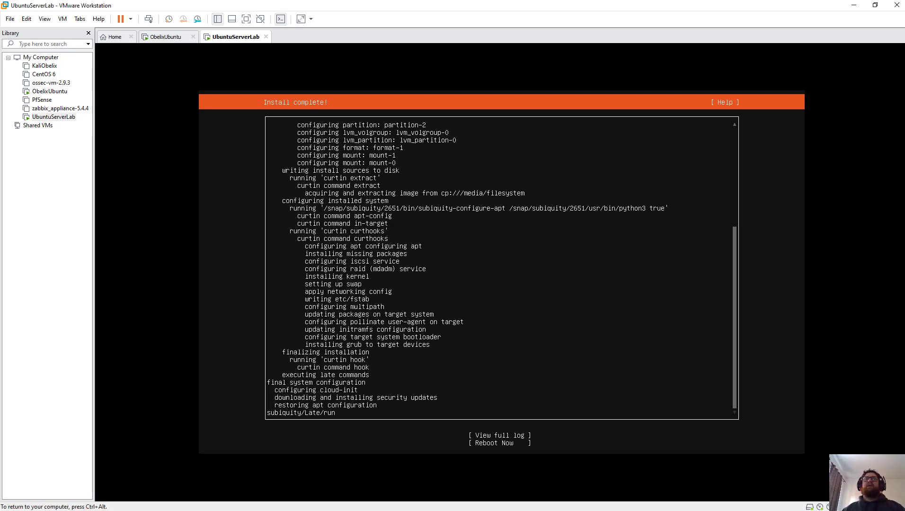
pyautogui.hotkey('ctrl', 'alt')
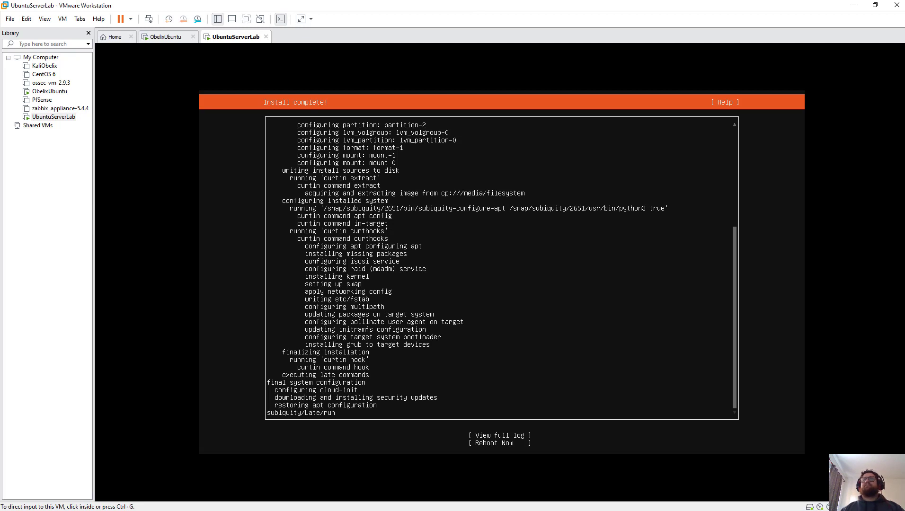
pyautogui.hotkey('ctrl', 'g')
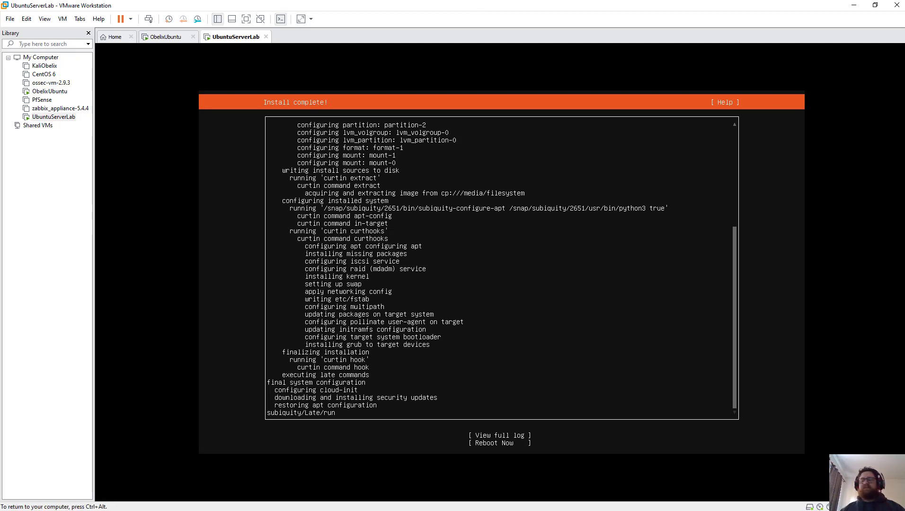
pyautogui.press('Tab')
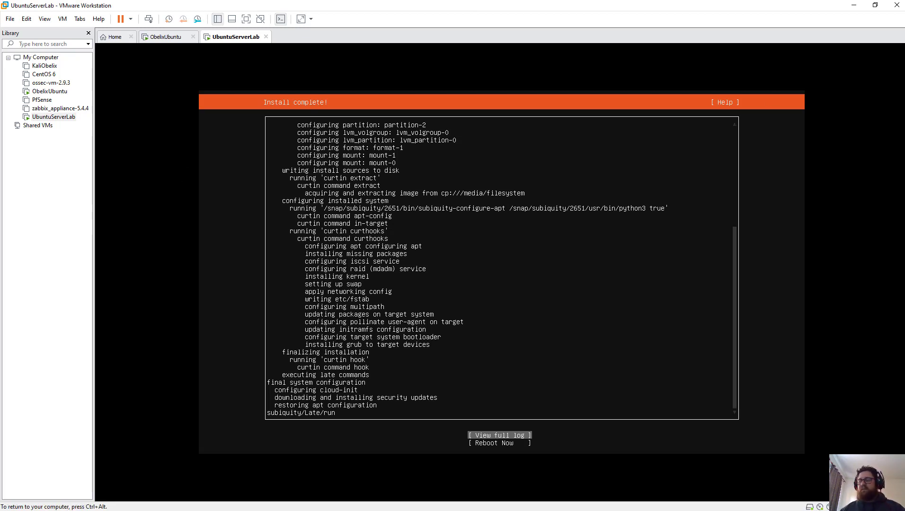
pyautogui.press('Down')
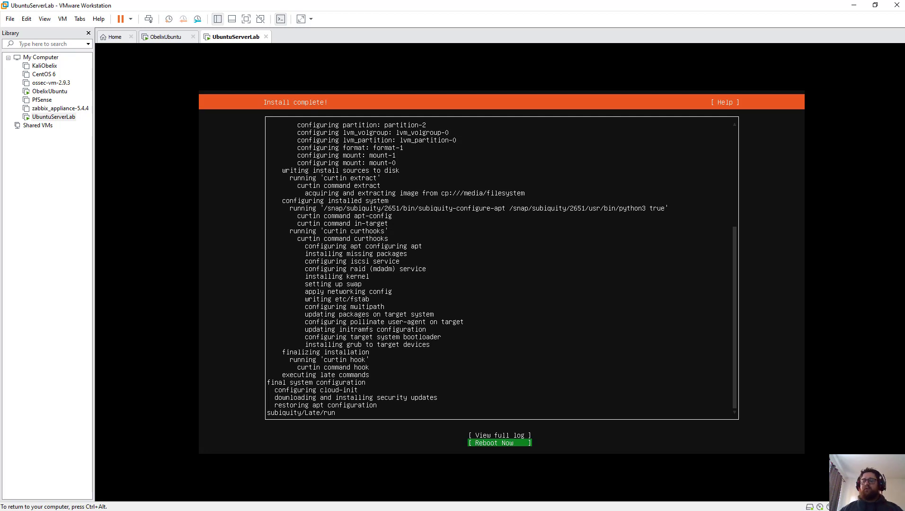
pyautogui.press('Return')
pyautogui.hotkey('ctrl', 'alt')
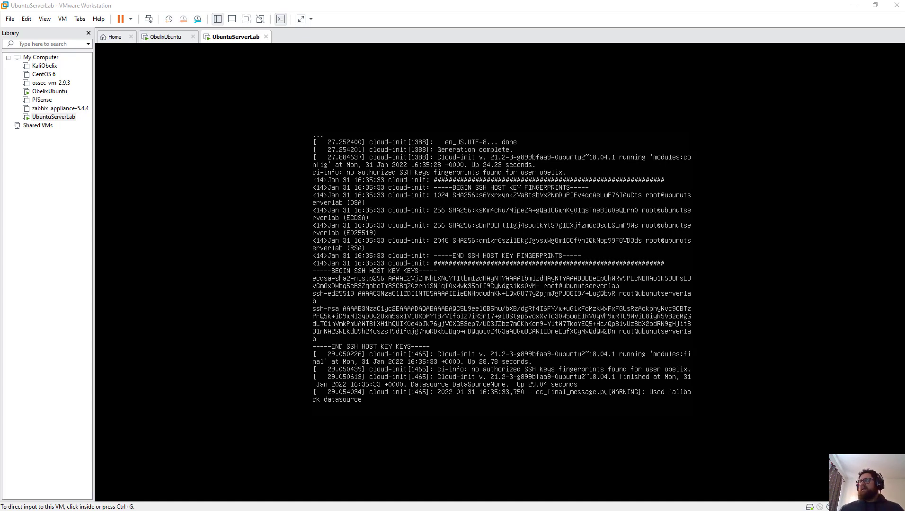
# Step: Log in at the UbuntuServerLab console with the account username and password, retrying after the failed attempt
pyautogui.click(438, 260)
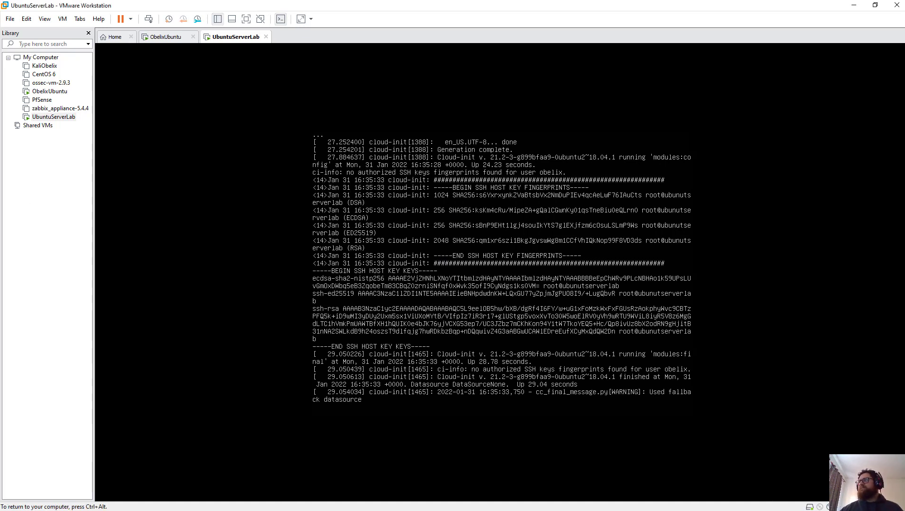
pyautogui.press('Return')
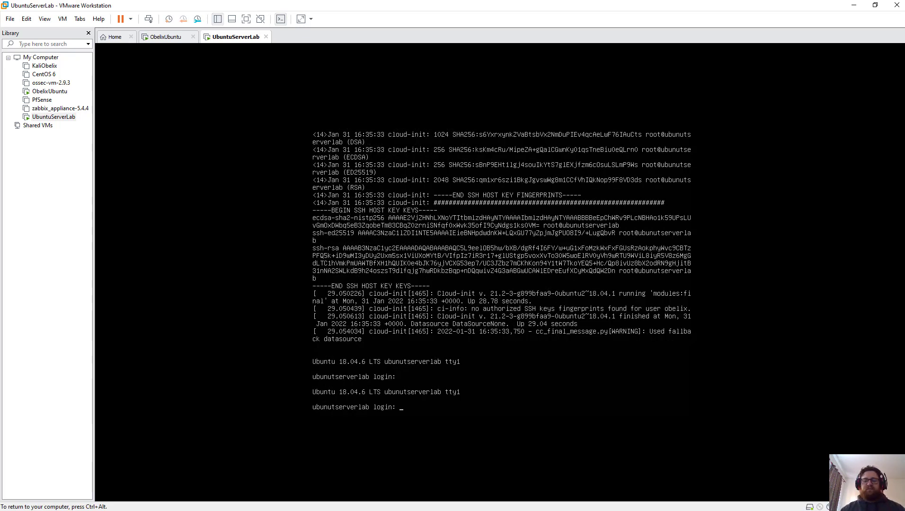
pyautogui.write('obelix')
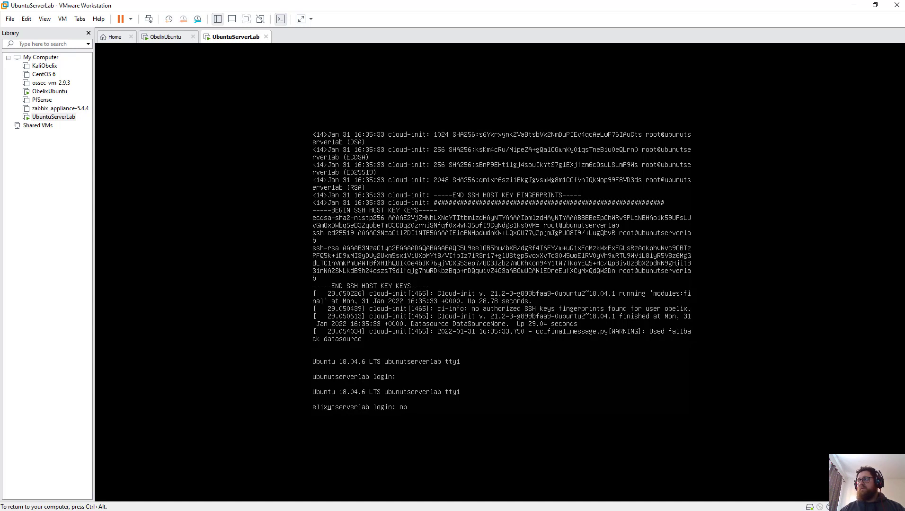
pyautogui.press('BackSpace')
pyautogui.press('BackSpace')
pyautogui.press('BackSpace')
pyautogui.press('BackSpace')
pyautogui.press('Return')
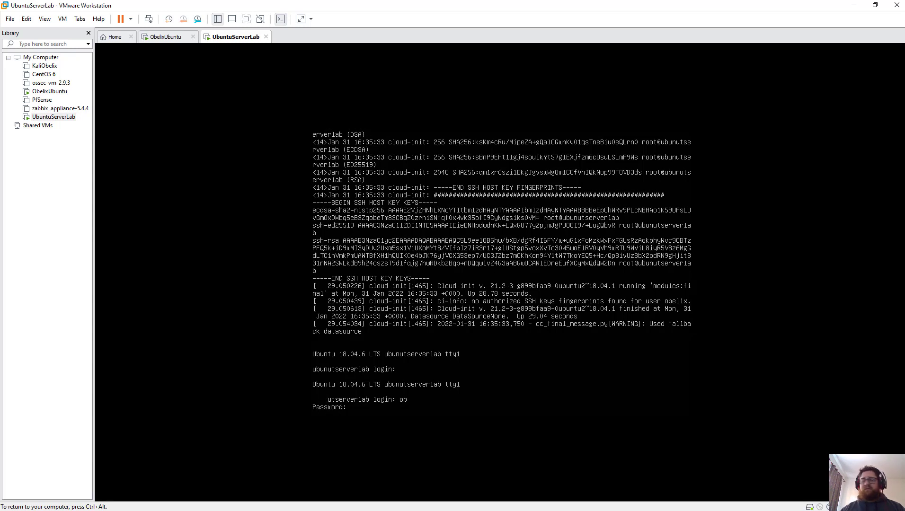
pyautogui.press('Return')
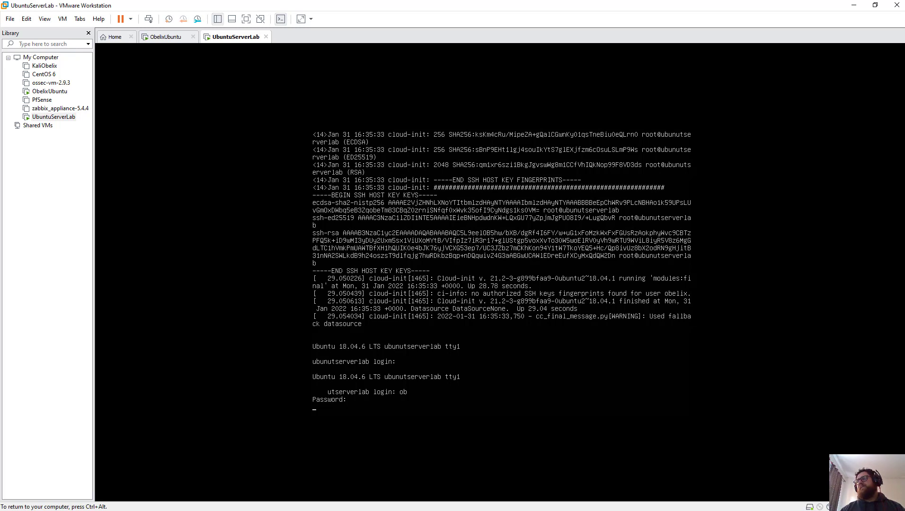
pyautogui.write('ogin: o')
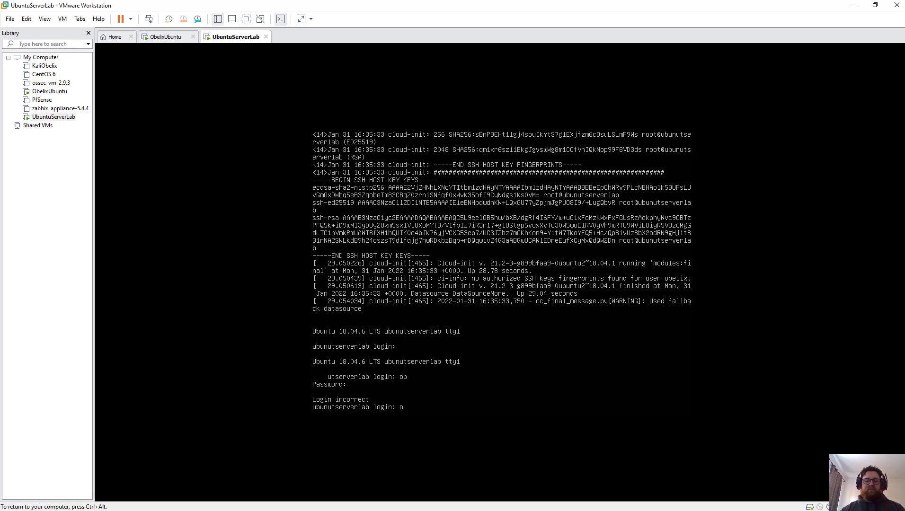
pyautogui.write('belix')
pyautogui.press('Return')
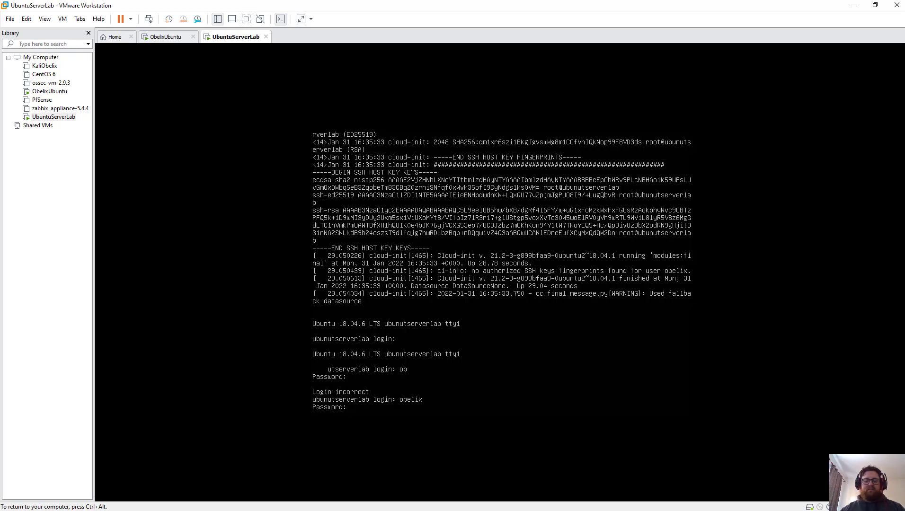
pyautogui.press('Return')
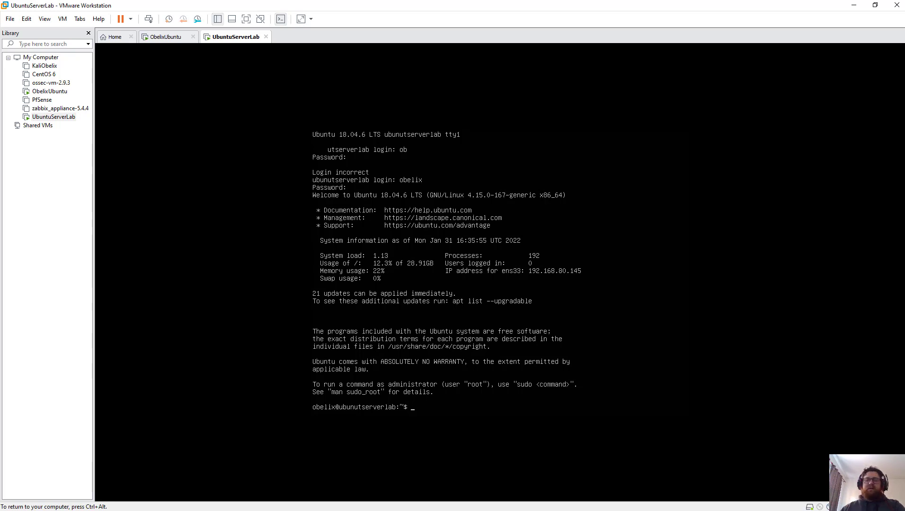
# Step: Run sudo shutdown with the account password, scheduling shutdown for 16:37:40 UTC
pyautogui.hotkey('ctrl', 'alt')
pyautogui.hotkey('alt', 'Tab')
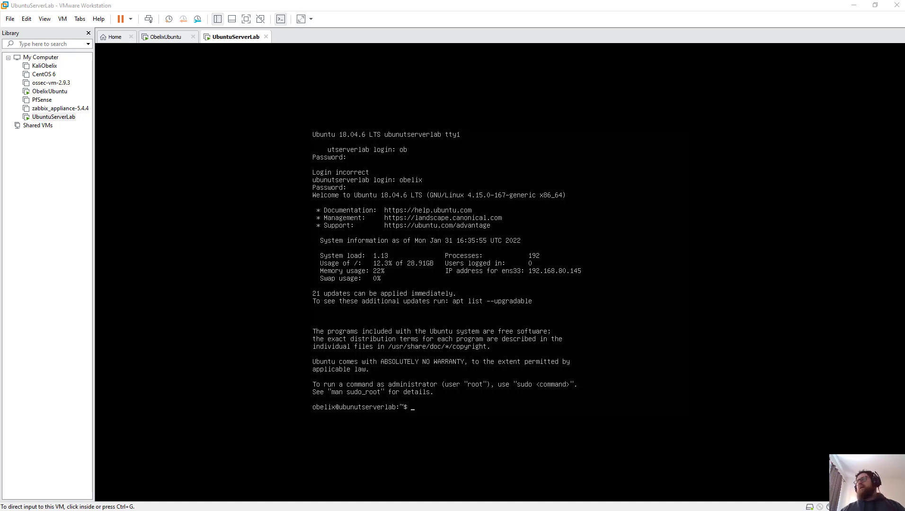
pyautogui.click(384, 324)
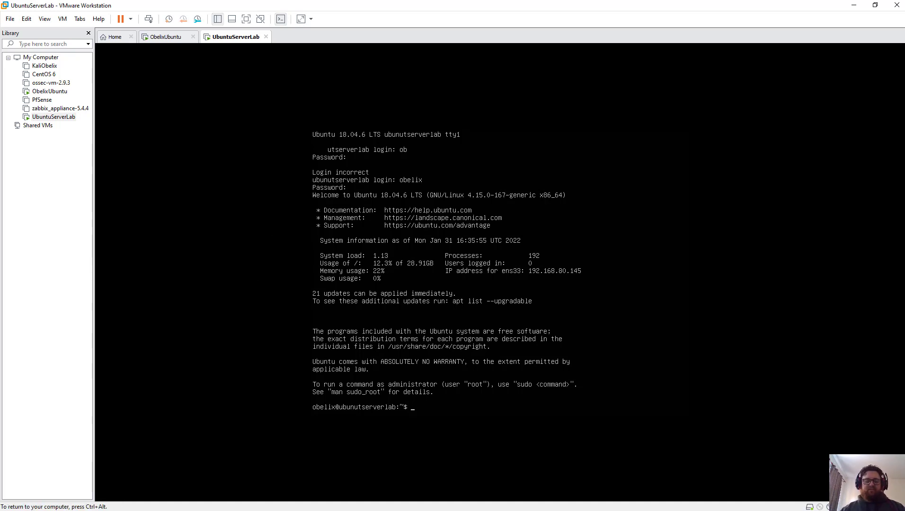
pyautogui.write('hutdown')
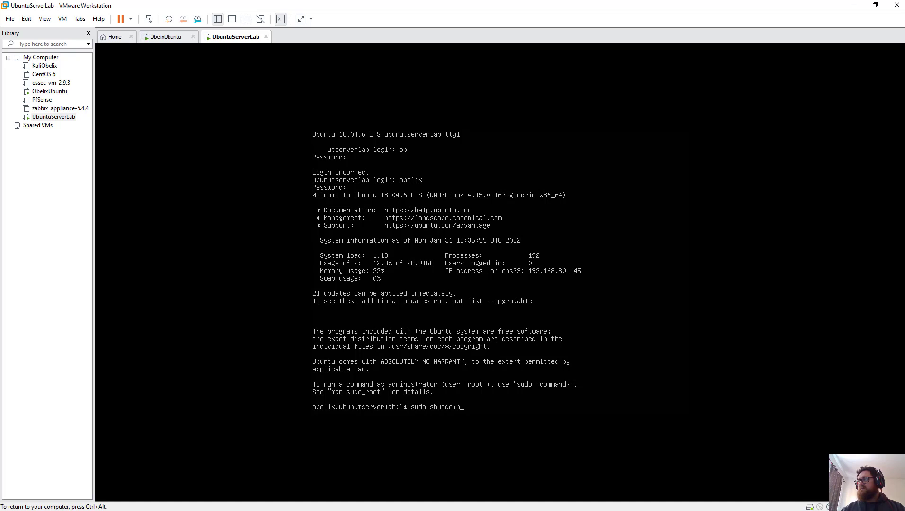
pyautogui.press('Return')
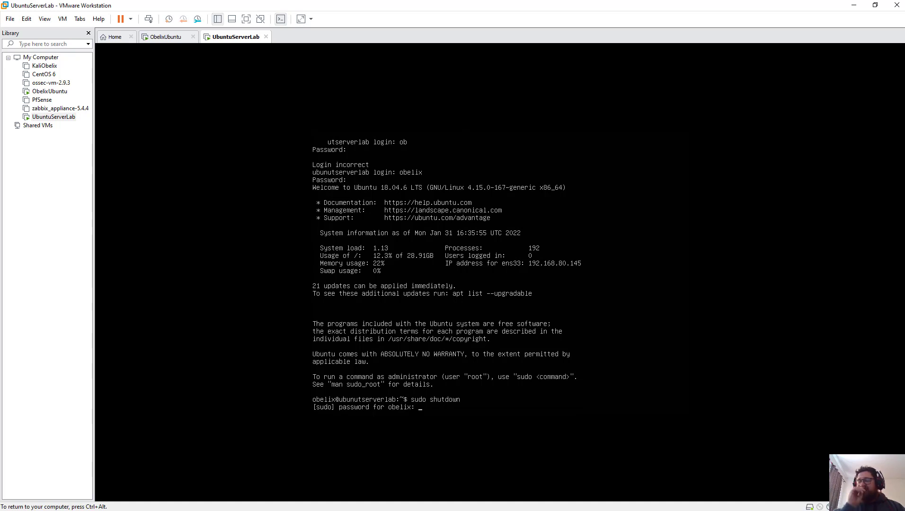
pyautogui.press('Return')
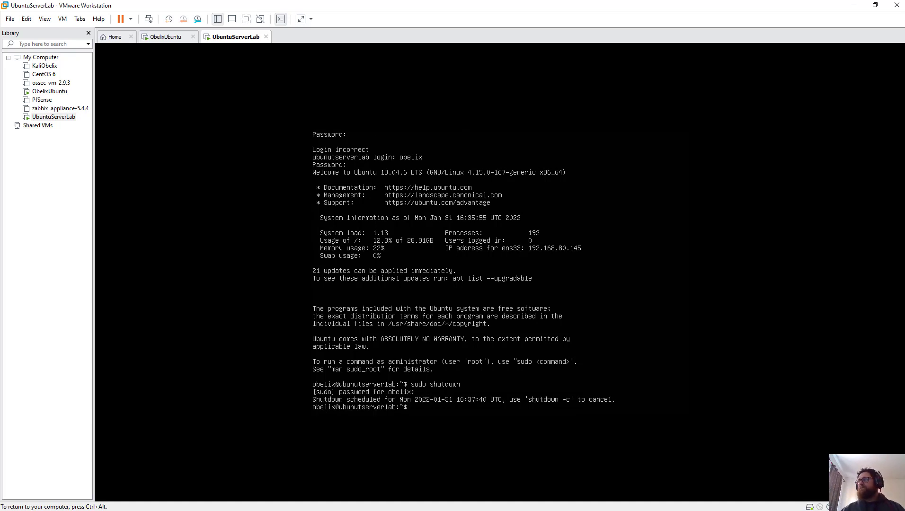
pyautogui.hotkey('ctrl', 'alt')
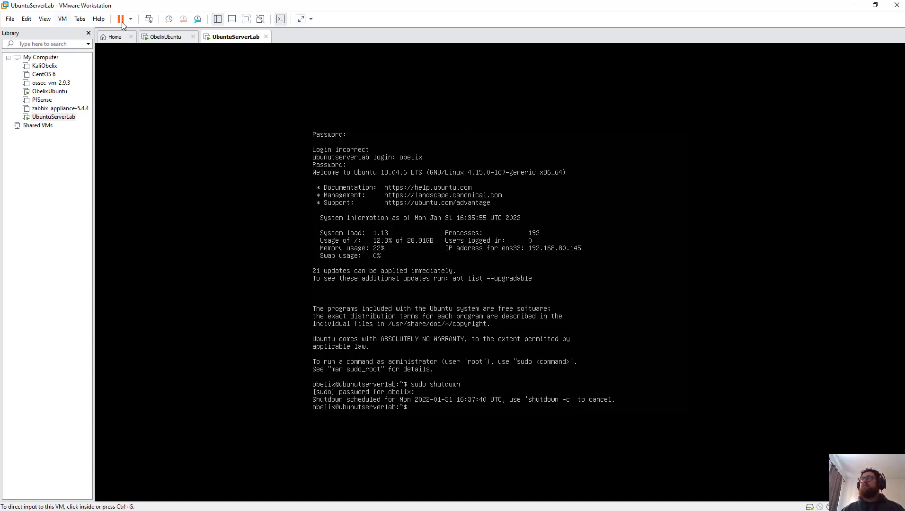
# Step: Start a typical new virtual machine from Home and pick the Windows 10 Pro installer from recent images
pyautogui.click(118, 41)
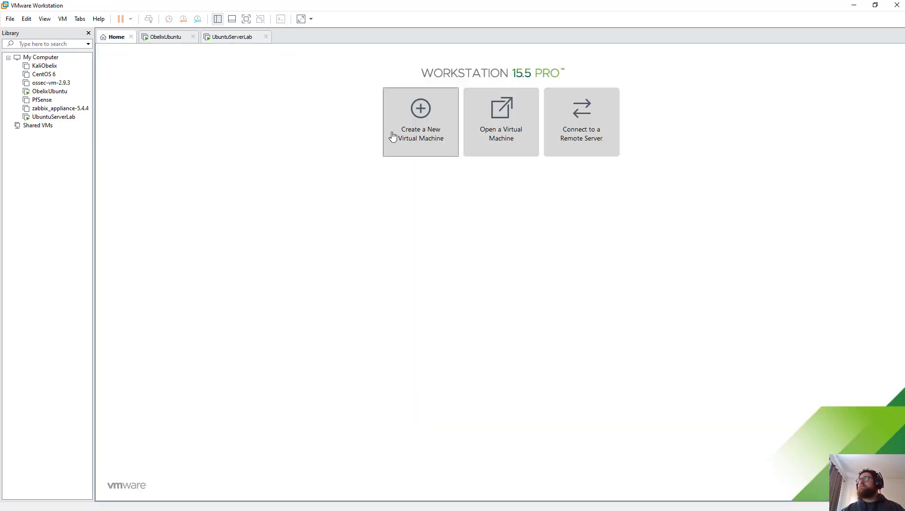
pyautogui.click(414, 142)
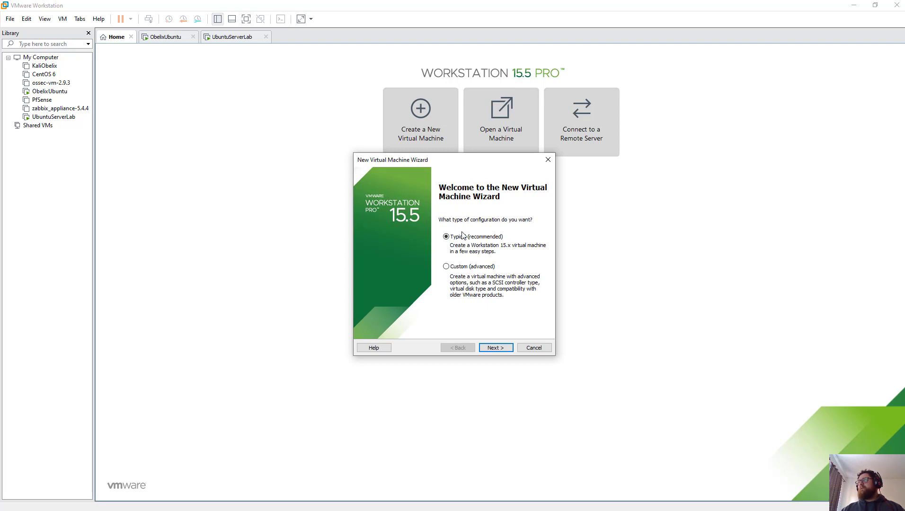
pyautogui.click(496, 349)
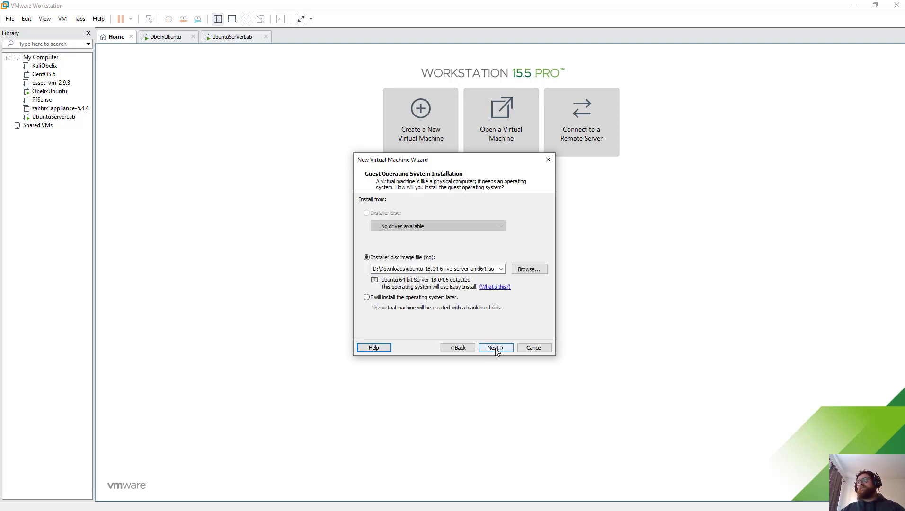
pyautogui.click(503, 271)
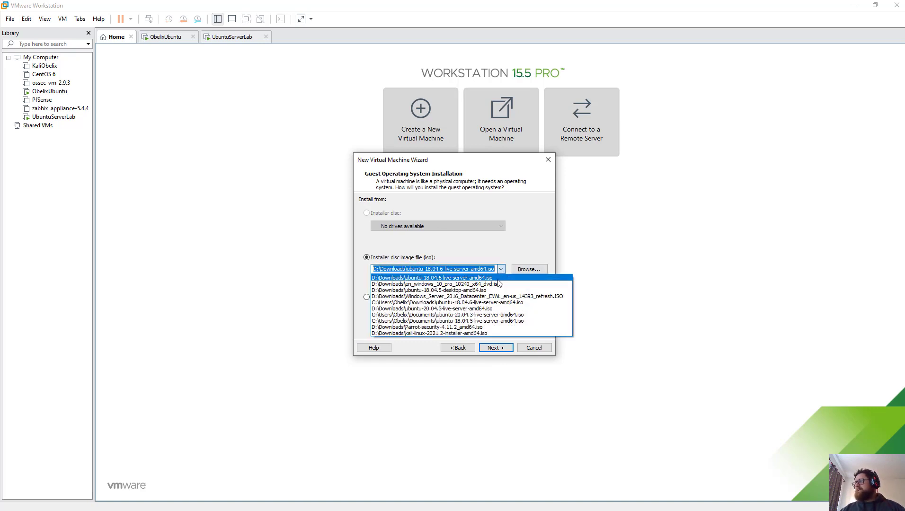
pyautogui.click(502, 284)
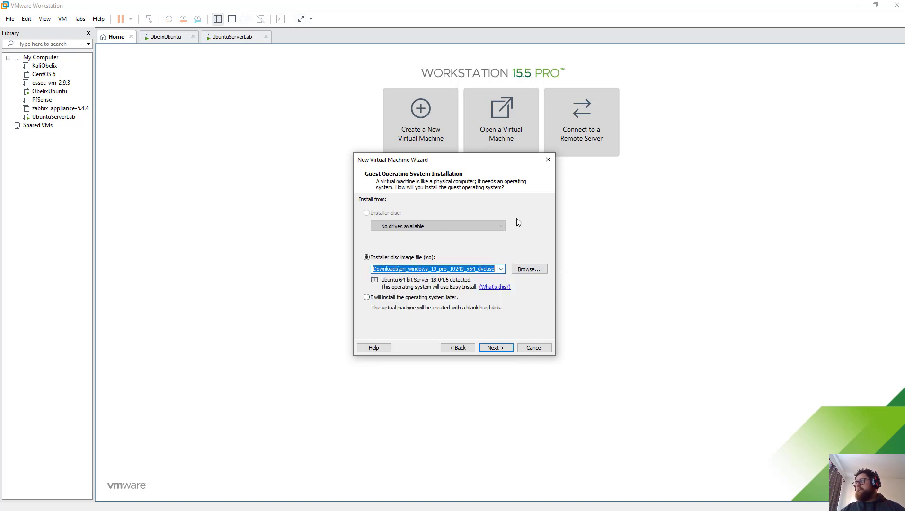
# Step: Browse to en_windows_10_pro_10240_x64_dvd.iso, advance to Easy Install, then return to the source choice
pyautogui.click(529, 269)
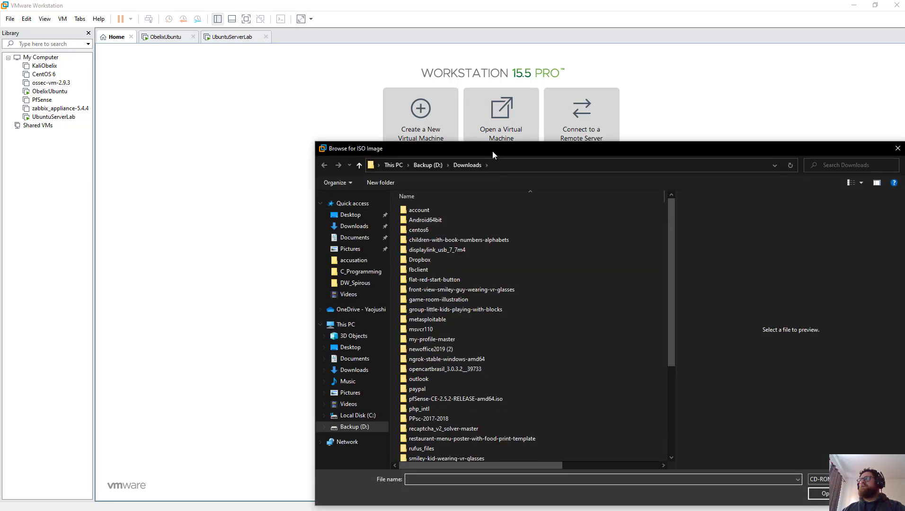
pyautogui.moveTo(492, 151); pyautogui.dragTo(350, 72)
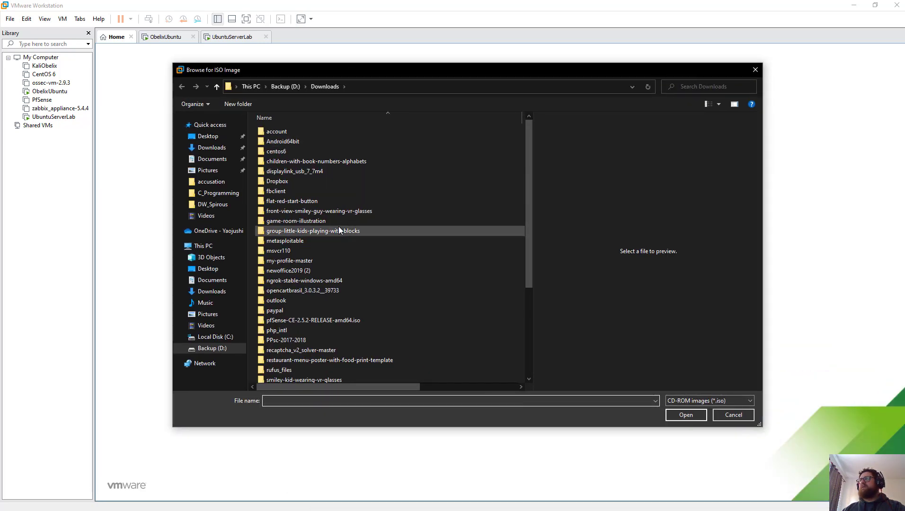
pyautogui.scroll(-5, 339, 226)
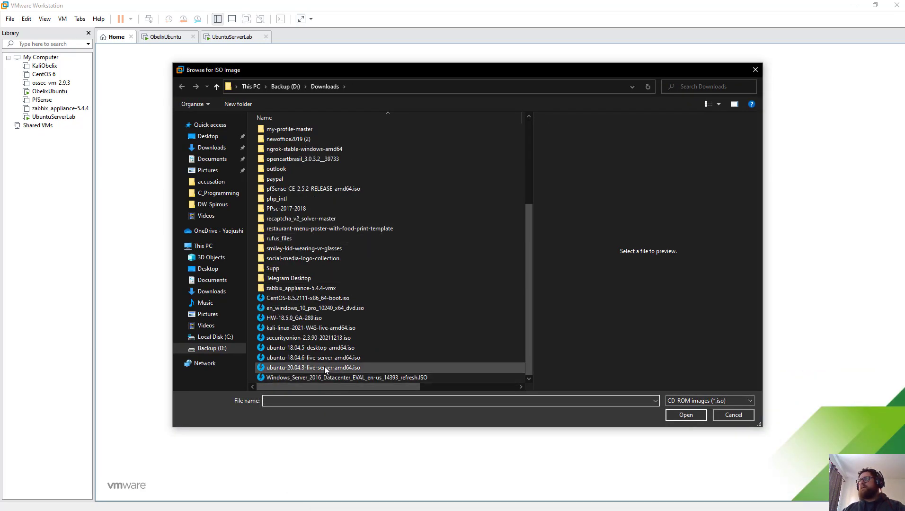
pyautogui.click(317, 307)
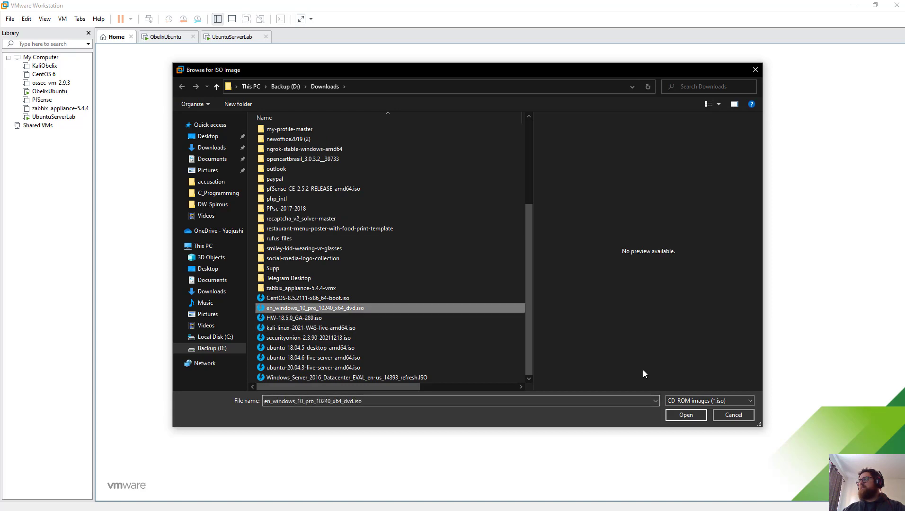
pyautogui.click(685, 415)
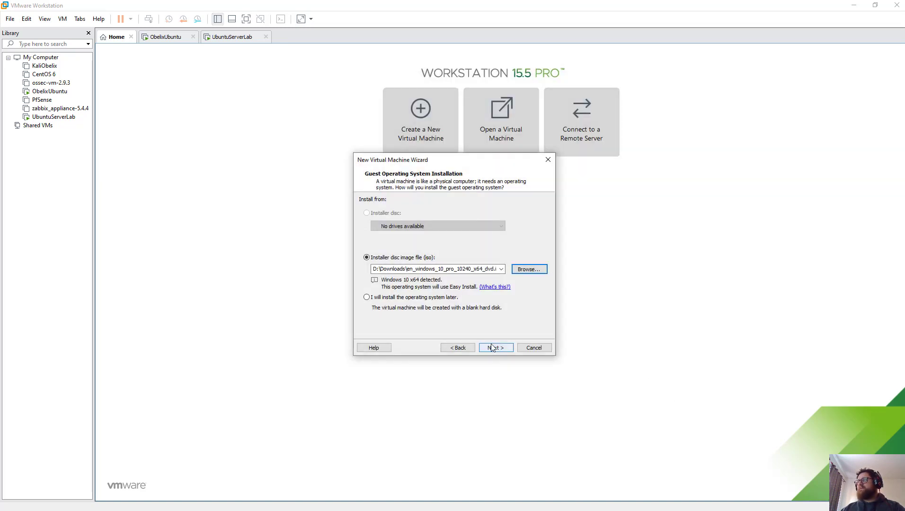
pyautogui.click(494, 349)
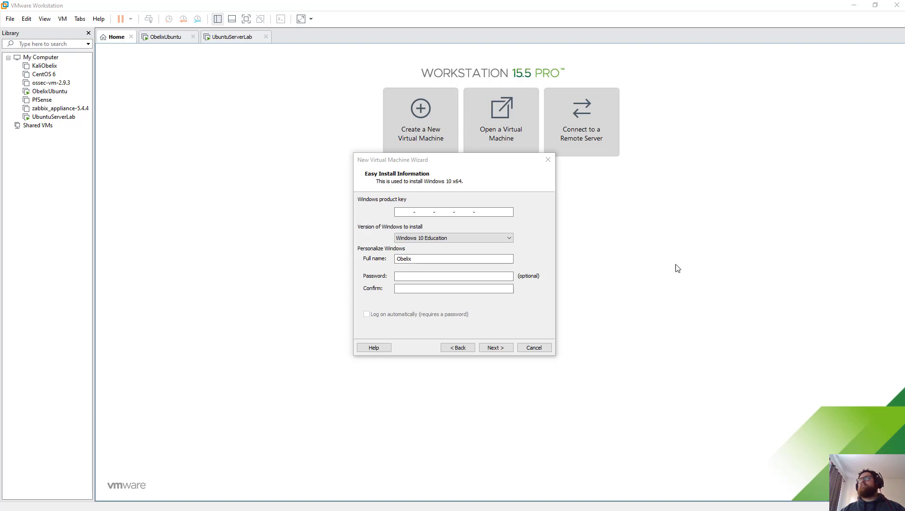
pyautogui.click(462, 348)
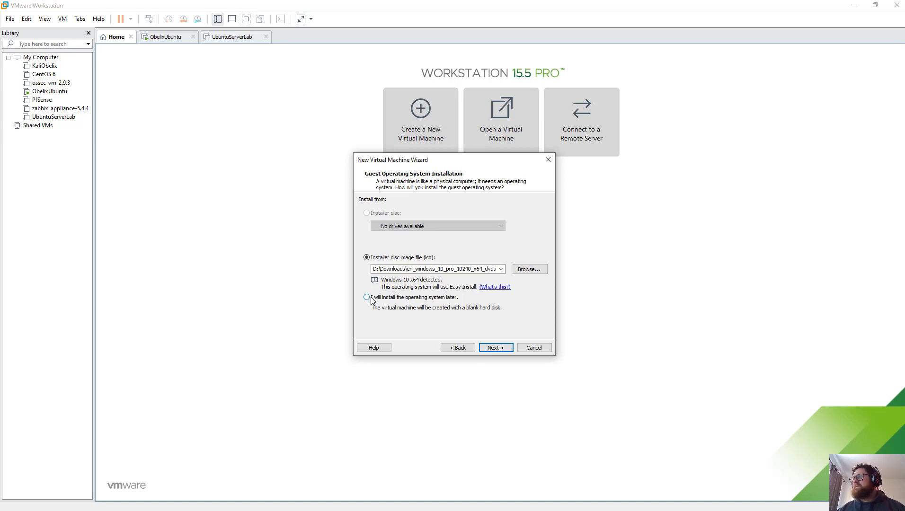
# Step: Choose to install the OS later with Microsoft Windows, Windows 10 x64 as guest
pyautogui.click(371, 299)
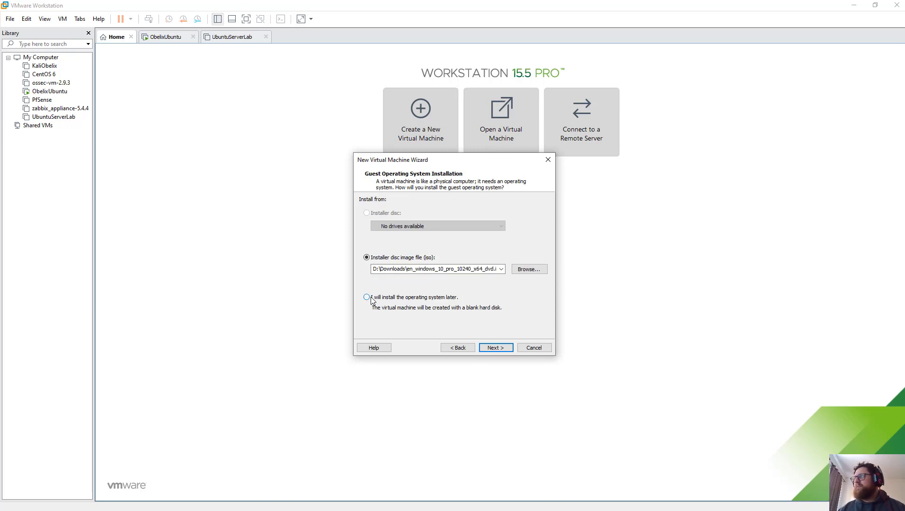
pyautogui.click(496, 348)
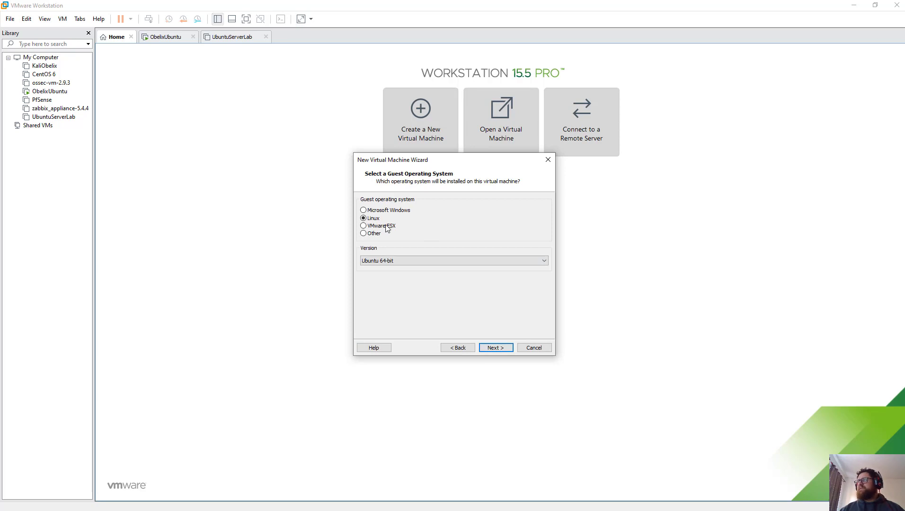
pyautogui.click(377, 211)
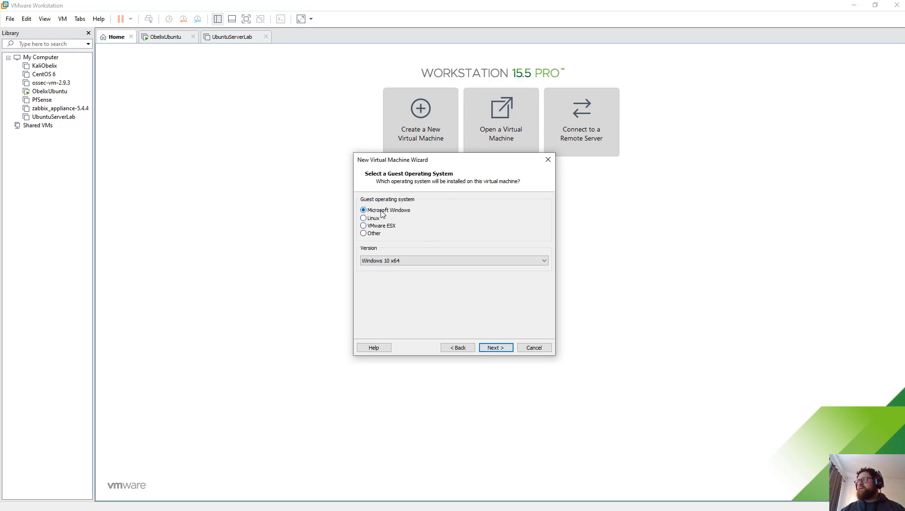
pyautogui.click(418, 261)
pyautogui.click(418, 261)
pyautogui.click(418, 261)
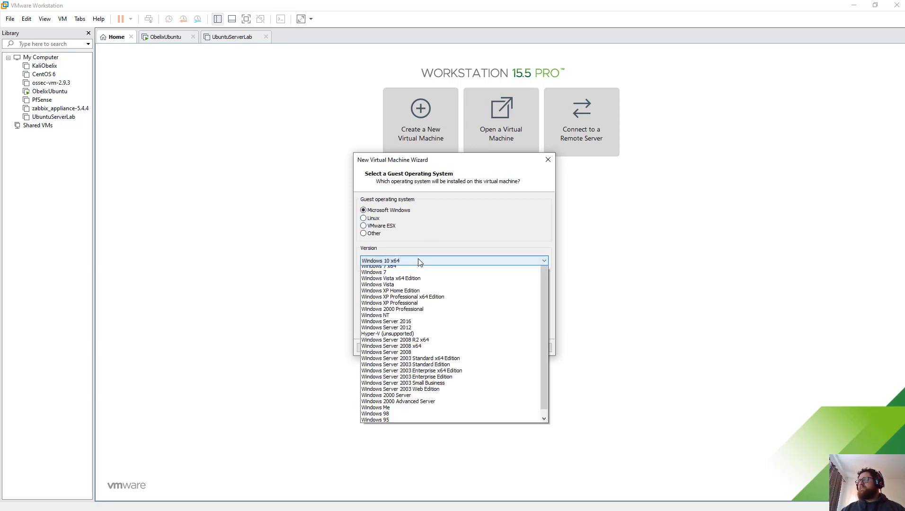
pyautogui.click(431, 269)
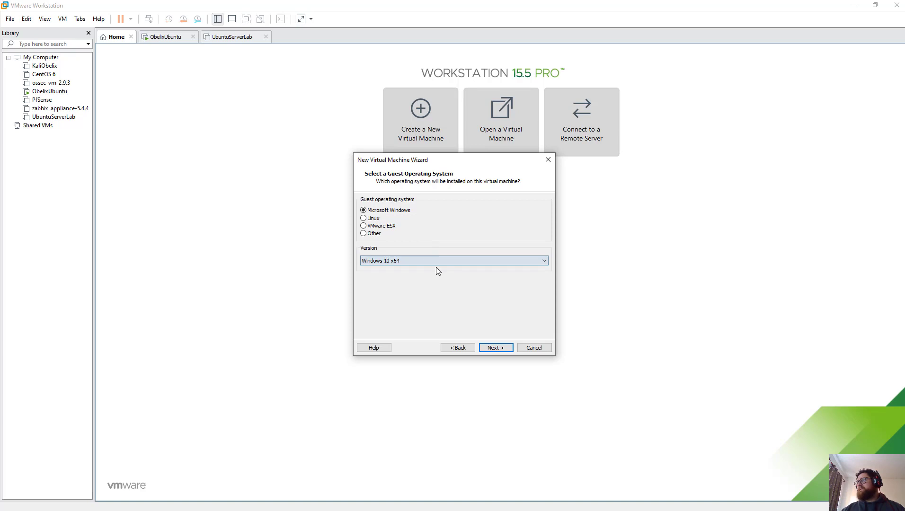
pyautogui.click(495, 348)
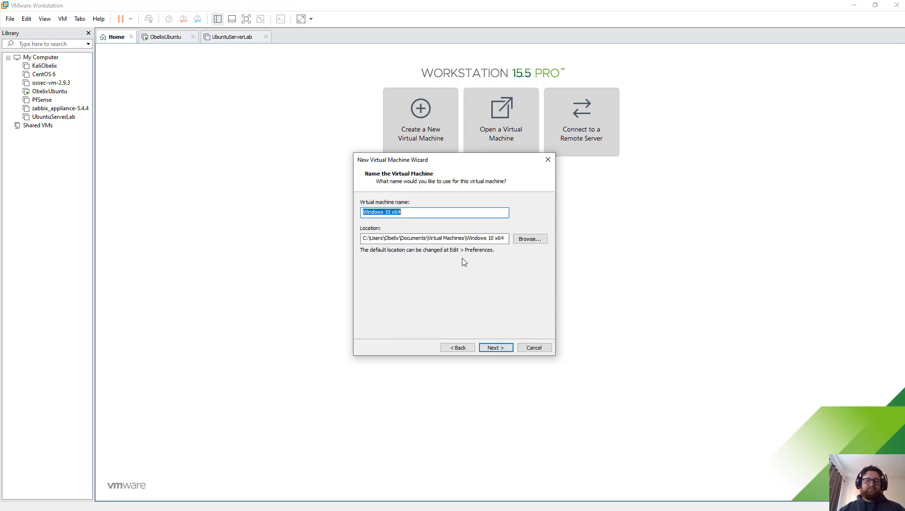
# Step: Name the virtual machine Windows10Lab, correcting the 'Winsows10Lab' typo
pyautogui.write('Winsows10L')
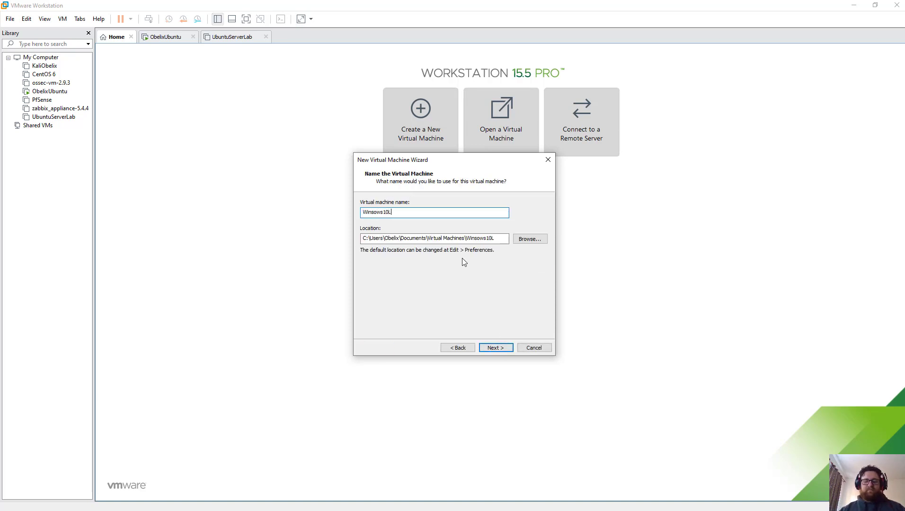
pyautogui.write('ab')
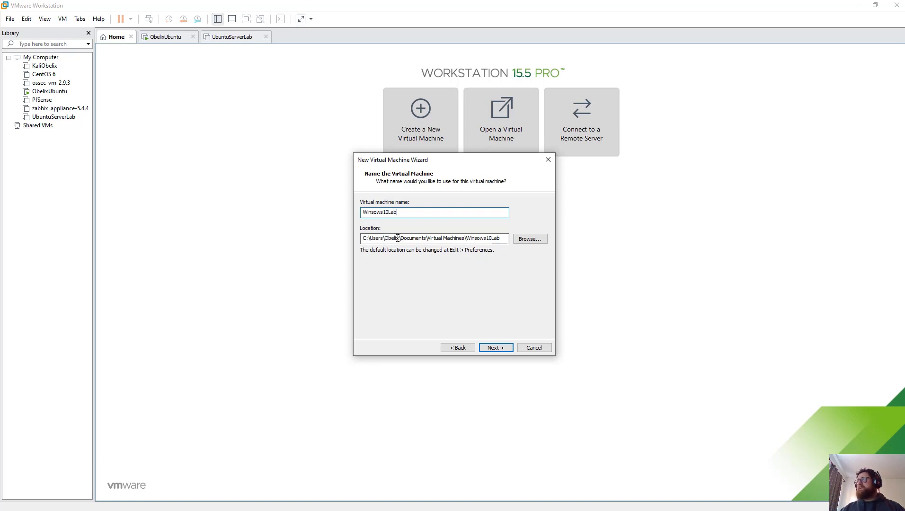
pyautogui.click(495, 348)
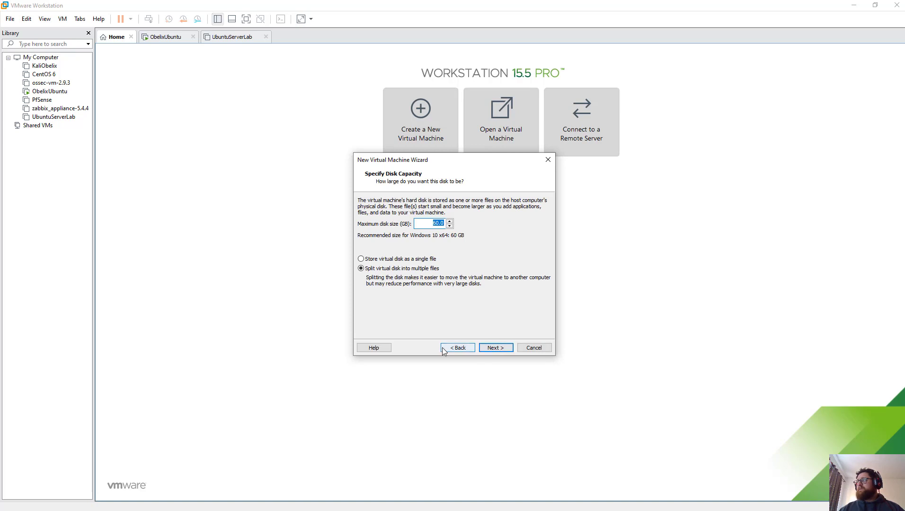
pyautogui.click(458, 348)
pyautogui.click(376, 213)
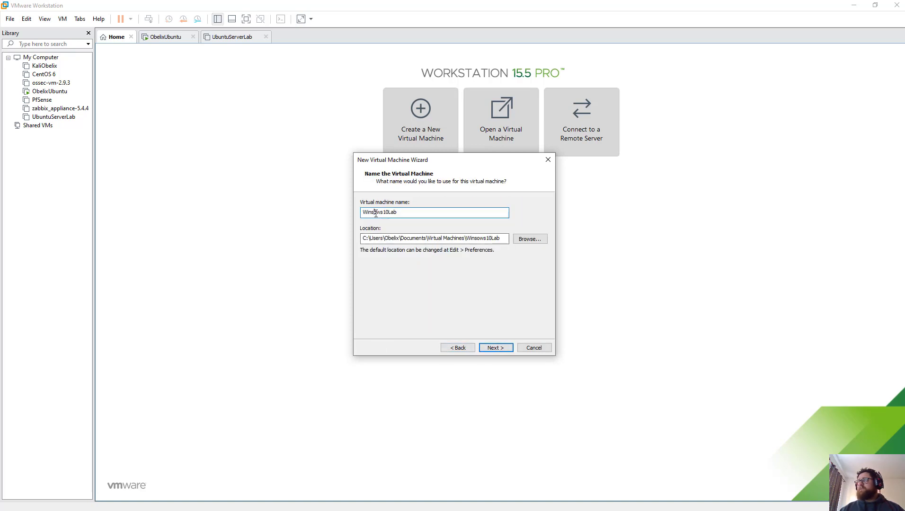
pyautogui.press('BackSpace')
pyautogui.write('D')
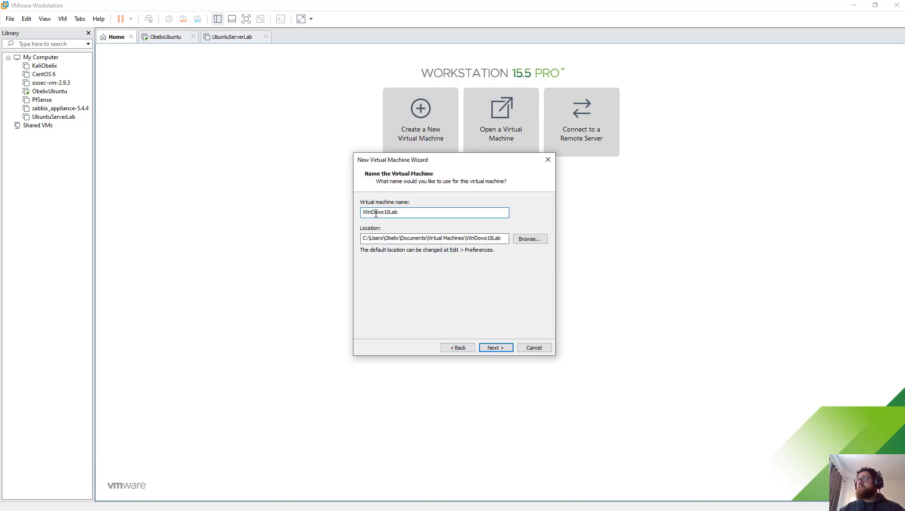
pyautogui.press('BackSpace')
pyautogui.write('d')
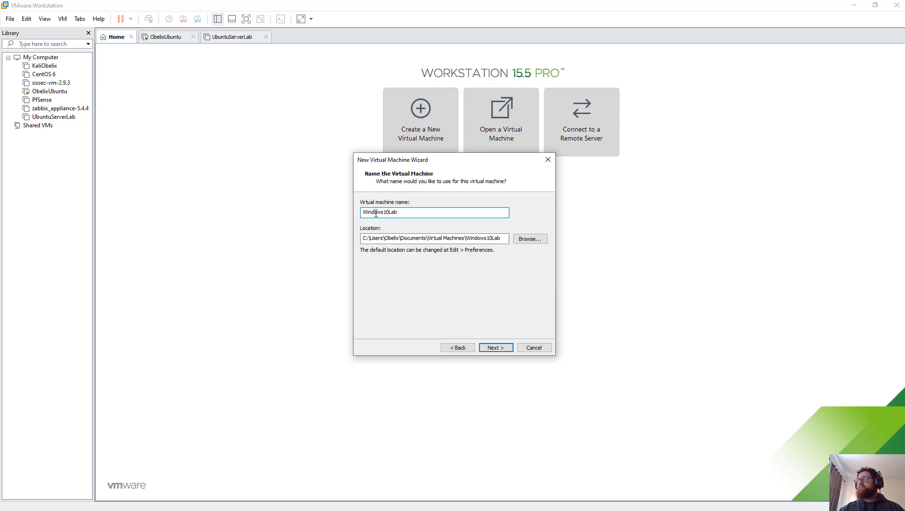
# Step: Give it an 80 GB disk stored as a single file
pyautogui.click(492, 348)
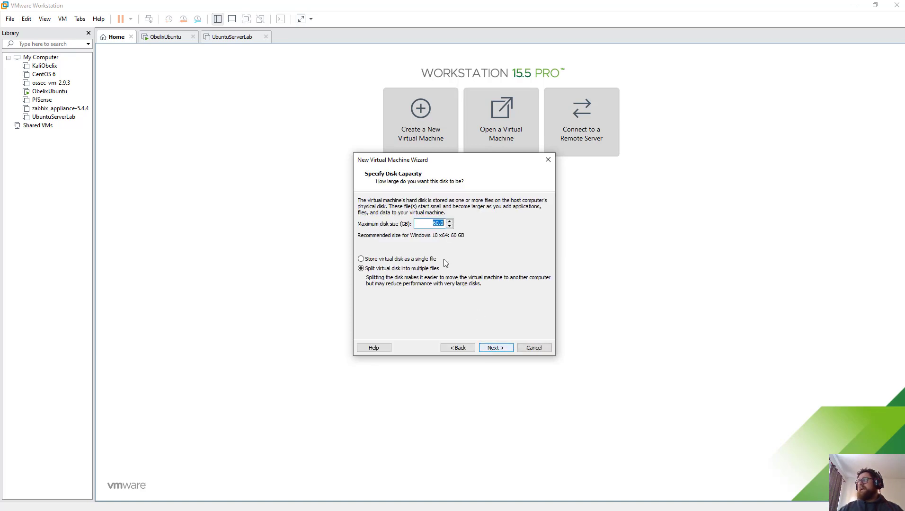
pyautogui.click(437, 224)
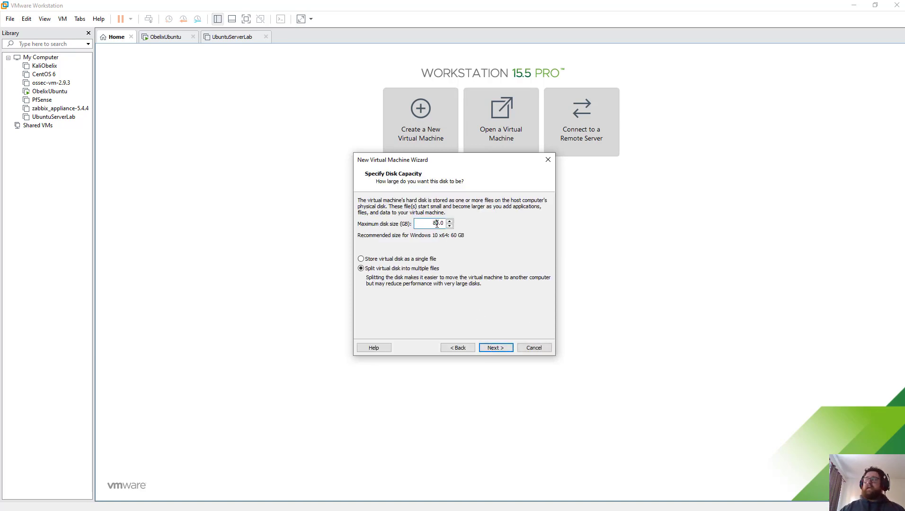
pyautogui.click(391, 261)
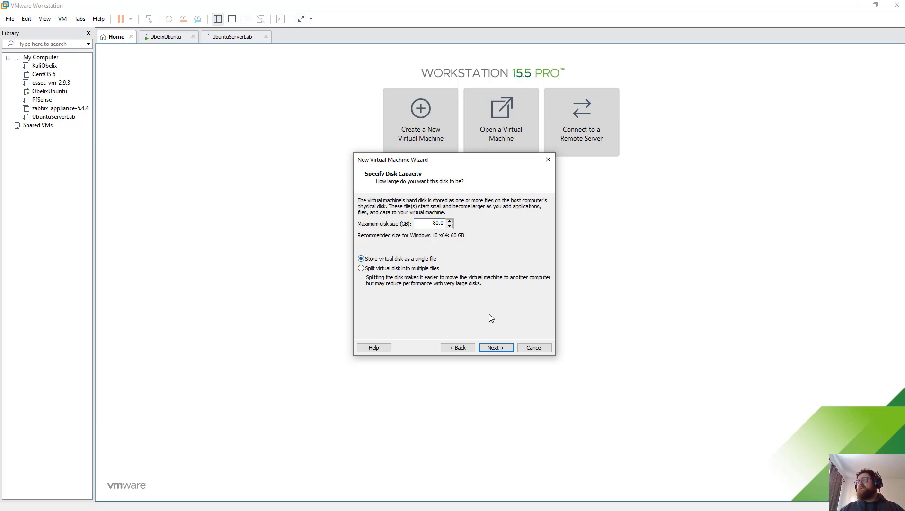
pyautogui.click(499, 348)
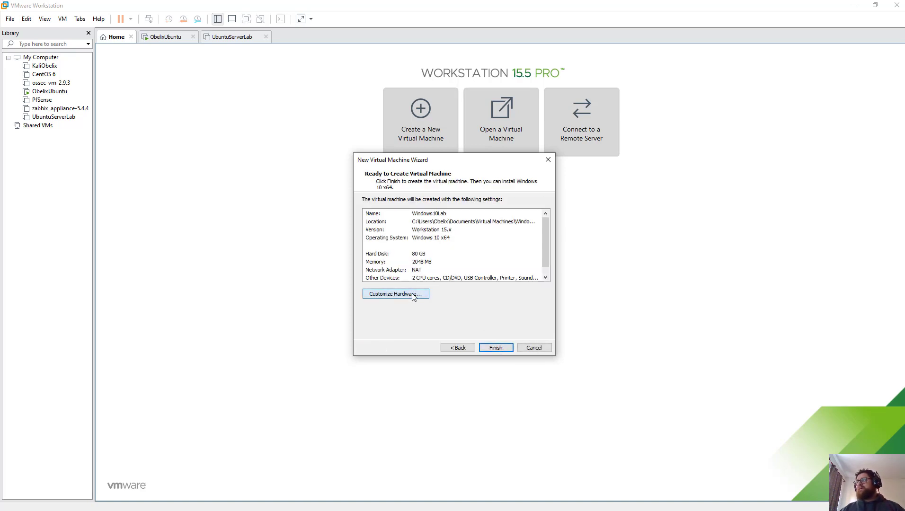
# Step: In Customize Hardware, set 2 processors for 4 total cores and remove the printer
pyautogui.click(392, 296)
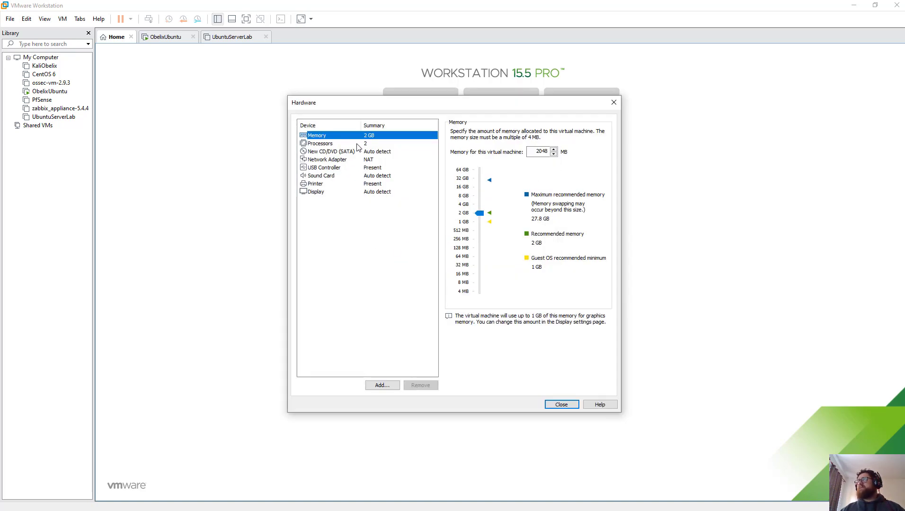
pyautogui.click(363, 145)
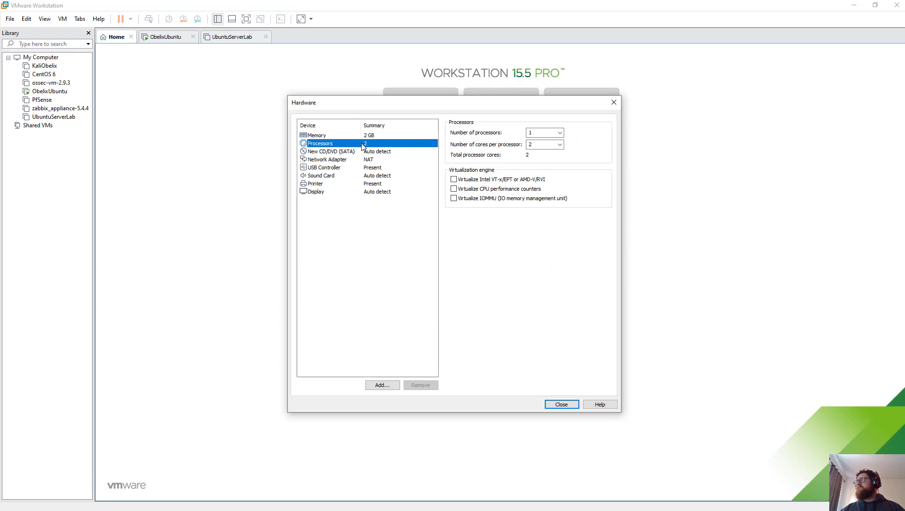
pyautogui.click(559, 133)
pyautogui.click(555, 148)
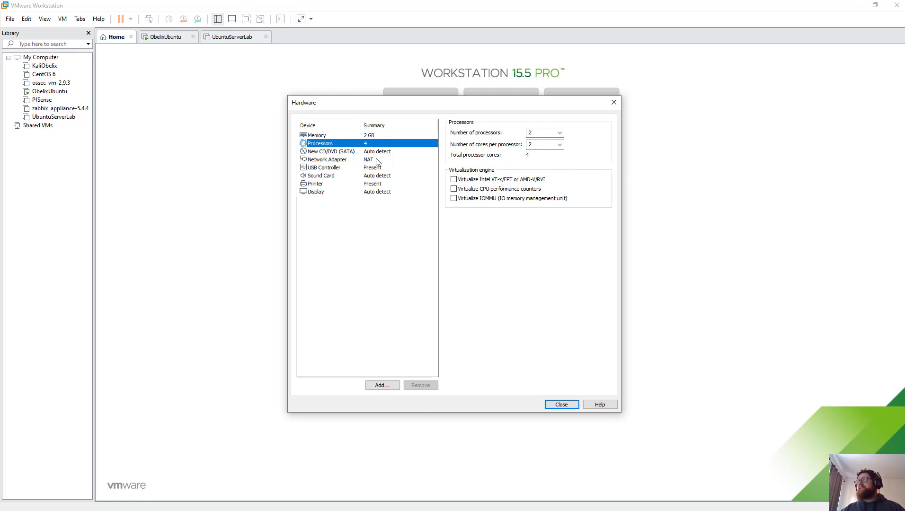
pyautogui.click(352, 178)
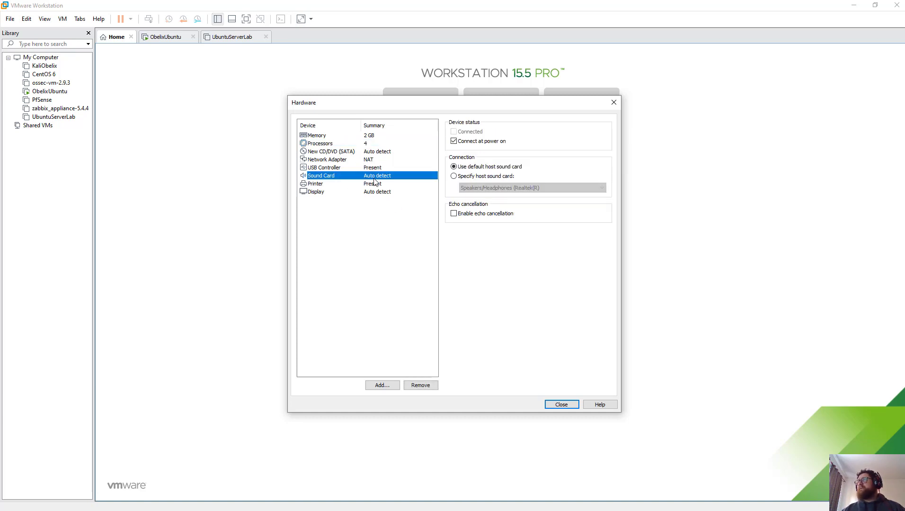
pyautogui.click(370, 185)
pyautogui.click(425, 386)
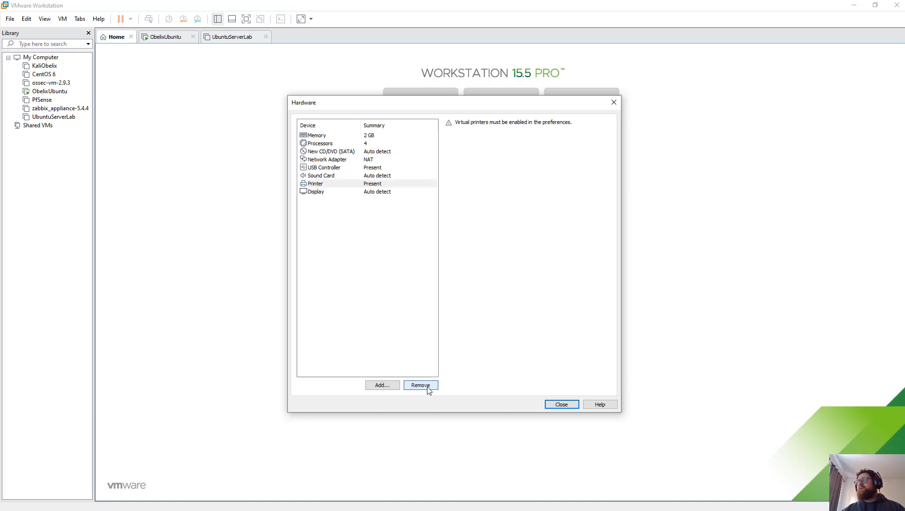
# Step: Raise the memory to 5404 MB and close the hardware settings
pyautogui.click(368, 136)
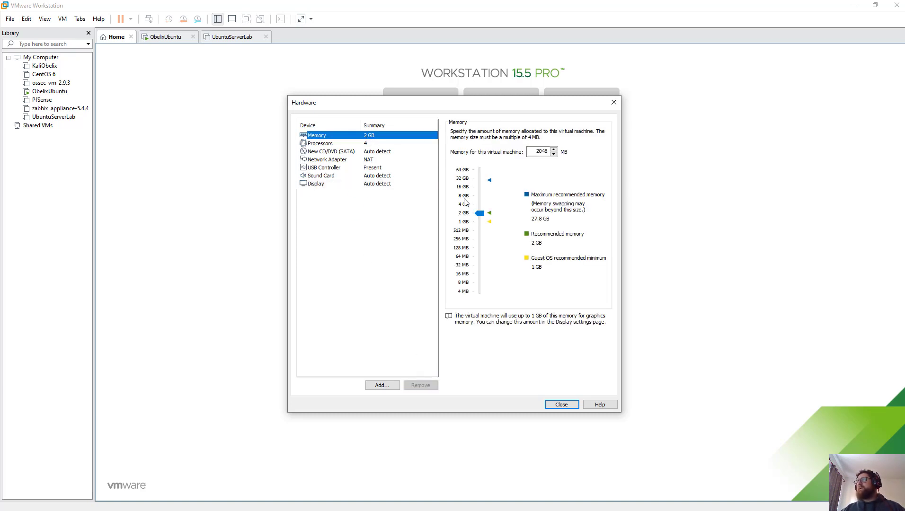
pyautogui.moveTo(480, 213); pyautogui.dragTo(481, 203)
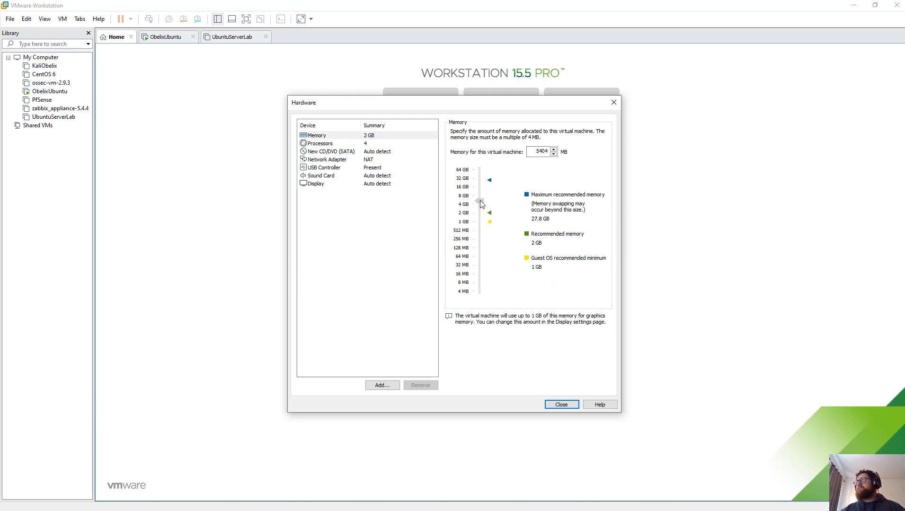
pyautogui.click(563, 405)
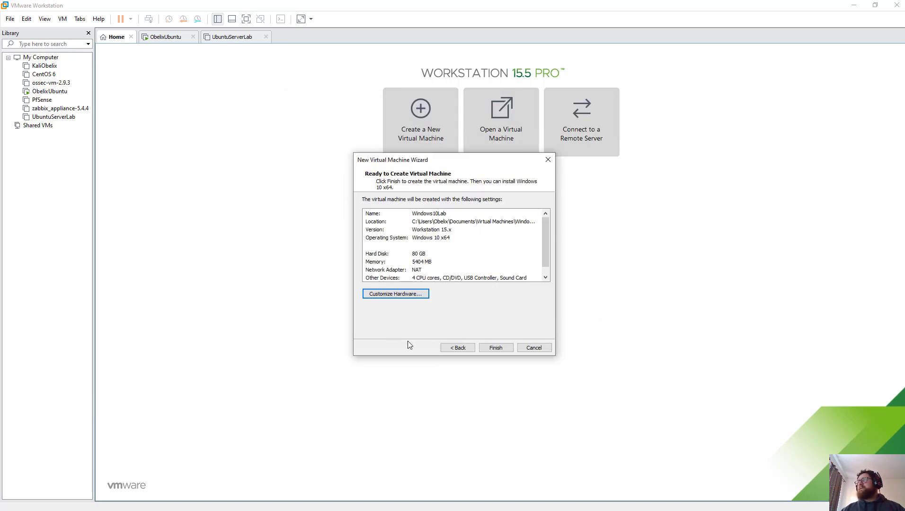
# Step: Create Windows10Lab and power it on, skipping reconnection of the unavailable device
pyautogui.click(494, 348)
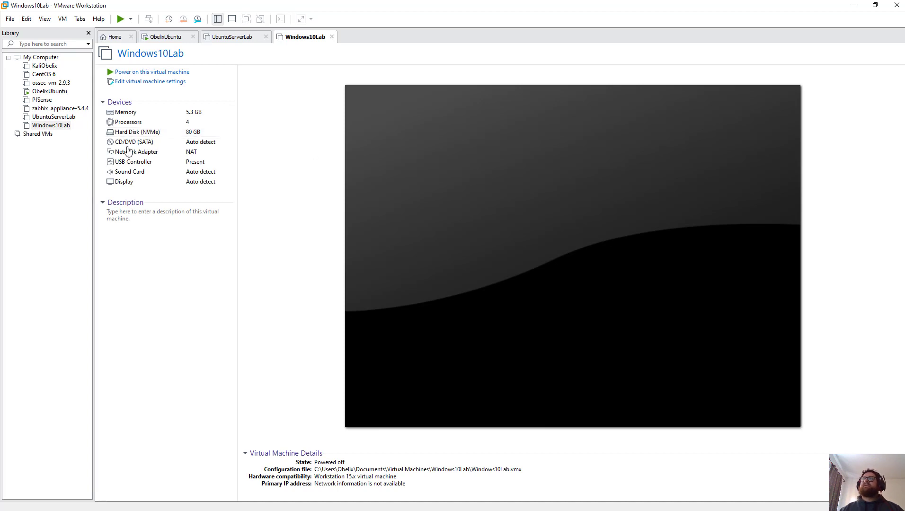
pyautogui.click(161, 73)
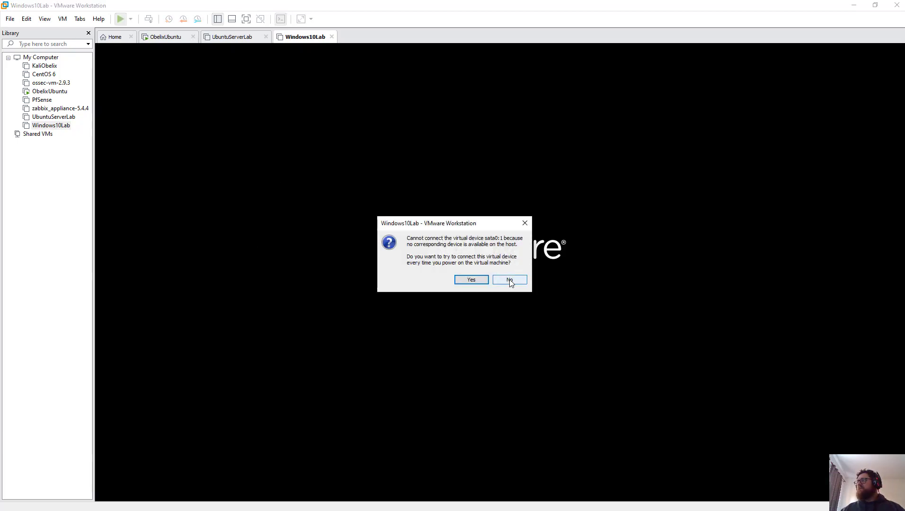
pyautogui.click(510, 279)
pyautogui.click(460, 268)
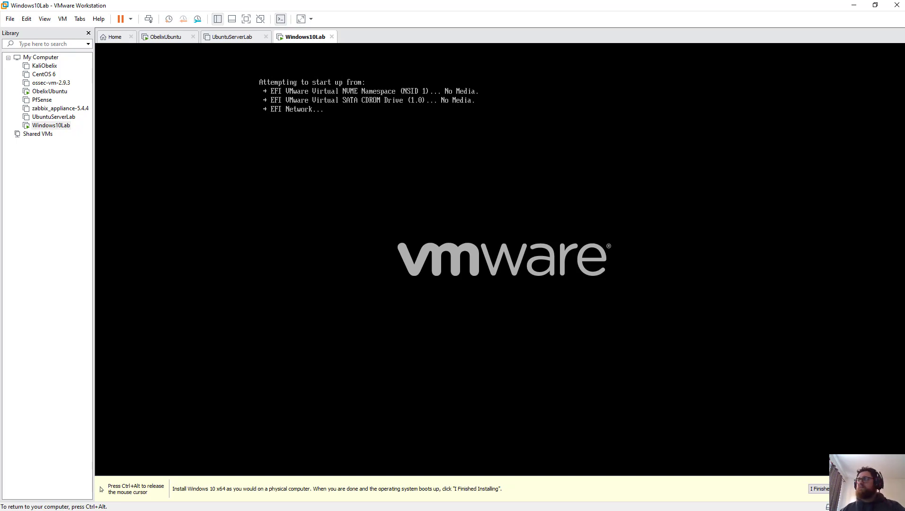
# Step: Power off Windows10Lab and close its tab
pyautogui.hotkey('ctrl', 'alt')
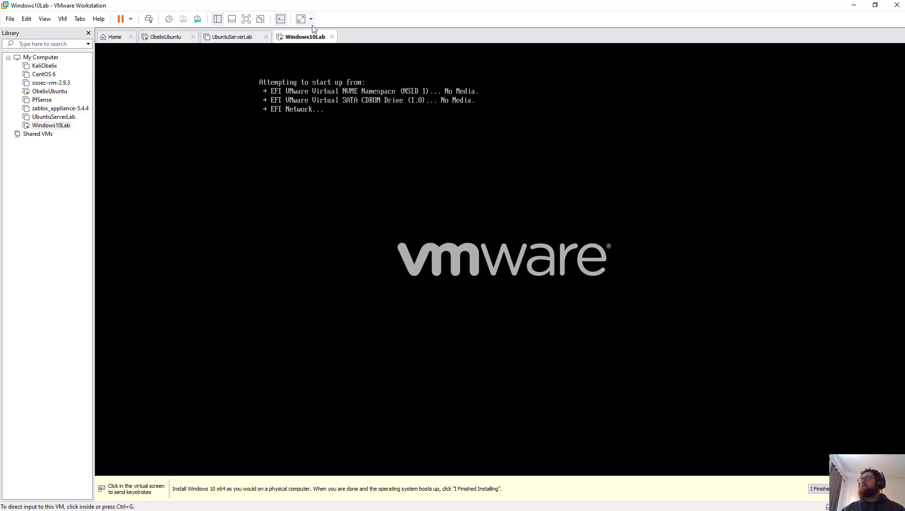
pyautogui.click(332, 37)
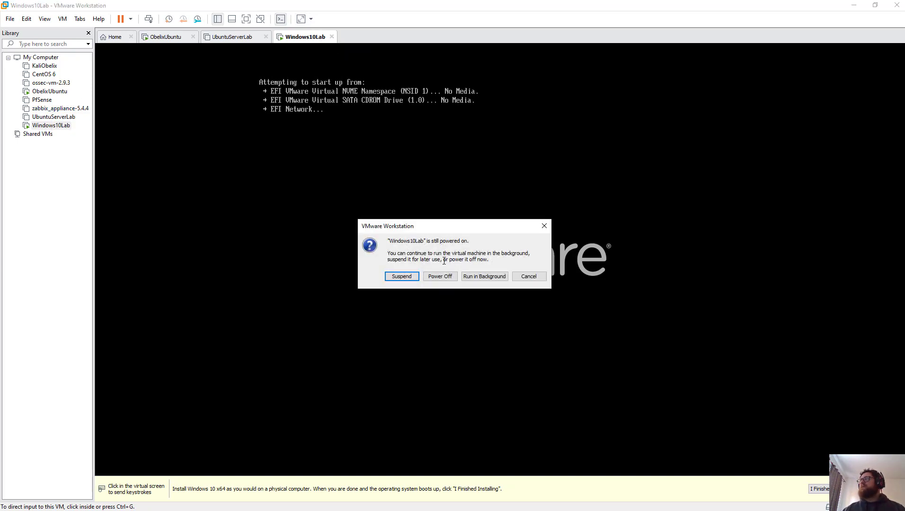
pyautogui.click(440, 277)
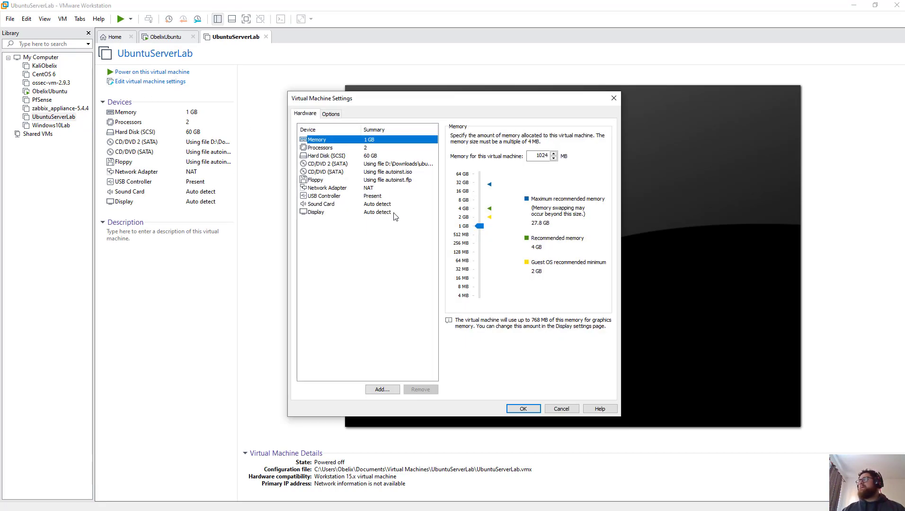
# Step: Set UbuntuServerLab's CD/DVD 2 (SATA) drive to the Windows 10 Pro ISO and save
pyautogui.click(329, 116)
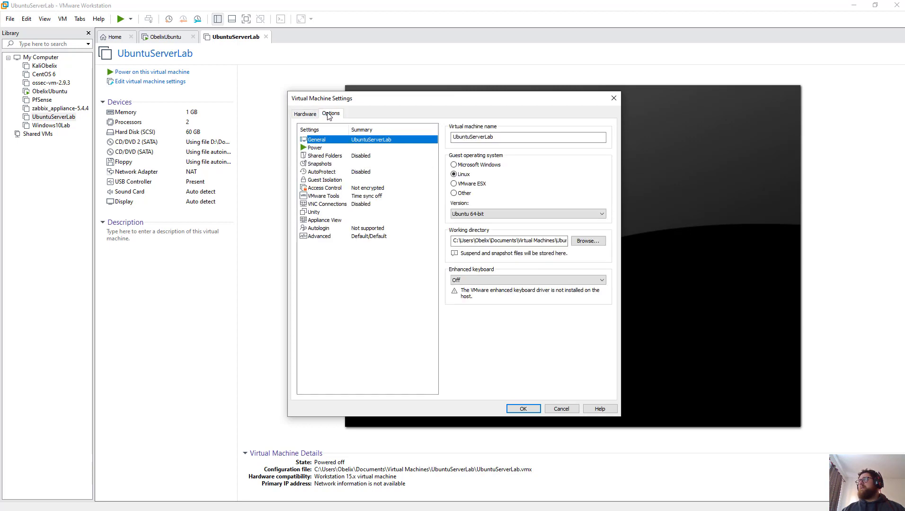
pyautogui.click(305, 113)
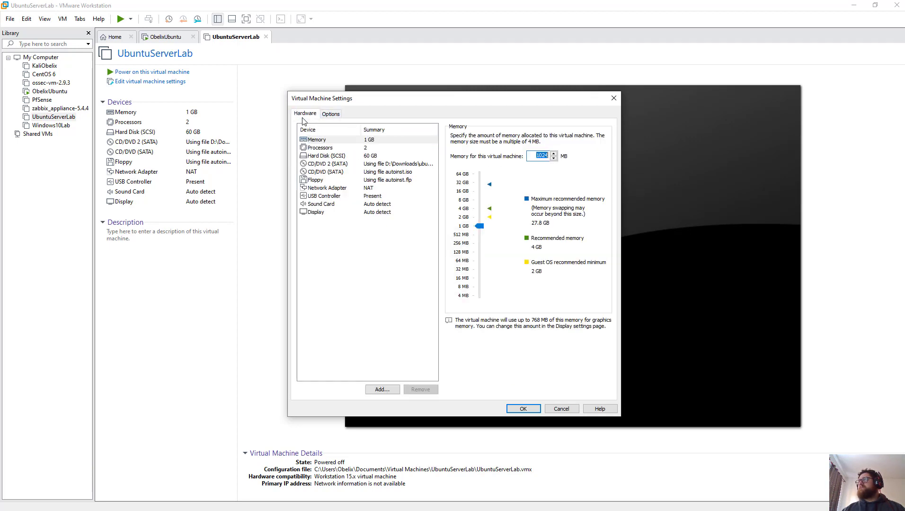
pyautogui.click(353, 164)
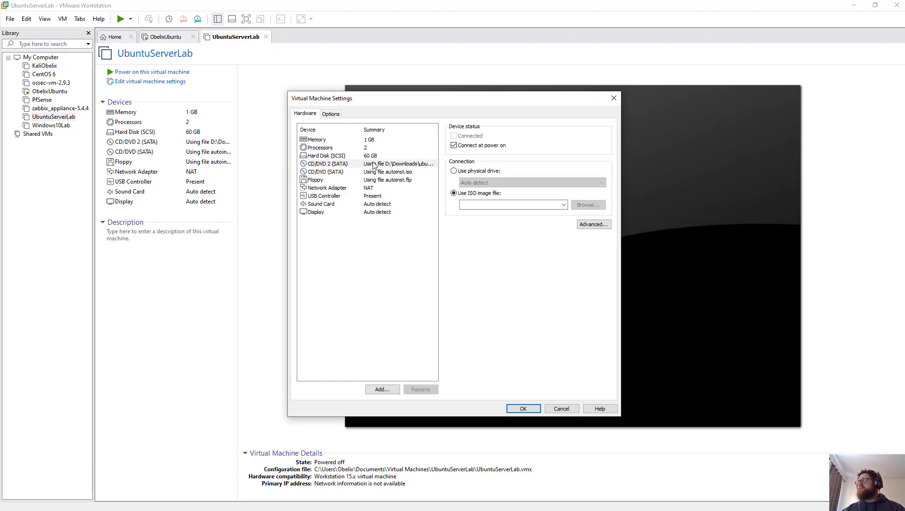
pyautogui.click(551, 204)
pyautogui.click(563, 205)
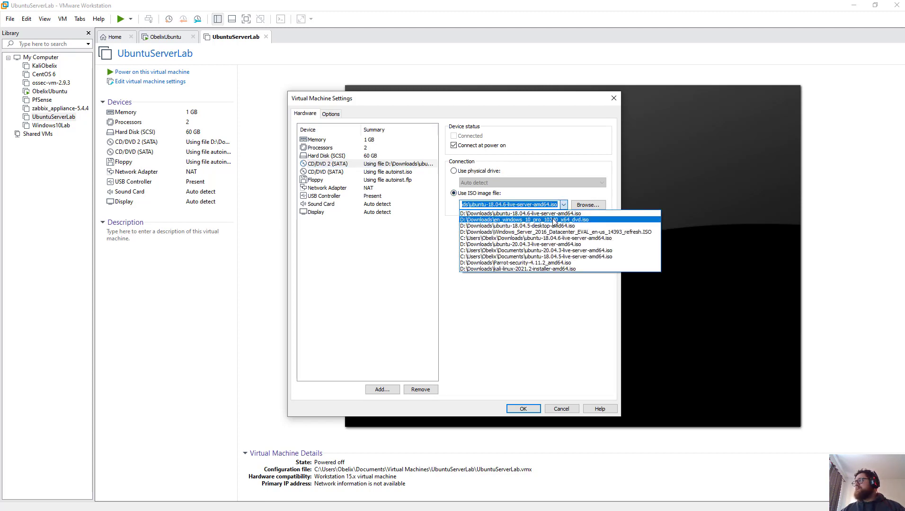
pyautogui.click(554, 220)
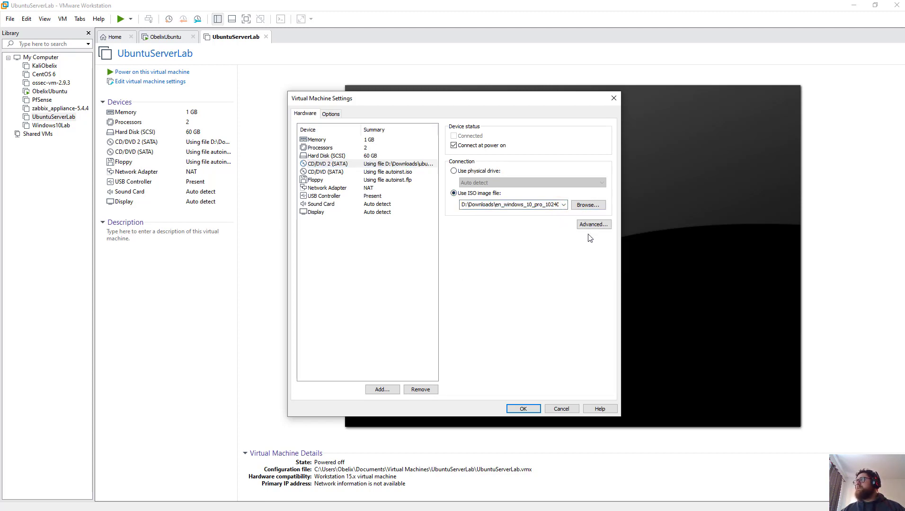
pyautogui.click(562, 409)
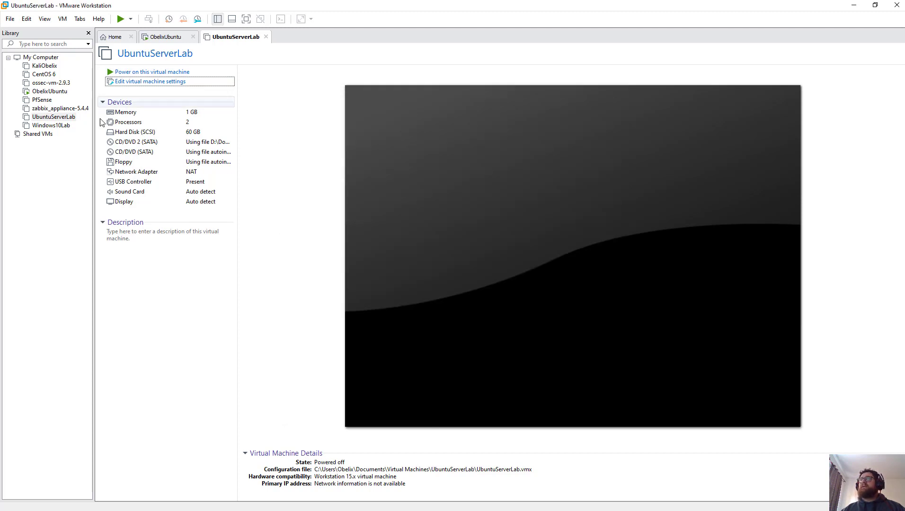
# Step: Open Windows10Lab from the Library in its own tab and open its settings
pyautogui.click(66, 126)
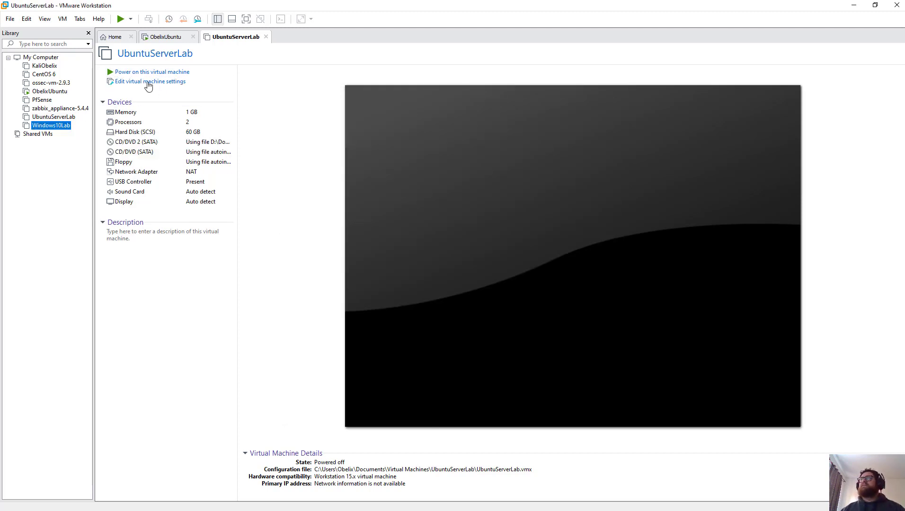
pyautogui.doubleClick(56, 126)
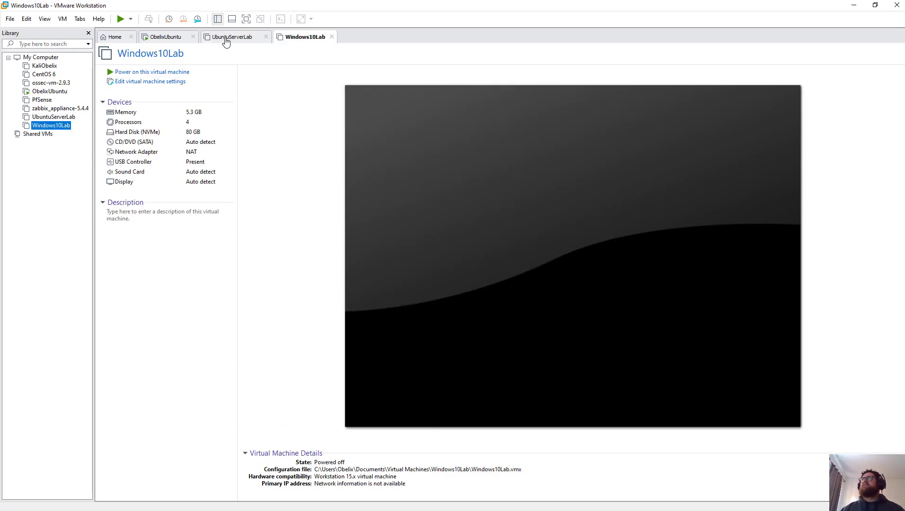
pyautogui.click(158, 83)
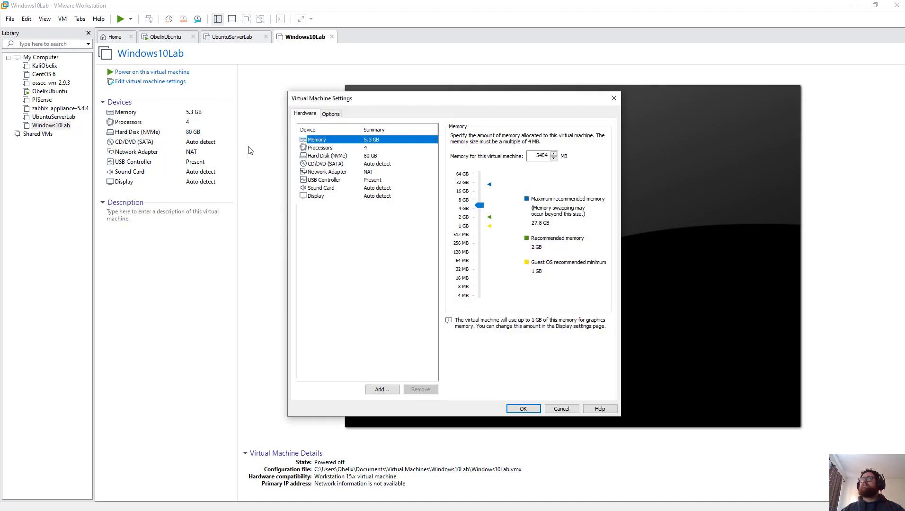
# Step: Set Windows10Lab's CD/DVD (SATA) drive to use en_windows_10_pro_10240_x64_dvd.iso and save
pyautogui.click(363, 164)
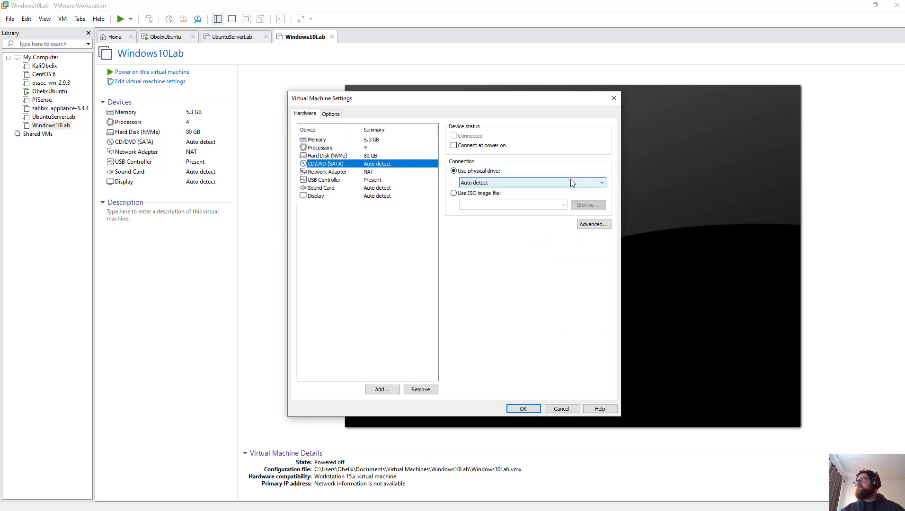
pyautogui.click(490, 194)
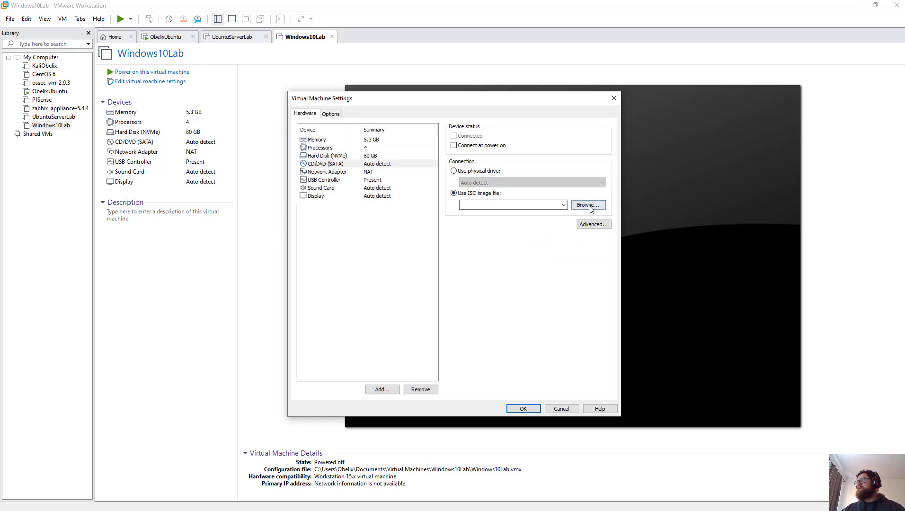
pyautogui.click(563, 205)
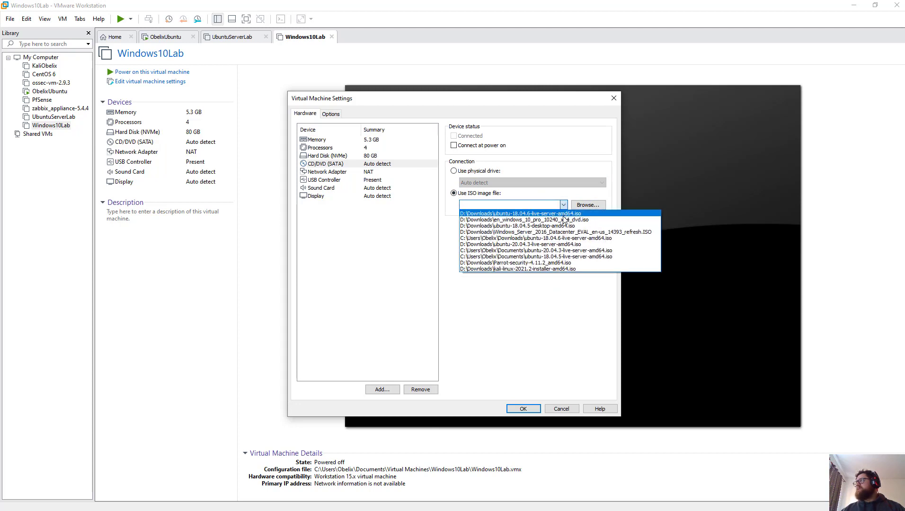
pyautogui.click(565, 220)
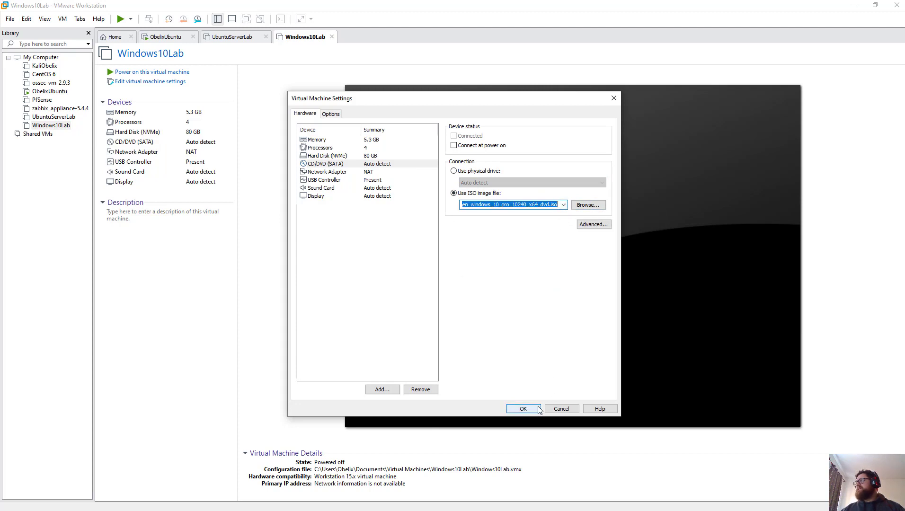
pyautogui.click(523, 409)
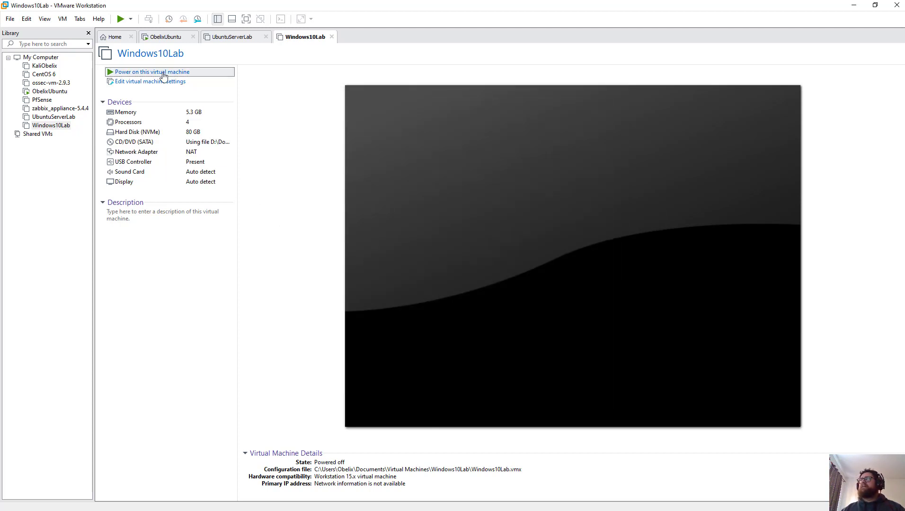
# Step: Power on Windows10Lab, then power it off and close its tab at the EFI no-media screen
pyautogui.click(163, 72)
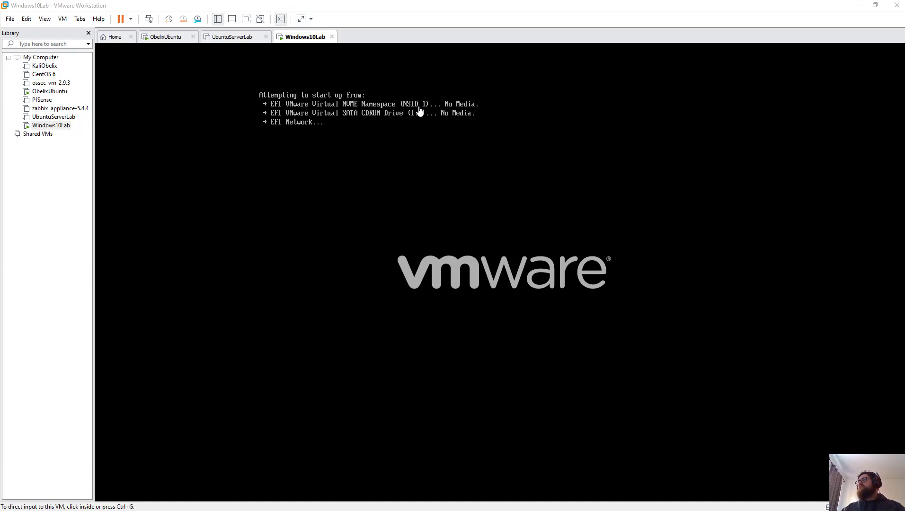
pyautogui.click(458, 188)
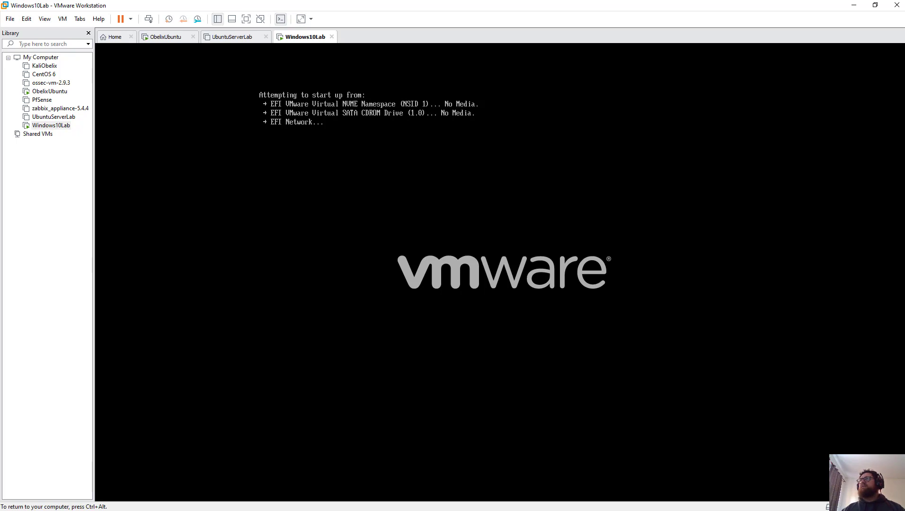
pyautogui.hotkey('ctrl', 'alt')
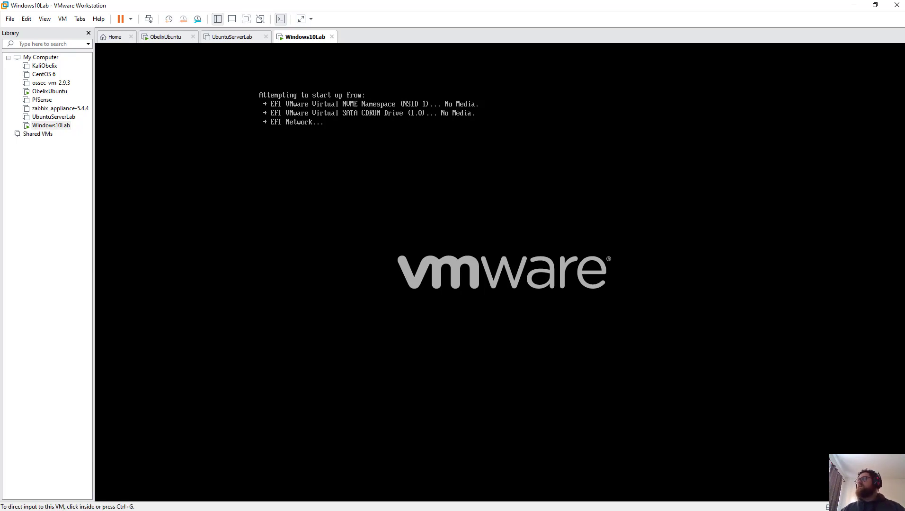
pyautogui.click(331, 37)
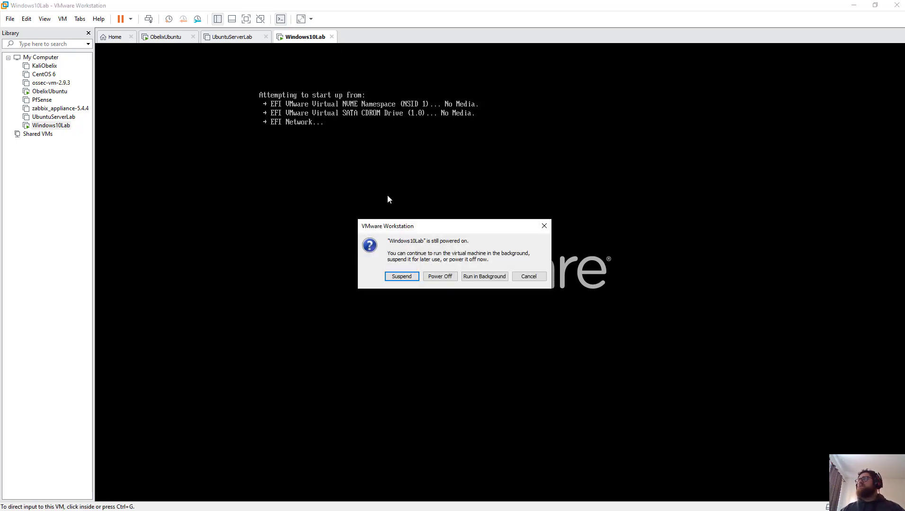
pyautogui.click(441, 278)
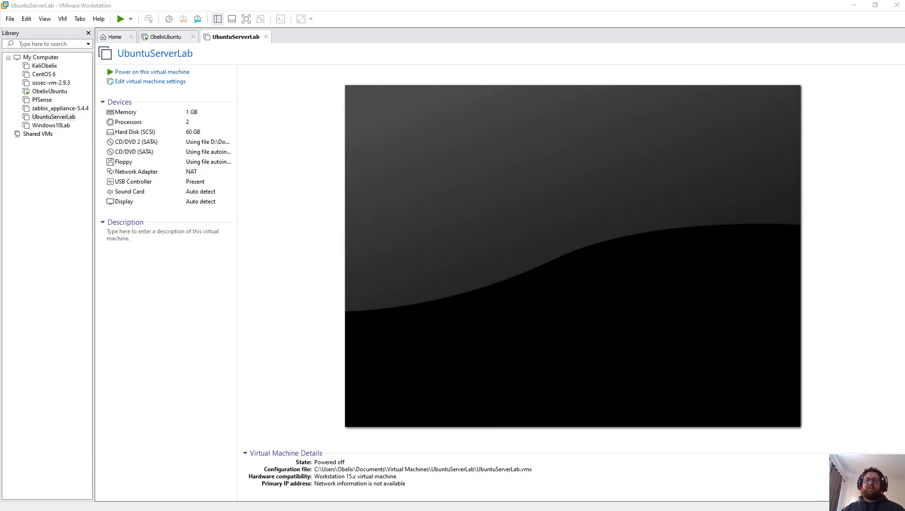
# Step: Delete the Windows10Lab virtual machine from the library
pyautogui.click(66, 127)
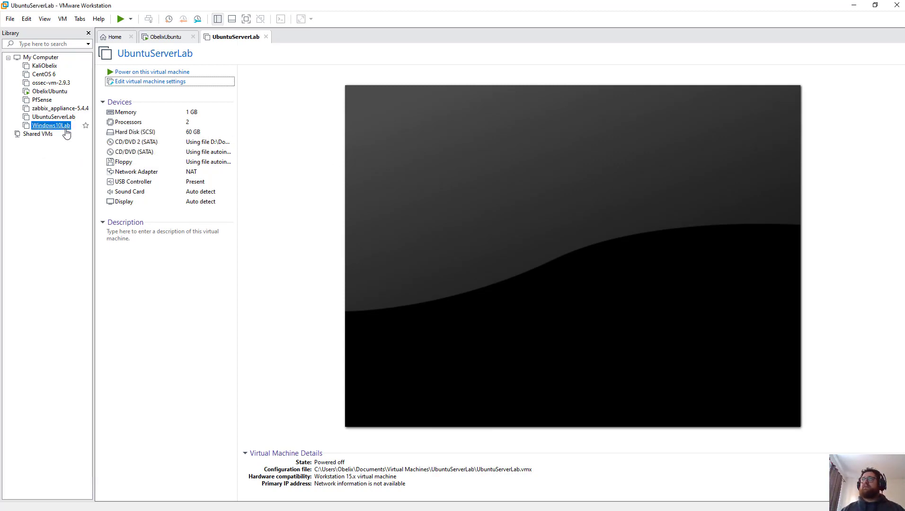
pyautogui.press('Delete')
pyautogui.click(469, 285)
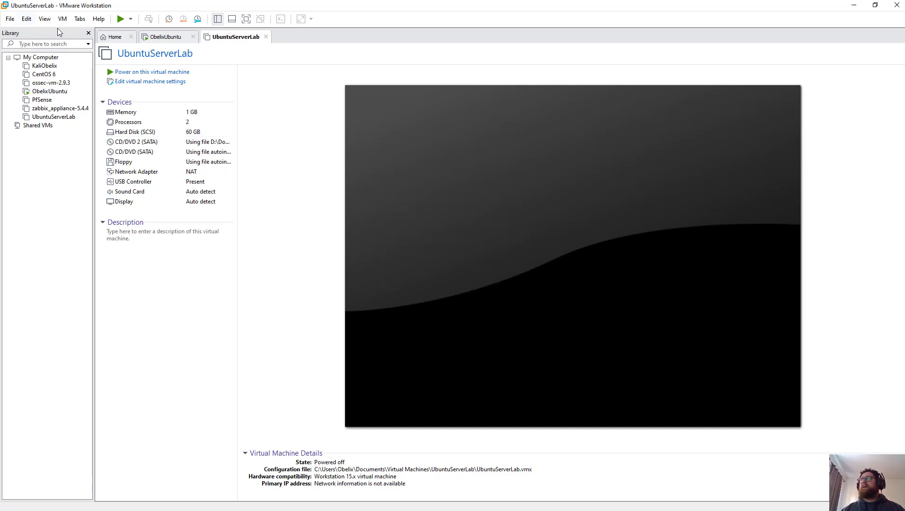
# Step: Start a typical new virtual machine from the Windows 10 ISO installer image
pyautogui.click(115, 36)
pyautogui.click(432, 138)
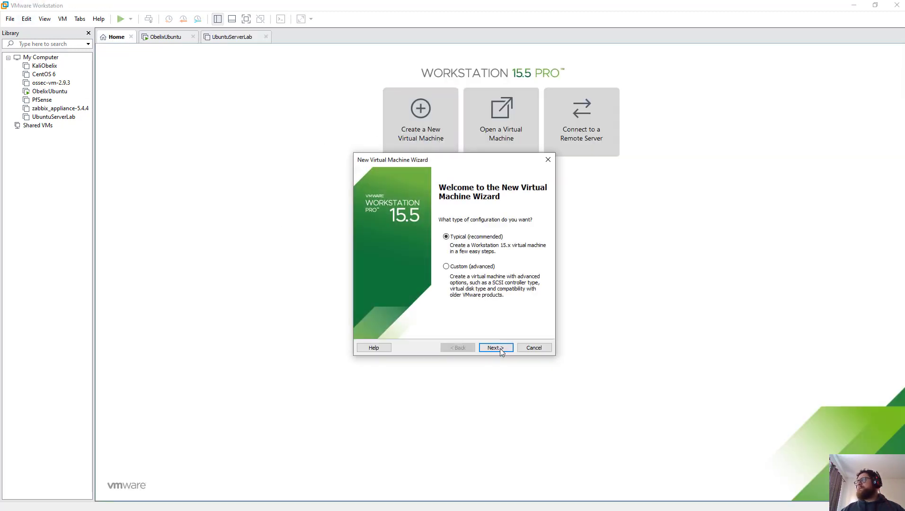
pyautogui.click(501, 352)
pyautogui.click(399, 257)
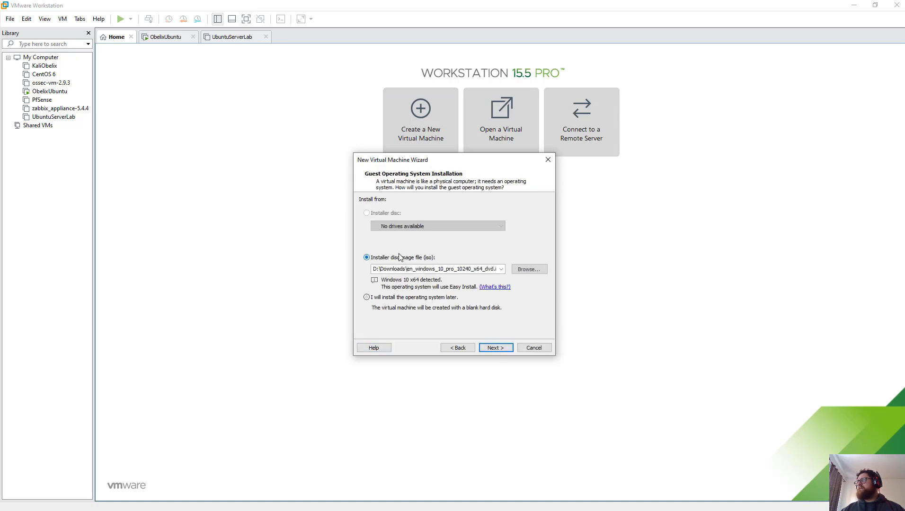
pyautogui.click(508, 349)
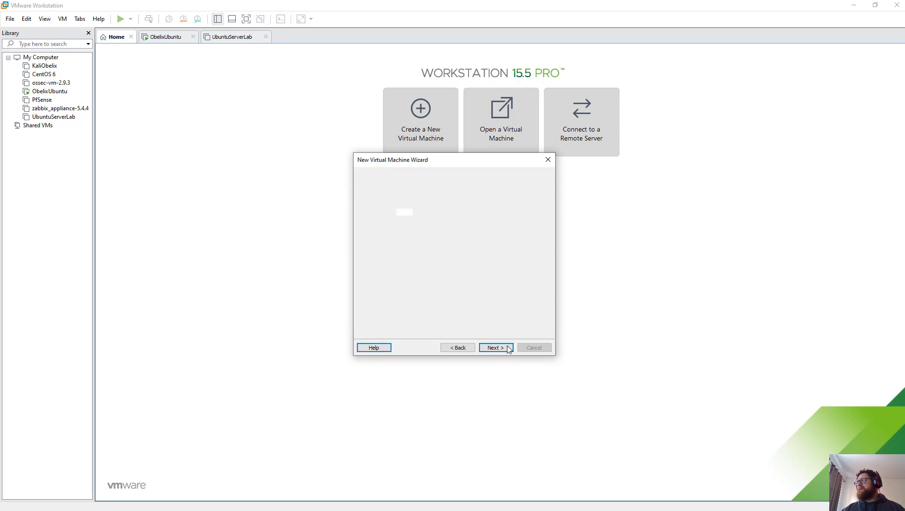
pyautogui.moveTo(412, 159); pyautogui.dragTo(216, 115)
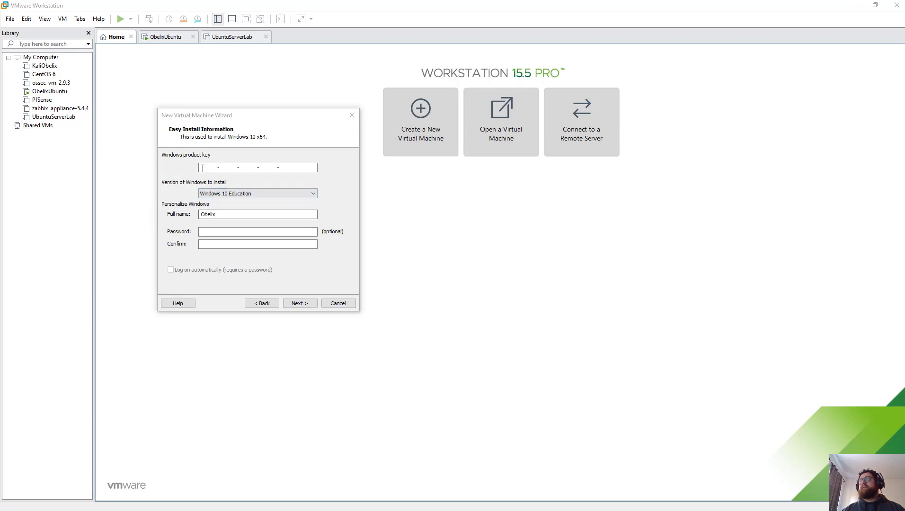
# Step: Paste the product key, set and confirm the account password, and choose Windows 10 Pro
pyautogui.click(224, 166)
pyautogui.hotkey('ctrl', 'v')
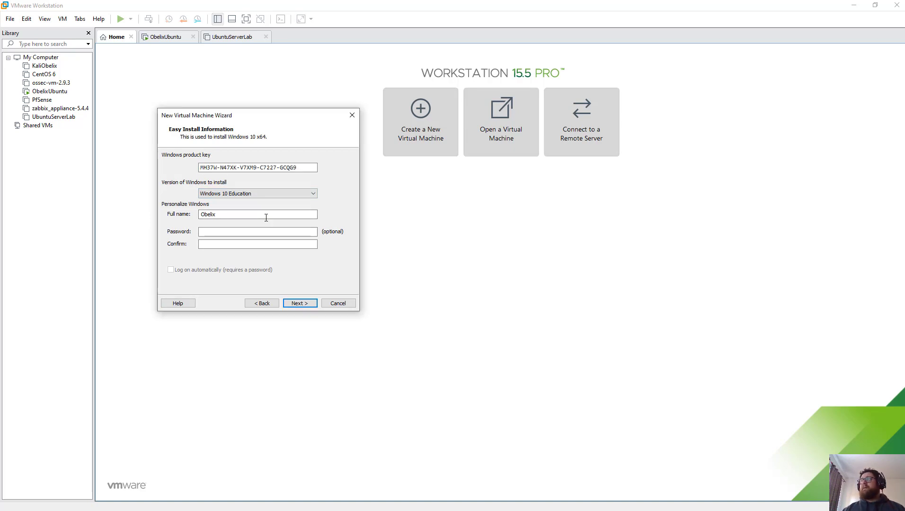
pyautogui.click(275, 231)
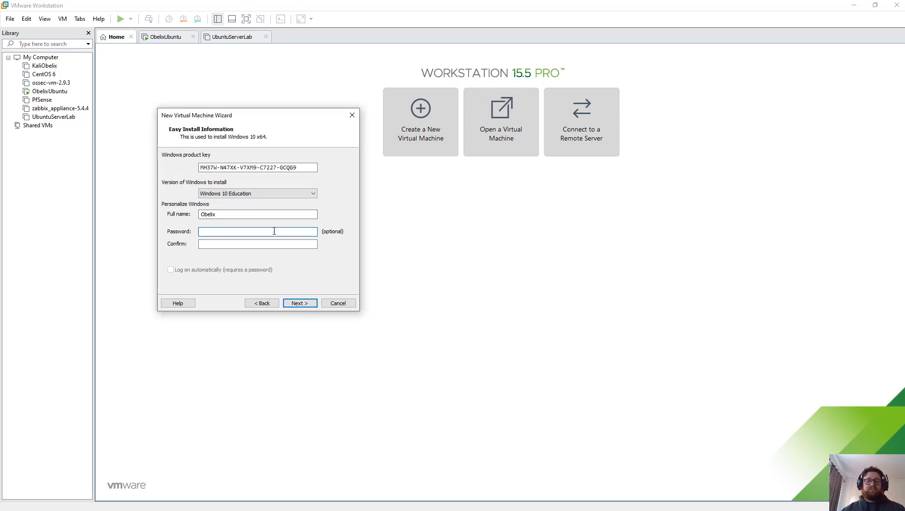
pyautogui.write('****')
pyautogui.press('Tab')
pyautogui.write('****')
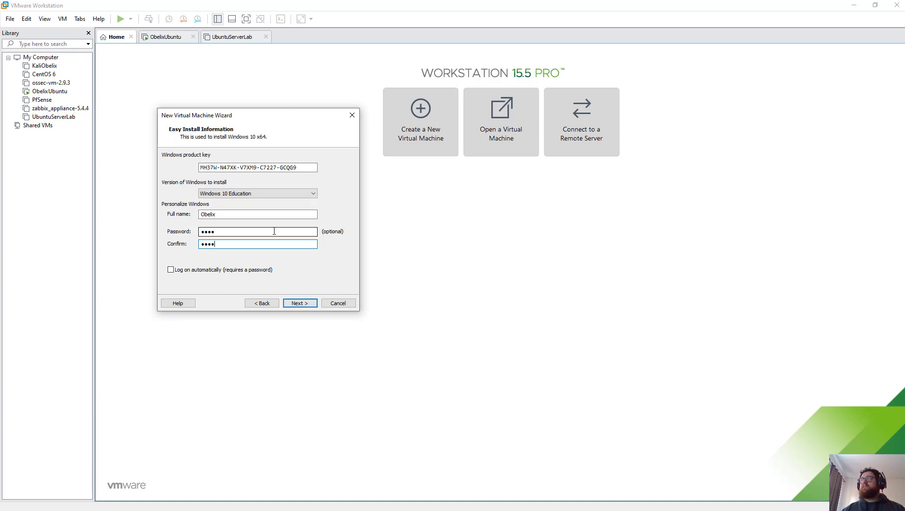
pyautogui.click(313, 193)
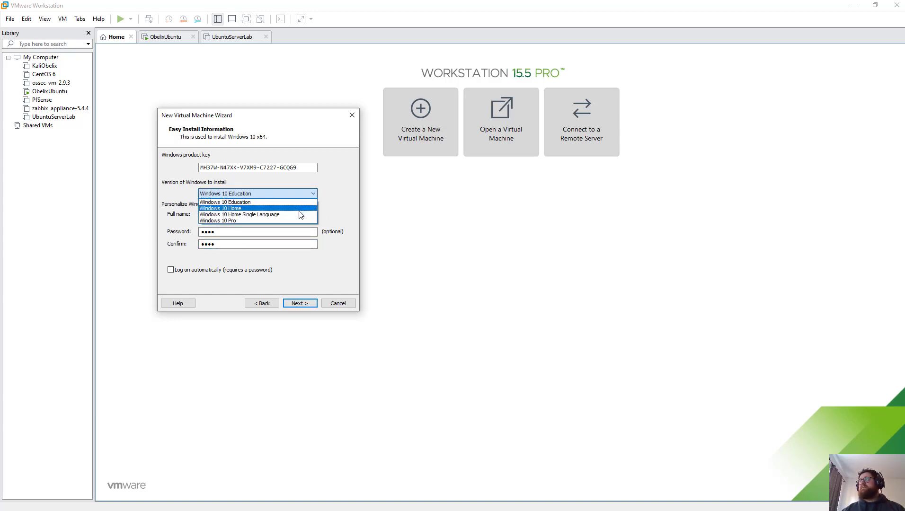
pyautogui.click(294, 220)
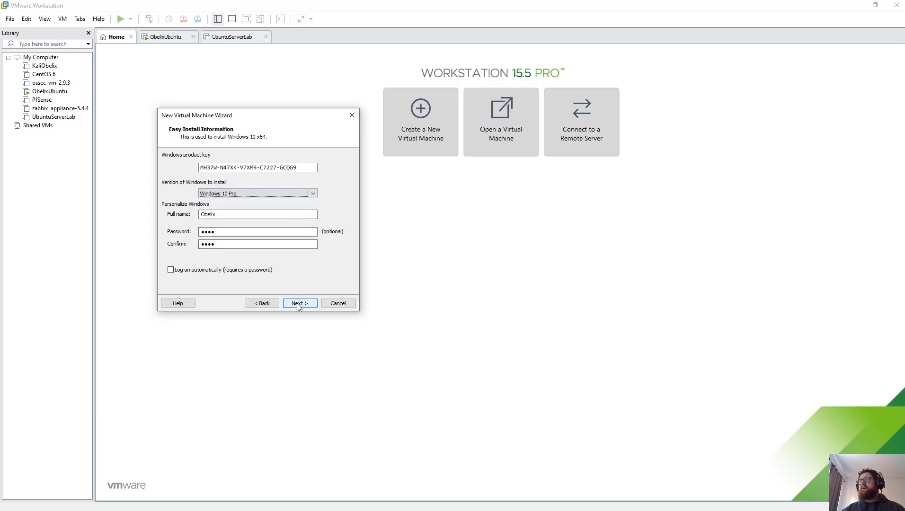
# Step: Name the virtual machine Windows10Lab
pyautogui.click(300, 303)
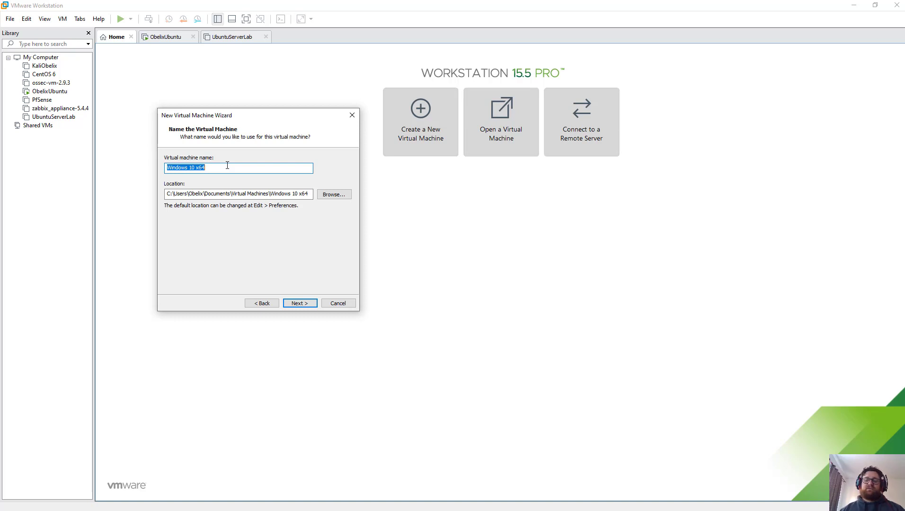
pyautogui.write('Windows')
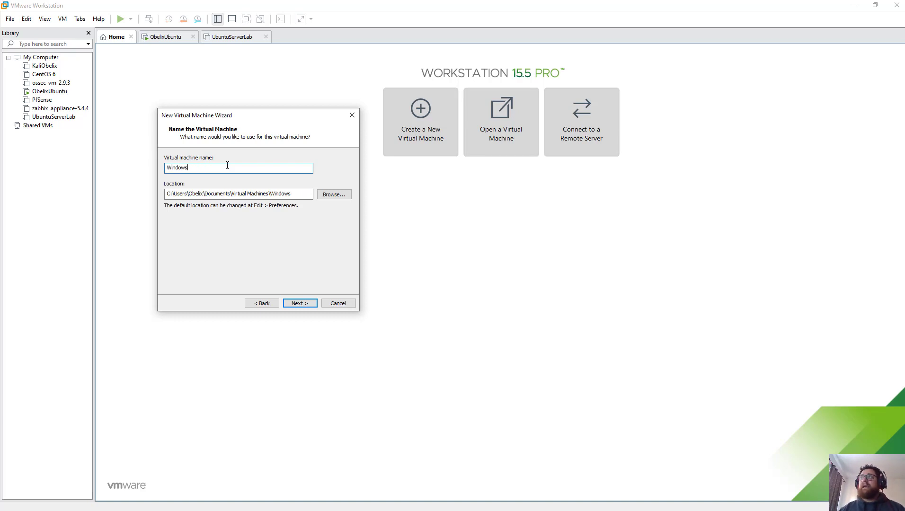
pyautogui.write('Server')
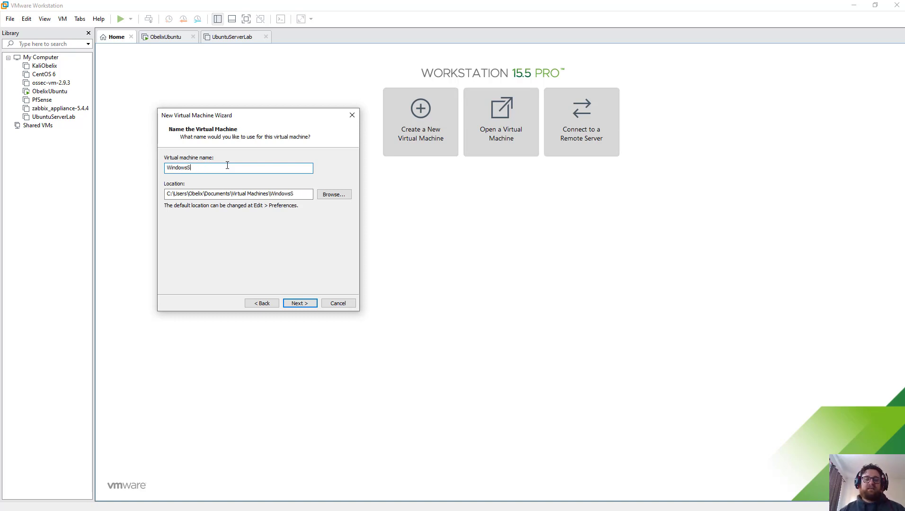
pyautogui.press('BackSpace')
pyautogui.press('BackSpace')
pyautogui.press('BackSpace')
pyautogui.press('BackSpace')
pyautogui.press('BackSpace')
pyautogui.press('BackSpace')
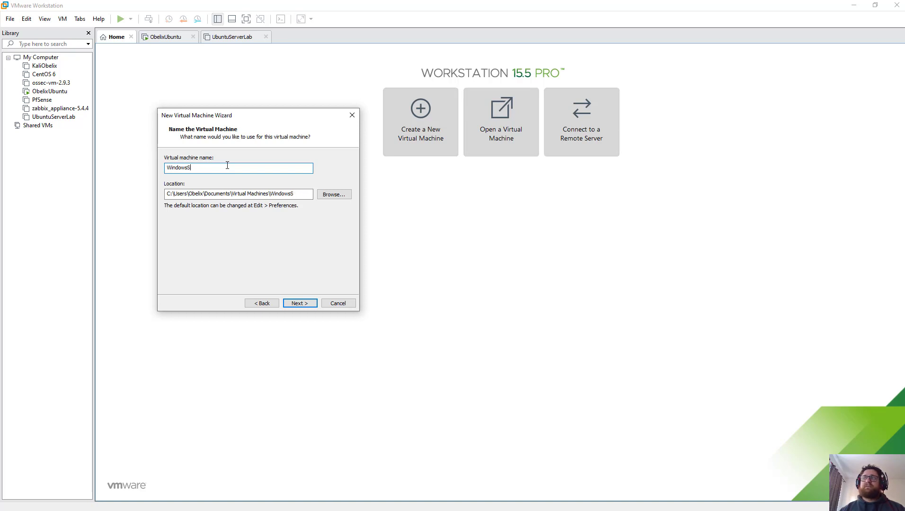
pyautogui.write('10Lab')
pyautogui.click(299, 304)
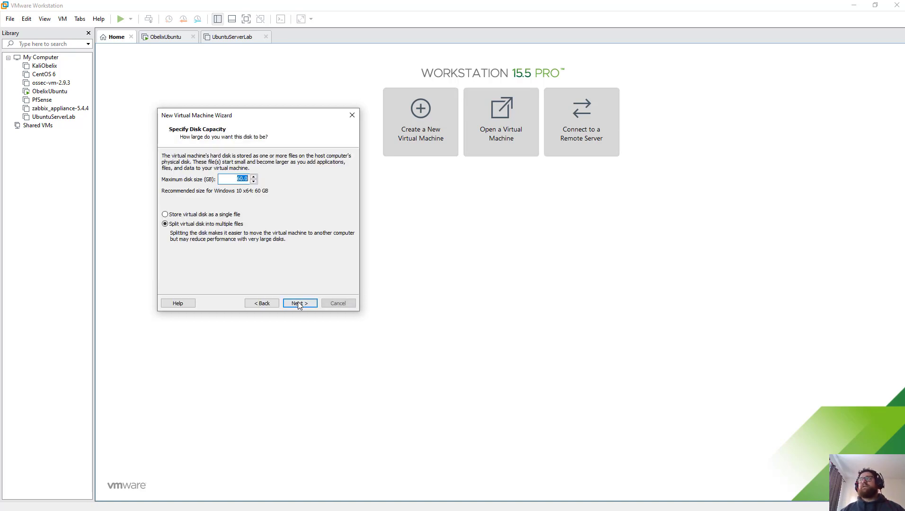
# Step: Set the virtual disk to 80 GB stored as a single file
pyautogui.click(242, 179)
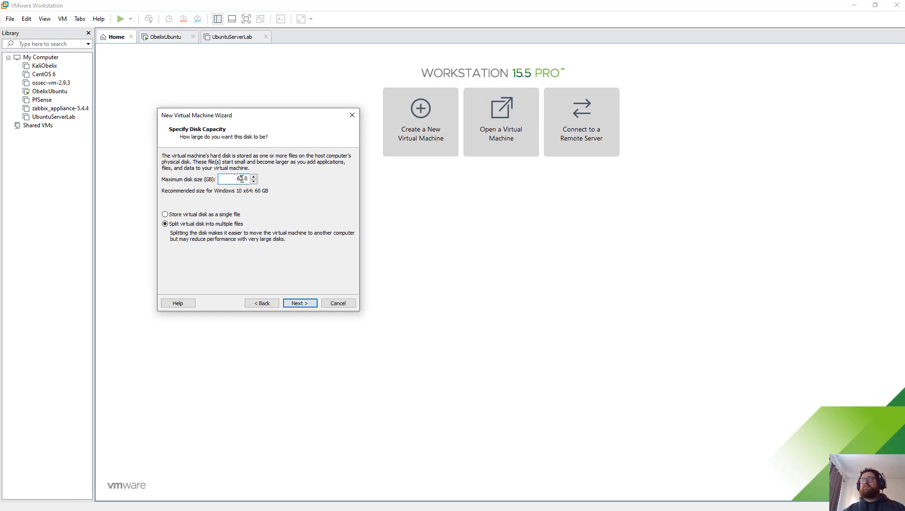
pyautogui.click(204, 215)
pyautogui.click(300, 303)
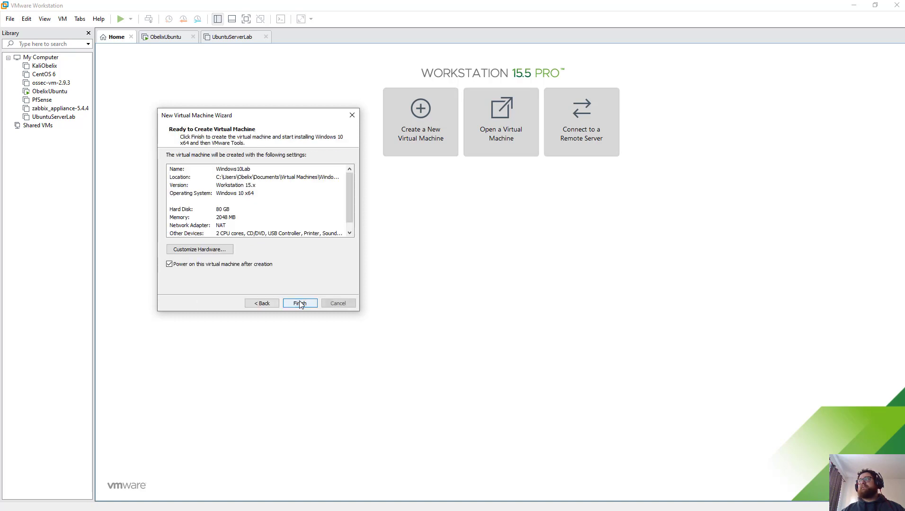
# Step: Give the machine 4 GB memory and 2 processors (4 cores total), remove the printer, and finish
pyautogui.click(219, 255)
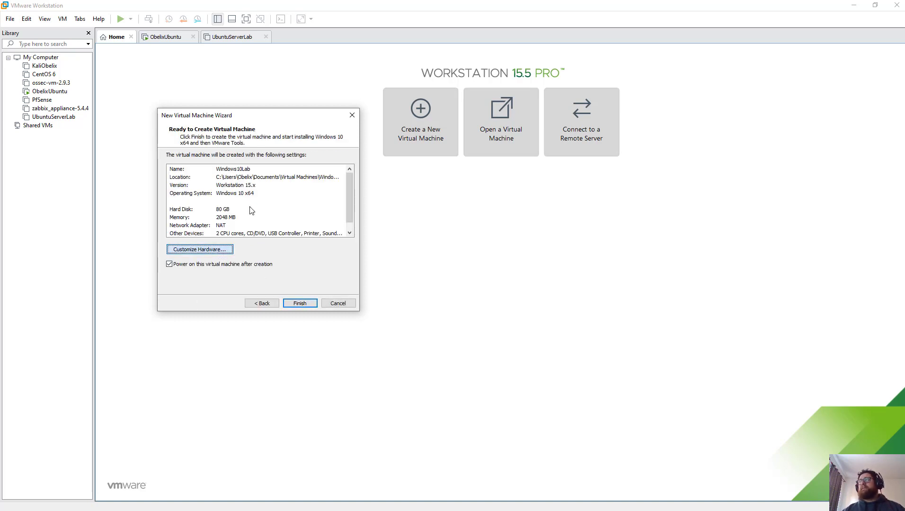
pyautogui.click(270, 161)
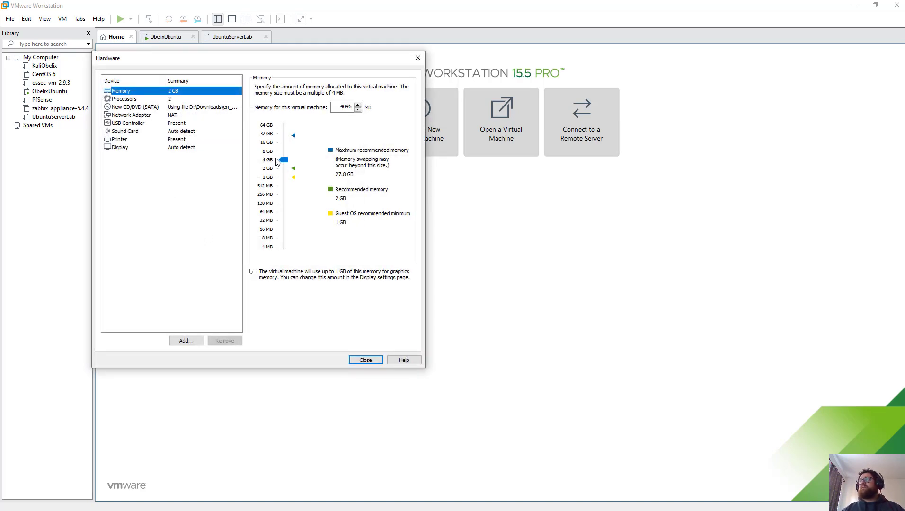
pyautogui.click(176, 103)
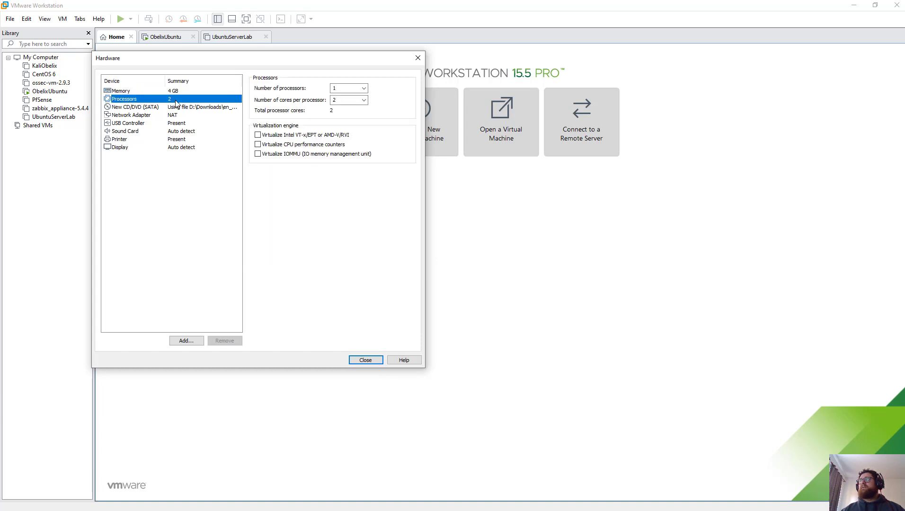
pyautogui.click(364, 89)
pyautogui.click(357, 104)
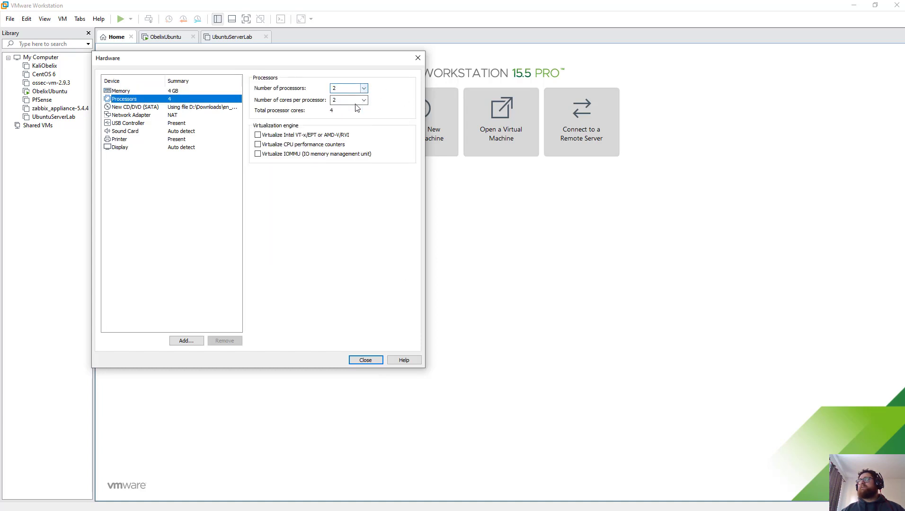
pyautogui.click(179, 139)
pyautogui.click(219, 342)
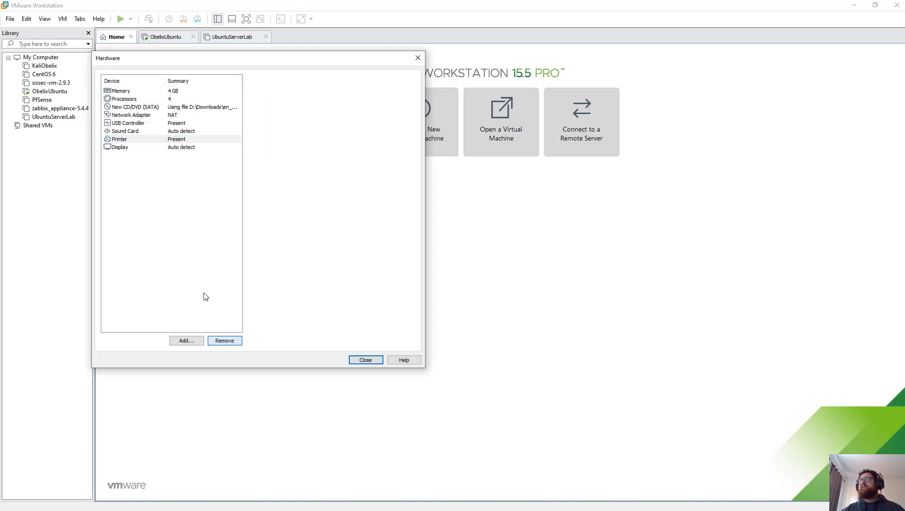
pyautogui.click(380, 362)
pyautogui.click(301, 305)
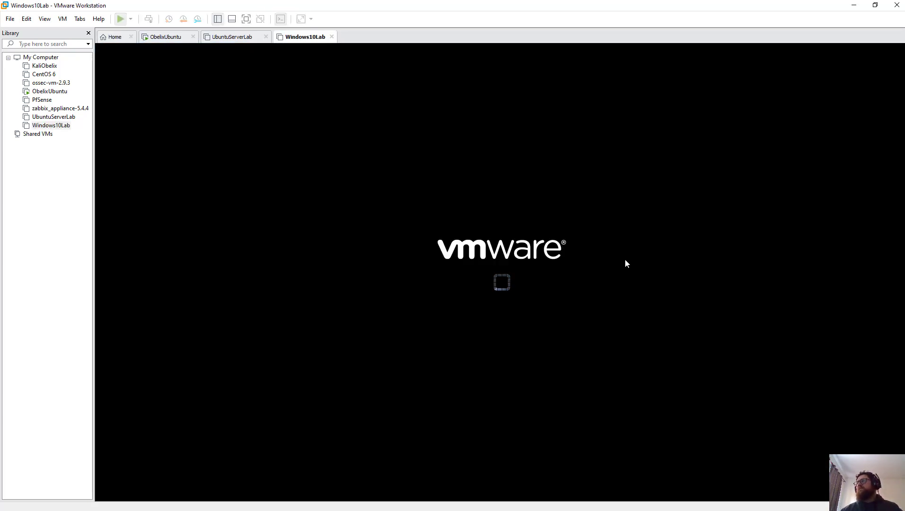
# Step: Click into the Windows10Lab console as it boots from the Windows 10 disc
pyautogui.click(573, 219)
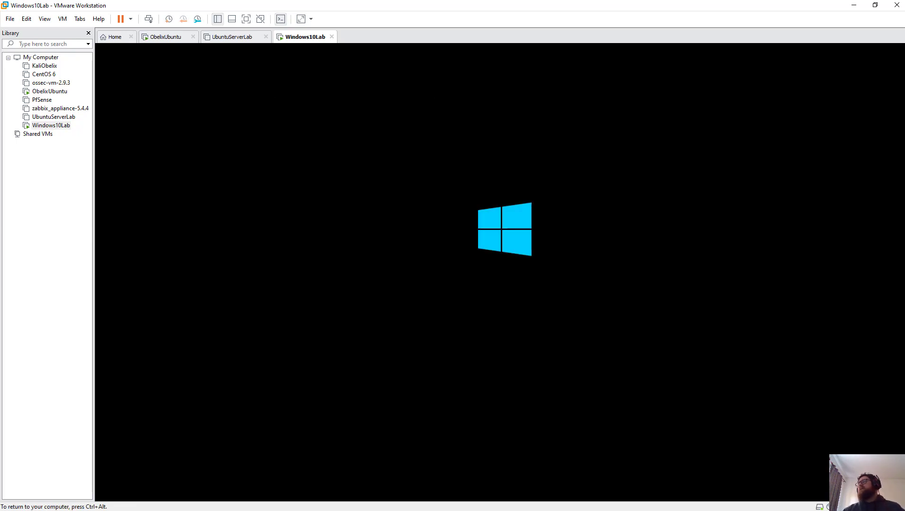
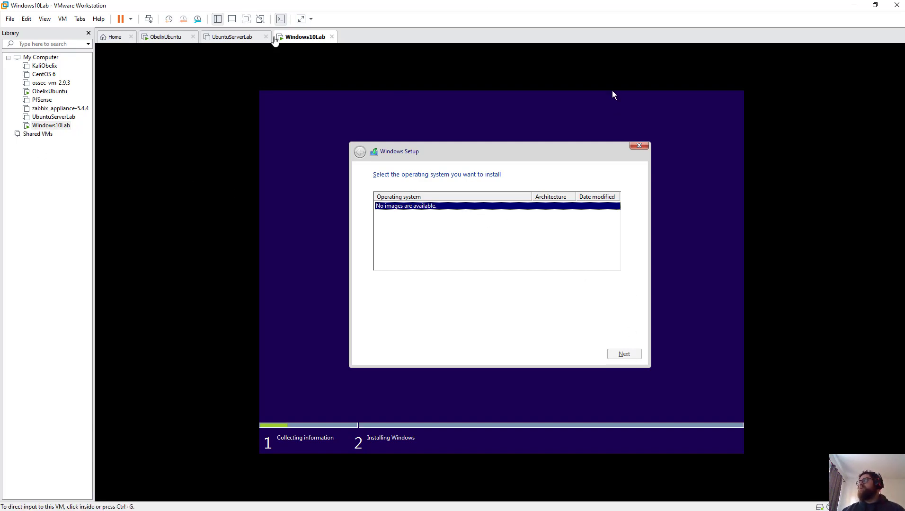
# Step: Close the Windows10Lab tab with Power Off, then reselect Windows10Lab in the Library
pyautogui.click(332, 37)
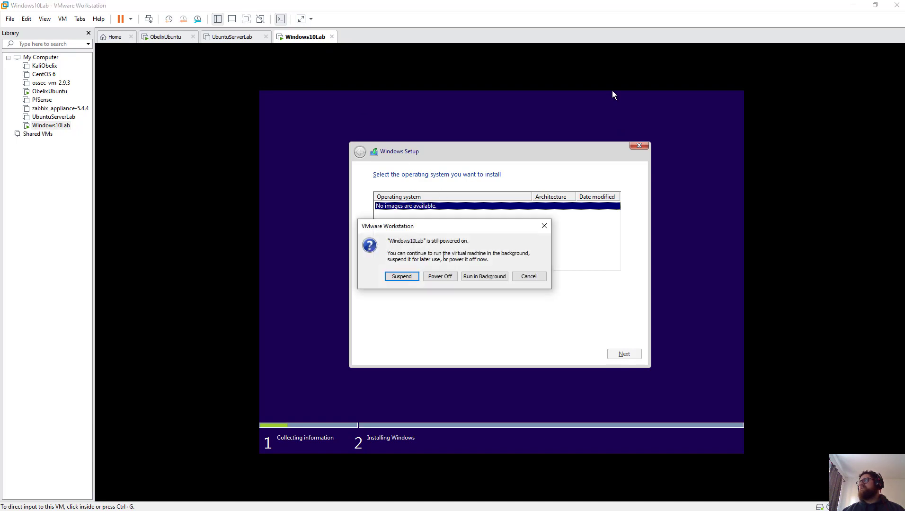
pyautogui.click(440, 276)
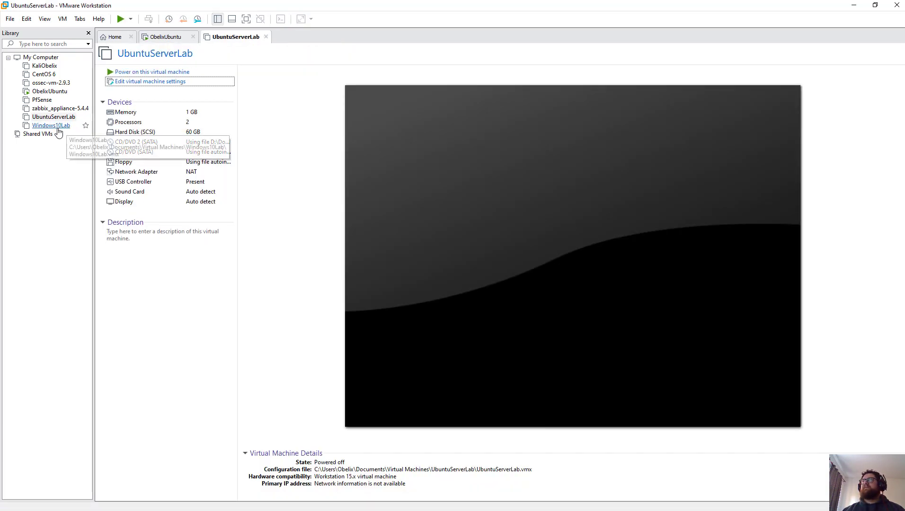
pyautogui.click(56, 125)
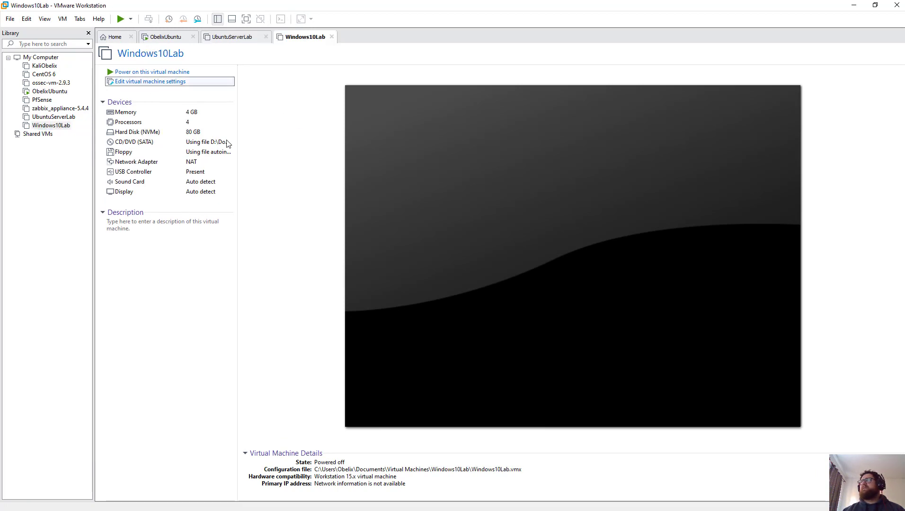
# Step: Open Windows10Lab's settings and inspect the CD/DVD drive's ISO image list without changes
pyautogui.click(187, 81)
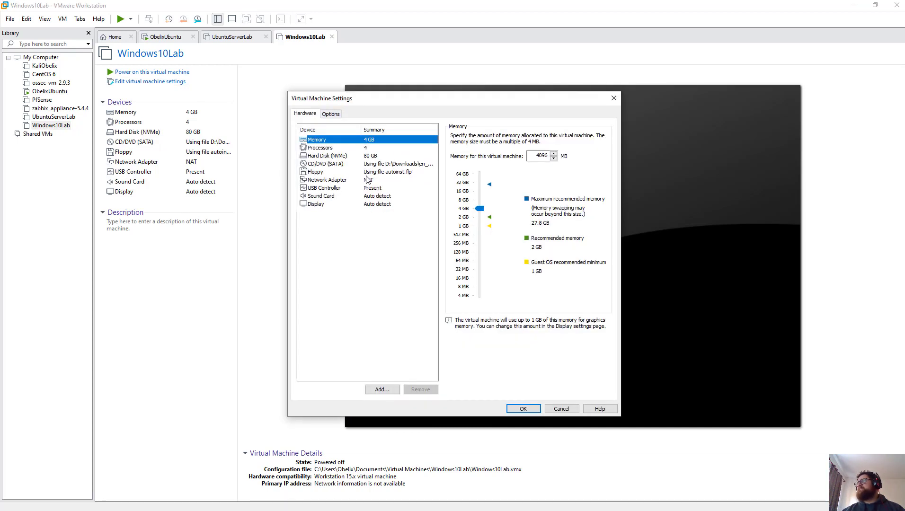
pyautogui.click(376, 165)
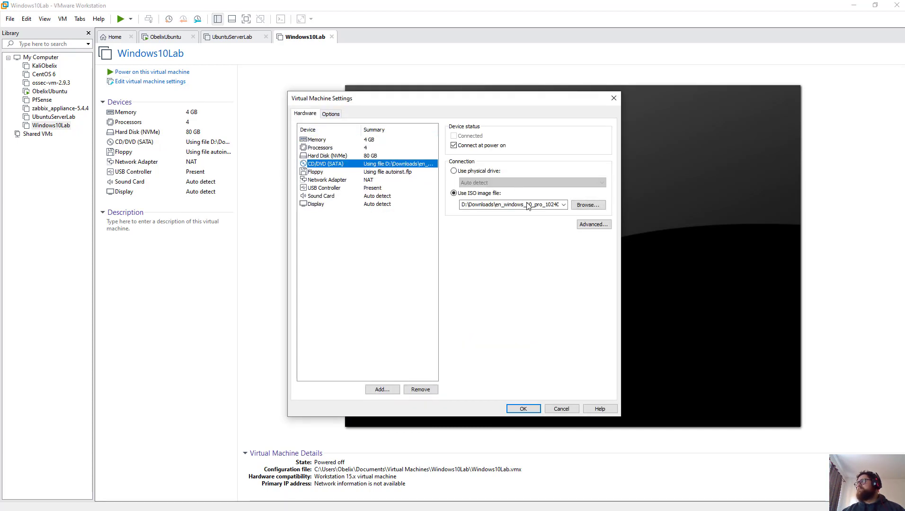
pyautogui.click(564, 205)
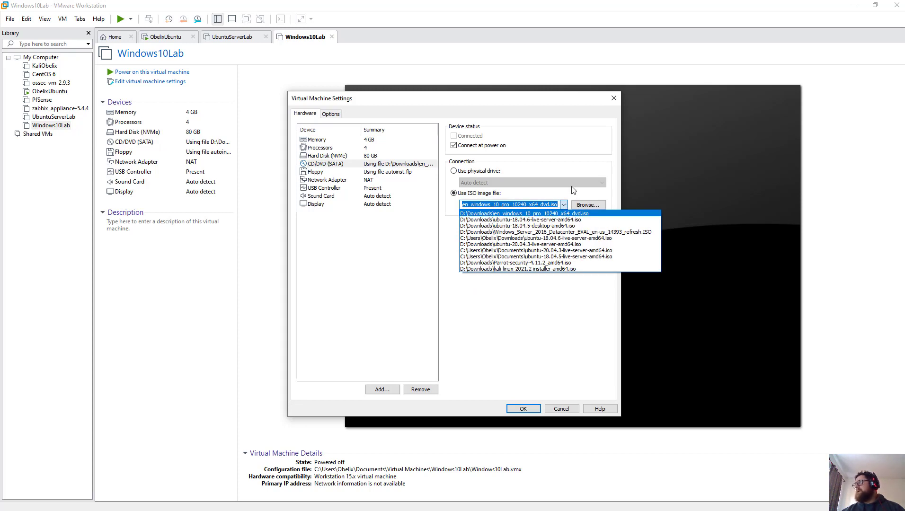
pyautogui.click(574, 190)
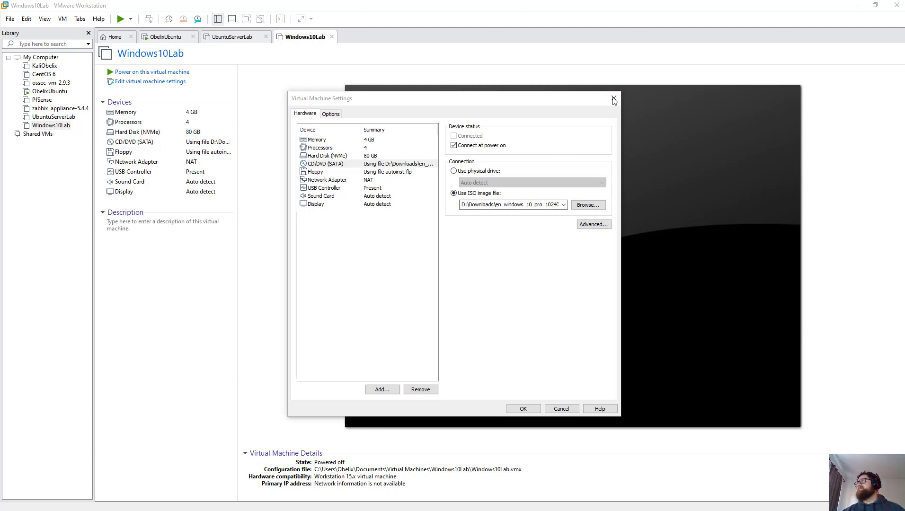
pyautogui.click(574, 100)
pyautogui.press('Escape')
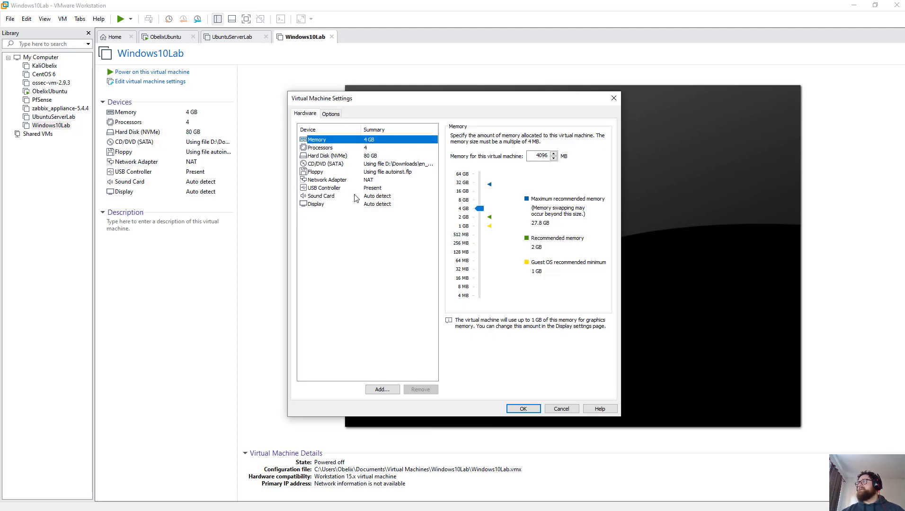
# Step: Select the CD/DVD drive's ISO image path and delete it
pyautogui.click(378, 165)
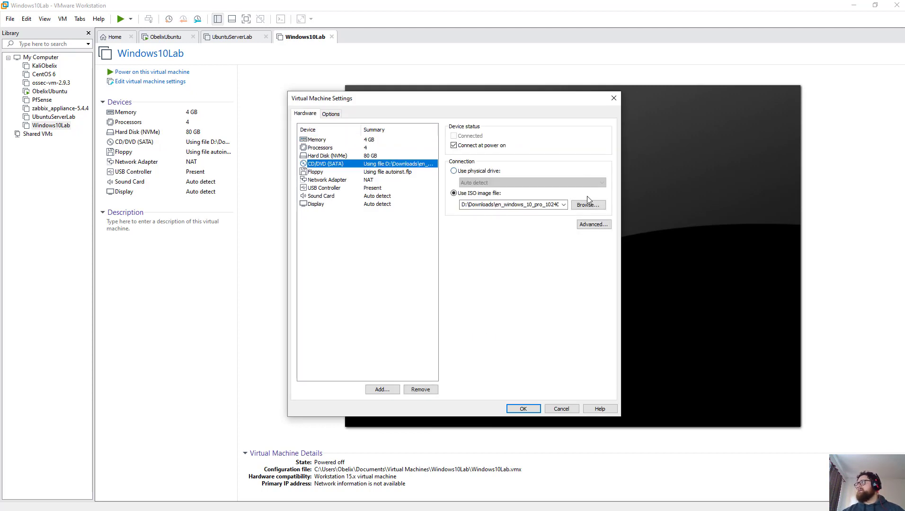
pyautogui.click(563, 204)
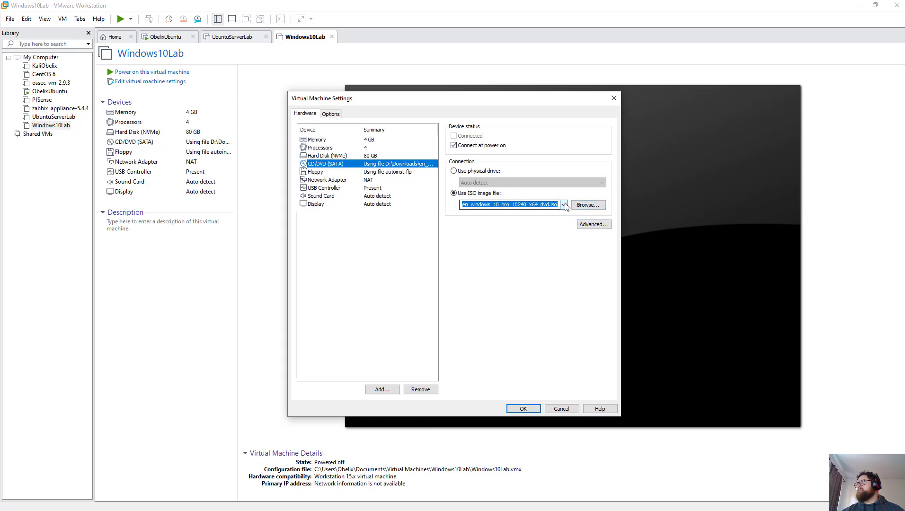
pyautogui.click(510, 289)
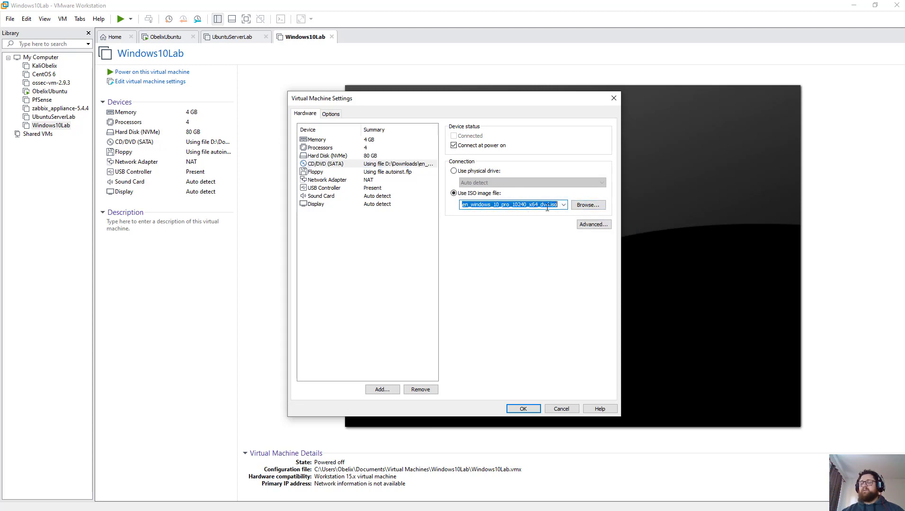
pyautogui.press('Delete')
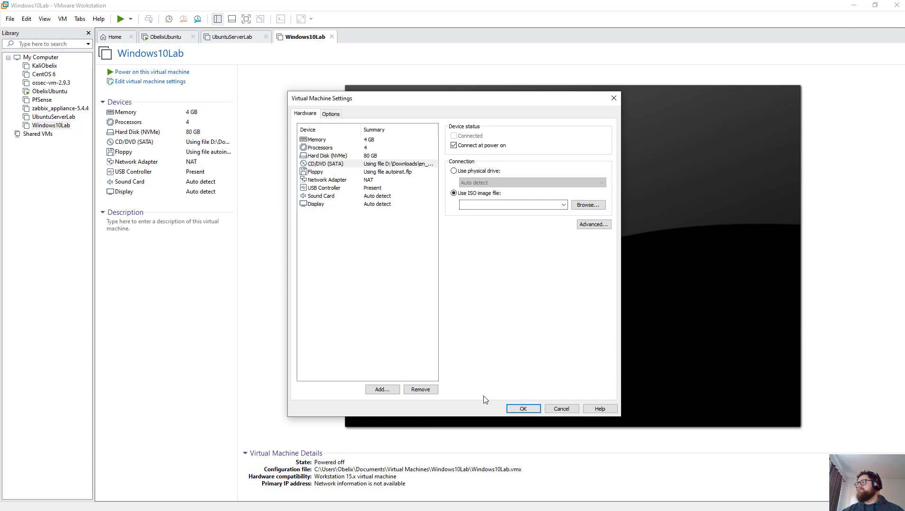
# Step: Dismiss the missing-ISO error and pick en_windows_10_pro_10240_x64_dvd.iso from D:\Downloads
pyautogui.click(524, 408)
pyautogui.click(507, 272)
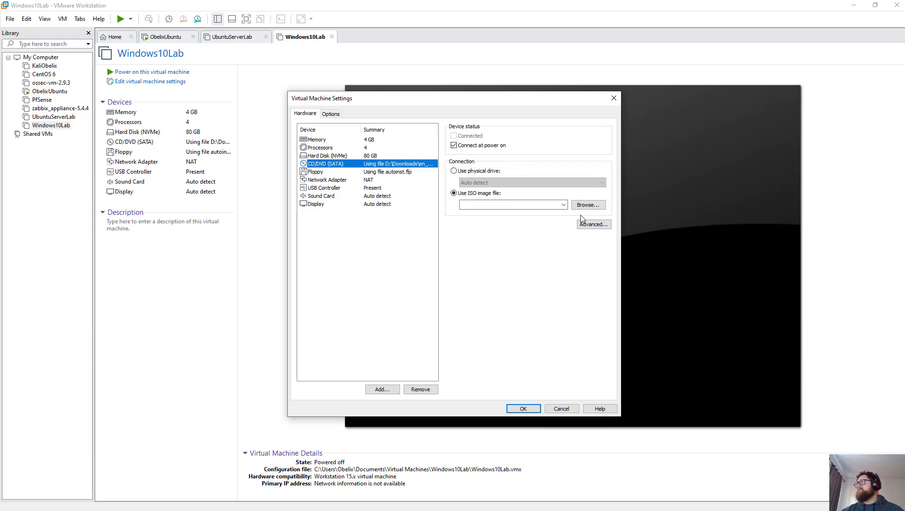
pyautogui.click(589, 205)
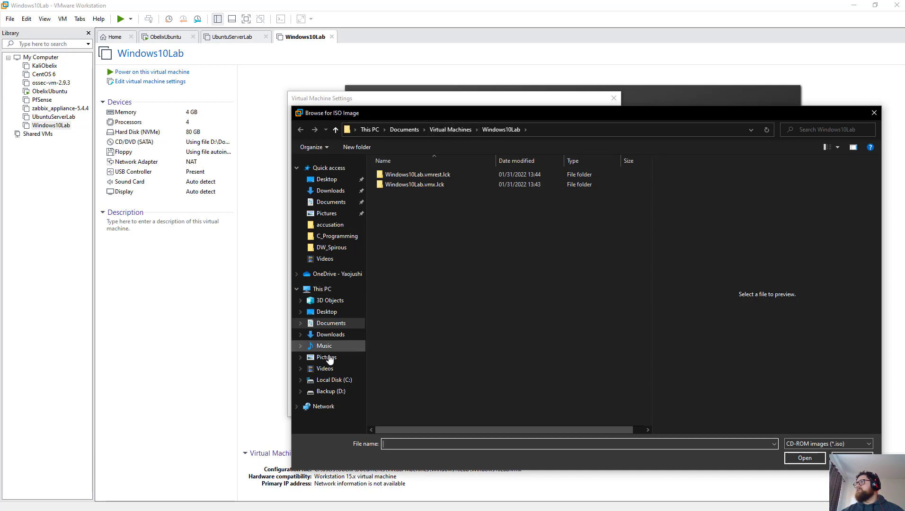
pyautogui.click(333, 388)
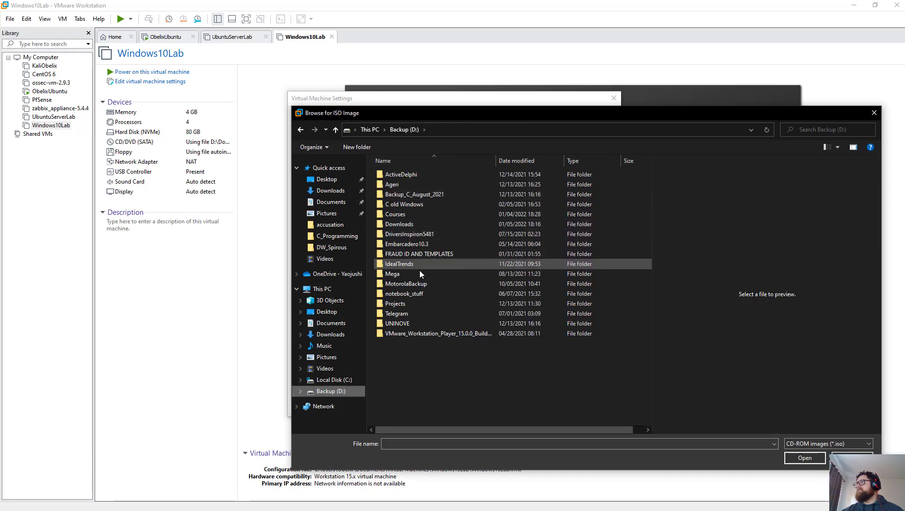
pyautogui.doubleClick(400, 224)
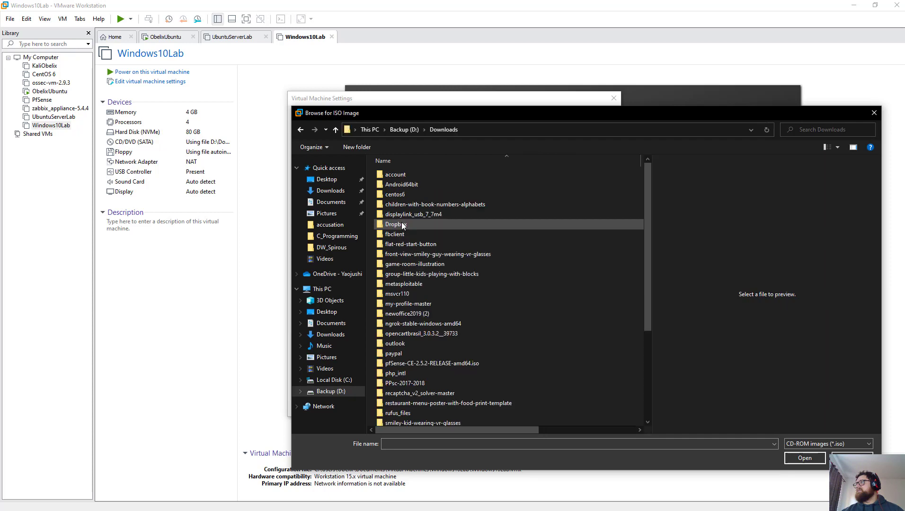
pyautogui.scroll(-3, 412, 265)
pyautogui.scroll(-4, 418, 284)
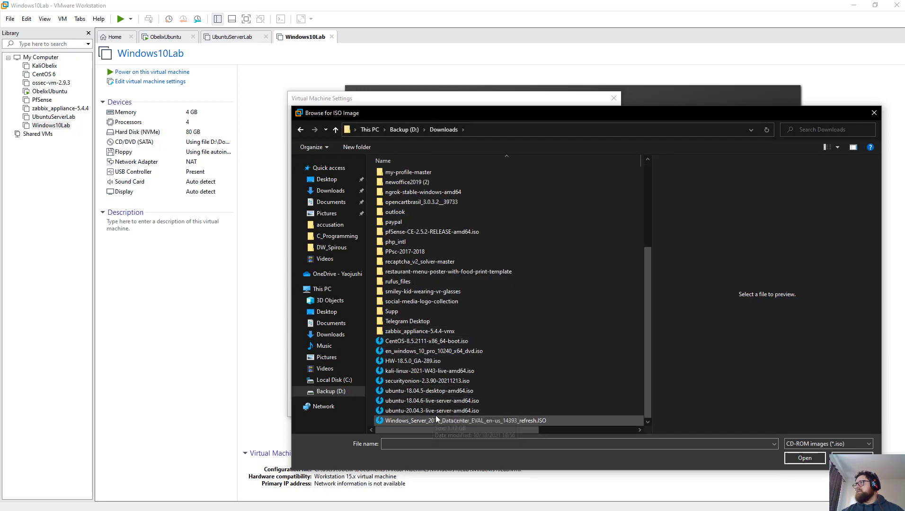
pyautogui.doubleClick(426, 351)
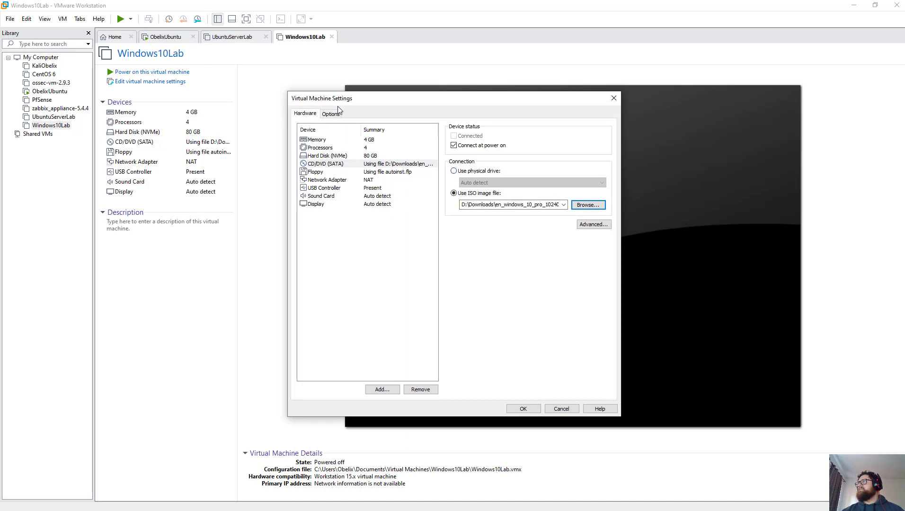
# Step: Close the settings dialog and remove Windows10Lab from the Library, confirming Remove
pyautogui.click(617, 97)
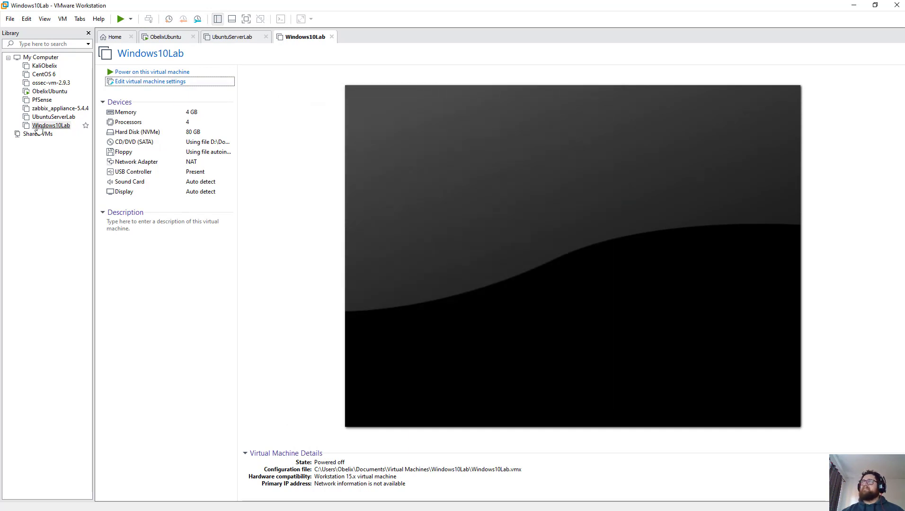
pyautogui.rightClick(51, 125)
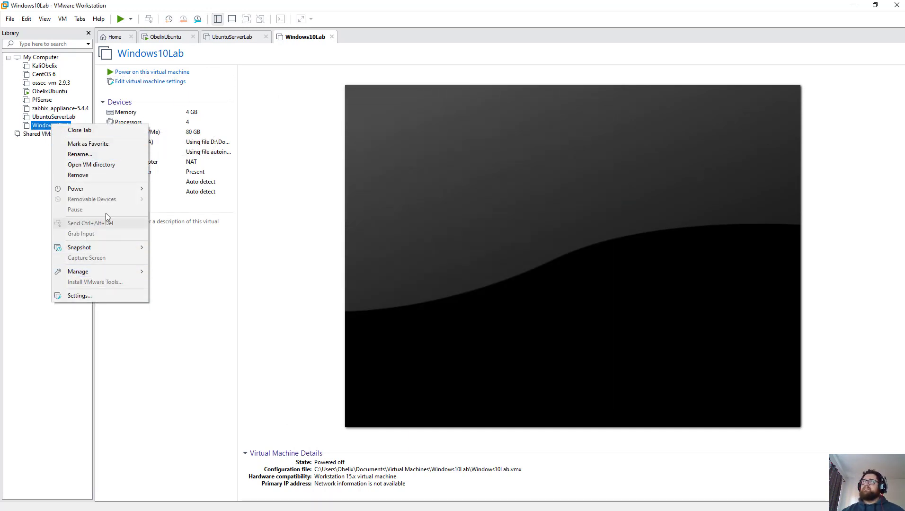
pyautogui.click(103, 174)
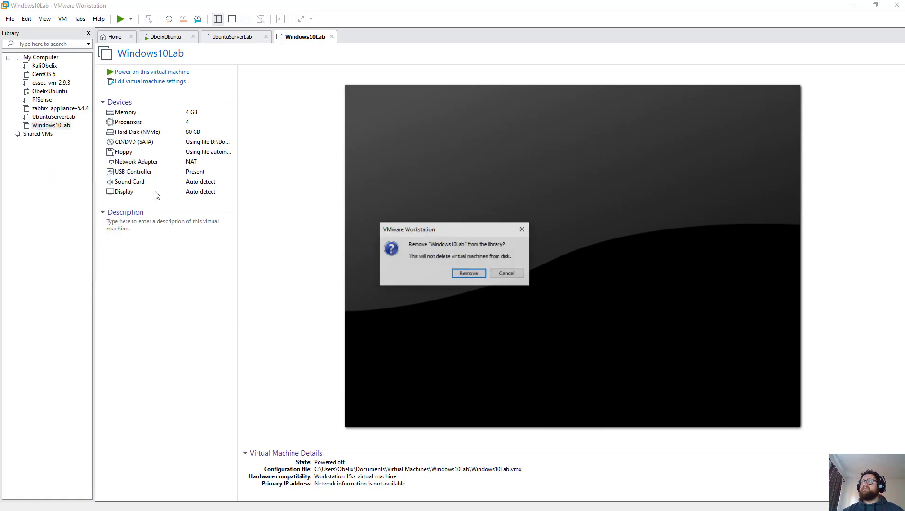
pyautogui.click(471, 279)
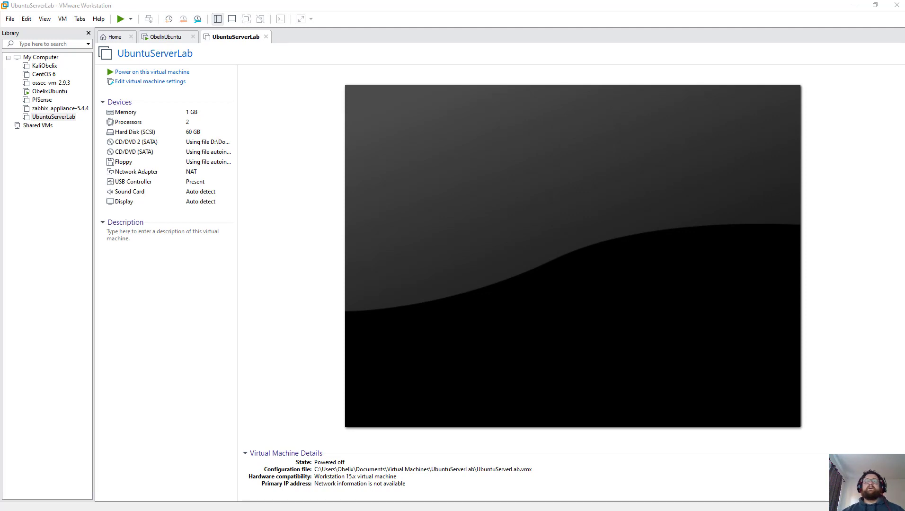
# Step: Start a Typical new virtual machine, choosing to install the operating system later
pyautogui.click(112, 37)
pyautogui.click(406, 106)
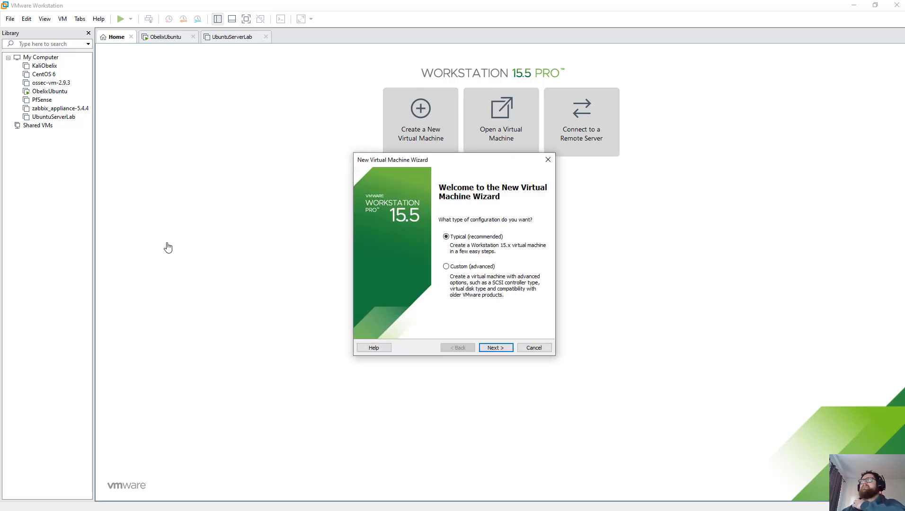
pyautogui.click(495, 348)
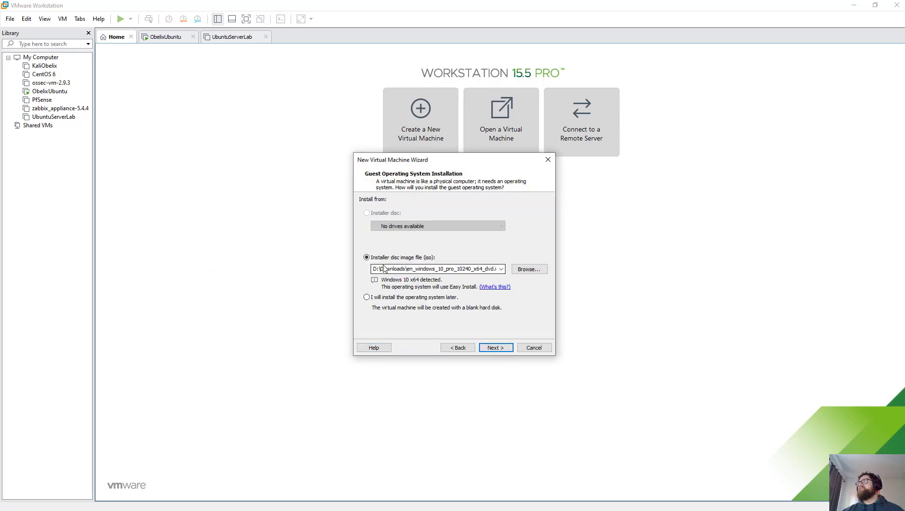
pyautogui.click(428, 297)
pyautogui.click(500, 349)
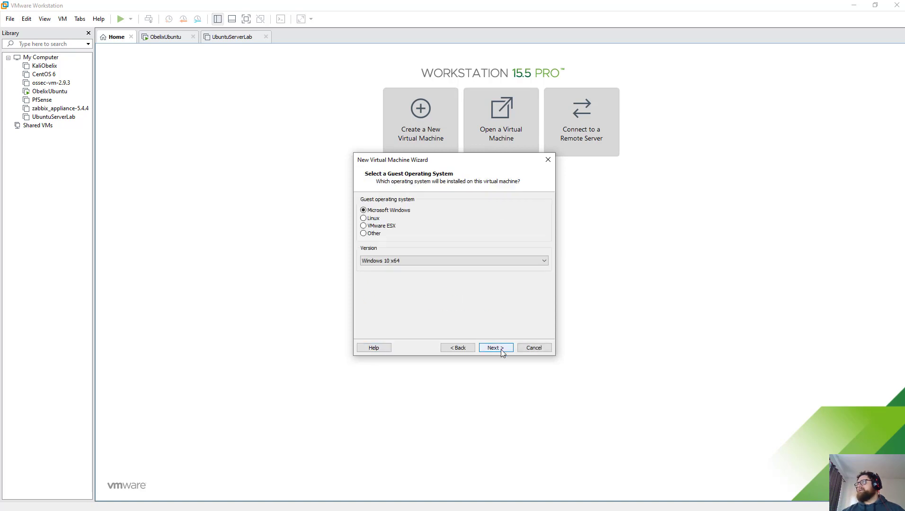
pyautogui.click(493, 348)
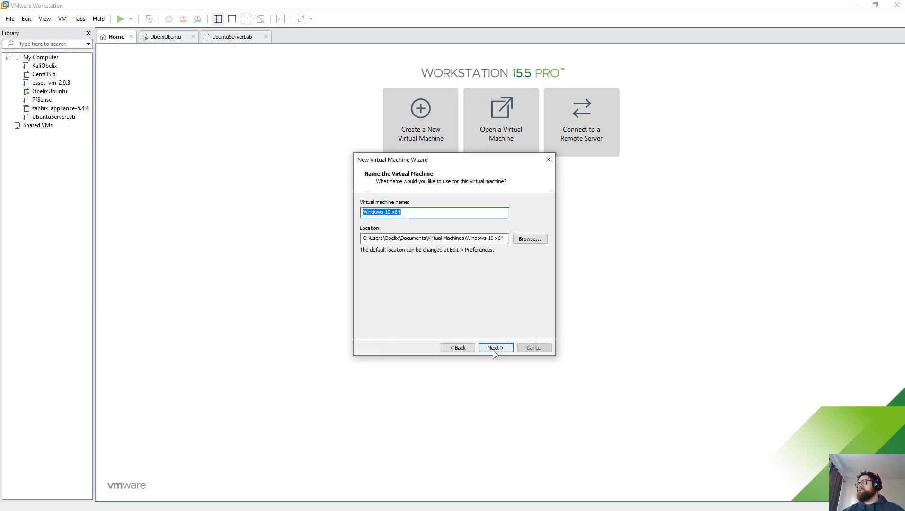
# Step: Name the machine Windows10Lab and store its 60 GB disk as a single file
pyautogui.write('Winows')
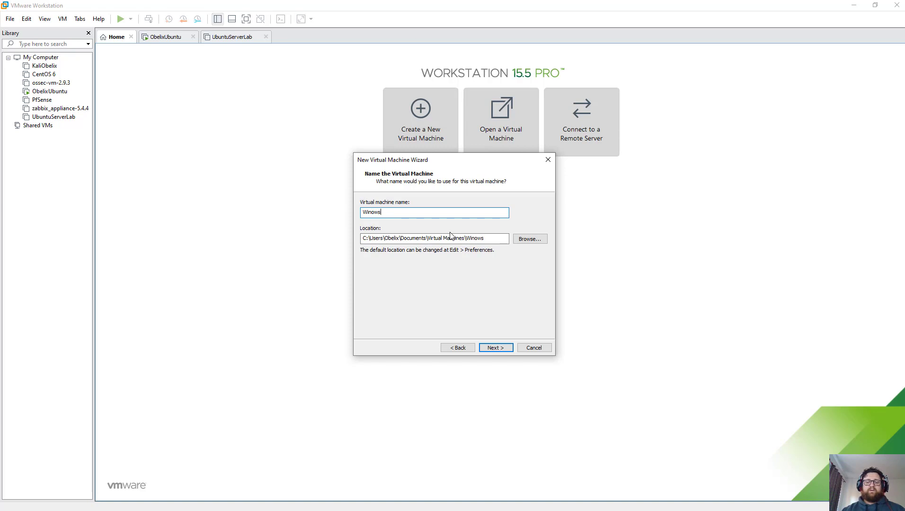
pyautogui.press('BackSpace')
pyautogui.press('BackSpace')
pyautogui.press('BackSpace')
pyautogui.press('BackSpace')
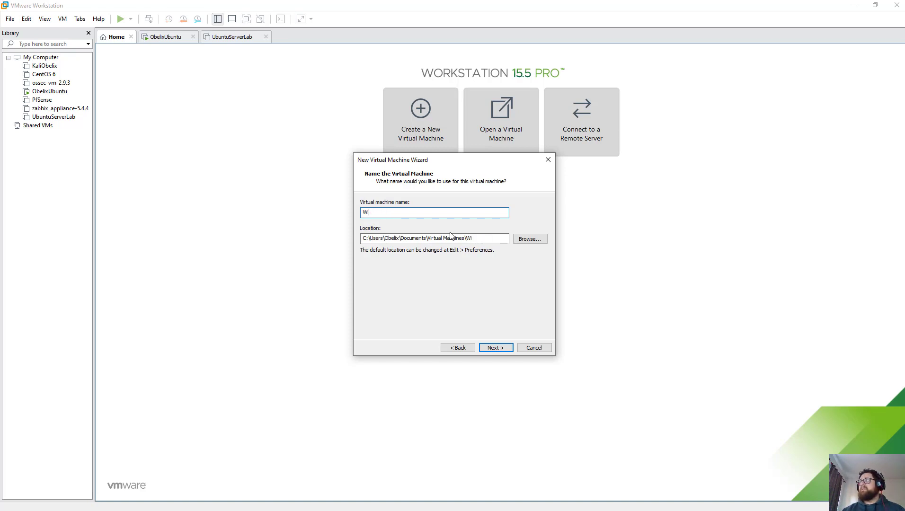
pyautogui.write('ndows1')
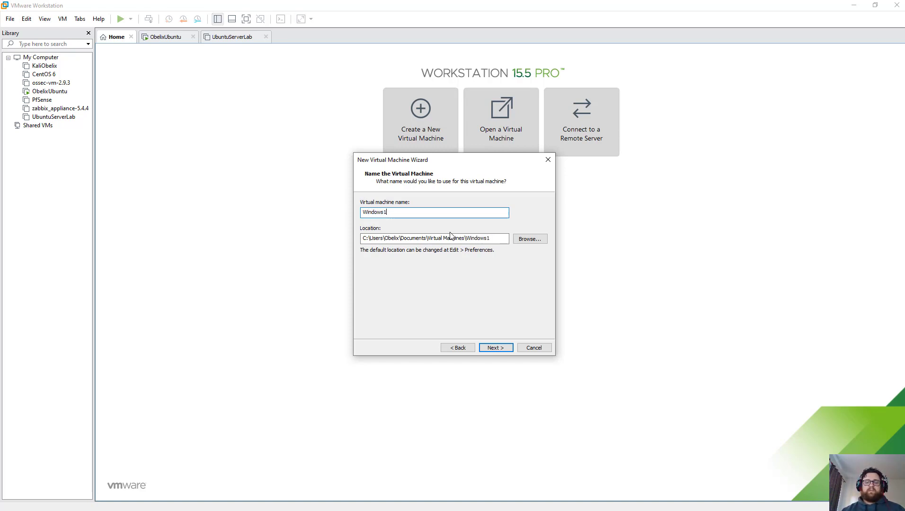
pyautogui.write('0Lab')
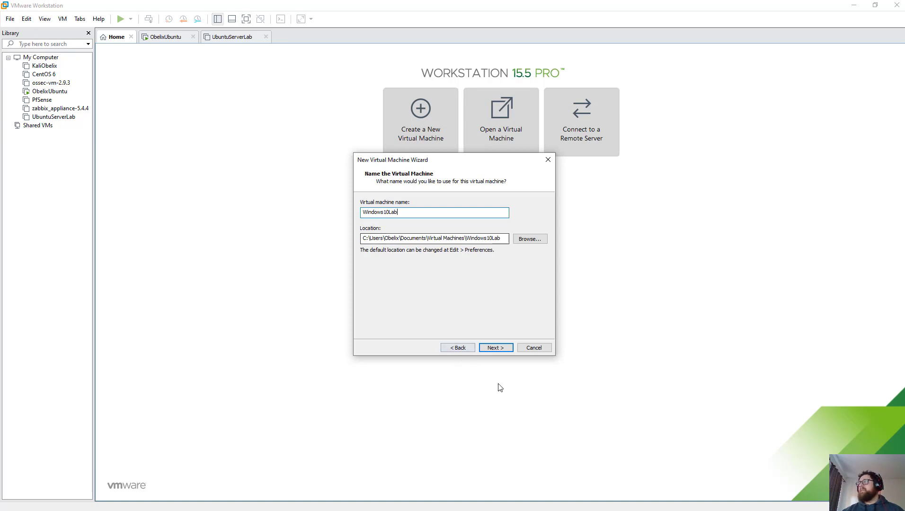
pyautogui.click(506, 348)
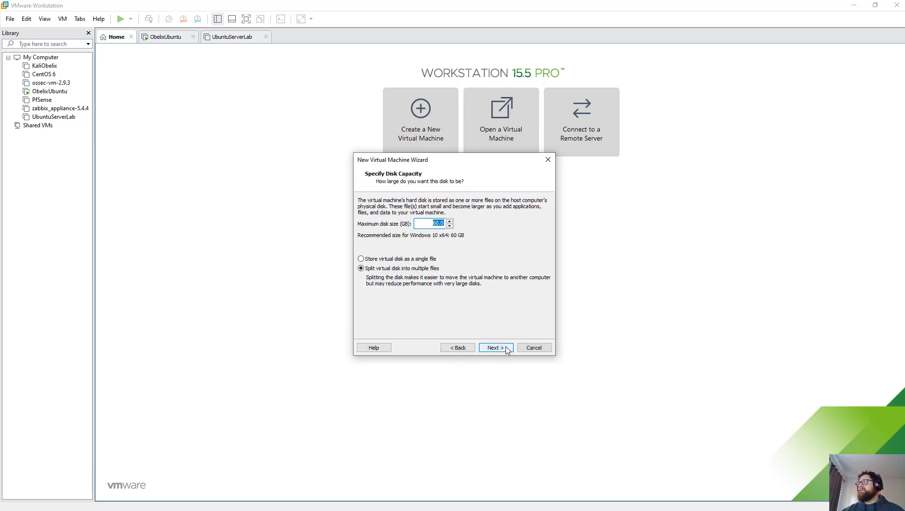
pyautogui.click(401, 259)
pyautogui.click(499, 349)
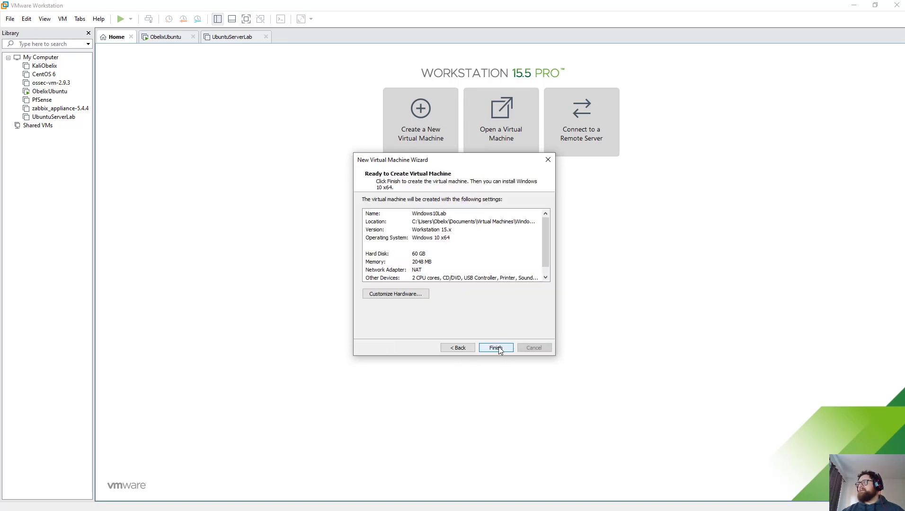
# Step: In Customize Hardware, set memory to 4096 MB and 2 processors (4 cores total)
pyautogui.click(417, 295)
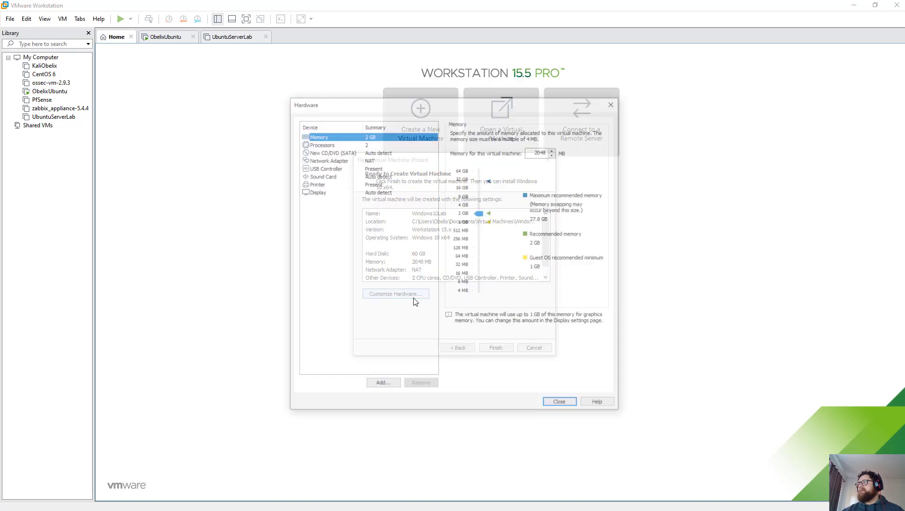
pyautogui.click(364, 145)
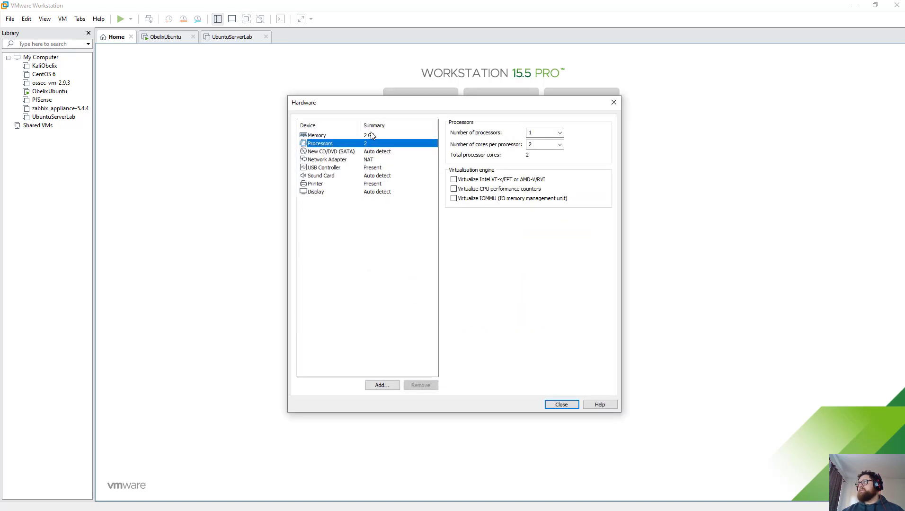
pyautogui.click(372, 135)
pyautogui.click(465, 204)
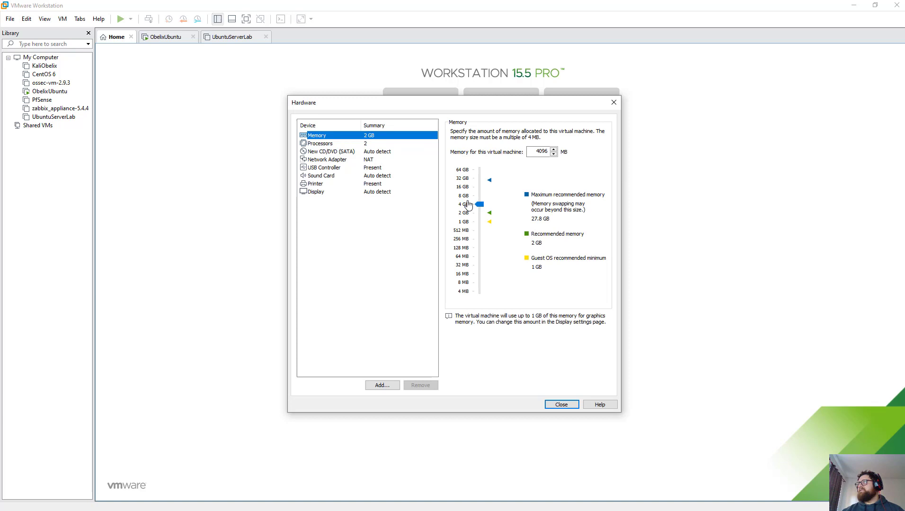
pyautogui.click(372, 144)
pyautogui.click(542, 134)
pyautogui.click(560, 132)
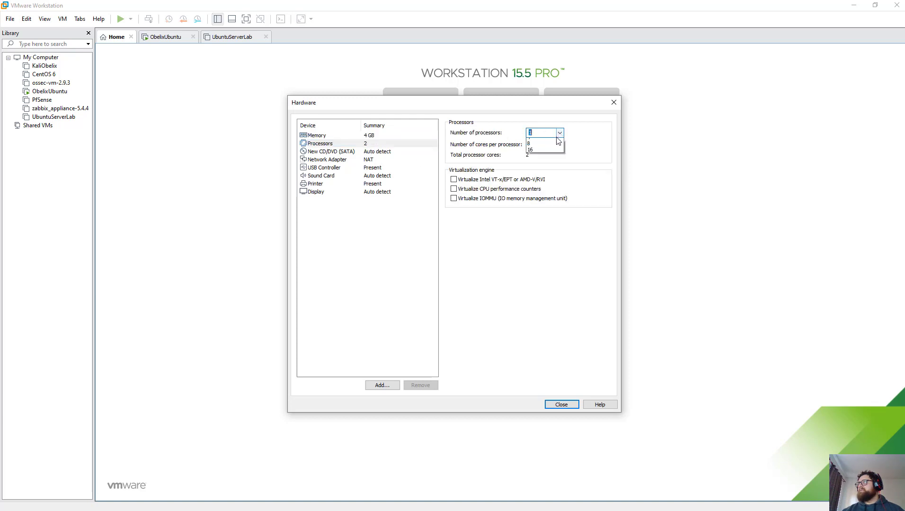
pyautogui.click(540, 144)
# Step: Remove the printer, check the network adapter is NAT, close hardware settings and finish
pyautogui.click(386, 185)
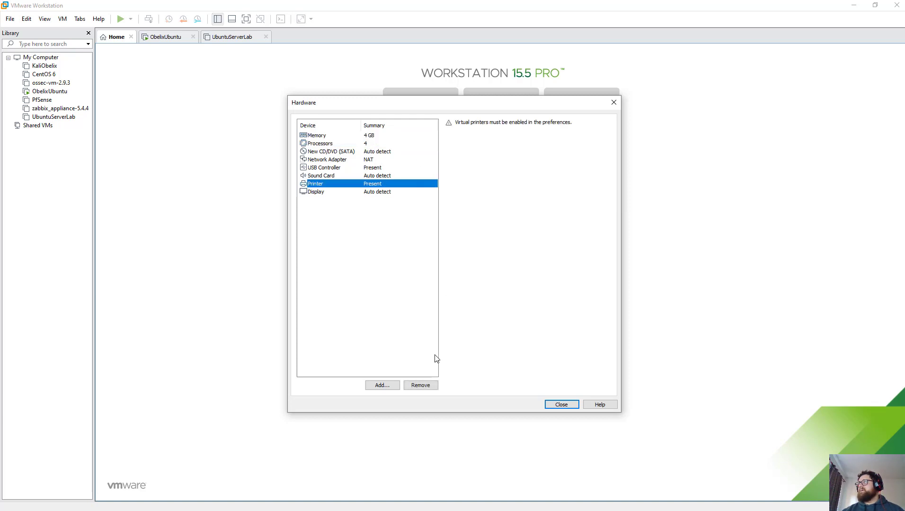
pyautogui.click(424, 385)
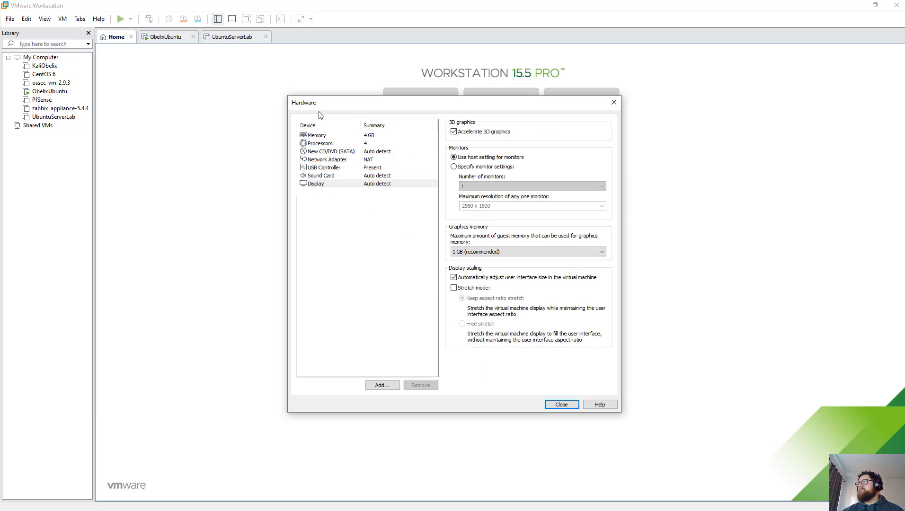
pyautogui.click(323, 160)
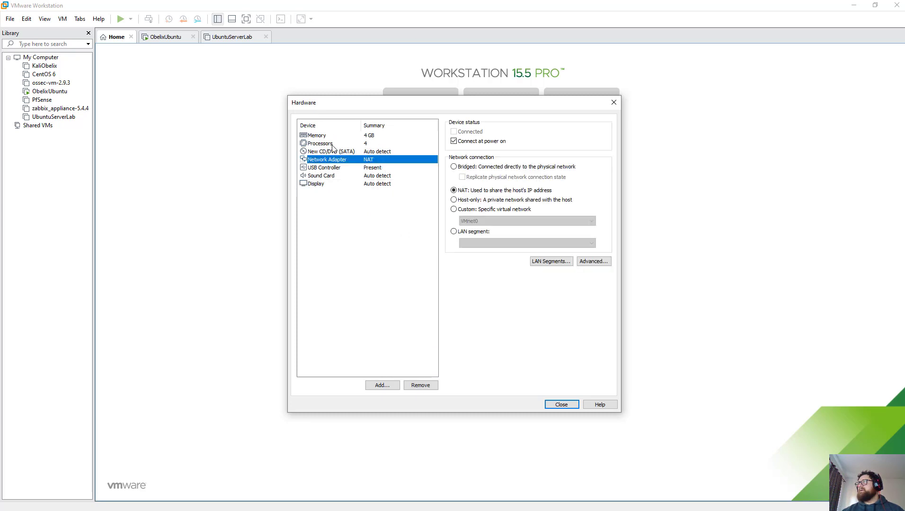
pyautogui.click(573, 405)
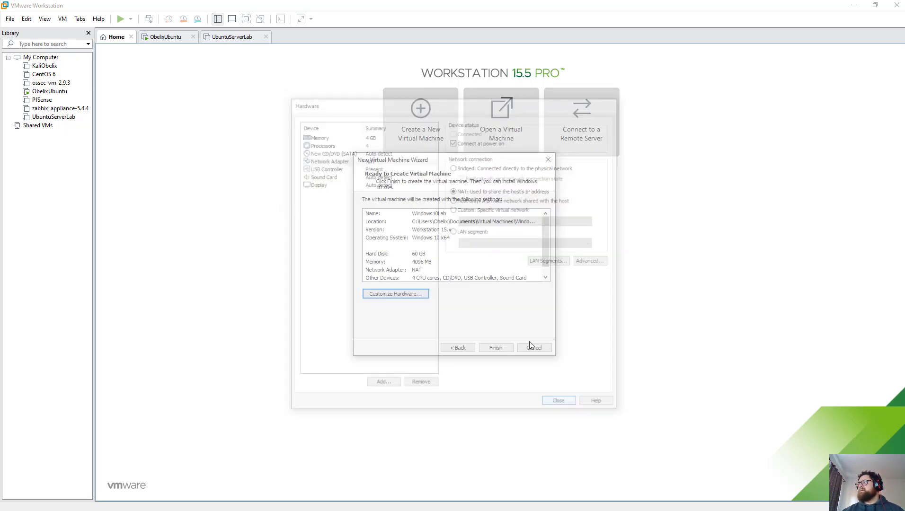
pyautogui.click(496, 347)
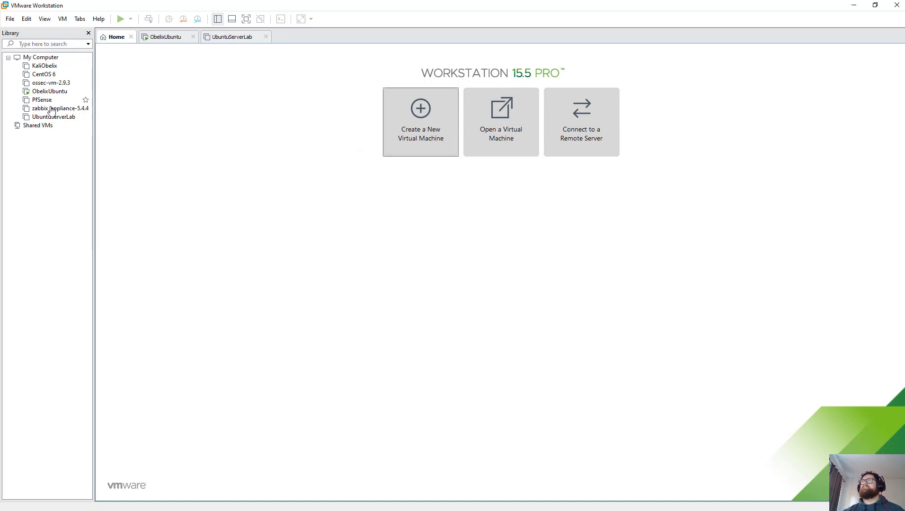
# Step: Power on Windows10Lab, answering No to reconnecting the missing sata0:1 CD/DVD device
pyautogui.click(48, 125)
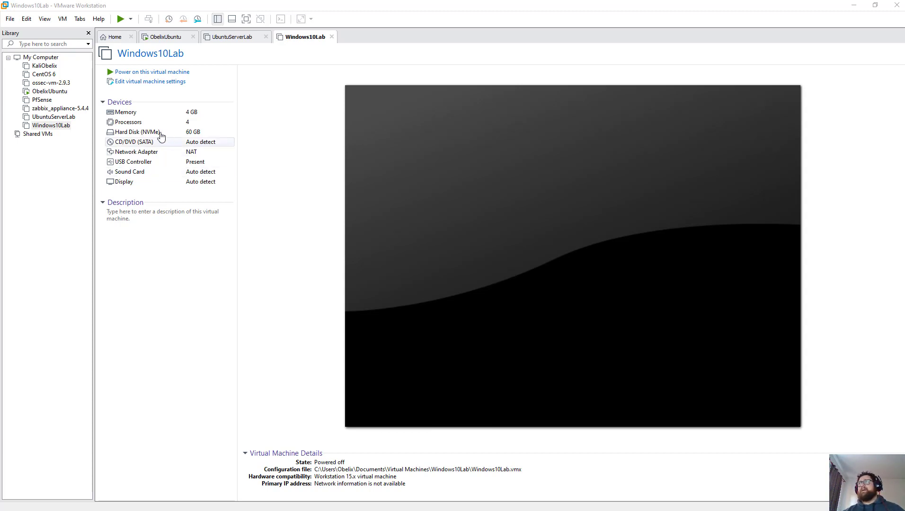
pyautogui.click(149, 73)
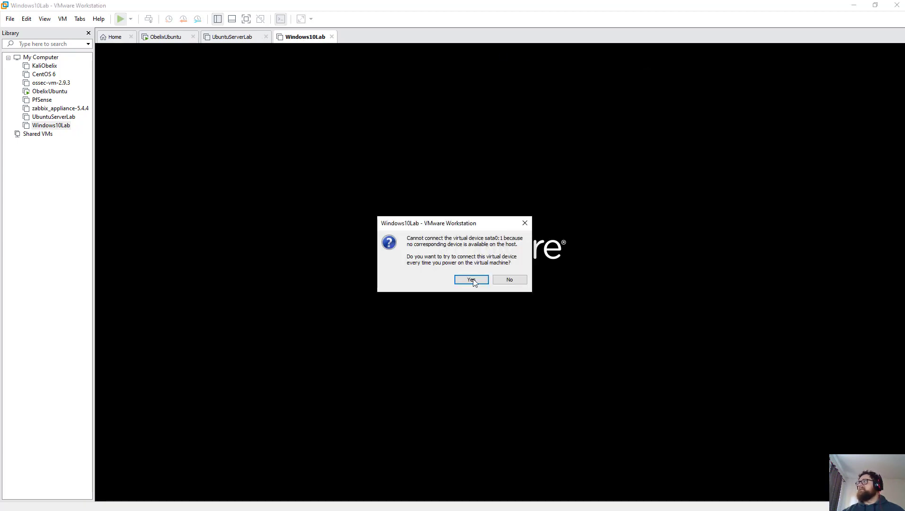
pyautogui.click(508, 279)
pyautogui.rightClick(312, 45)
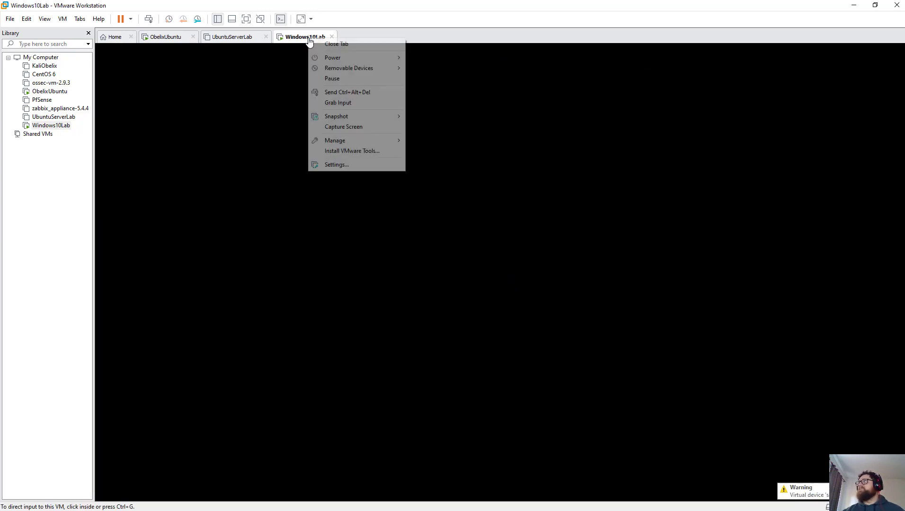
pyautogui.moveTo(385, 69)
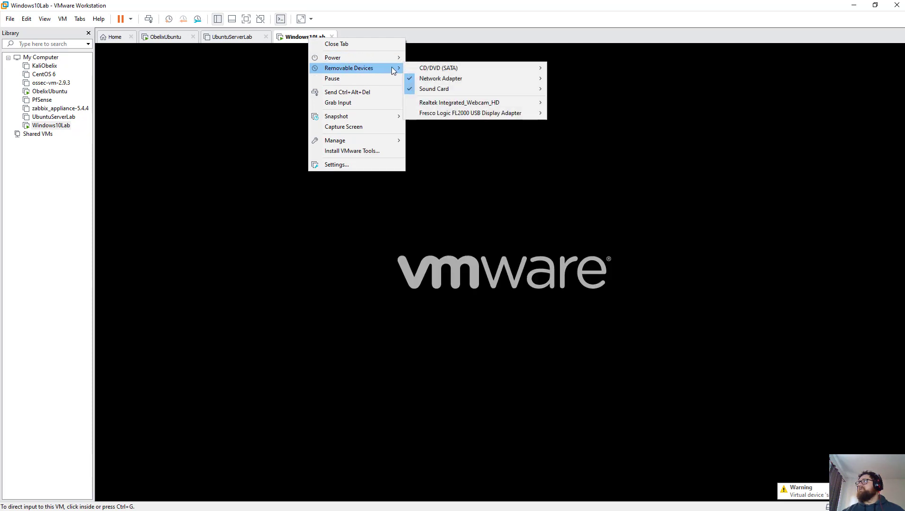
pyautogui.moveTo(453, 68)
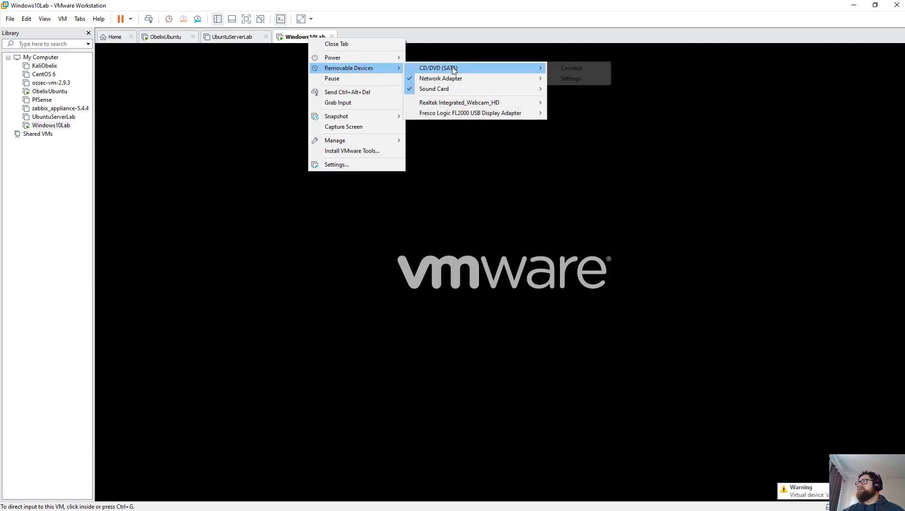
pyautogui.click(585, 69)
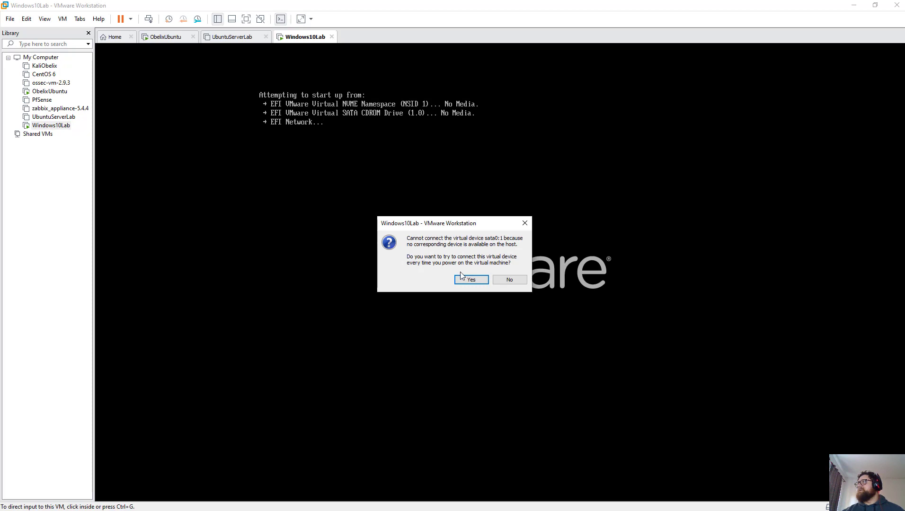
pyautogui.click(497, 280)
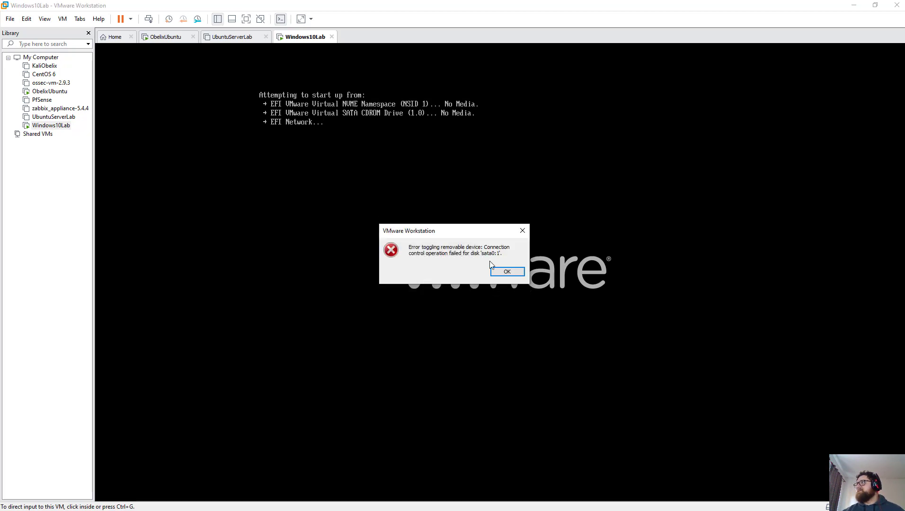
pyautogui.click(500, 273)
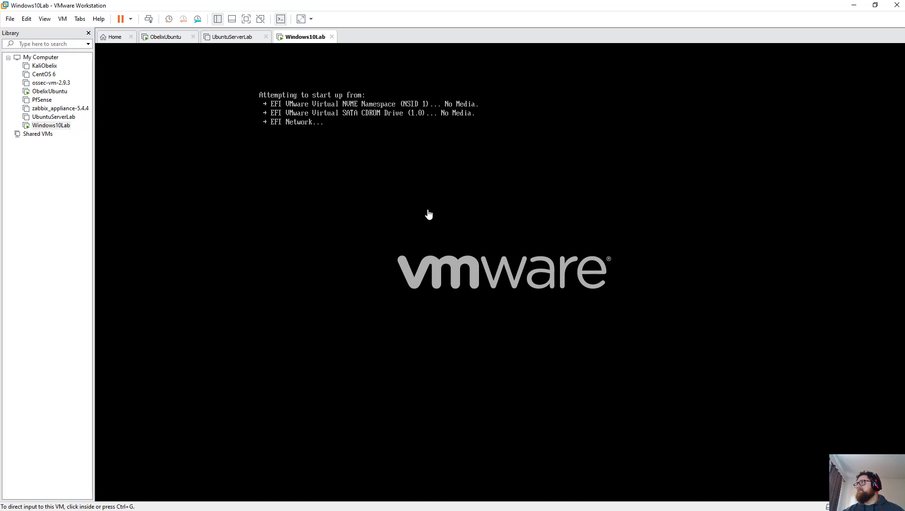
pyautogui.rightClick(295, 37)
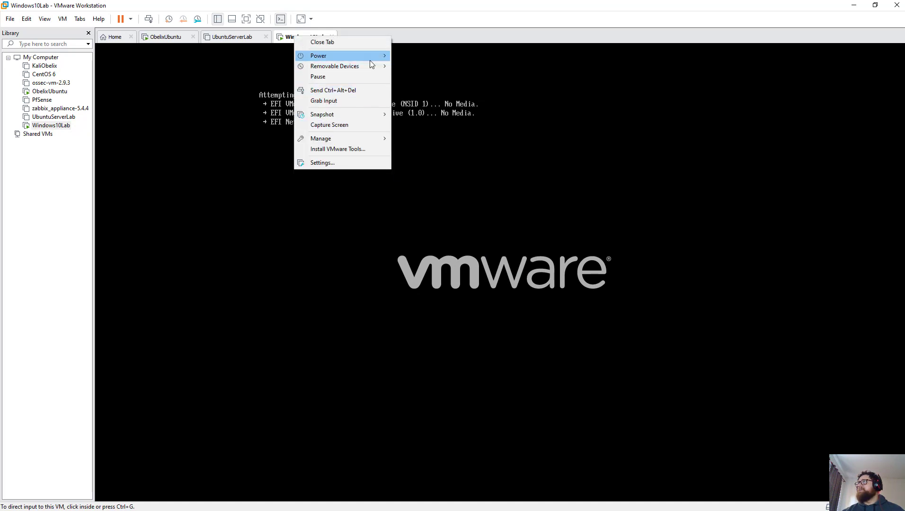
pyautogui.moveTo(372, 67)
pyautogui.moveTo(444, 65)
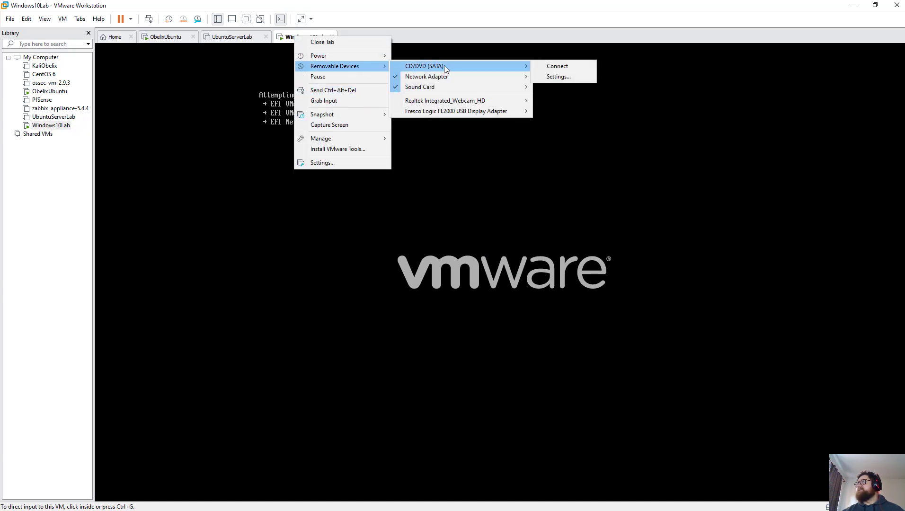
pyautogui.click(561, 66)
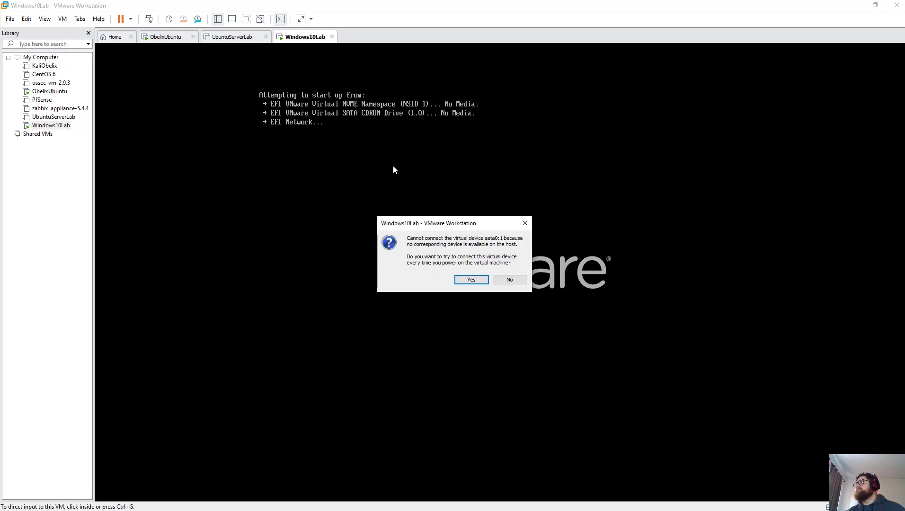
pyautogui.click(475, 283)
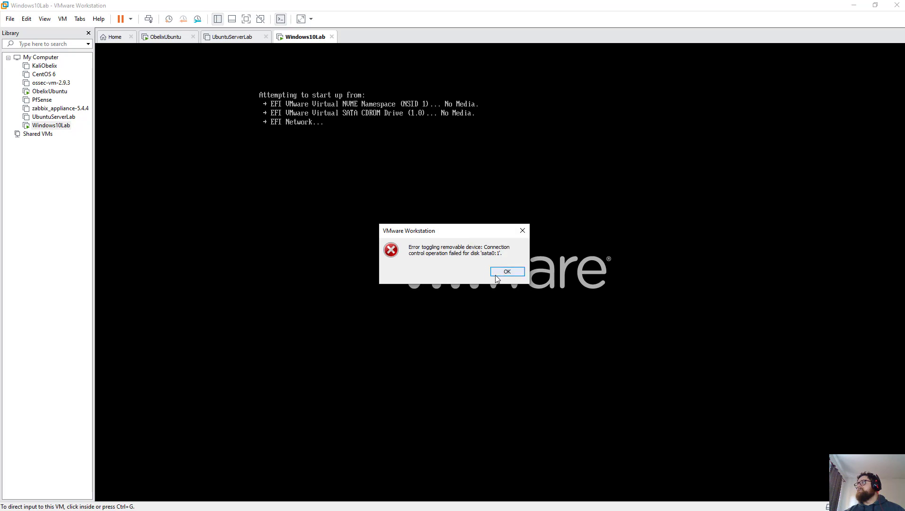
pyautogui.click(500, 275)
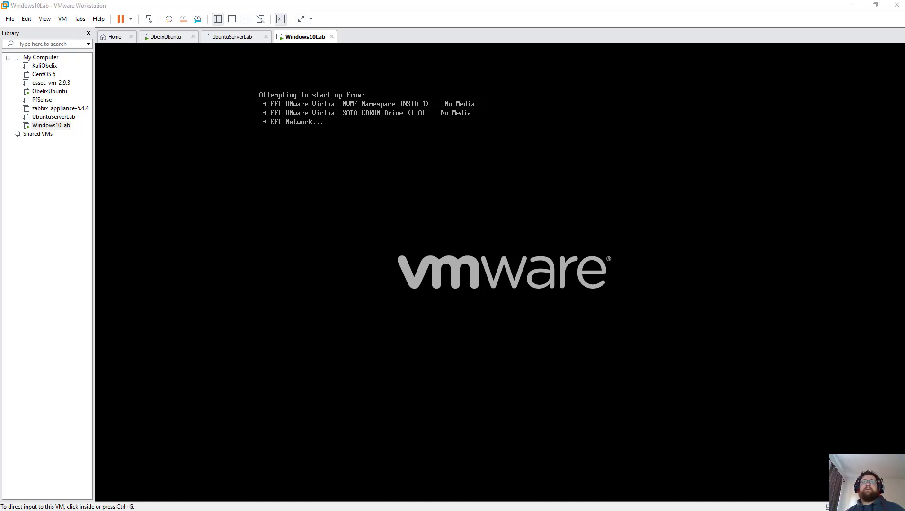
pyautogui.click(291, 112)
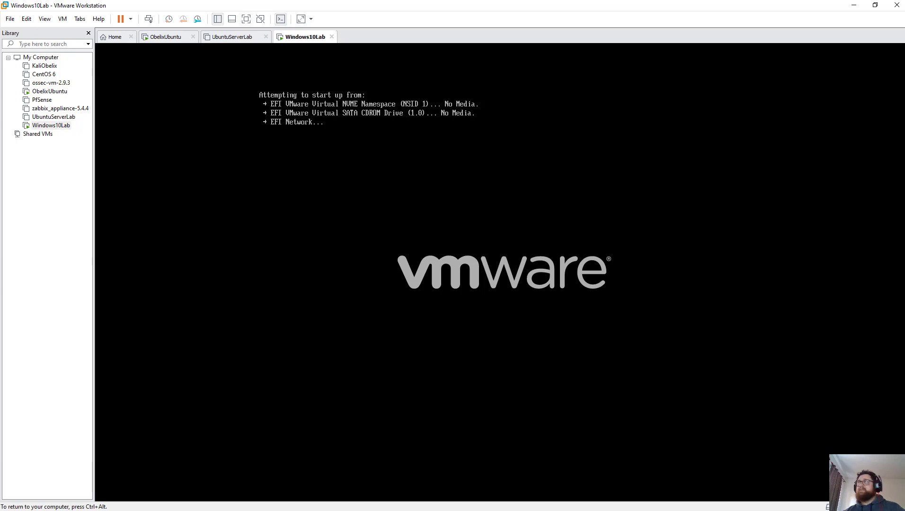
pyautogui.hotkey('ctrl', 'alt')
# Step: Set the CD/DVD drive to use en_windows_10_pro_10240_x64_dvd.iso, tick Connected, and apply with OK
pyautogui.rightClick(64, 127)
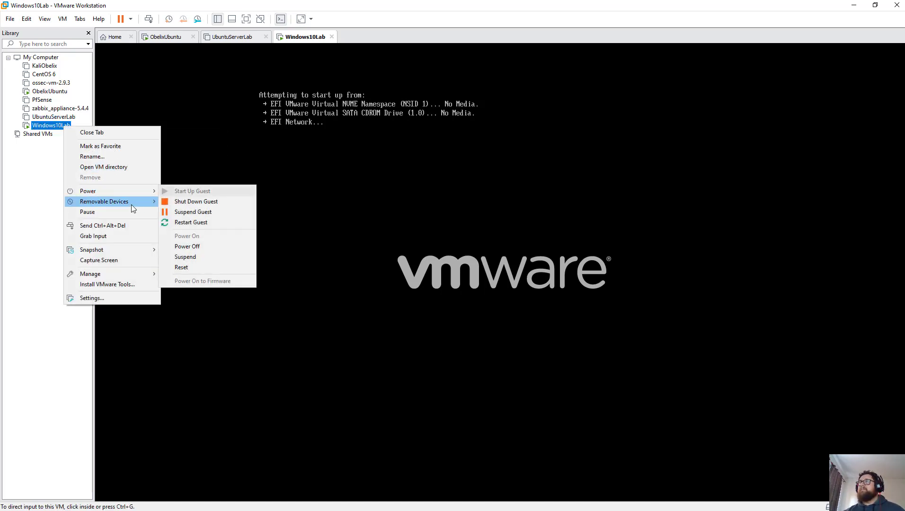
pyautogui.moveTo(131, 204)
pyautogui.moveTo(178, 200)
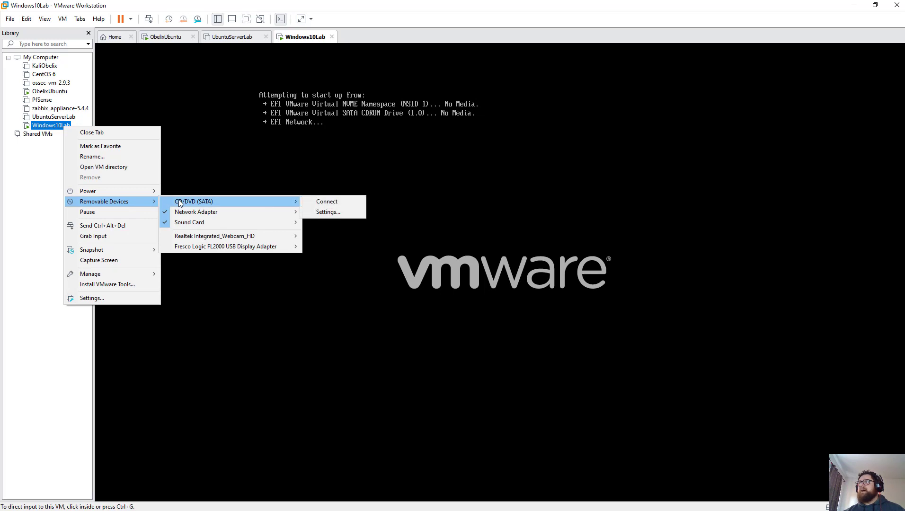
pyautogui.click(142, 298)
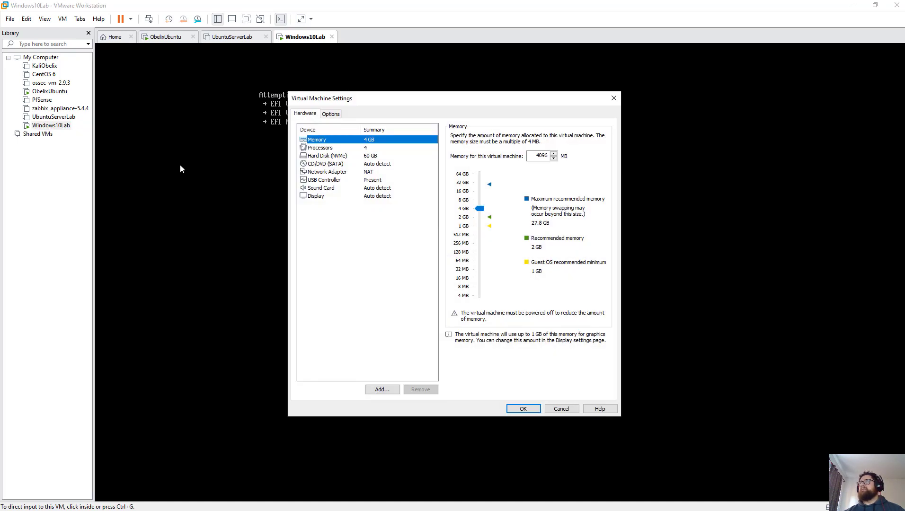
pyautogui.click(369, 165)
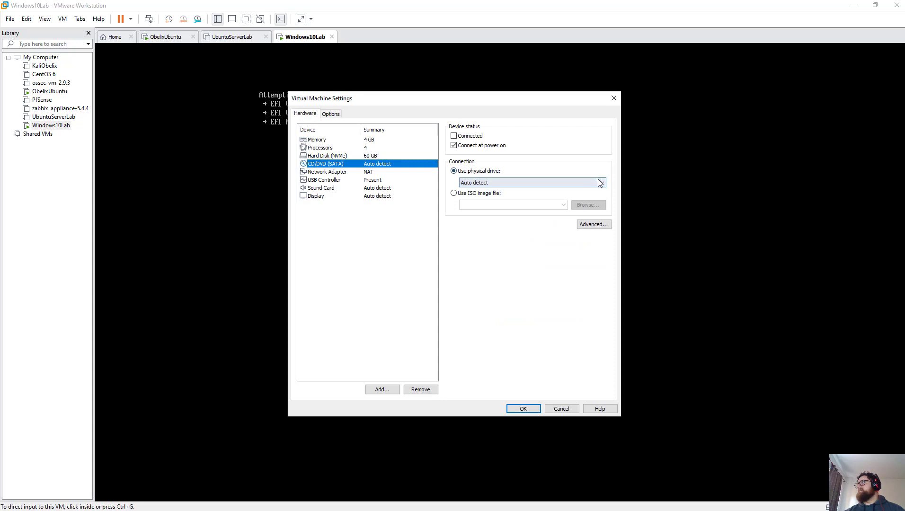
pyautogui.click(486, 195)
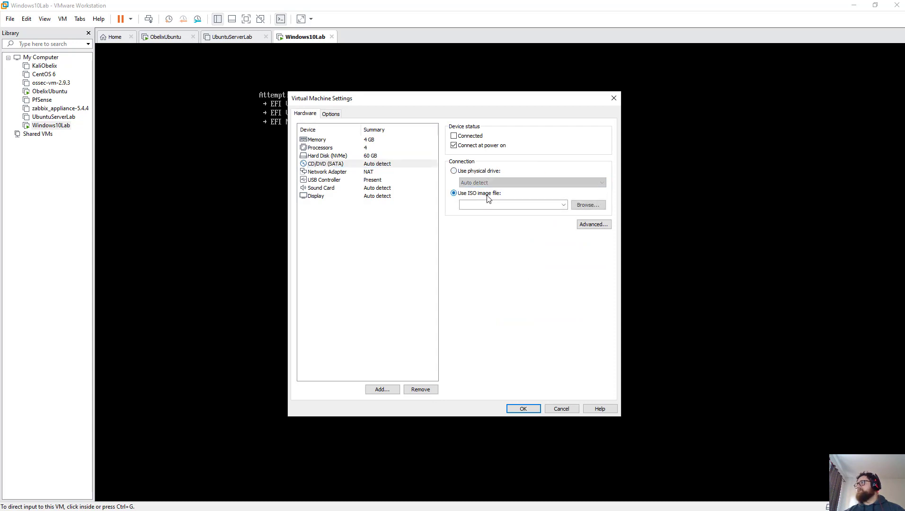
pyautogui.click(564, 205)
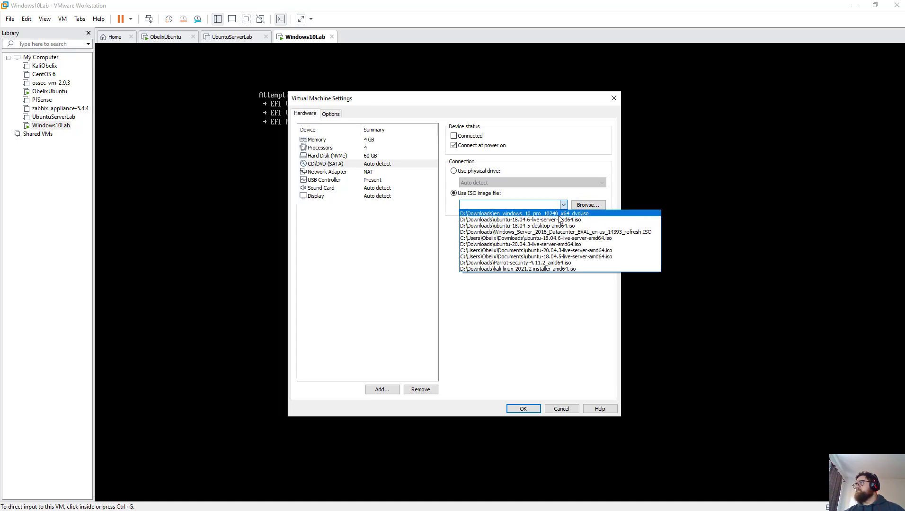
pyautogui.click(566, 214)
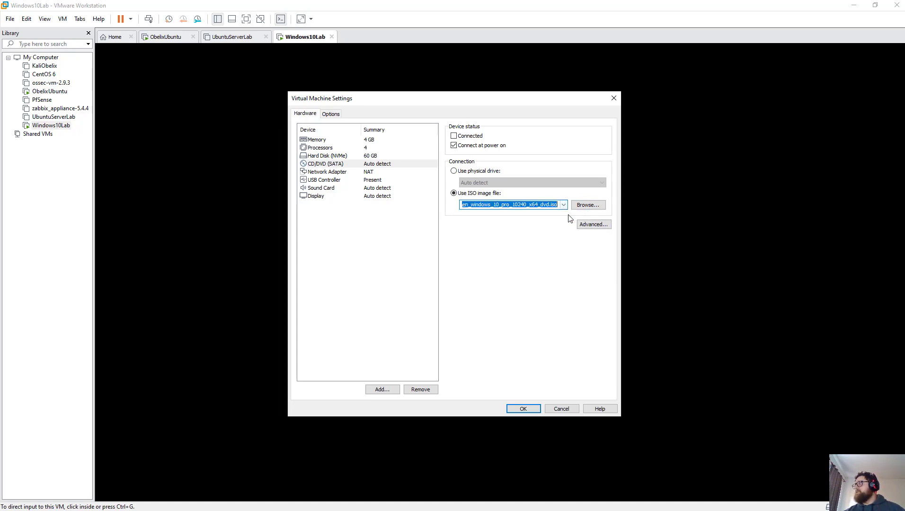
pyautogui.click(474, 136)
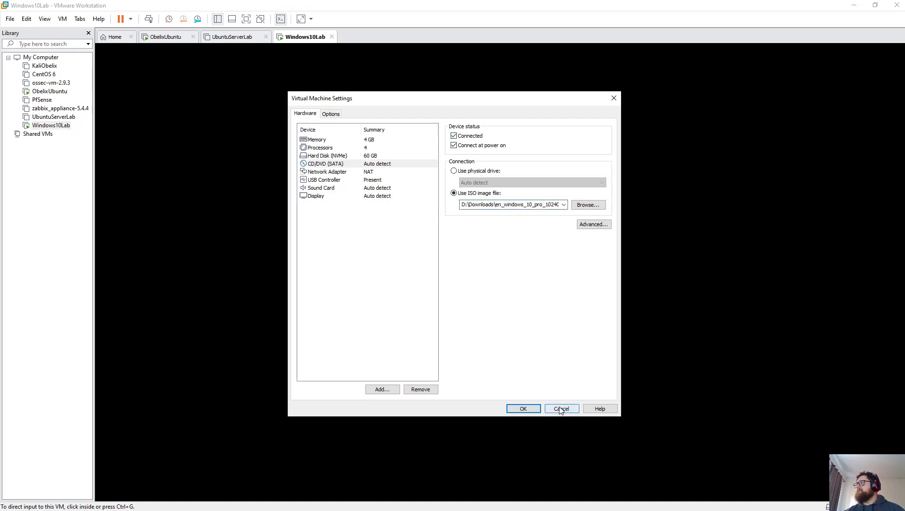
pyautogui.click(522, 408)
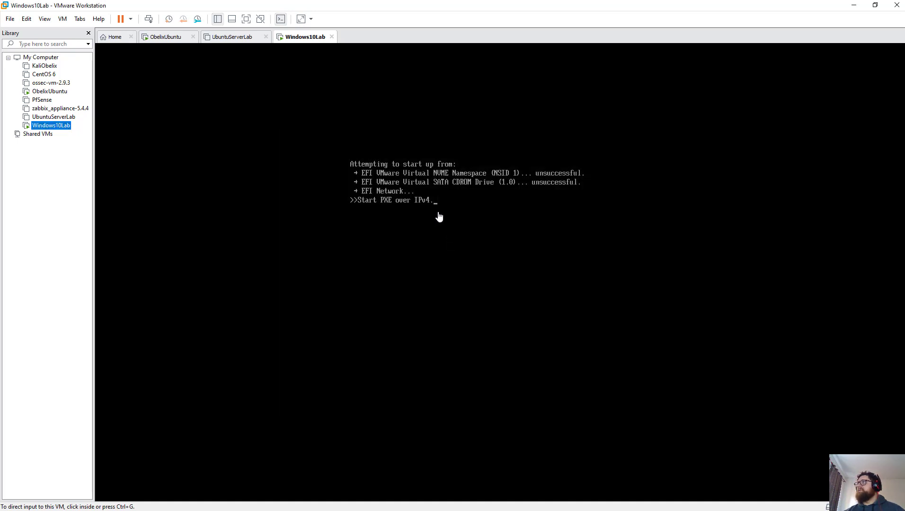
# Step: Restart the Windows10Lab guest from the tab's Power menu and confirm
pyautogui.click(372, 172)
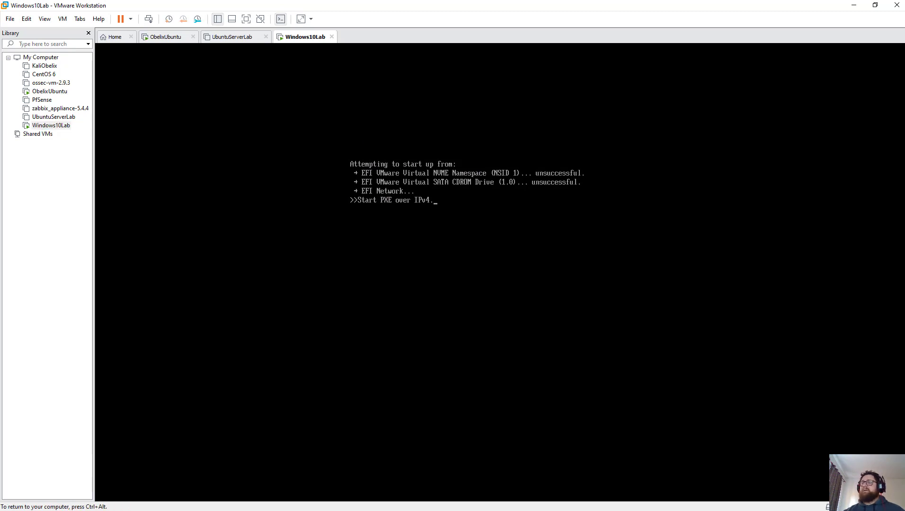
pyautogui.hotkey('ctrl', 'alt')
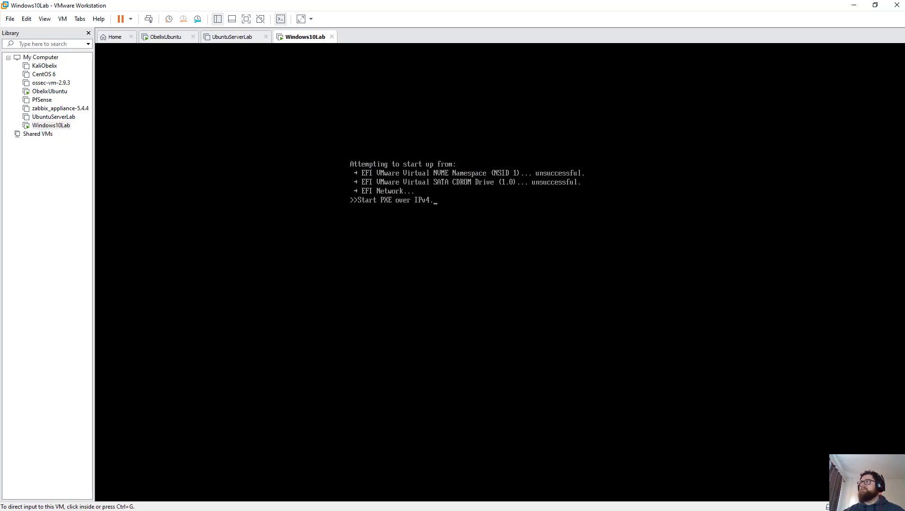
pyautogui.rightClick(293, 39)
pyautogui.moveTo(337, 59)
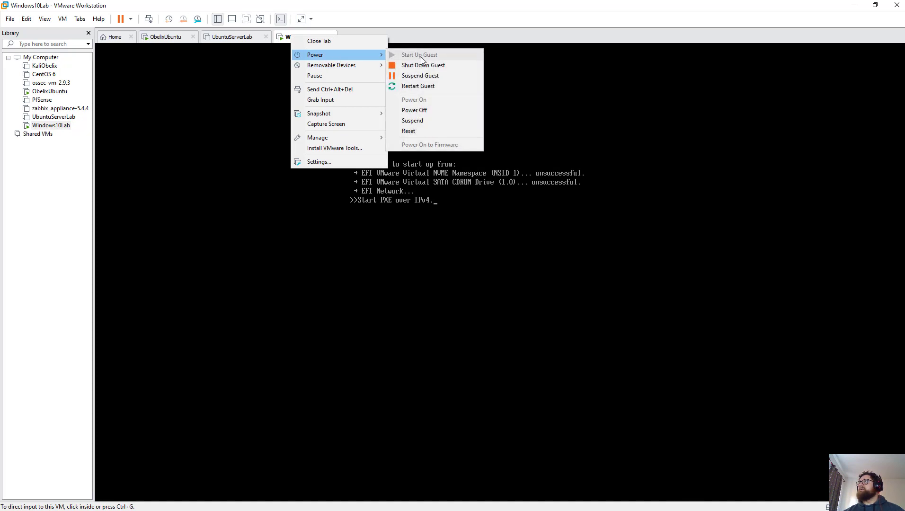
pyautogui.click(429, 86)
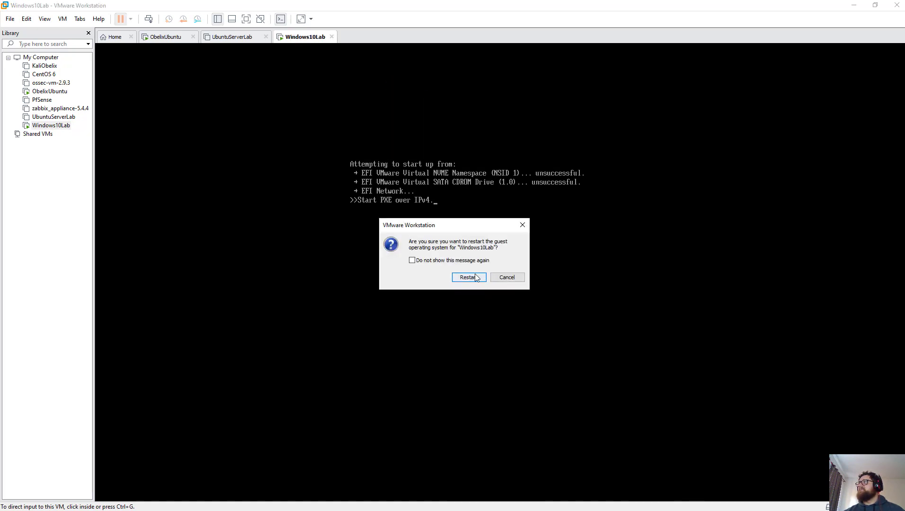
pyautogui.click(476, 278)
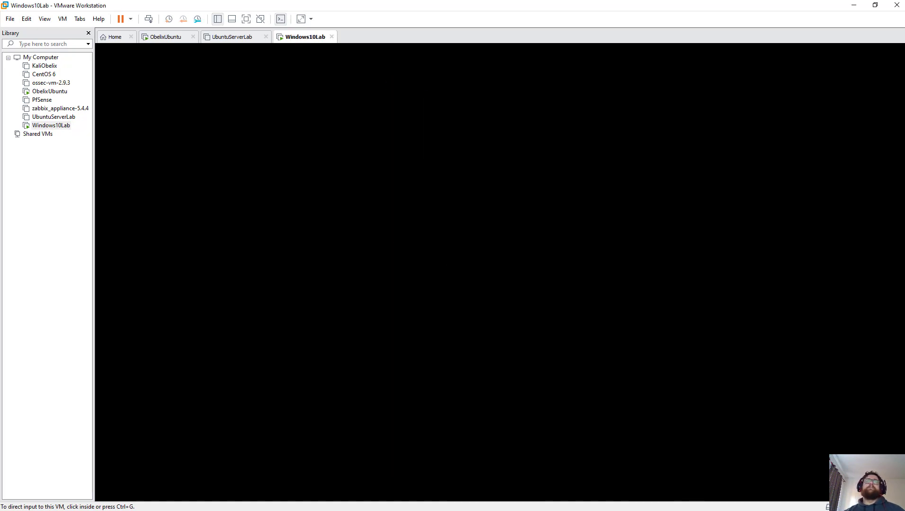
# Step: Press Enter at the boot prompt to boot from the Windows DVD
pyautogui.click(104, 245)
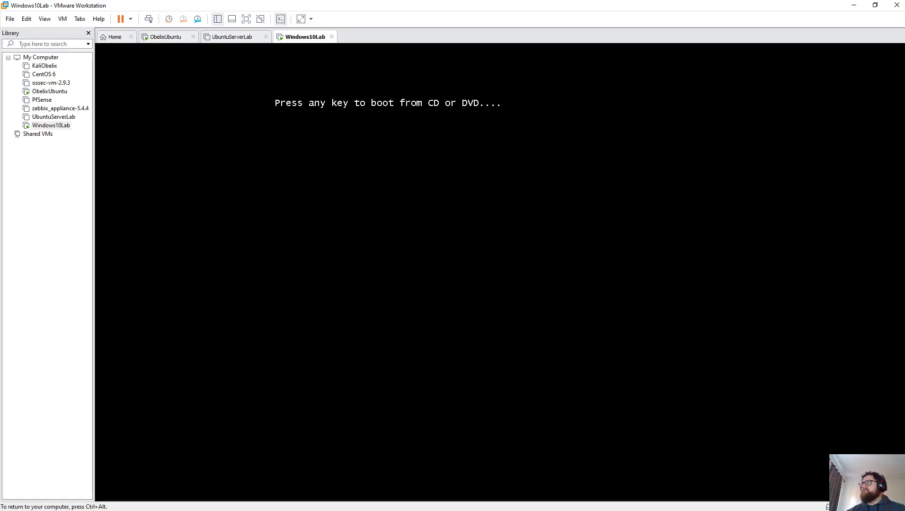
pyautogui.press('Return')
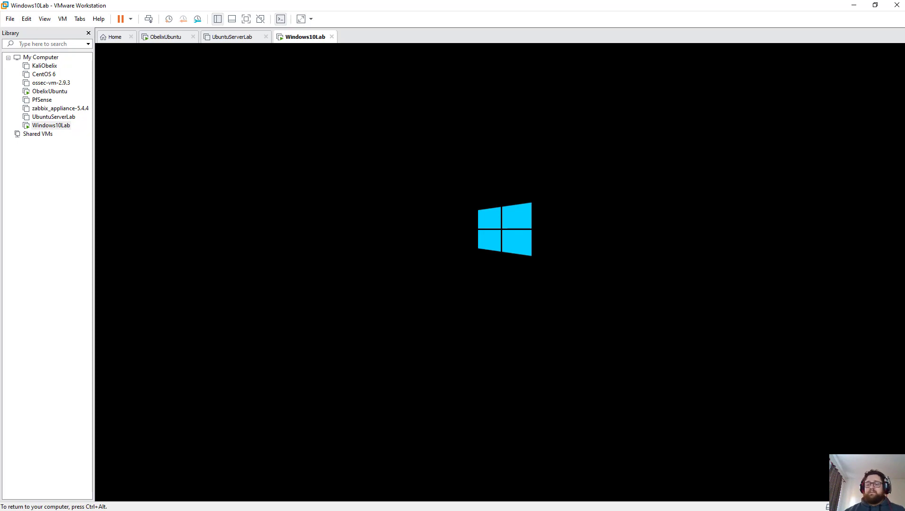
pyautogui.hotkey('ctrl', 'alt')
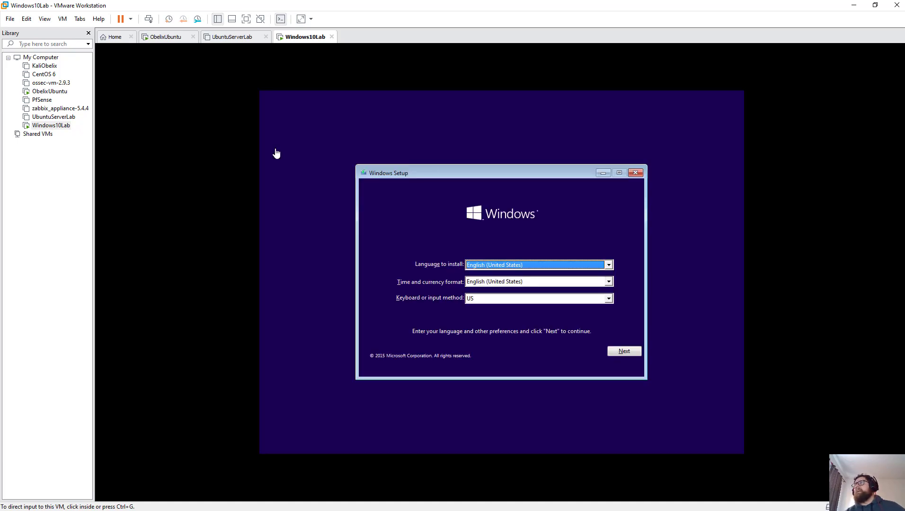
# Step: In Windows Setup, keep the default language settings and choose Install now
pyautogui.click(628, 354)
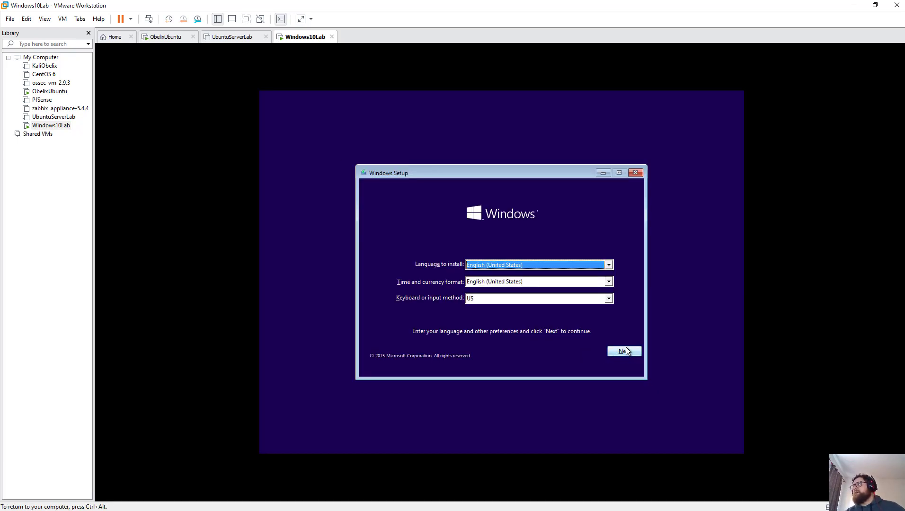
pyautogui.click(626, 352)
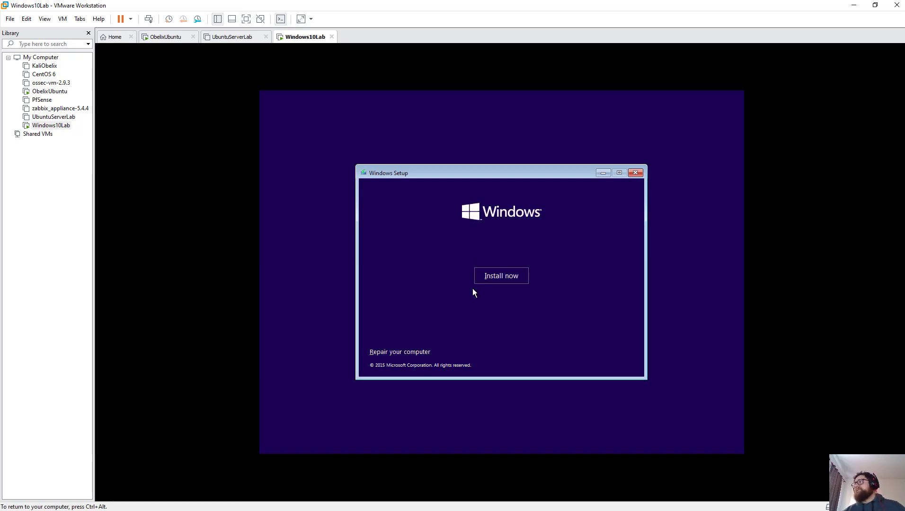
pyautogui.click(497, 274)
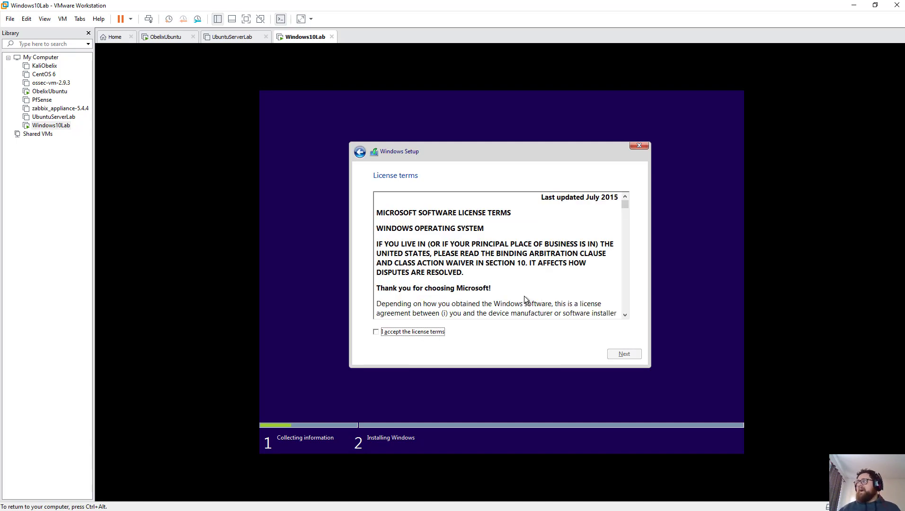
# Step: Accept the Windows license terms and start a Custom install on the 60 GB unallocated Drive 0
pyautogui.click(379, 332)
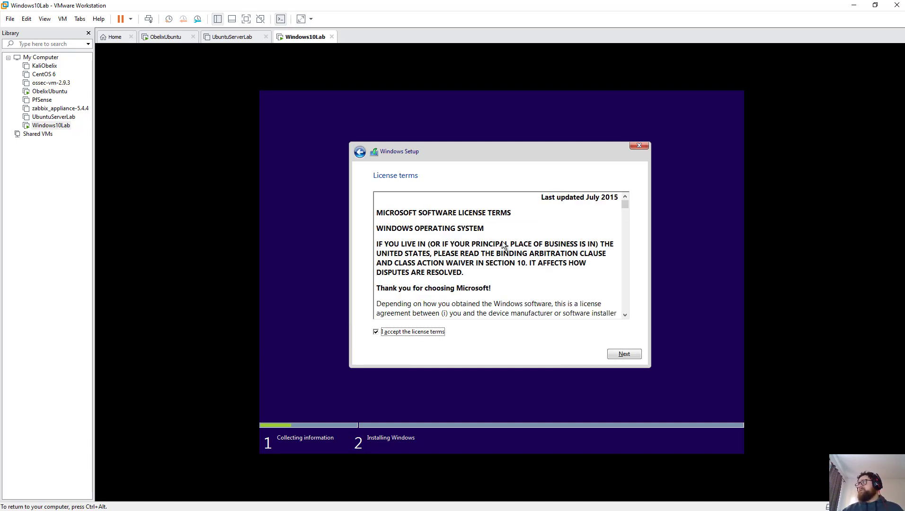
pyautogui.scroll(-5, 503, 241)
pyautogui.scroll(-15, 502, 242)
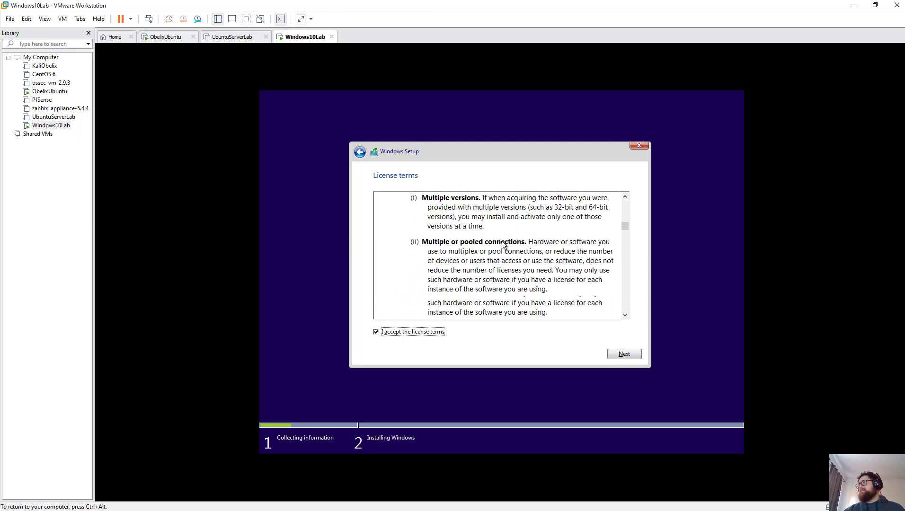
pyautogui.scroll(-12, 504, 245)
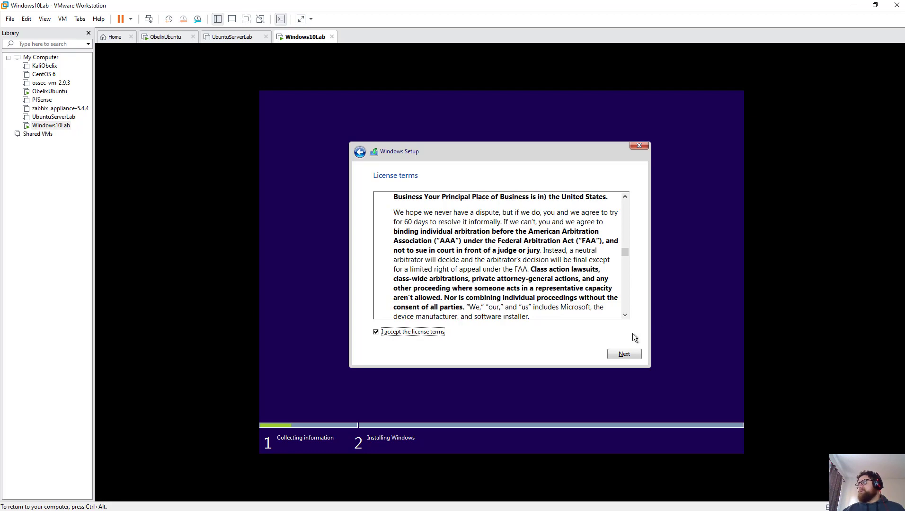
pyautogui.moveTo(624, 254); pyautogui.dragTo(634, 183)
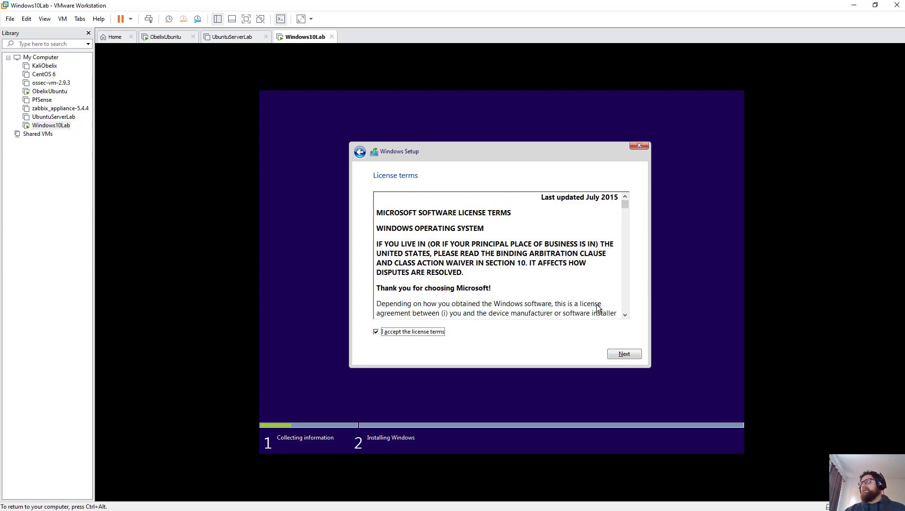
pyautogui.click(628, 358)
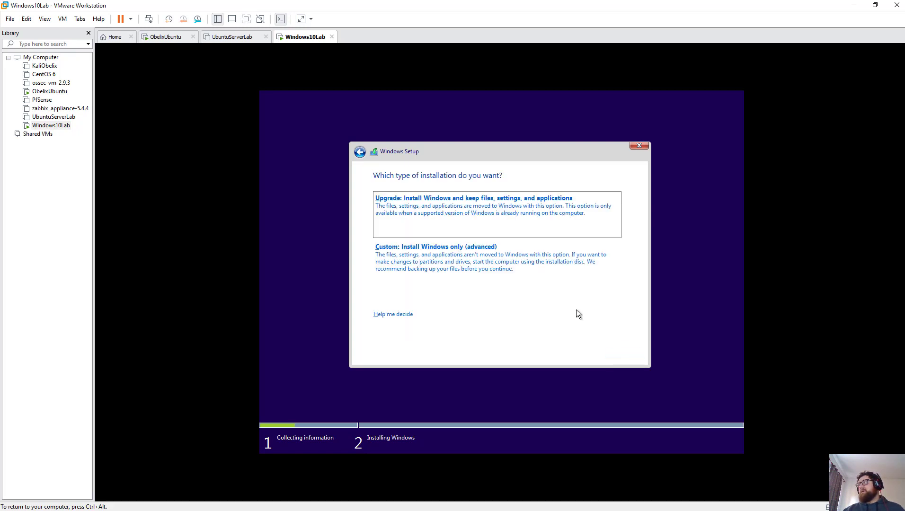
pyautogui.click(462, 268)
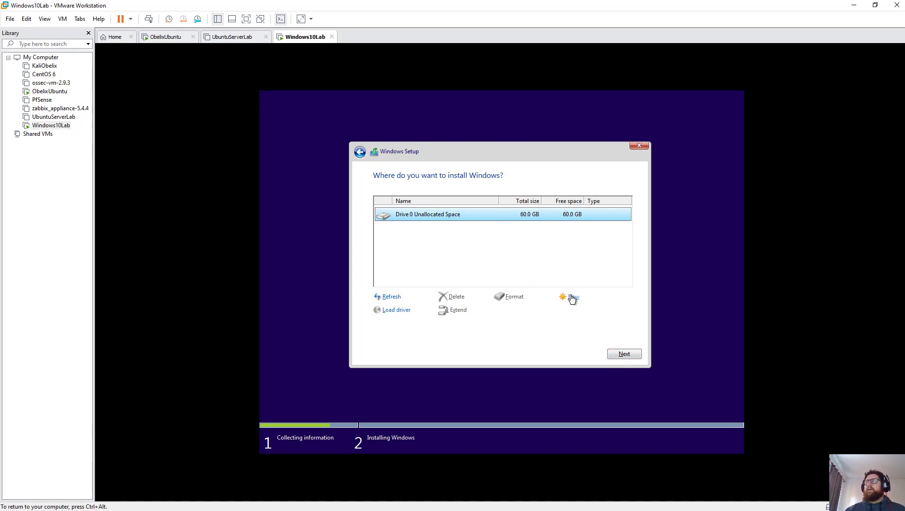
pyautogui.click(625, 354)
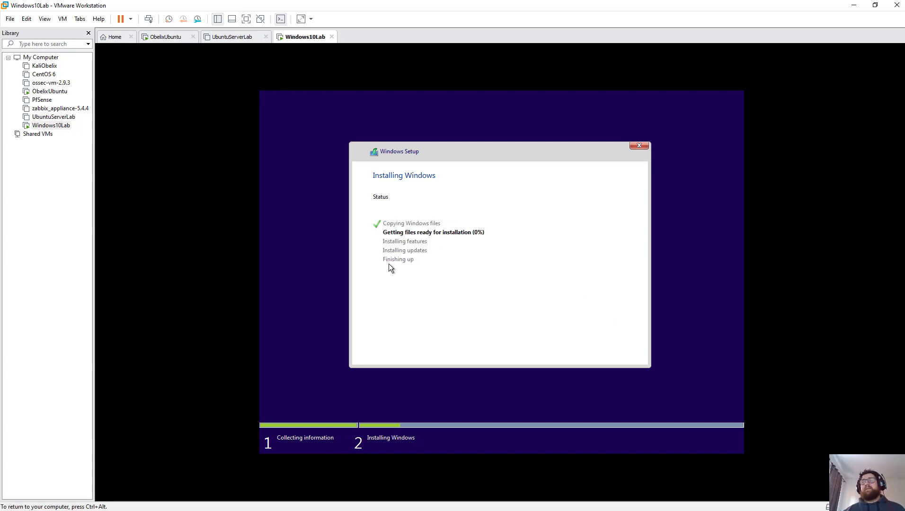
# Step: Release input from the Windows VM with Ctrl+Alt and go to the Workstation Home page
pyautogui.hotkey('ctrl', 'alt')
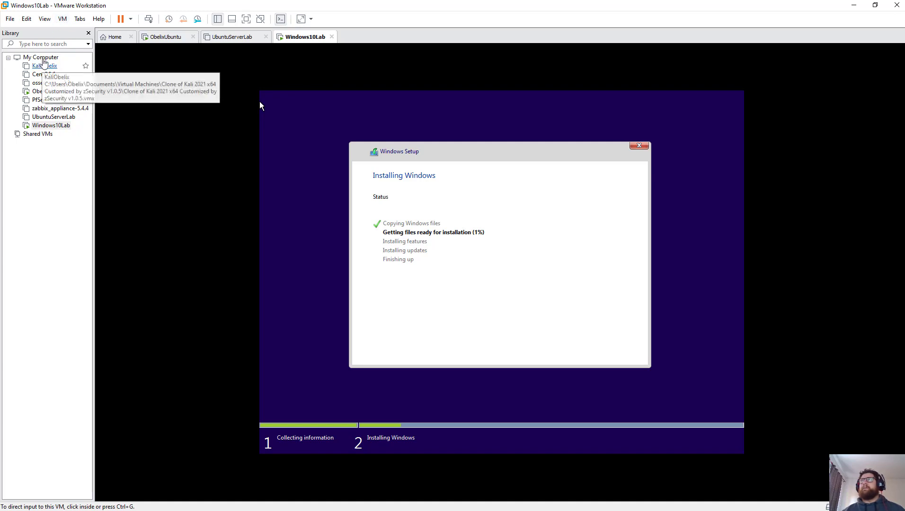
pyautogui.click(113, 38)
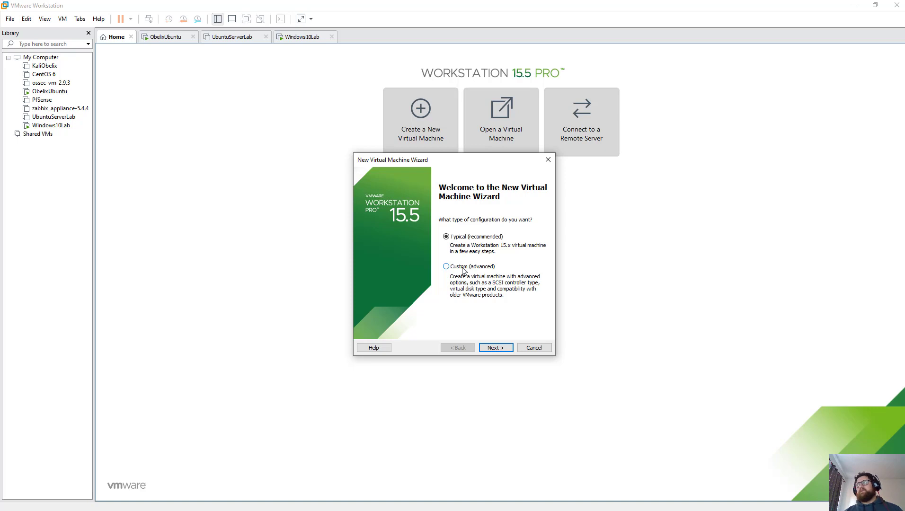
# Step: Choose a custom setup with default compatibility, OS installed later, and guest OS Other 64-bit
pyautogui.click(501, 348)
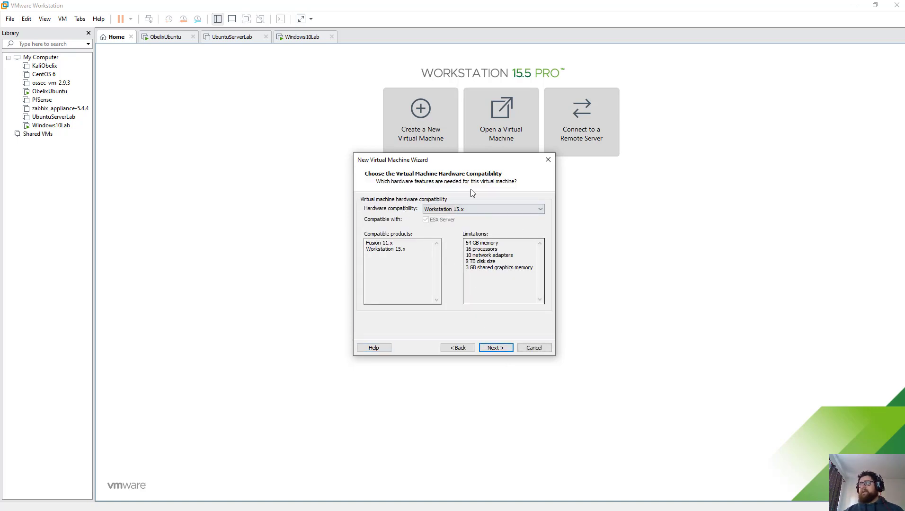
pyautogui.click(498, 349)
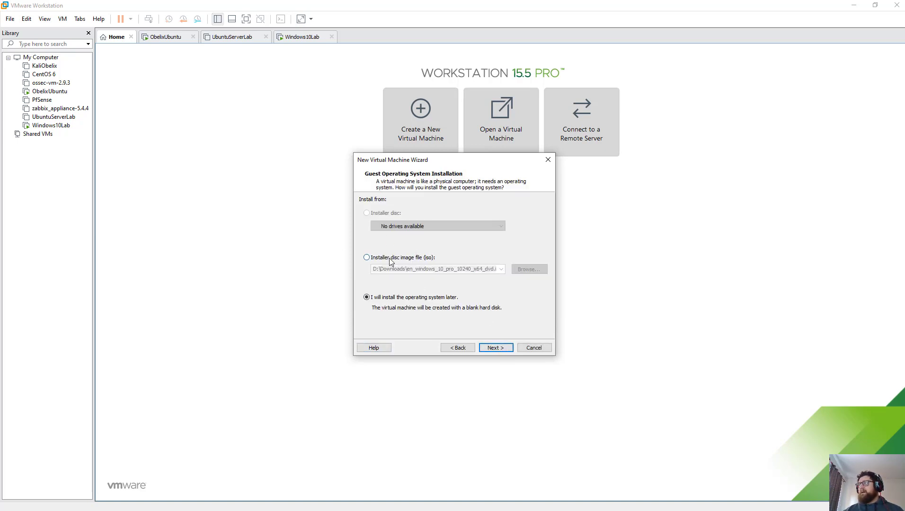
pyautogui.click(495, 348)
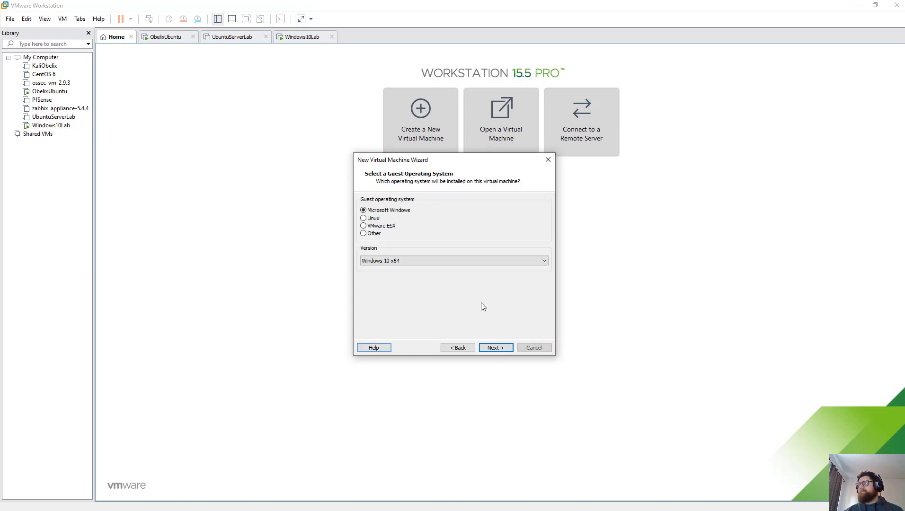
pyautogui.click(370, 234)
pyautogui.click(460, 259)
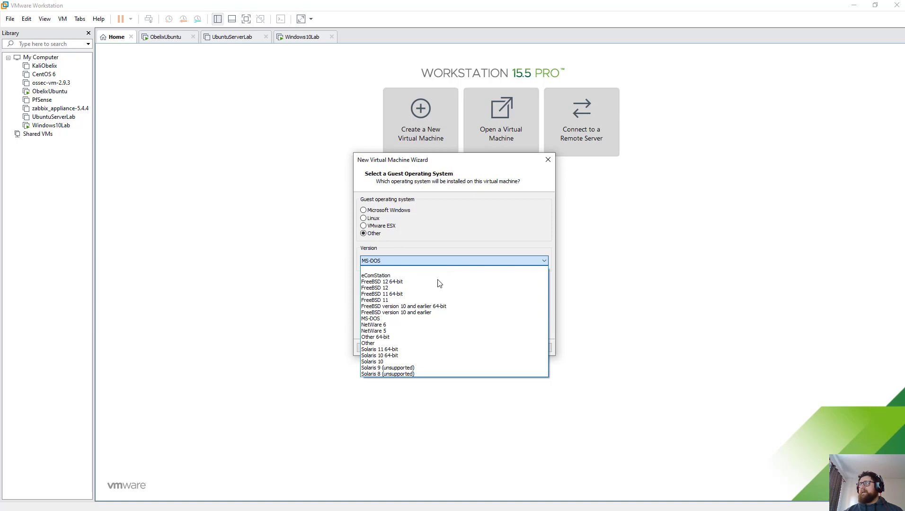
pyautogui.click(422, 337)
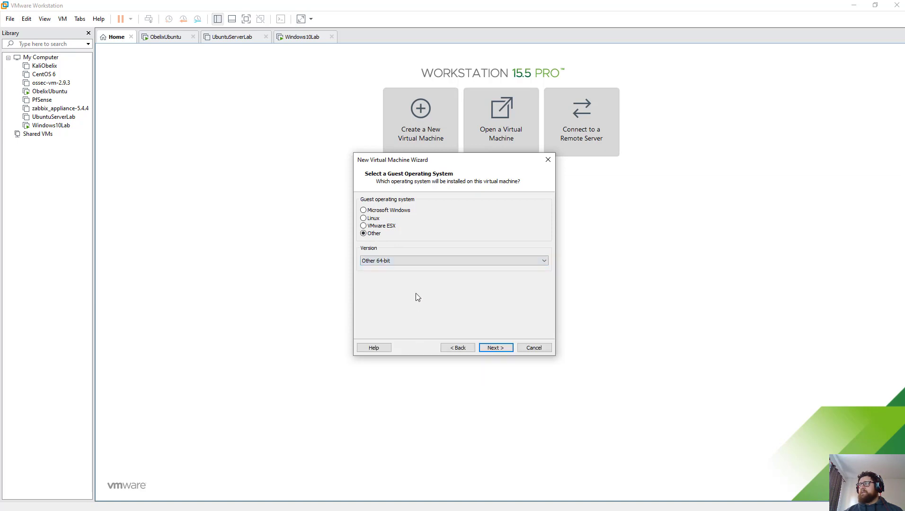
pyautogui.click(495, 348)
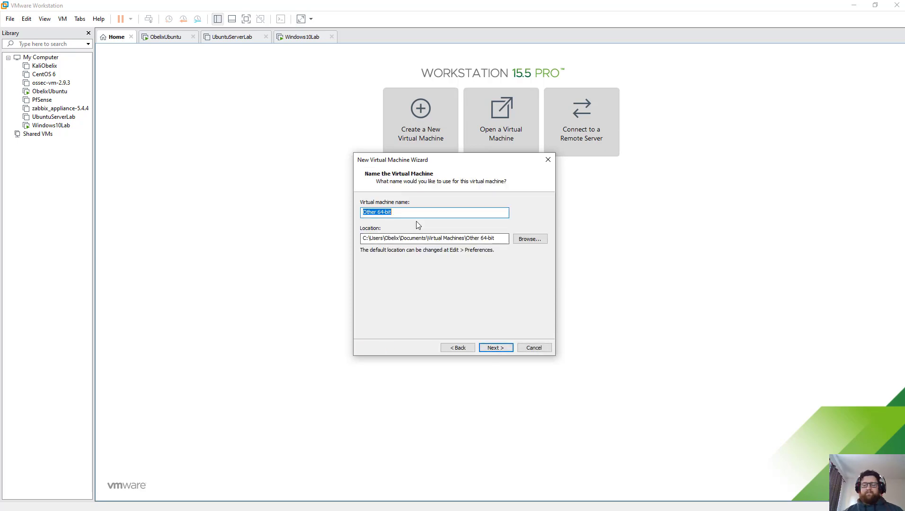
# Step: Name the virtual machine AndroidSecLab
pyautogui.write('Androidse')
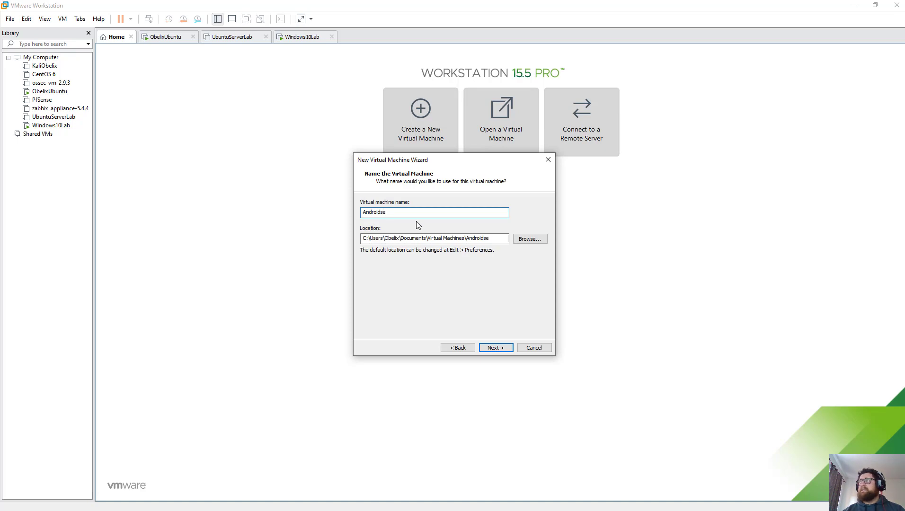
pyautogui.press('BackSpace')
pyautogui.write('SEC')
pyautogui.press('BackSpace')
pyautogui.press('BackSpace')
pyautogui.write('ecLab')
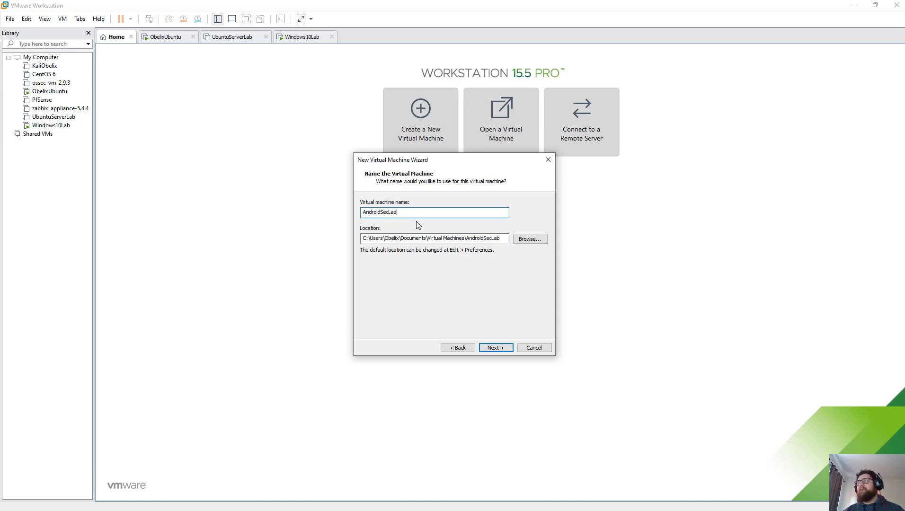
pyautogui.click(492, 348)
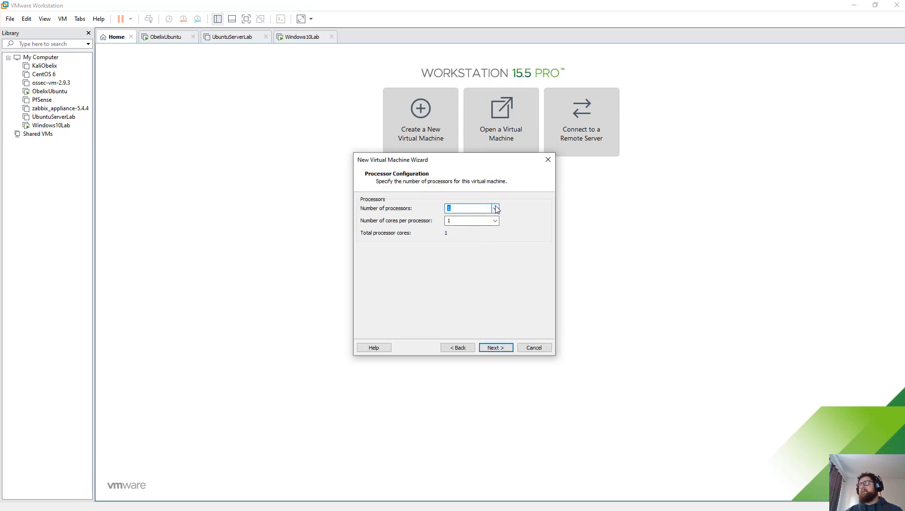
# Step: Set memory to 4096 MB, keep NAT, LSI Logic and IDE, and choose an existing virtual disk
pyautogui.click(502, 348)
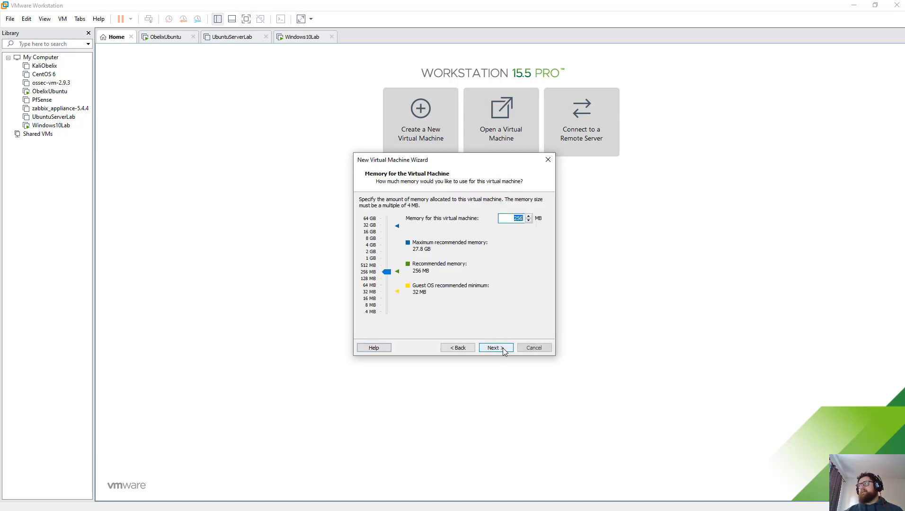
pyautogui.click(374, 252)
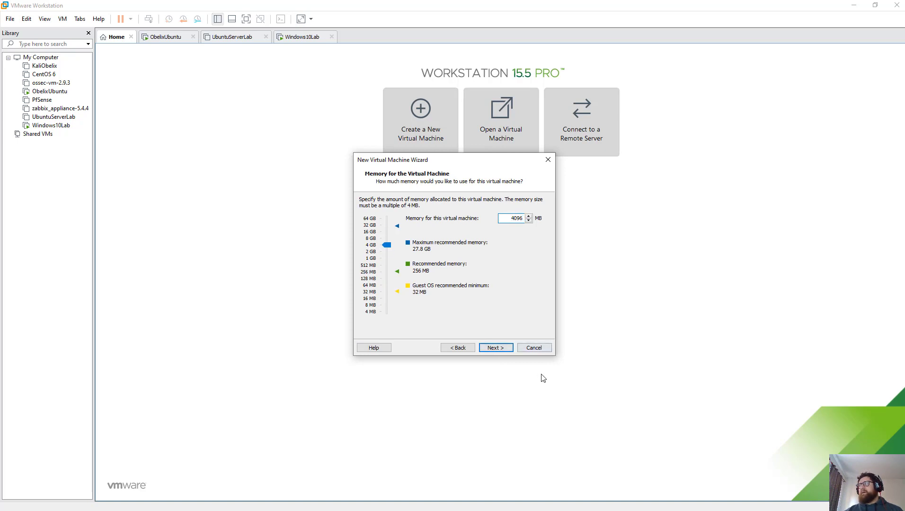
pyautogui.click(499, 349)
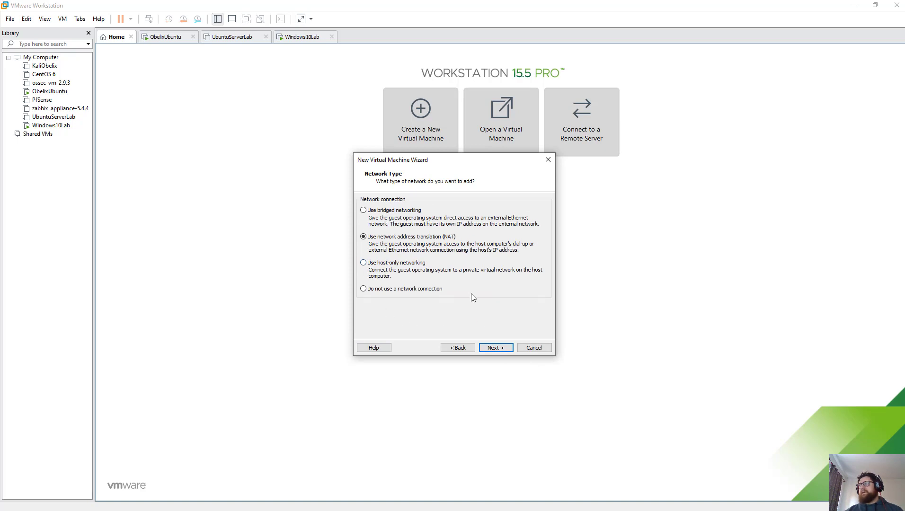
pyautogui.click(503, 349)
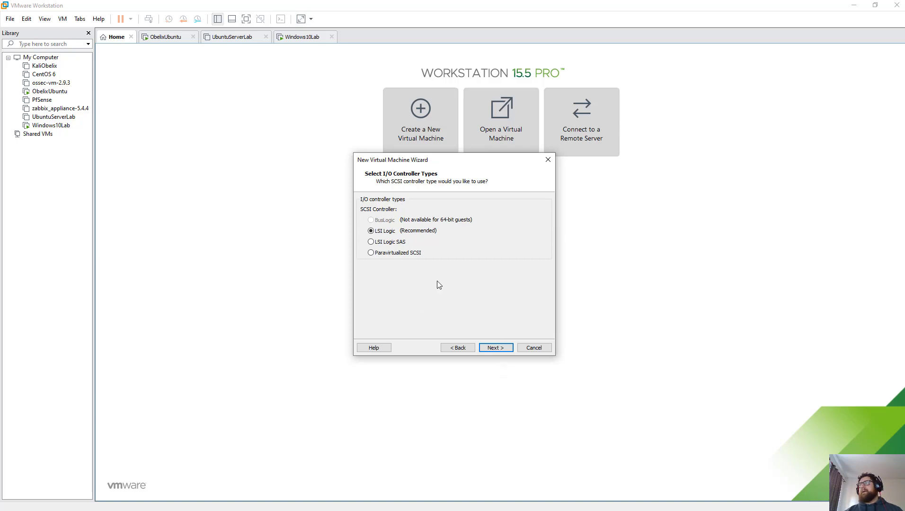
pyautogui.click(509, 352)
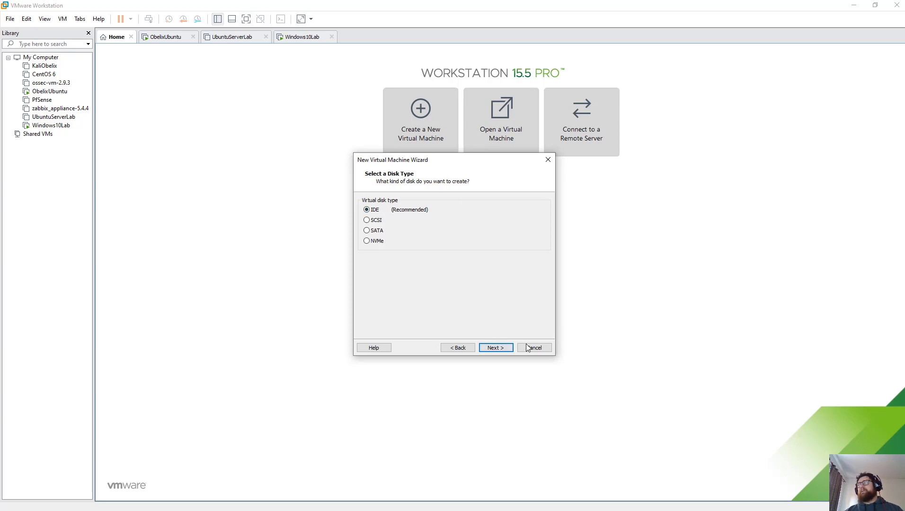
pyautogui.click(496, 349)
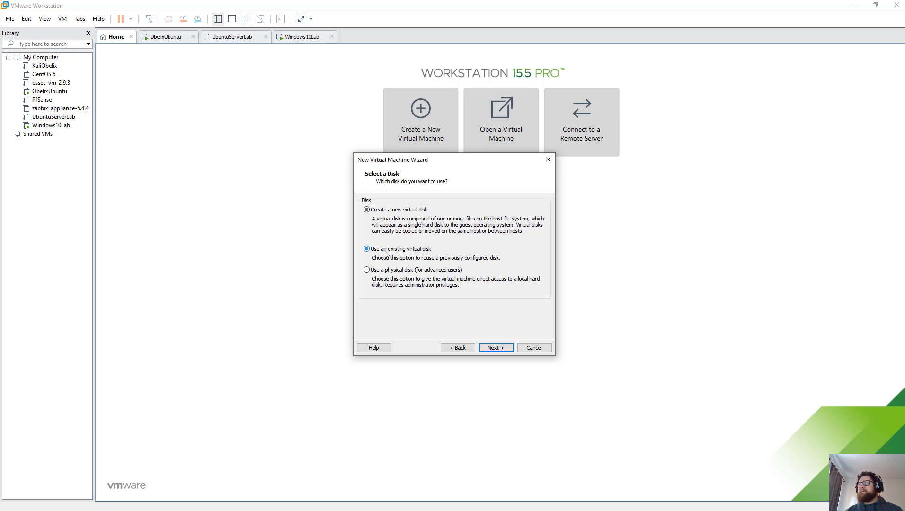
pyautogui.click(504, 348)
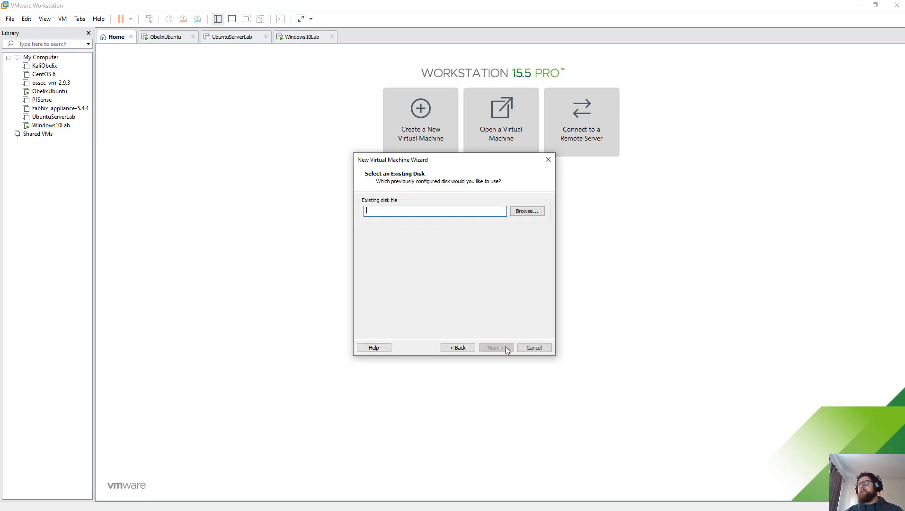
# Step: Attach Lineage CM 14.1-R5 (64bit).vmdk from the Android64bit folder, keeping its existing format
pyautogui.click(540, 212)
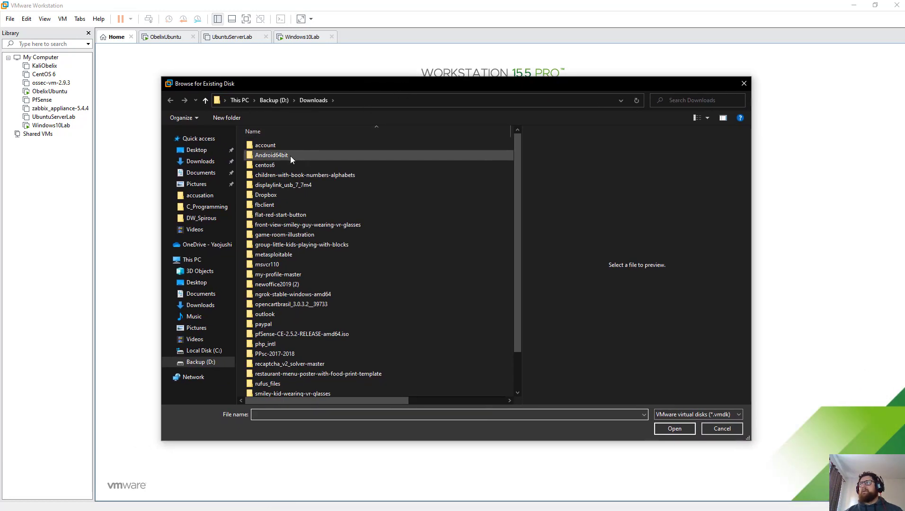
pyautogui.click(289, 156)
pyautogui.doubleClick(328, 159)
pyautogui.click(337, 148)
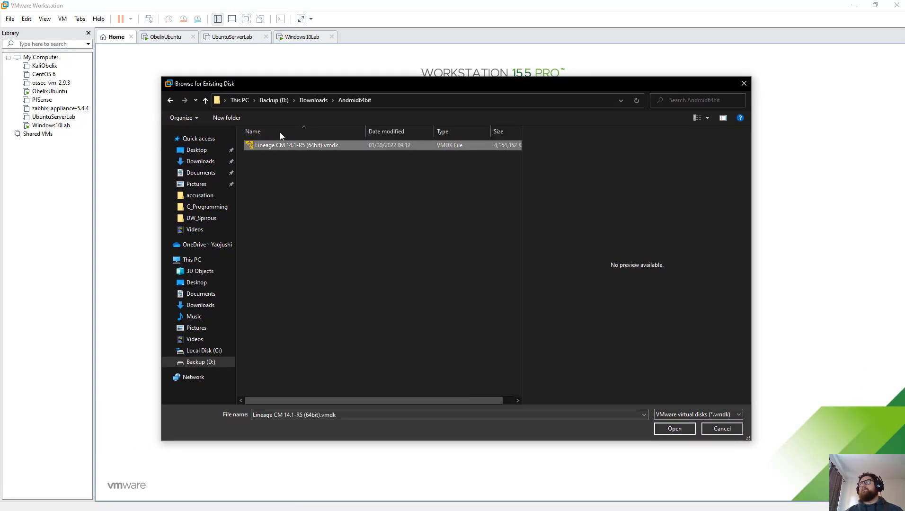
pyautogui.click(675, 429)
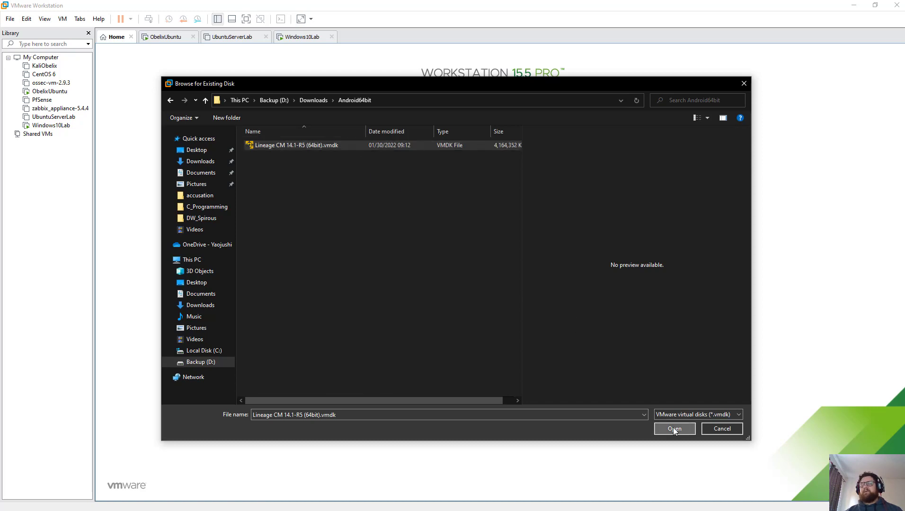
pyautogui.click(495, 347)
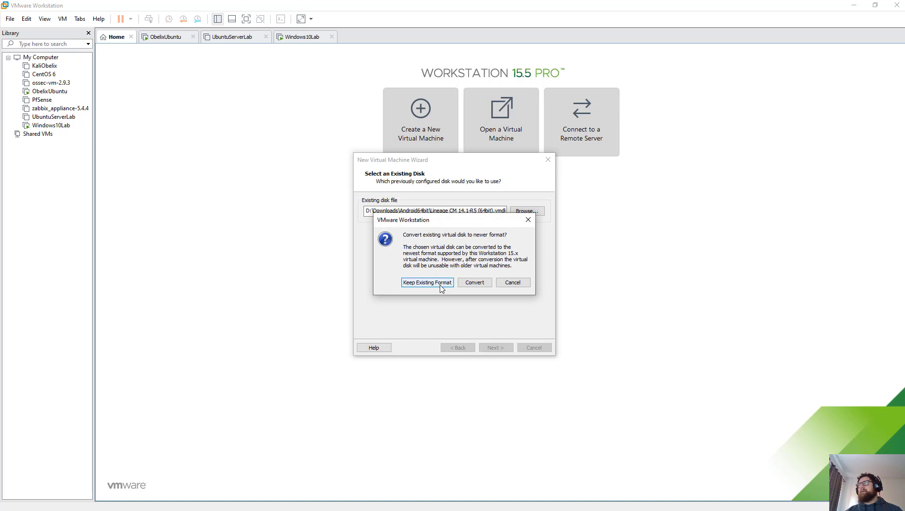
pyautogui.click(439, 284)
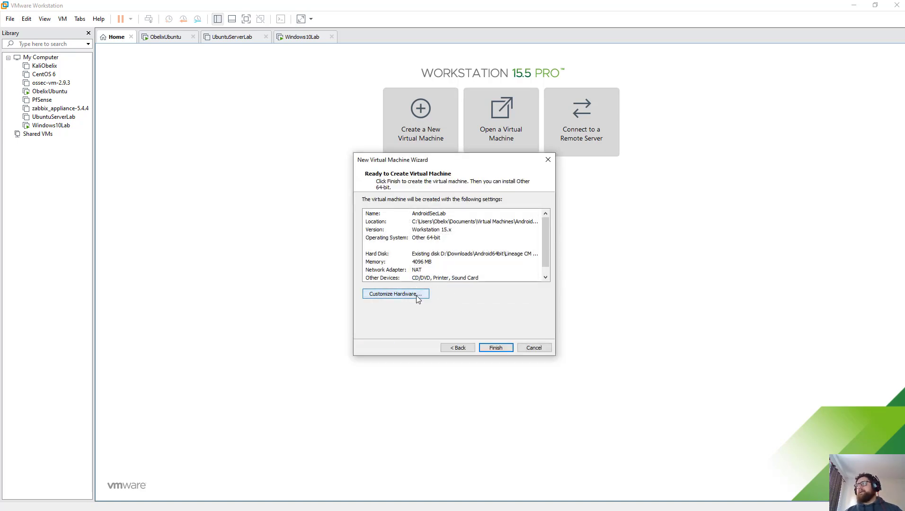
# Step: Review the hardware without changes and finish creating AndroidSecLab
pyautogui.click(397, 295)
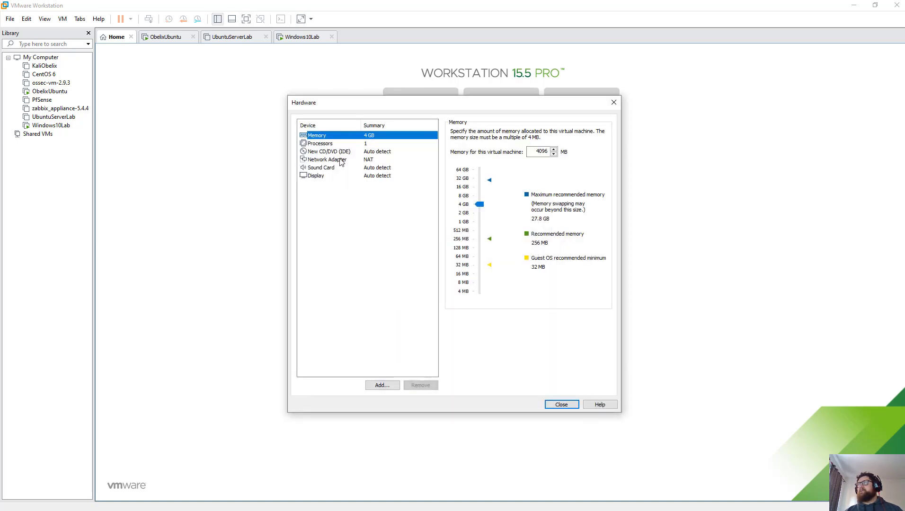
pyautogui.click(563, 405)
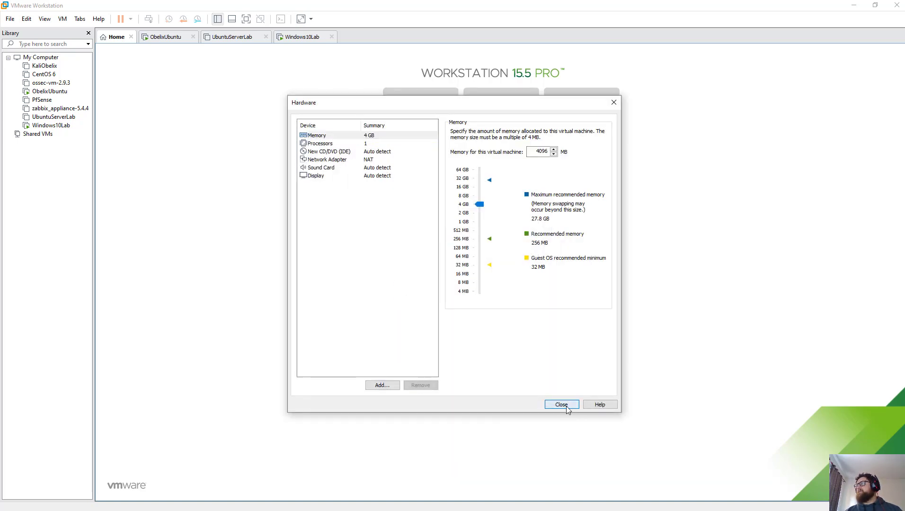
pyautogui.click(496, 347)
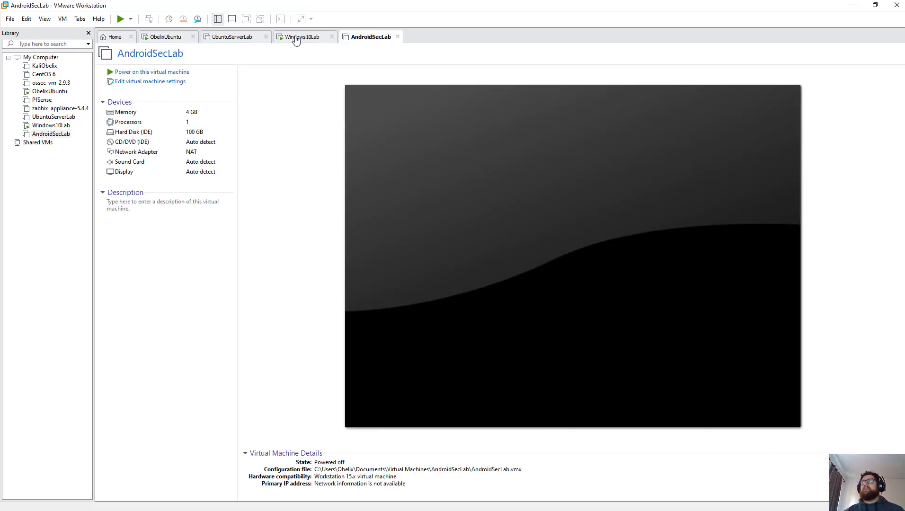
# Step: Check the Windows10Lab install progress and AndroidSecLab tab, then return to Home
pyautogui.click(303, 38)
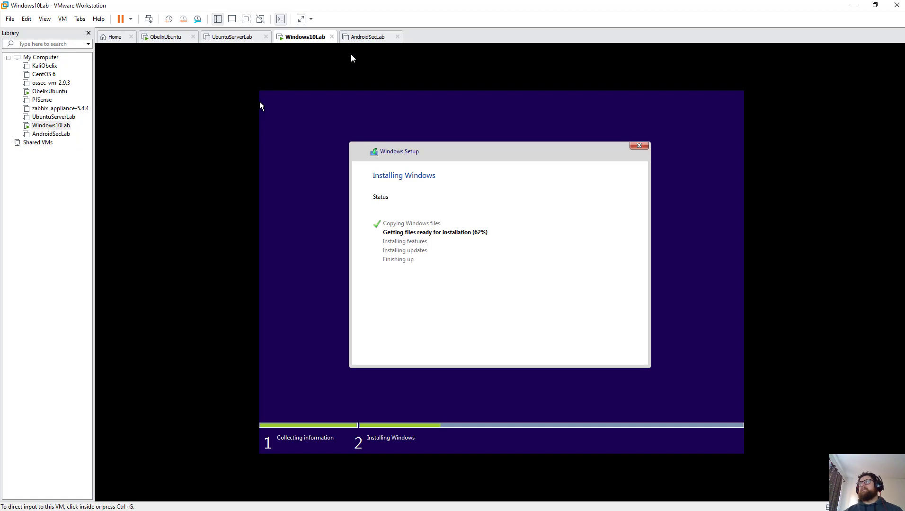
pyautogui.click(358, 39)
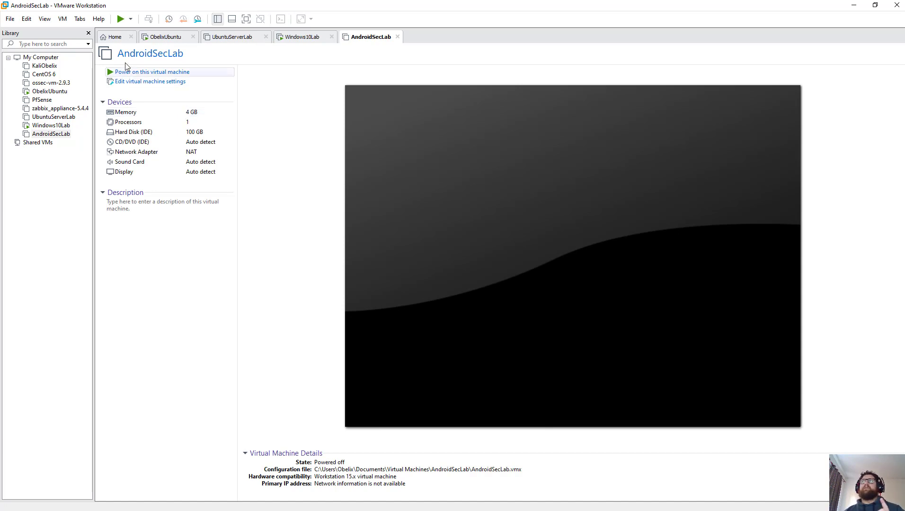
pyautogui.click(117, 40)
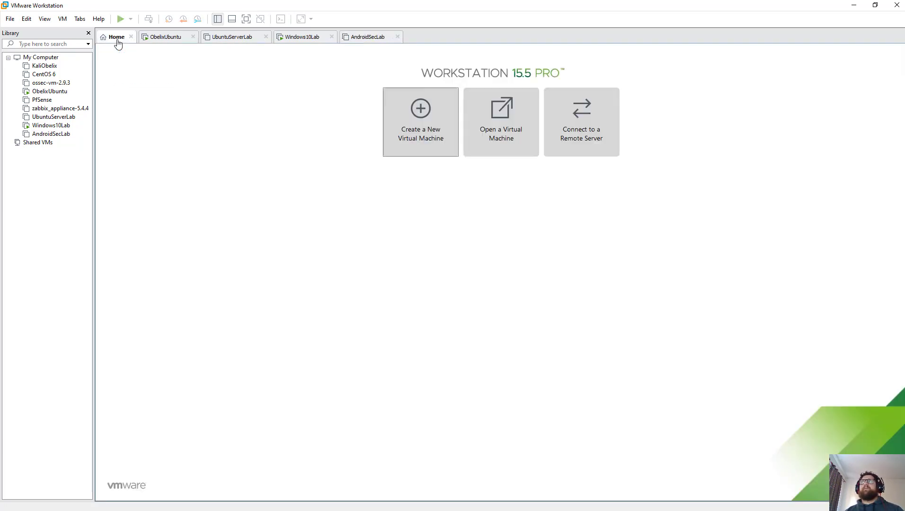
# Step: Start a custom new VM with OS installed later, guest Linux Debian 9.x, named MetasploitableLab
pyautogui.click(412, 135)
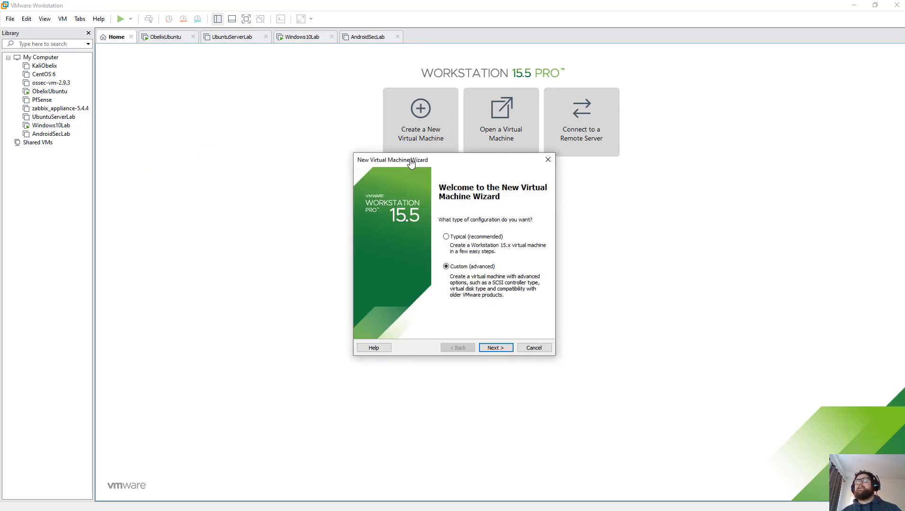
pyautogui.click(496, 348)
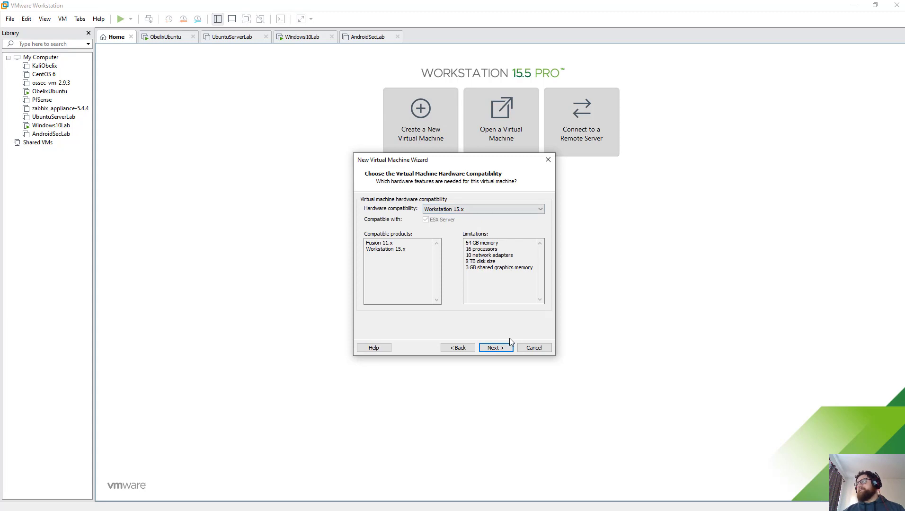
pyautogui.click(496, 349)
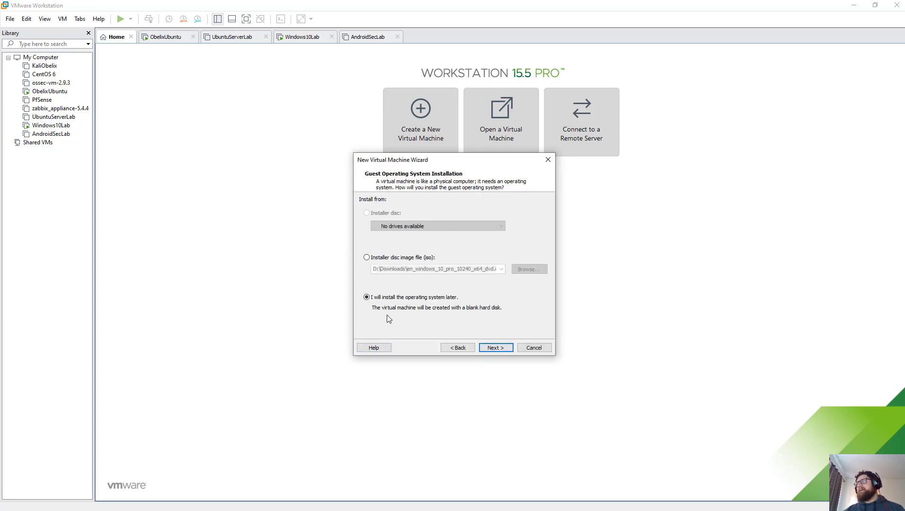
pyautogui.click(496, 349)
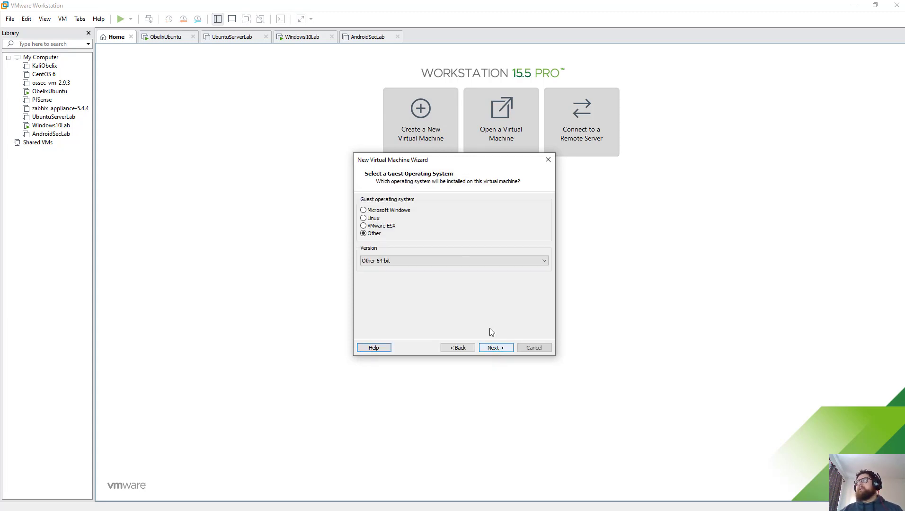
pyautogui.click(417, 261)
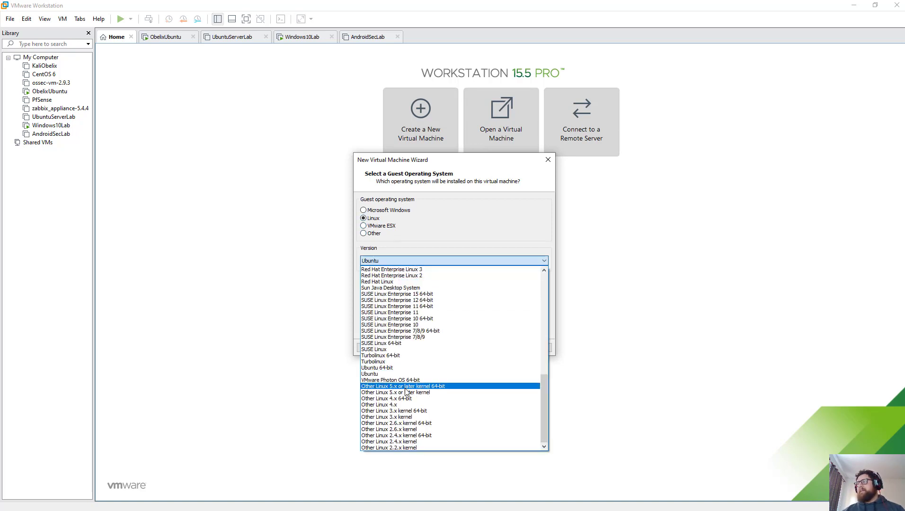
pyautogui.scroll(13, 405, 391)
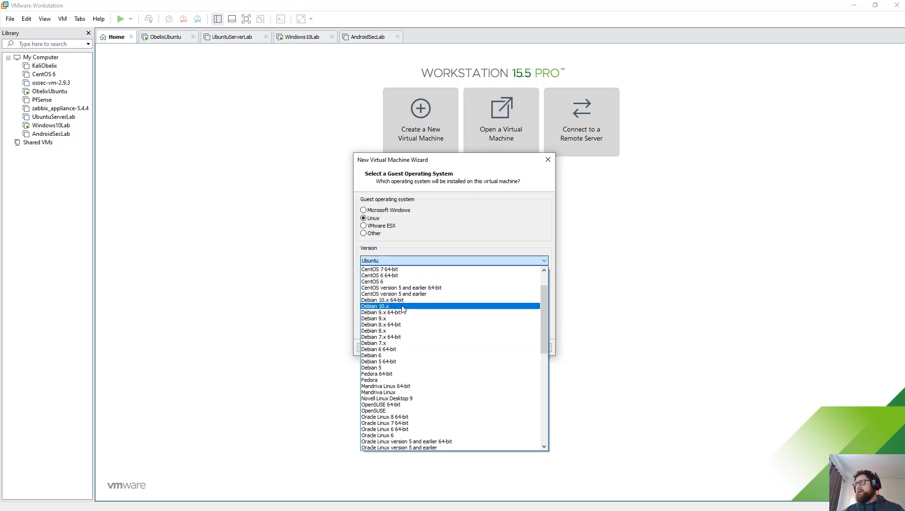
pyautogui.click(402, 319)
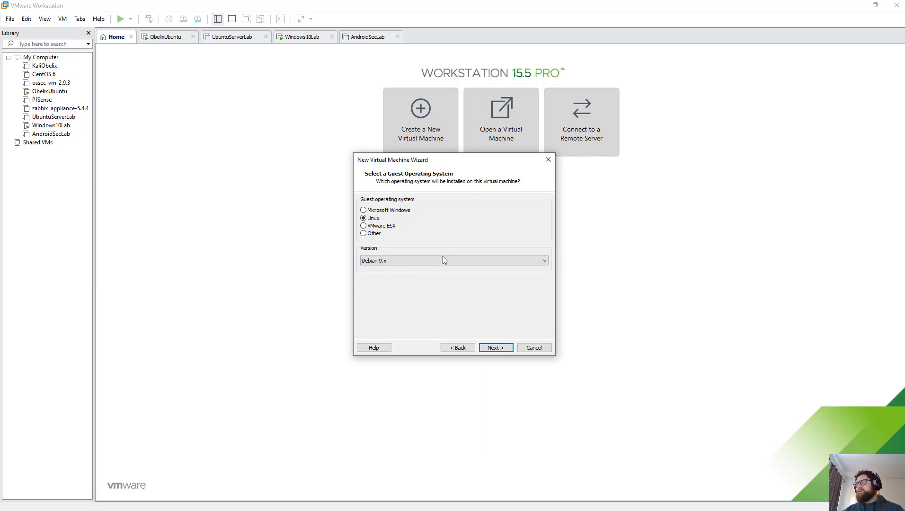
pyautogui.click(500, 350)
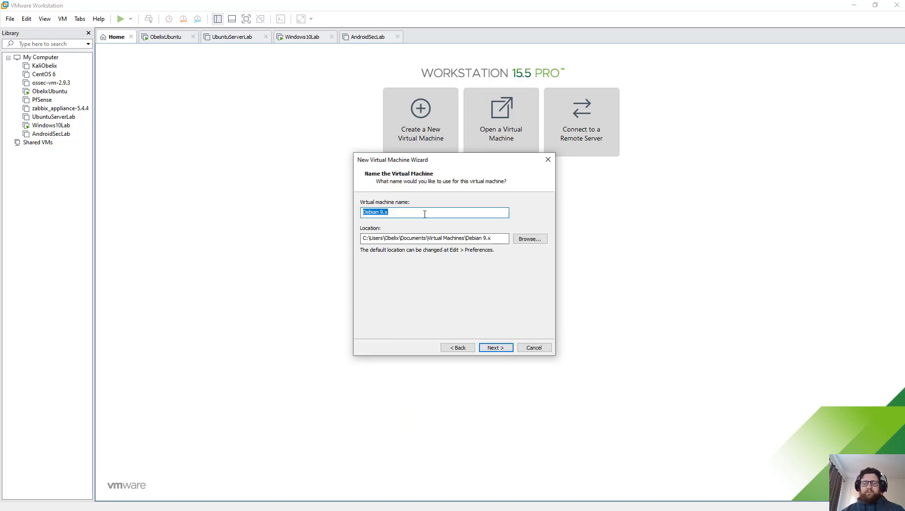
pyautogui.write('MetasploitableLab')
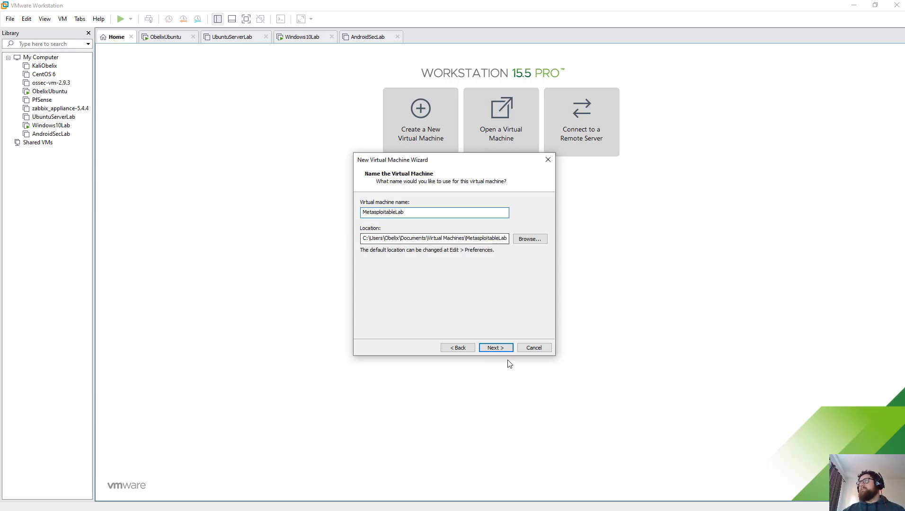
# Step: Keep one processor, set memory to 1448 MB, keep NAT, controller and SCSI defaults, and reuse an existing disk
pyautogui.click(496, 348)
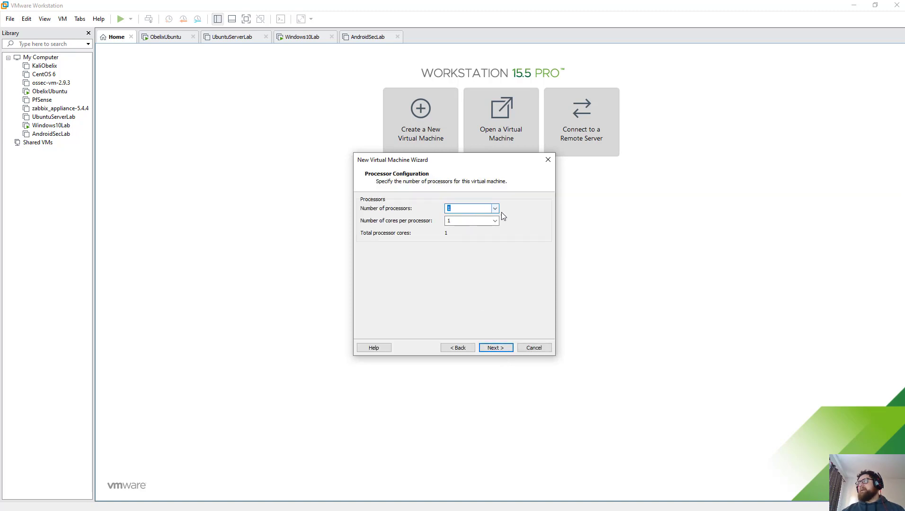
pyautogui.click(495, 348)
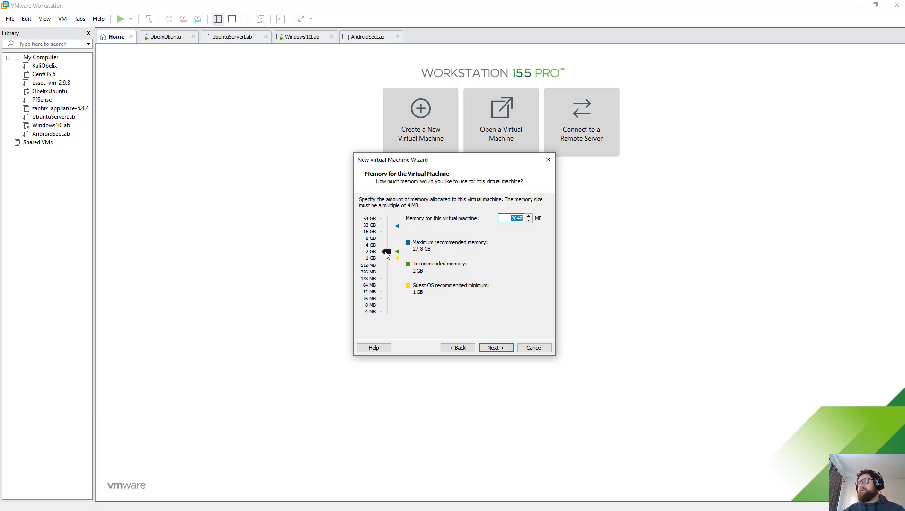
pyautogui.moveTo(387, 256); pyautogui.dragTo(387, 258)
pyautogui.click(496, 348)
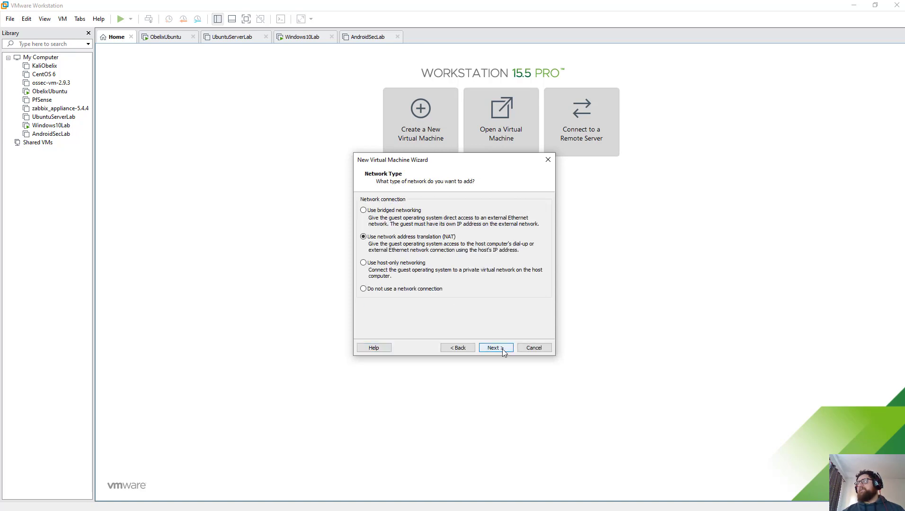
pyautogui.click(502, 349)
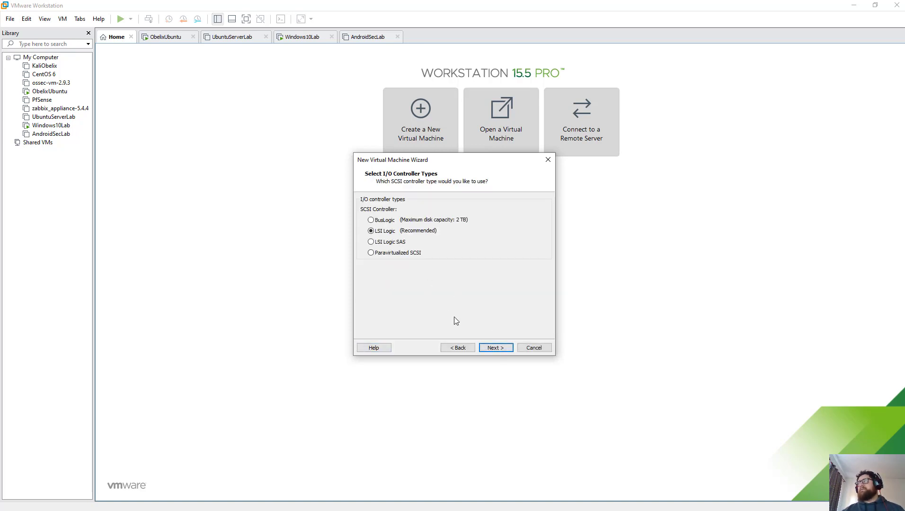
pyautogui.click(501, 348)
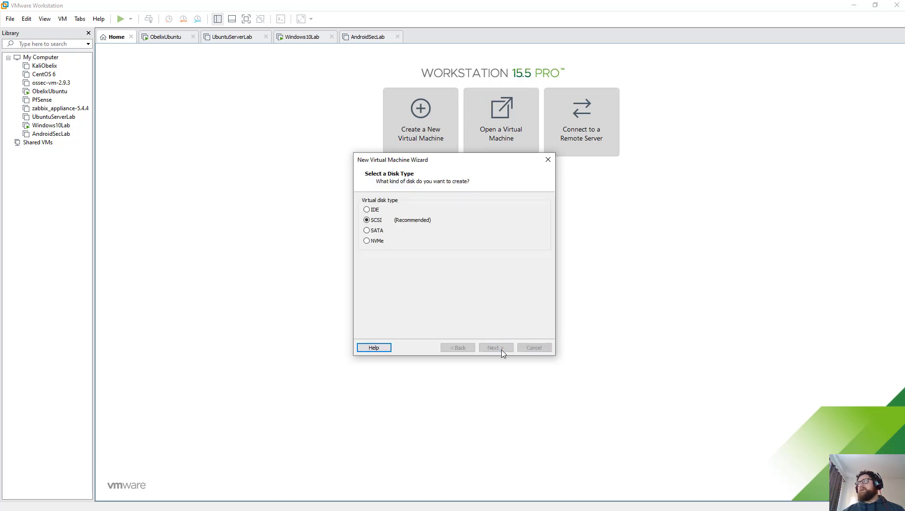
pyautogui.click(501, 350)
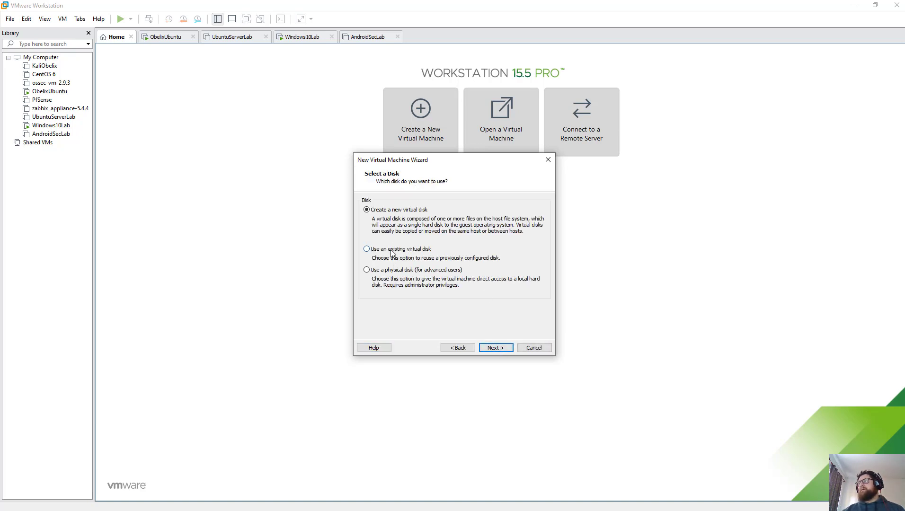
pyautogui.click(502, 349)
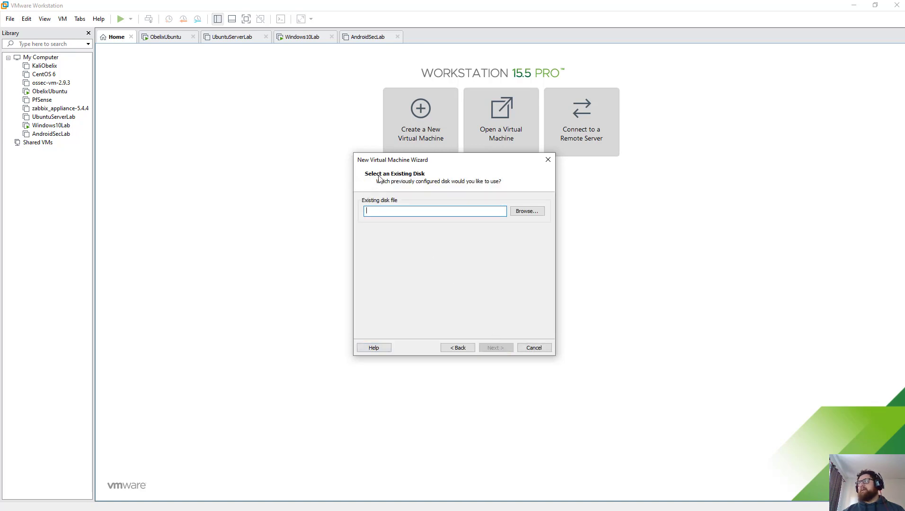
# Step: Select D:\Downloads\metasploitable\Metasploitable.vmdk as the disk and answer the format conversion prompt
pyautogui.click(525, 214)
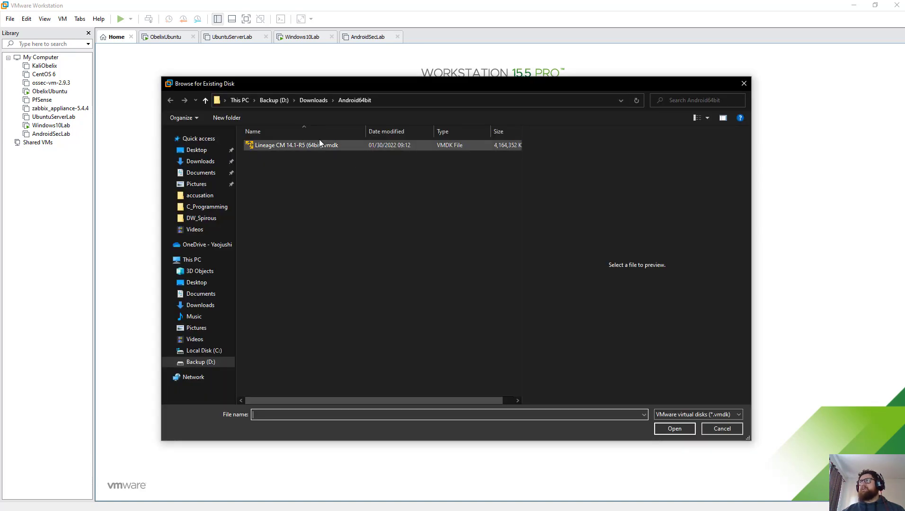
pyautogui.click(311, 100)
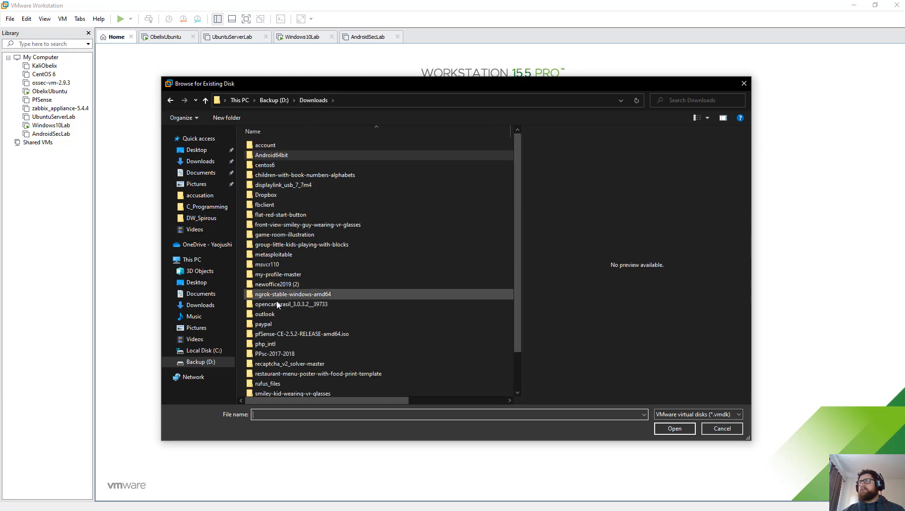
pyautogui.doubleClick(273, 254)
pyautogui.click(280, 145)
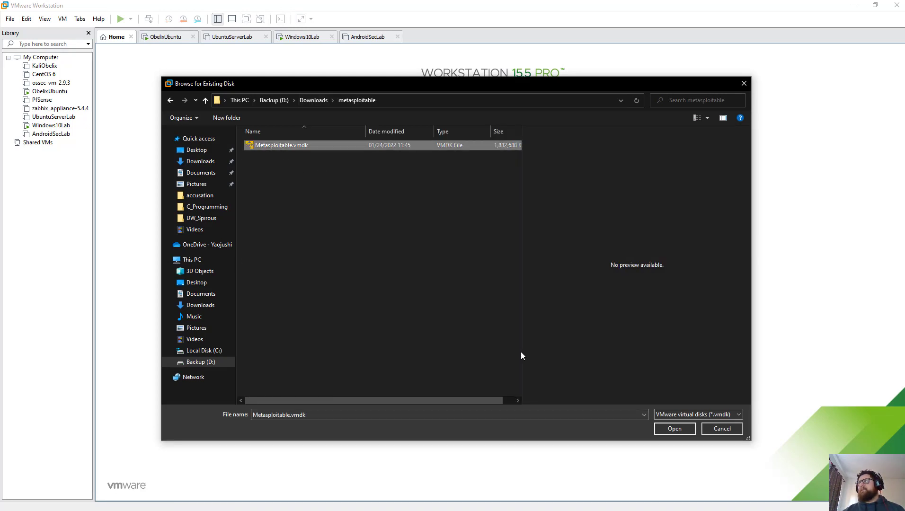
pyautogui.click(675, 429)
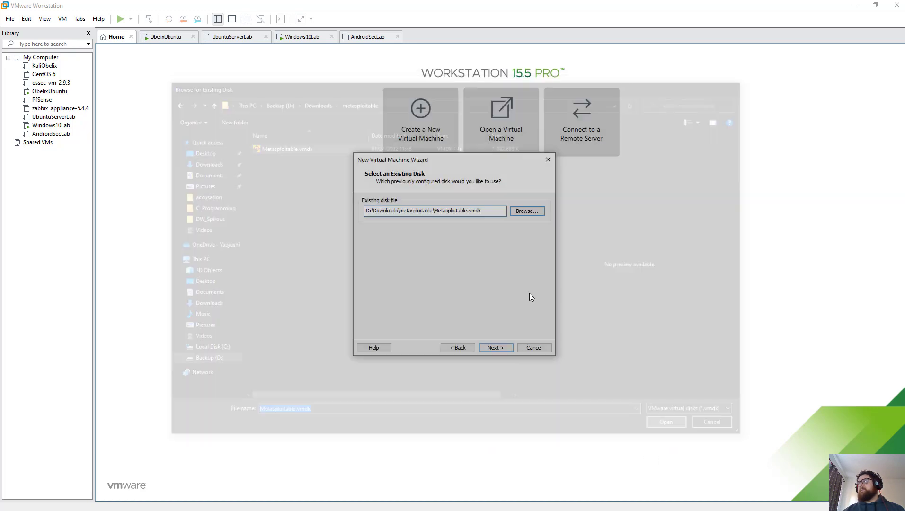
pyautogui.click(494, 347)
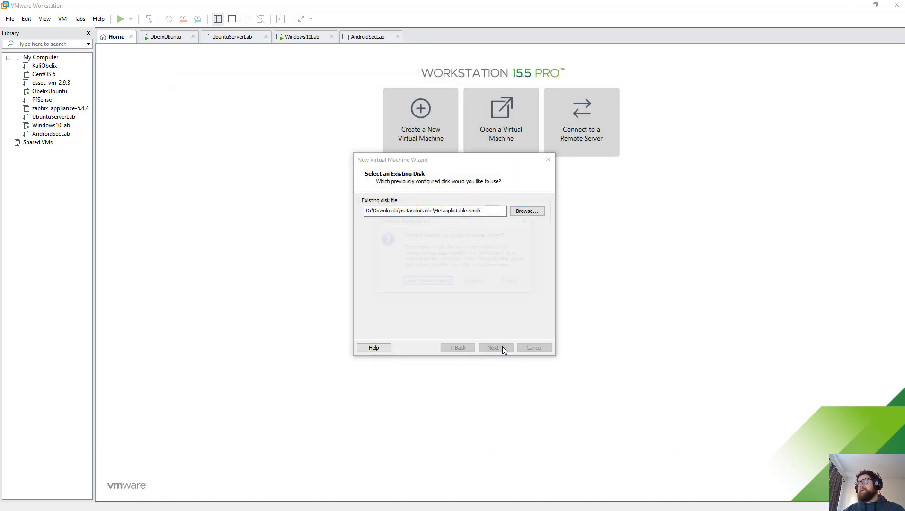
pyautogui.click(437, 282)
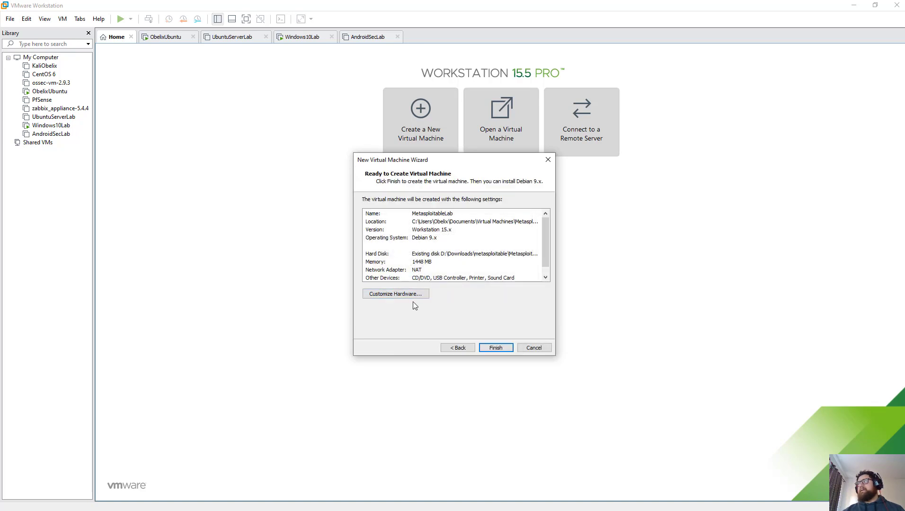
# Step: Remove the printer from the hardware and finish creating MetasploitableLab
pyautogui.click(381, 296)
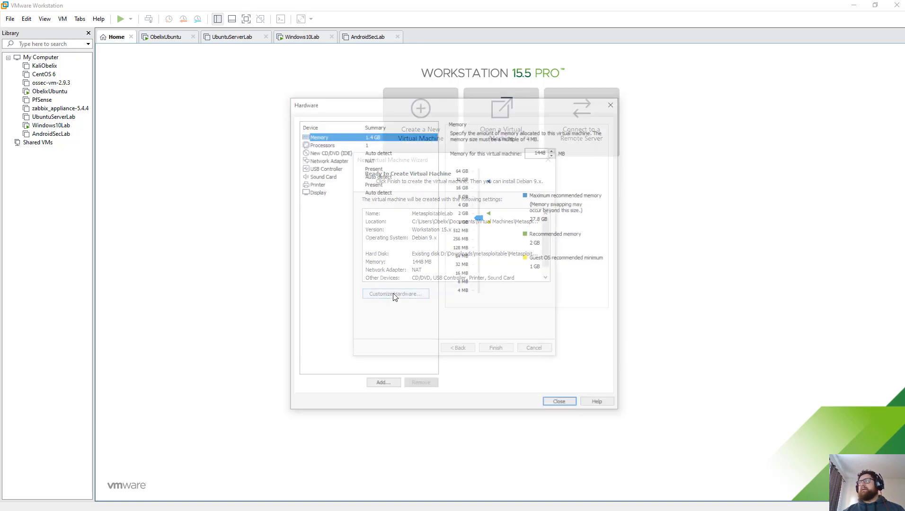
pyautogui.click(327, 184)
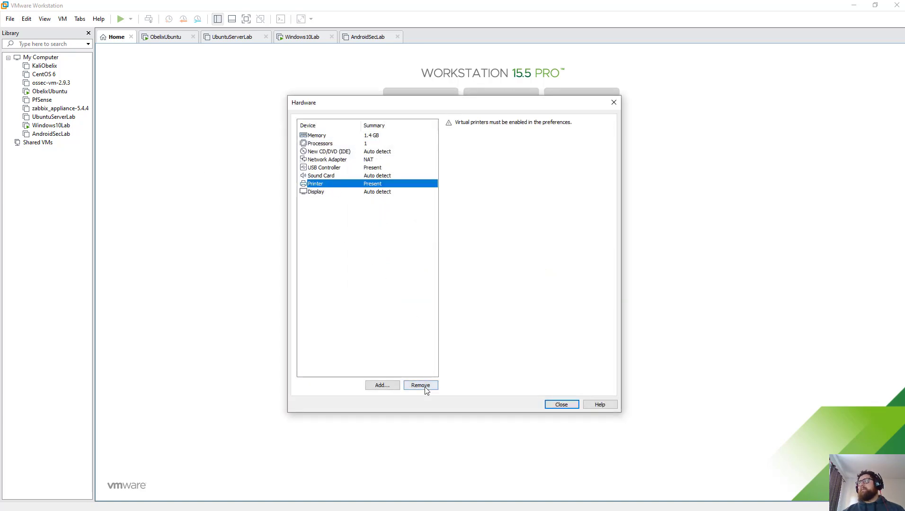
pyautogui.click(421, 386)
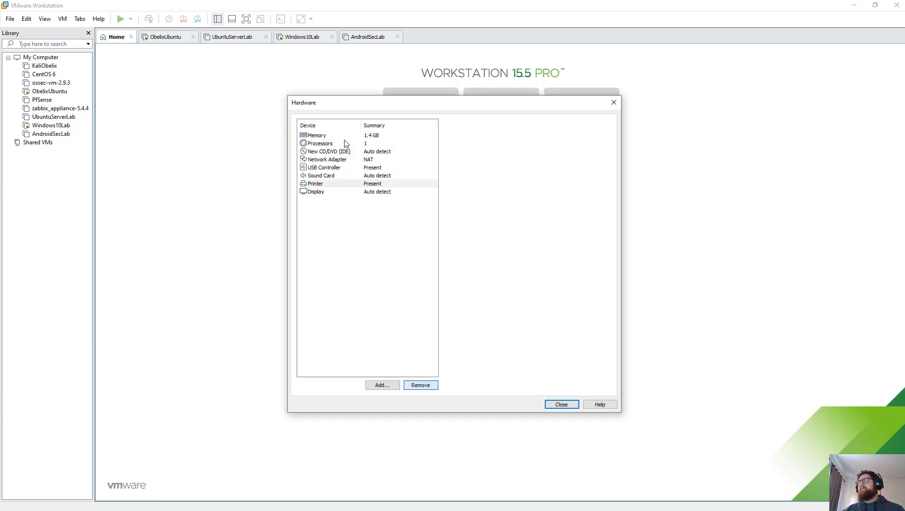
pyautogui.click(560, 406)
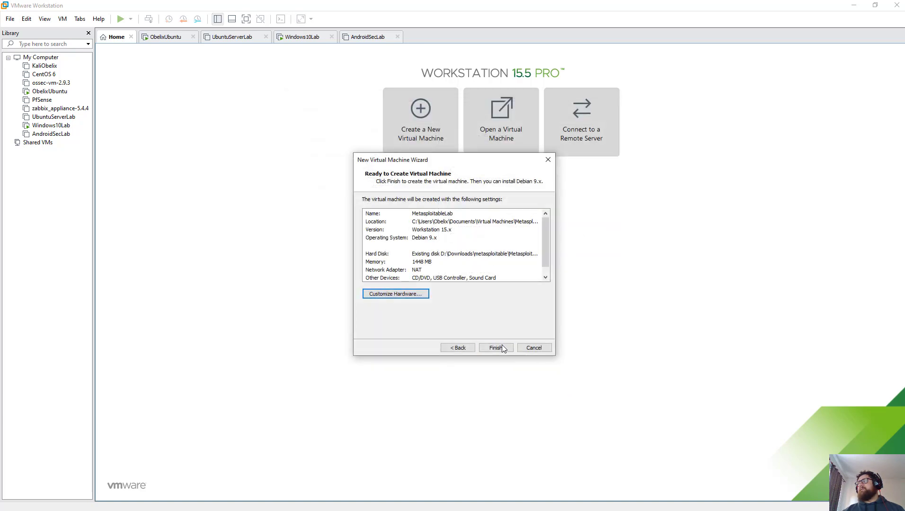
pyautogui.click(502, 345)
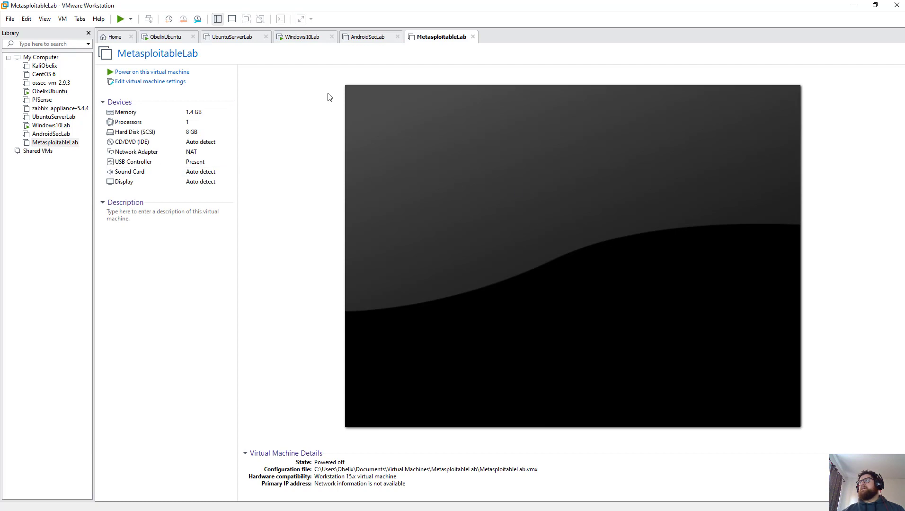
# Step: Power on MetasploitableLab, decline reconnecting the unavailable device, and switch to Windows10Lab
pyautogui.click(147, 72)
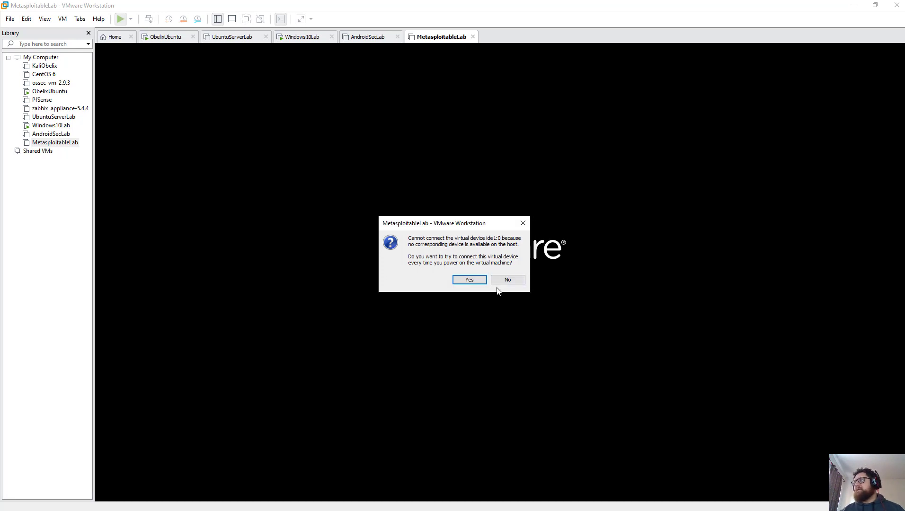
pyautogui.click(504, 281)
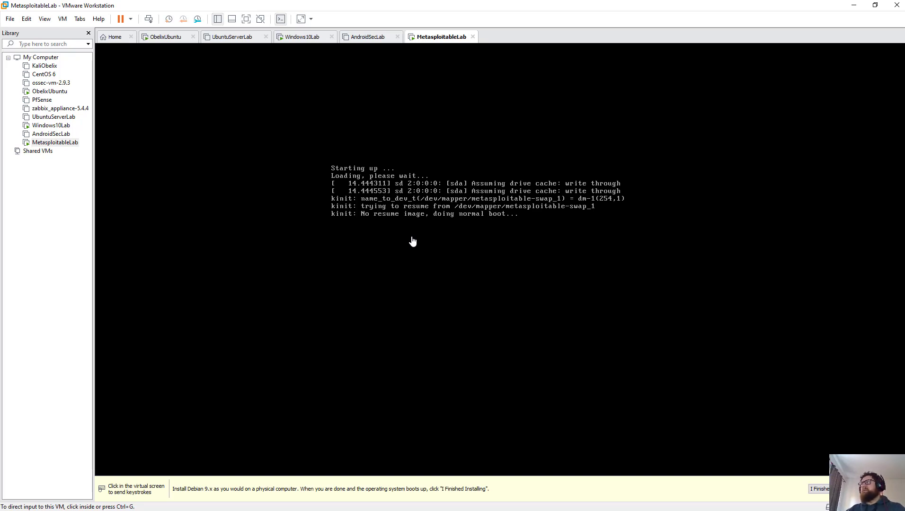
pyautogui.click(300, 36)
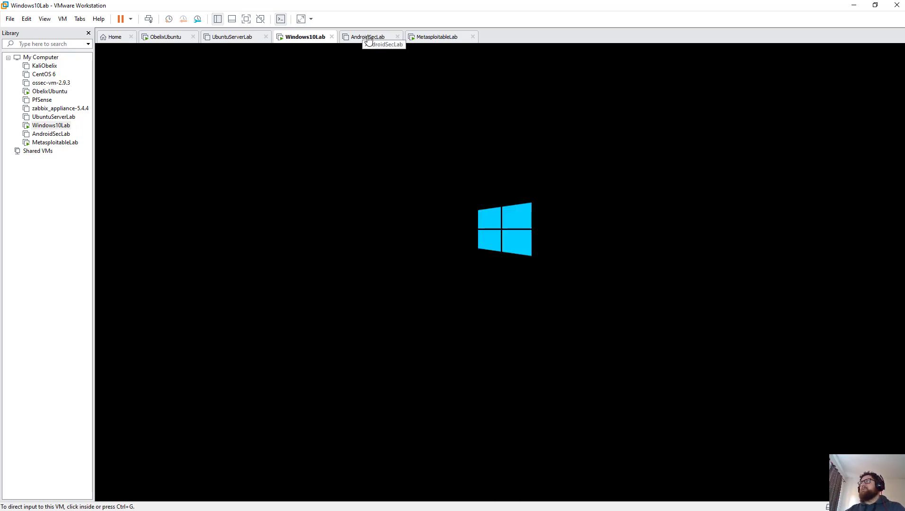
# Step: Power on UbuntuServerLab and KaliObelix, moving the KaliObelix tab right after Home
pyautogui.click(239, 39)
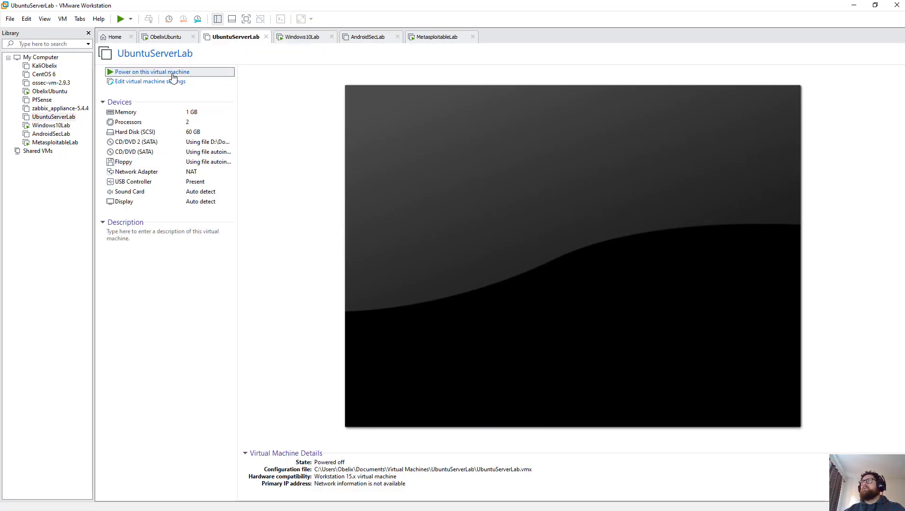
pyautogui.click(193, 71)
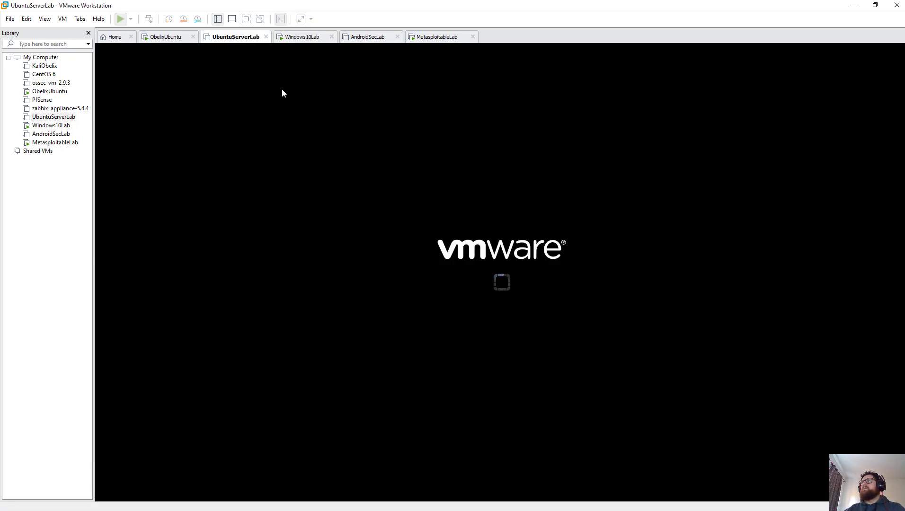
pyautogui.click(436, 39)
pyautogui.click(363, 42)
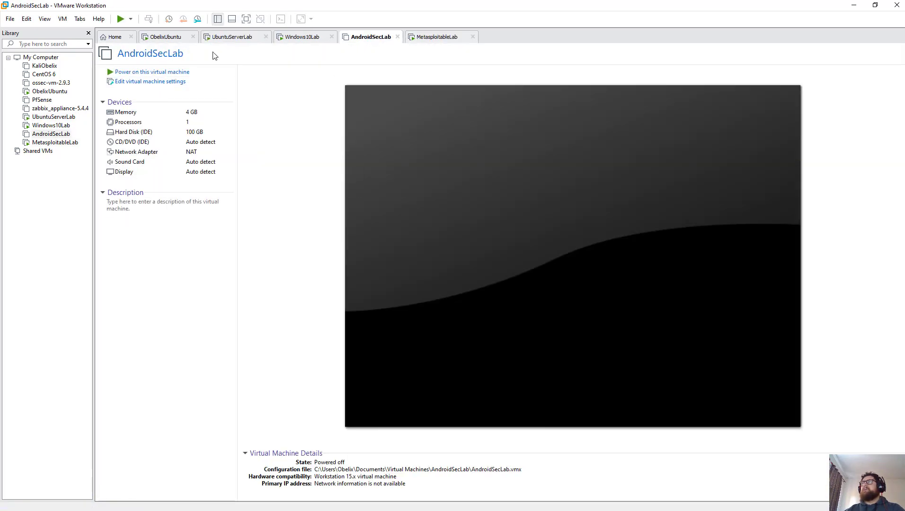
pyautogui.click(304, 38)
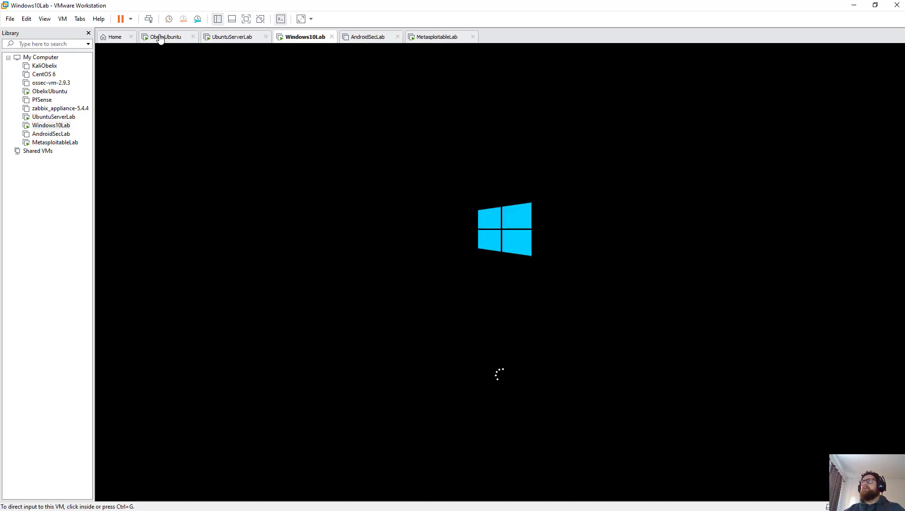
pyautogui.click(46, 67)
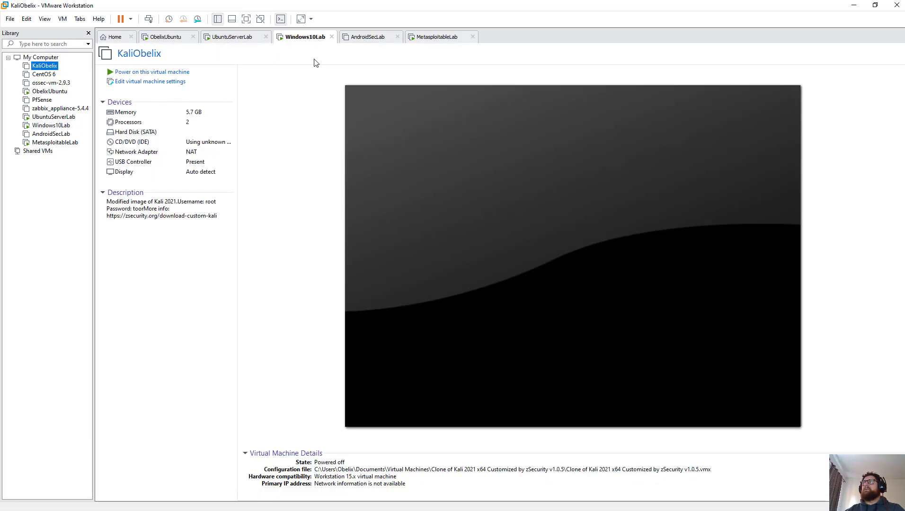
pyautogui.moveTo(505, 41); pyautogui.dragTo(163, 38)
pyautogui.click(152, 72)
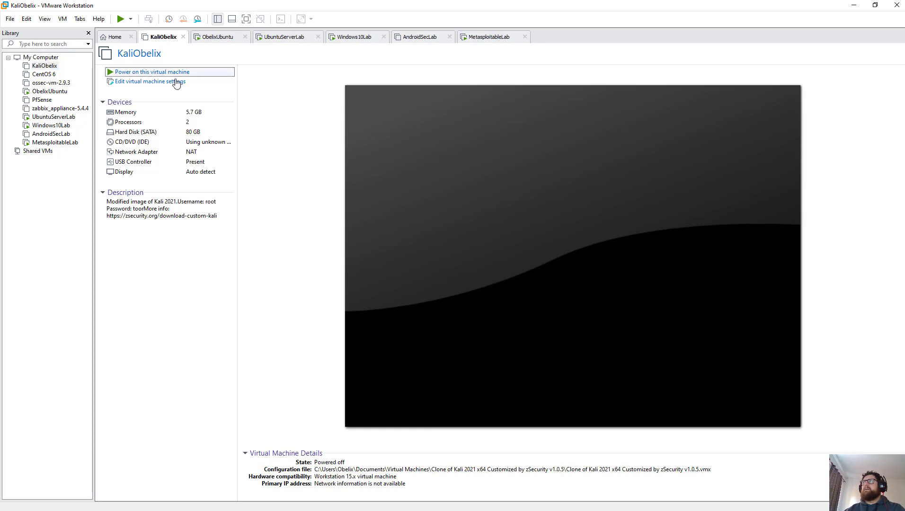
# Step: Check each VM's boot progress, then focus the MetasploitableLab console at its login prompt
pyautogui.click(504, 37)
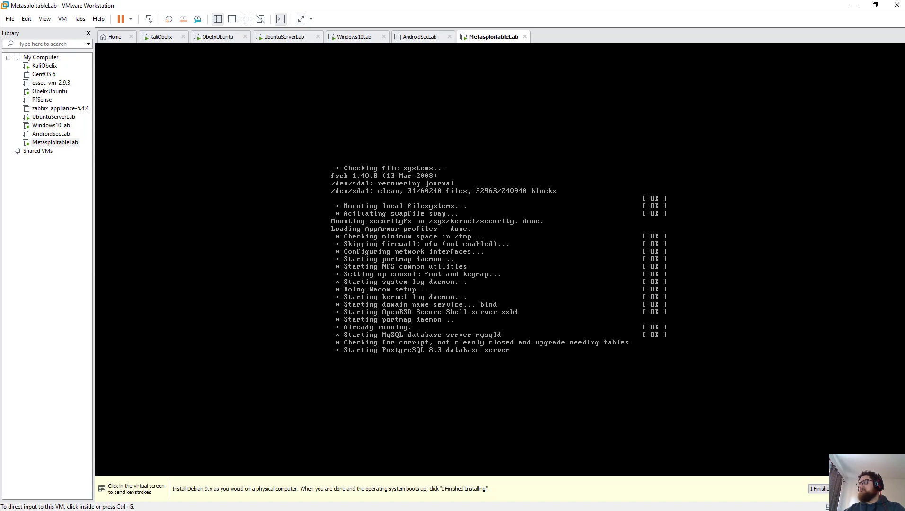
pyautogui.click(819, 489)
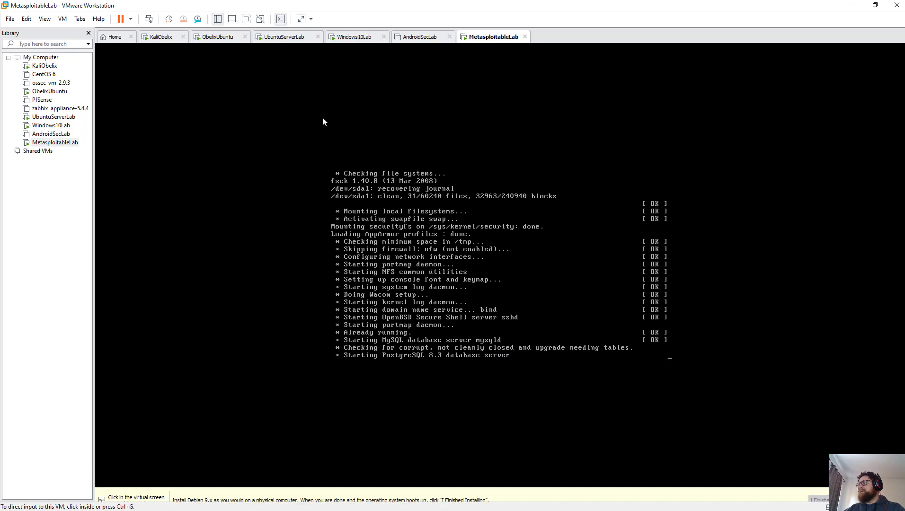
pyautogui.click(350, 41)
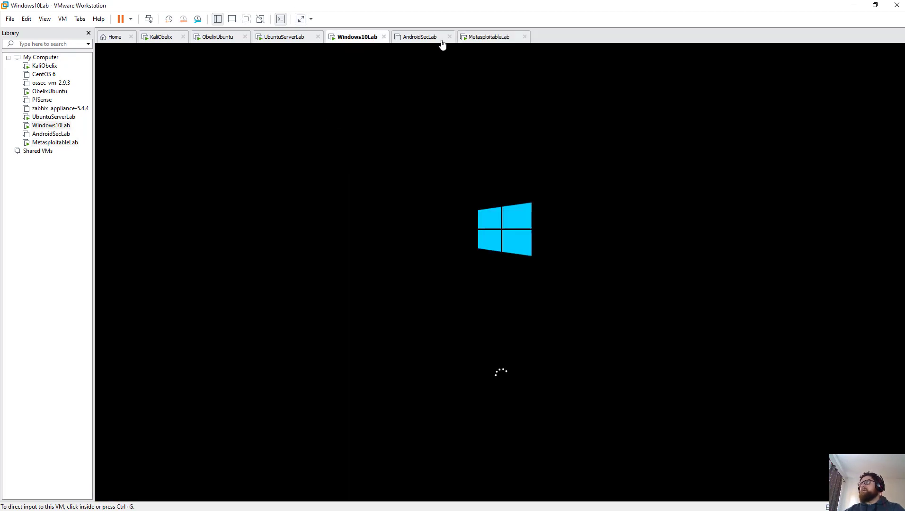
pyautogui.click(418, 37)
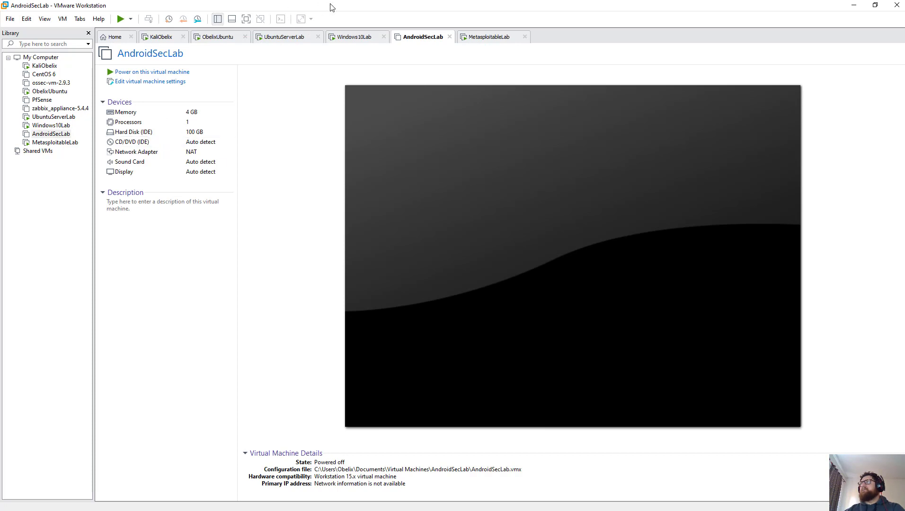
pyautogui.click(168, 37)
pyautogui.click(211, 37)
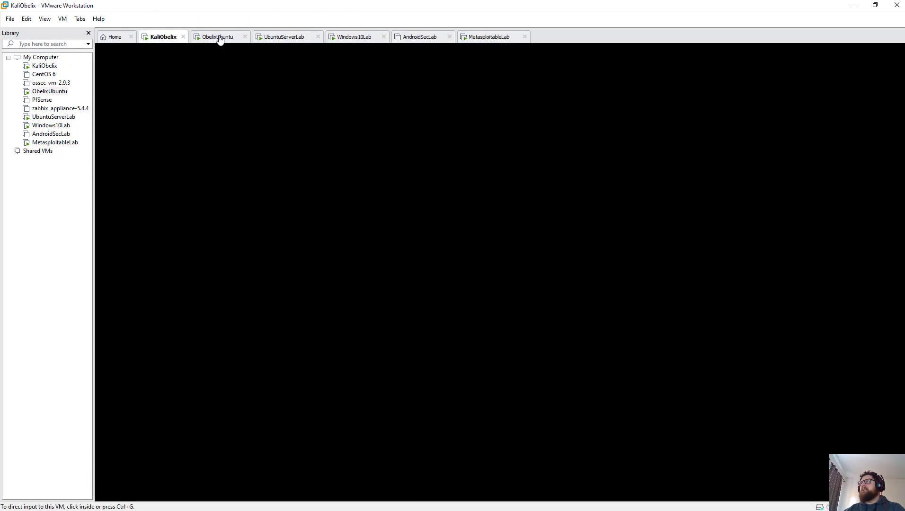
pyautogui.click(292, 38)
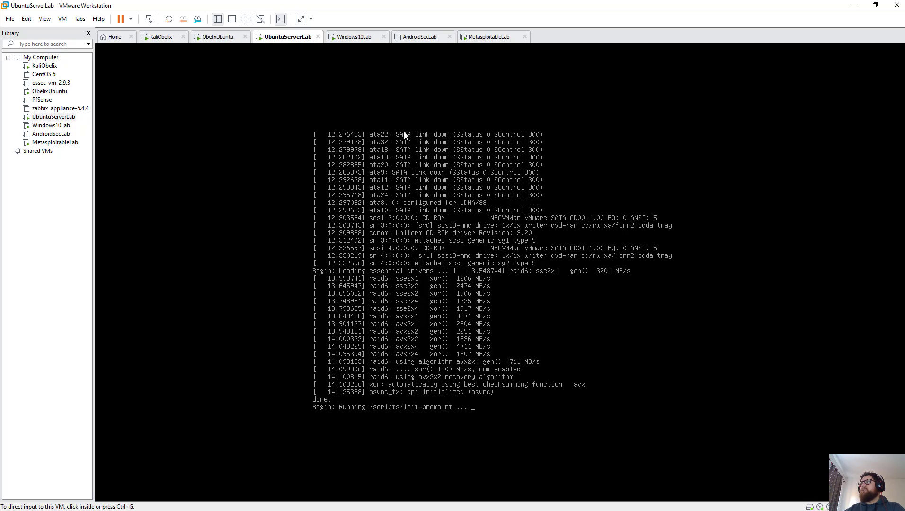
pyautogui.click(360, 38)
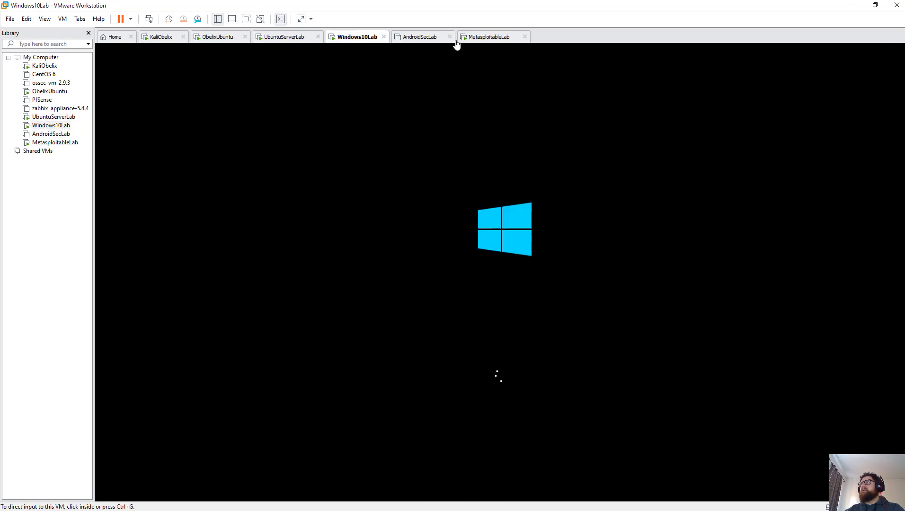
pyautogui.click(488, 38)
pyautogui.click(501, 365)
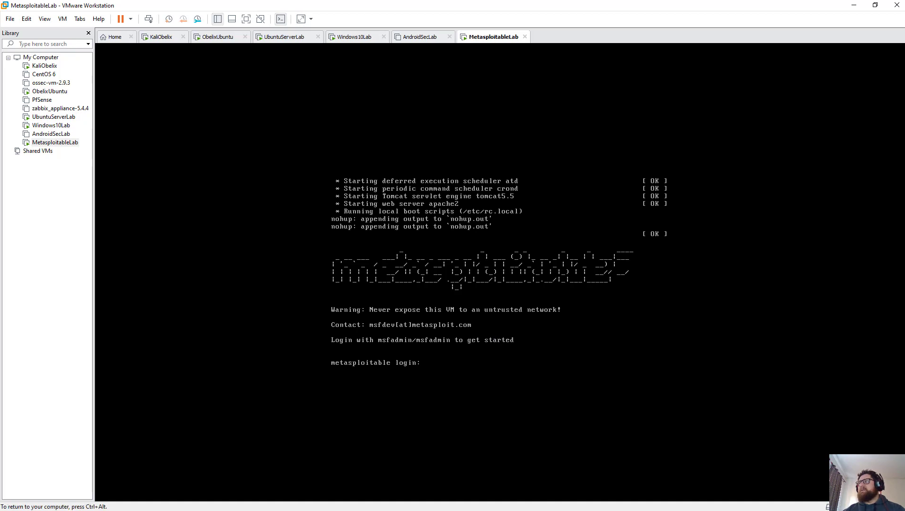
# Step: Log in to MetasploitableLab as msfadmin at the shell prompt, then switch to Windows10Lab
pyautogui.write('msfadm')
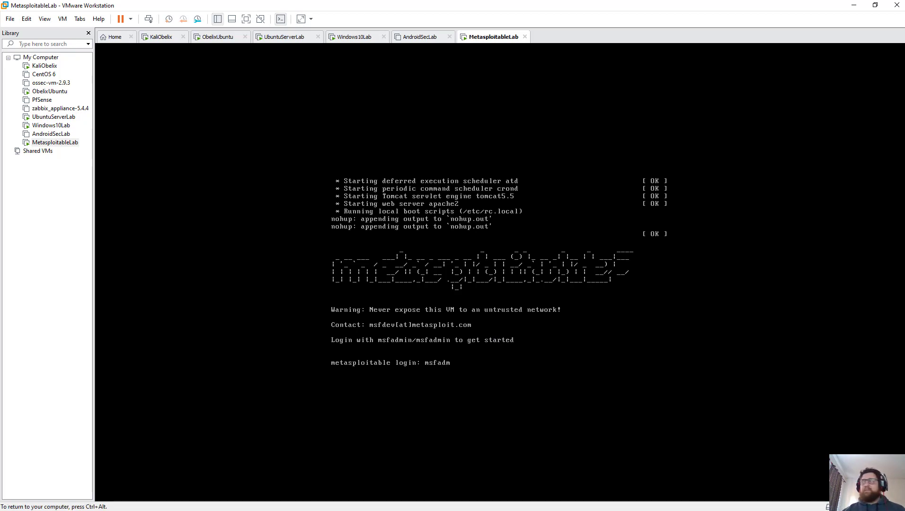
pyautogui.write('in')
pyautogui.press('Return')
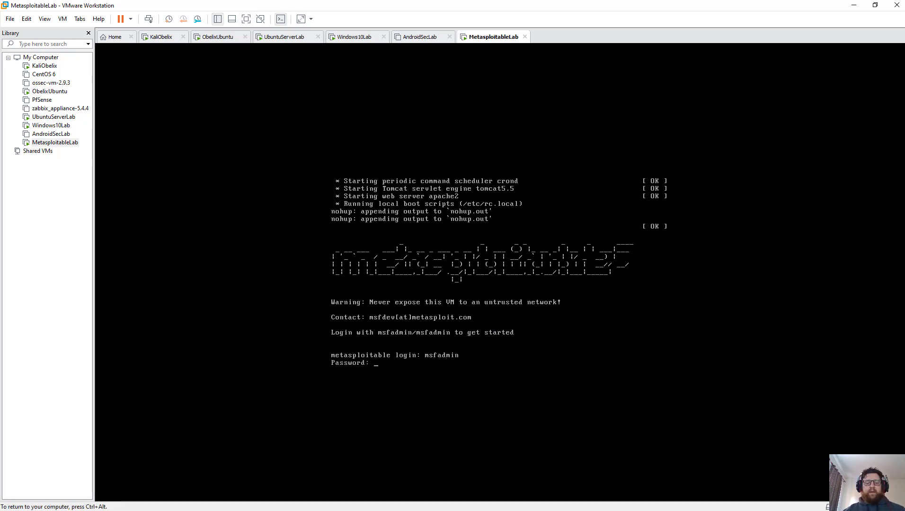
pyautogui.press('Return')
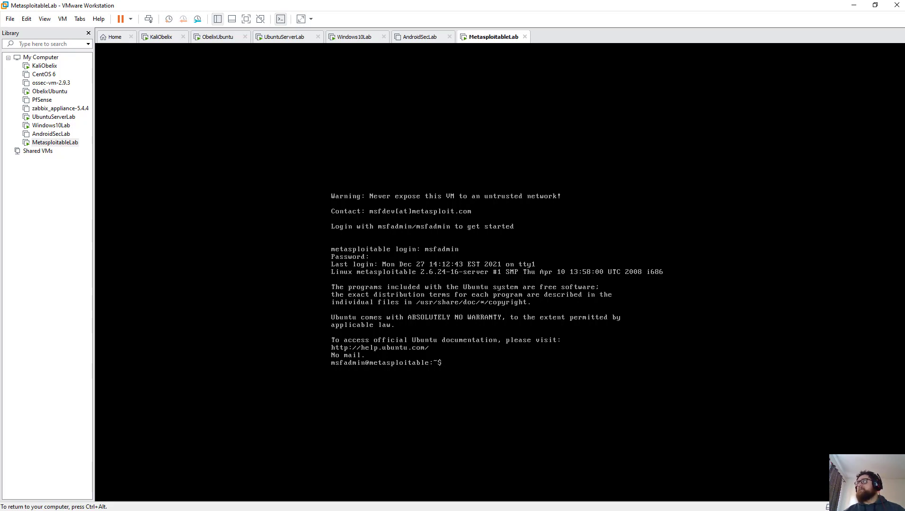
pyautogui.hotkey('ctrl', 'alt')
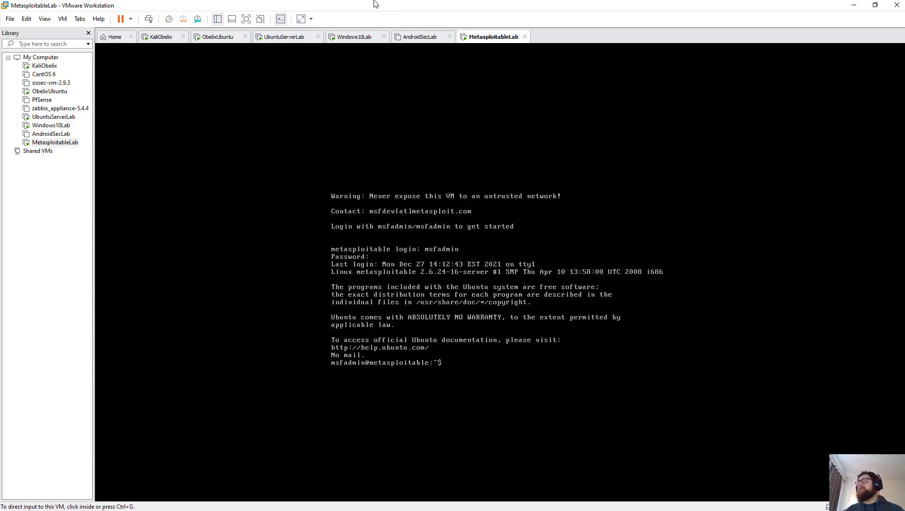
pyautogui.click(355, 37)
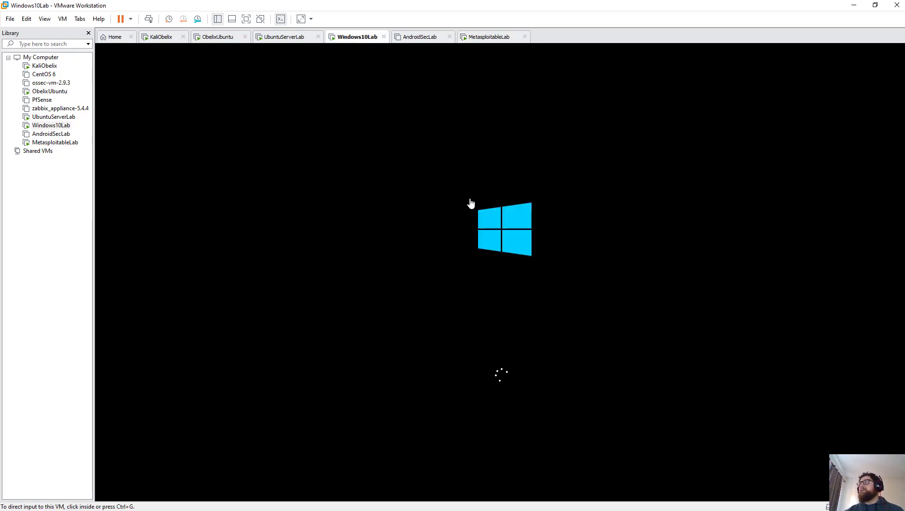
# Step: Look through the UbuntuServerLab, ObelixUbuntu and KaliObelix tabs, settling back on ObelixUbuntu
pyautogui.click(294, 40)
pyautogui.click(228, 38)
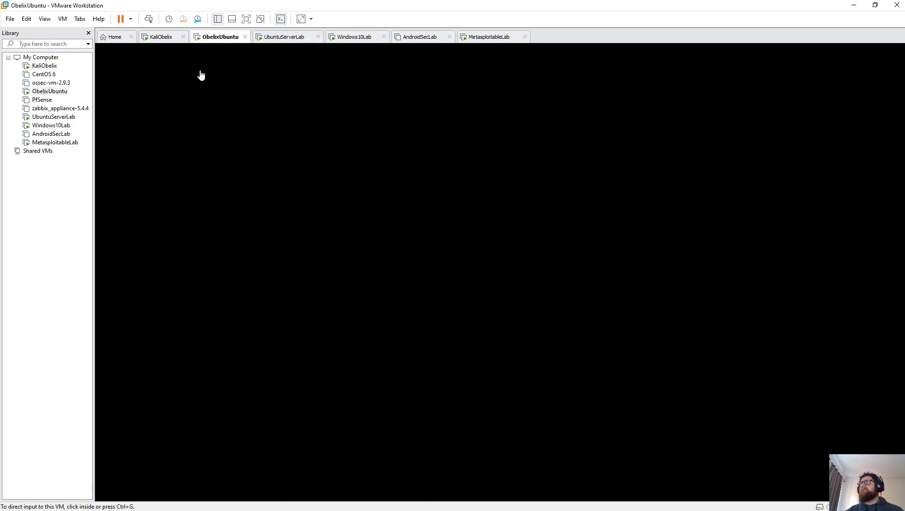
pyautogui.click(163, 38)
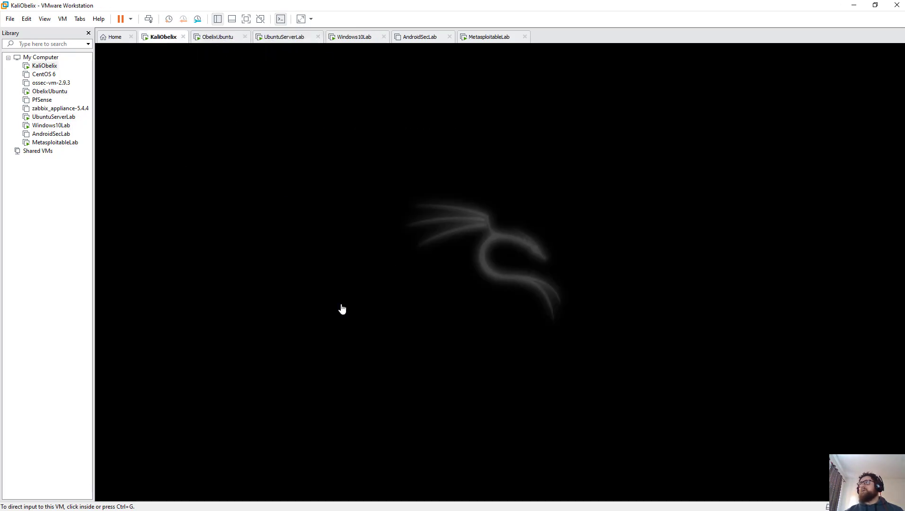
pyautogui.click(226, 40)
# Step: Sign in to the ObelixUbuntu desktop by choosing the user account and entering its password
pyautogui.click(409, 246)
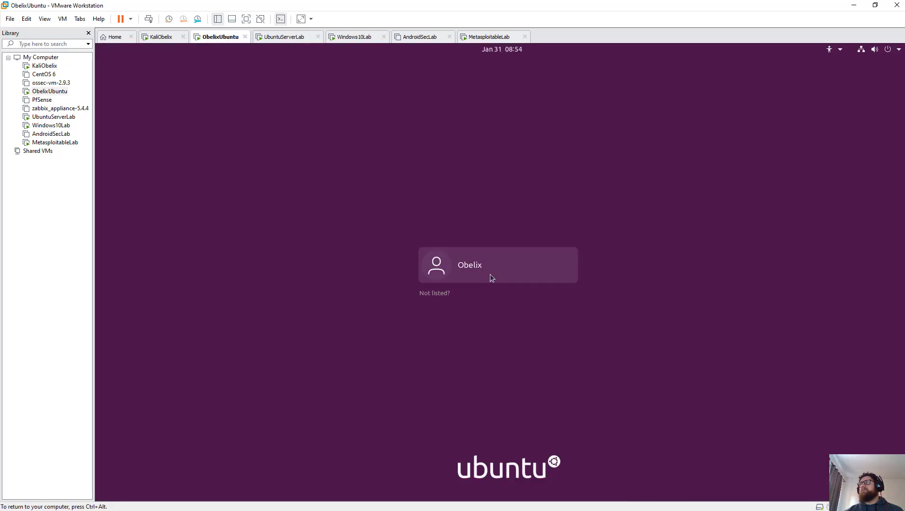
pyautogui.click(490, 276)
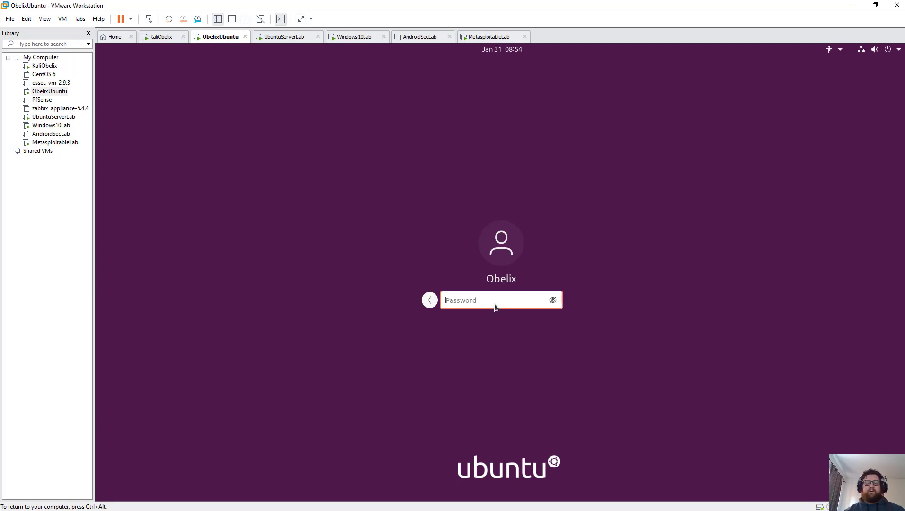
pyautogui.write('****')
pyautogui.press('Return')
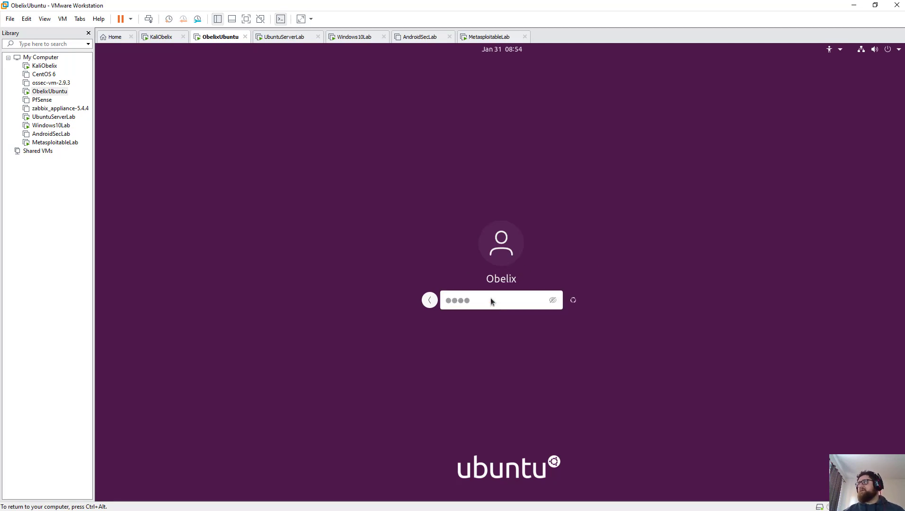
# Step: Check the KaliObelix, ObelixUbuntu, UbuntuServerLab and Windows10Lab VMs, ending on UbuntuServerLab
pyautogui.click(156, 38)
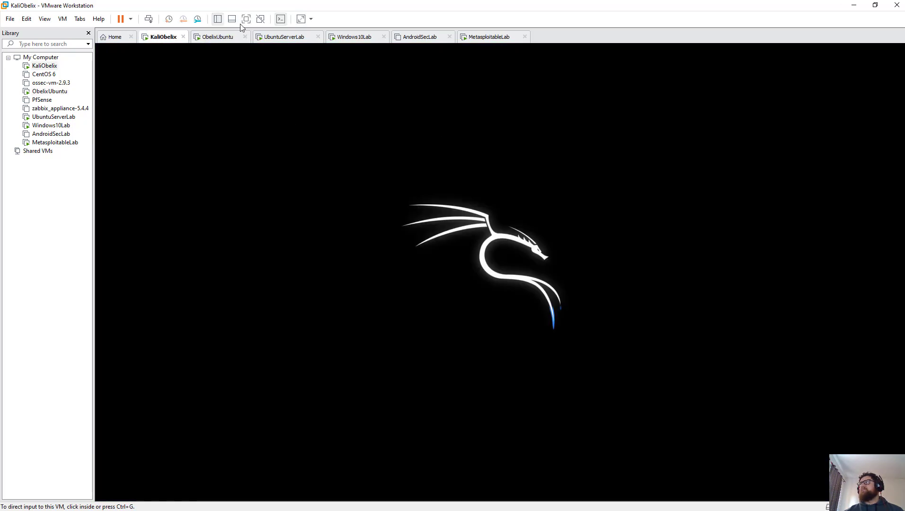
pyautogui.click(214, 40)
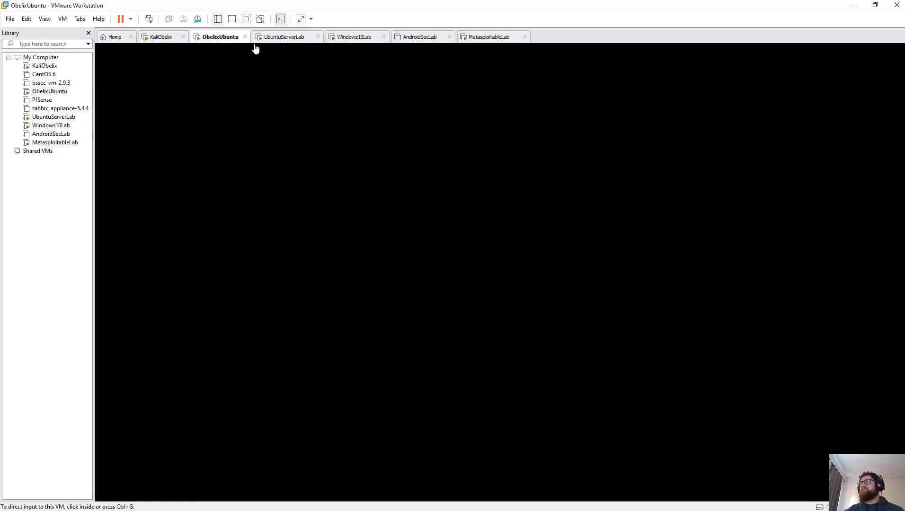
pyautogui.click(297, 41)
pyautogui.click(353, 38)
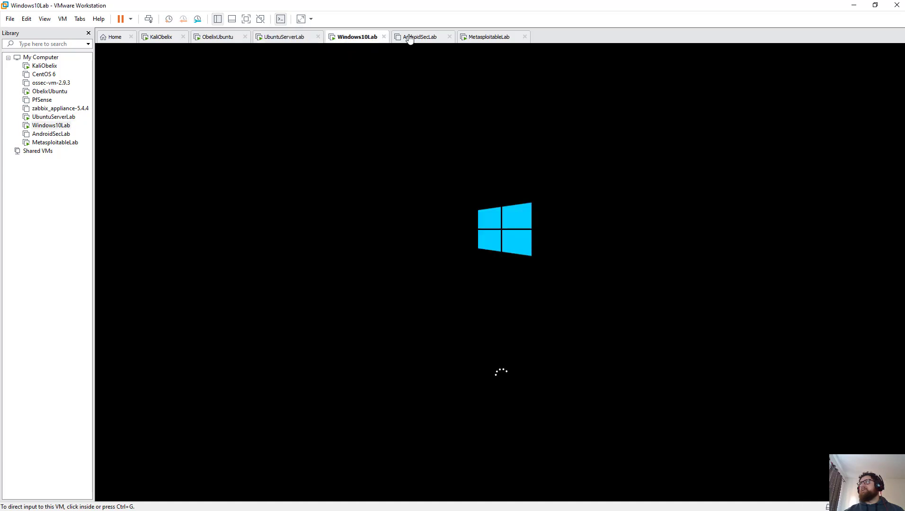
pyautogui.click(283, 40)
# Step: Log in to the UbuntuServerLab console as obelix and release input back to the host
pyautogui.click(302, 74)
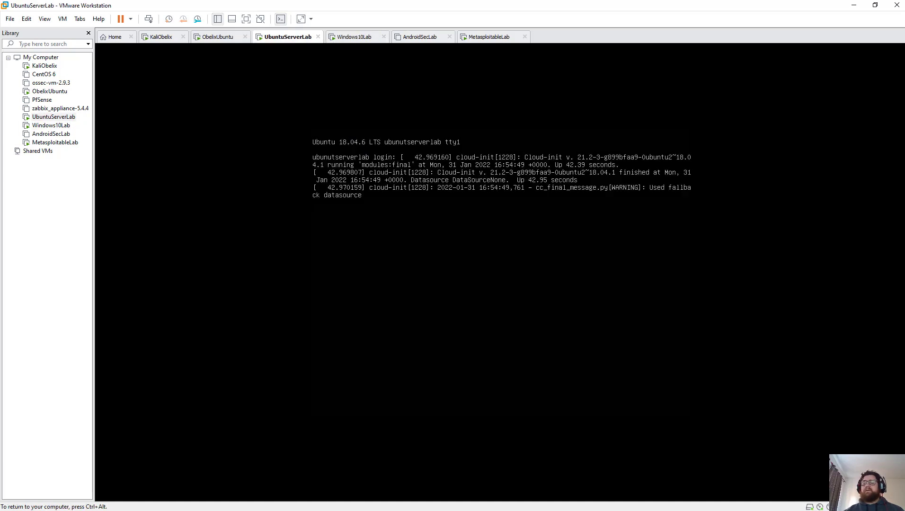
pyautogui.press('Return')
pyautogui.write('obelix')
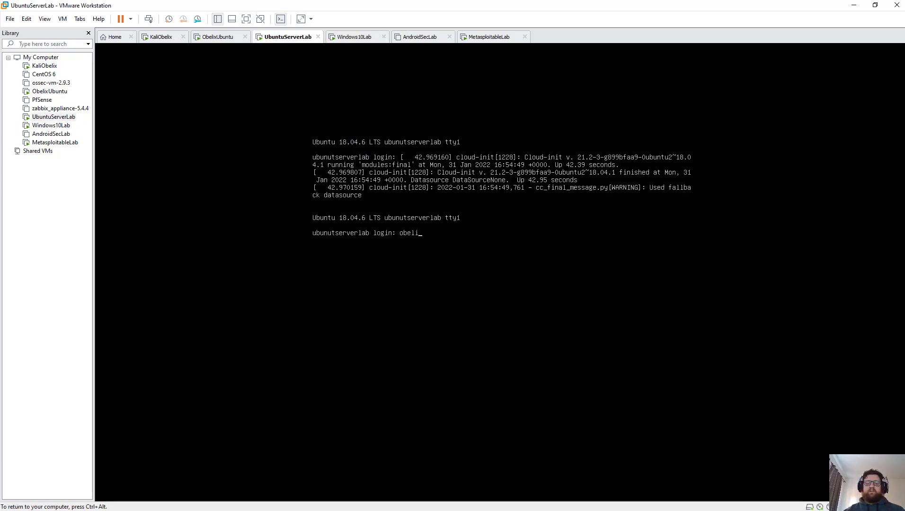
pyautogui.press('Return')
pyautogui.press('Return')
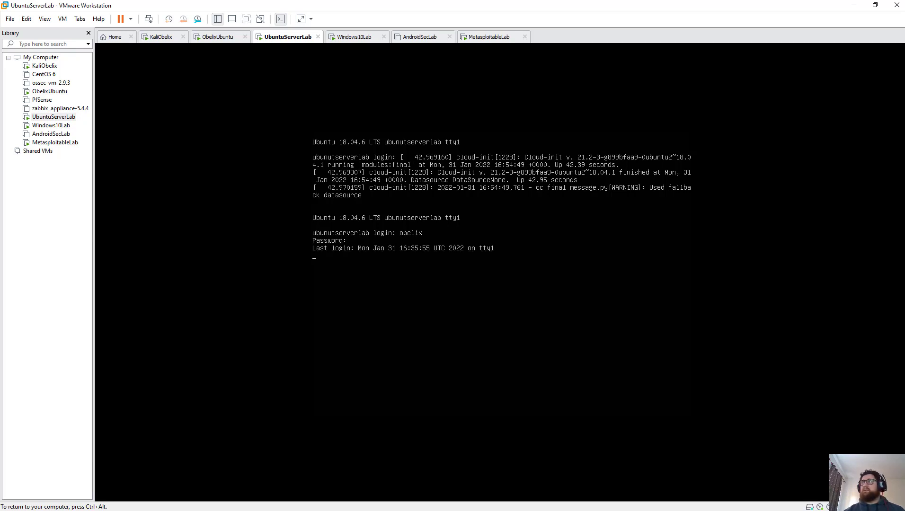
pyautogui.hotkey('ctrl', 'alt')
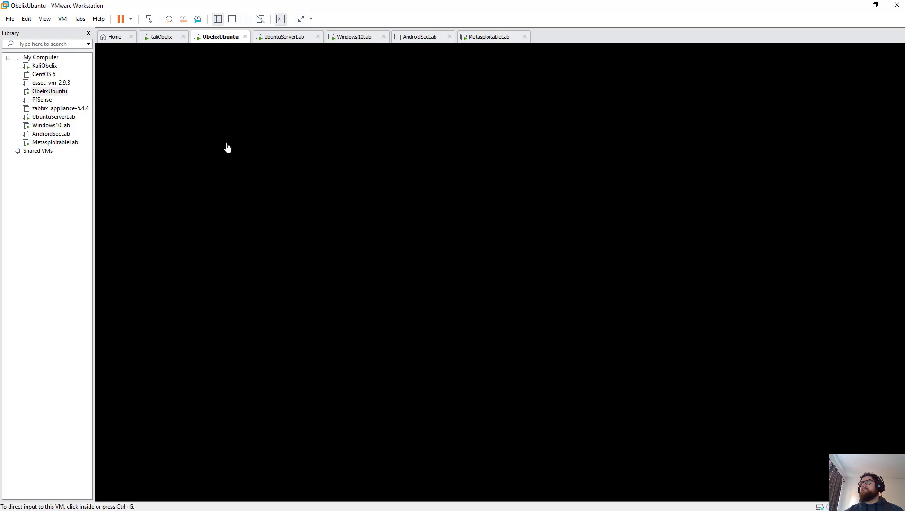
# Step: Check KaliObelix, ObelixUbuntu, MetasploitableLab, Windows10Lab and UbuntuServerLab, ending on KaliObelix
pyautogui.click(165, 39)
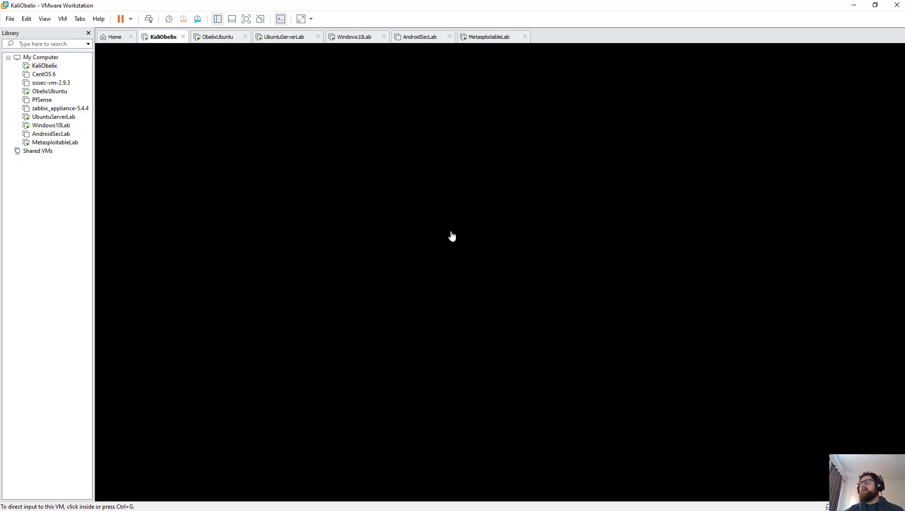
pyautogui.click(210, 39)
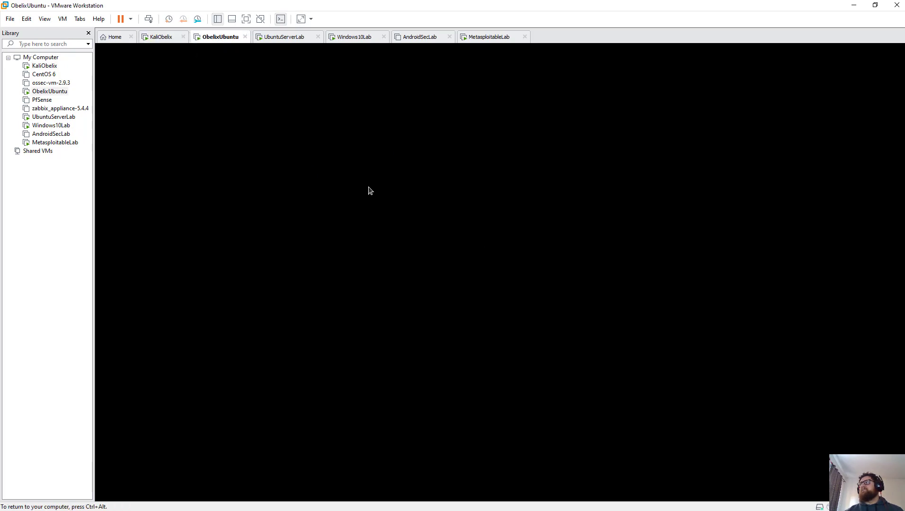
pyautogui.click(166, 39)
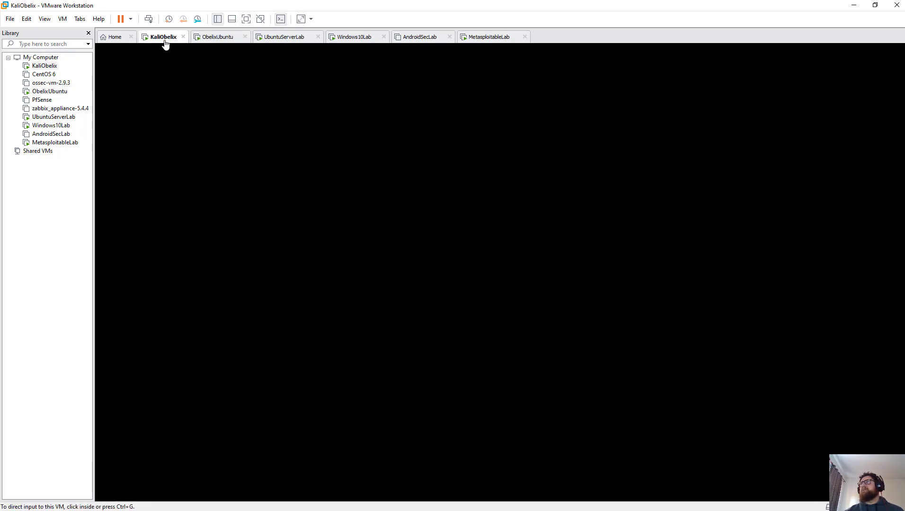
pyautogui.click(494, 38)
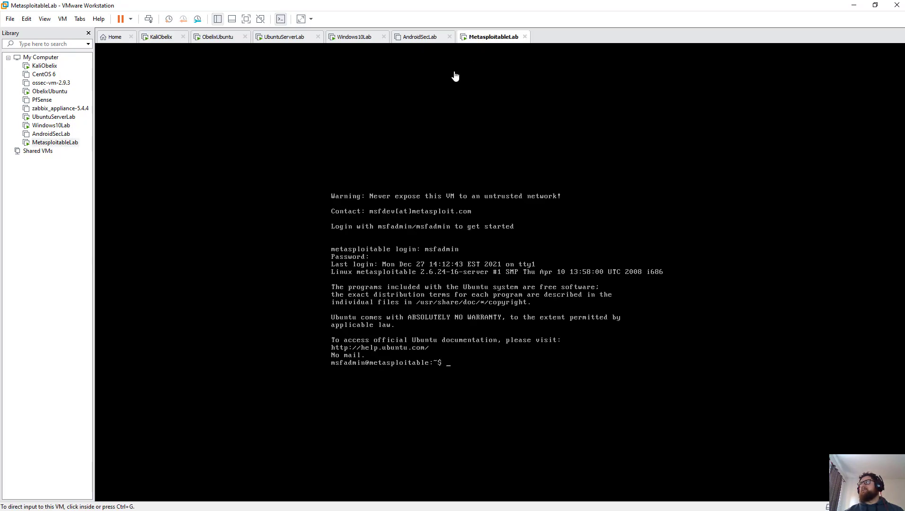
pyautogui.click(360, 36)
pyautogui.click(302, 40)
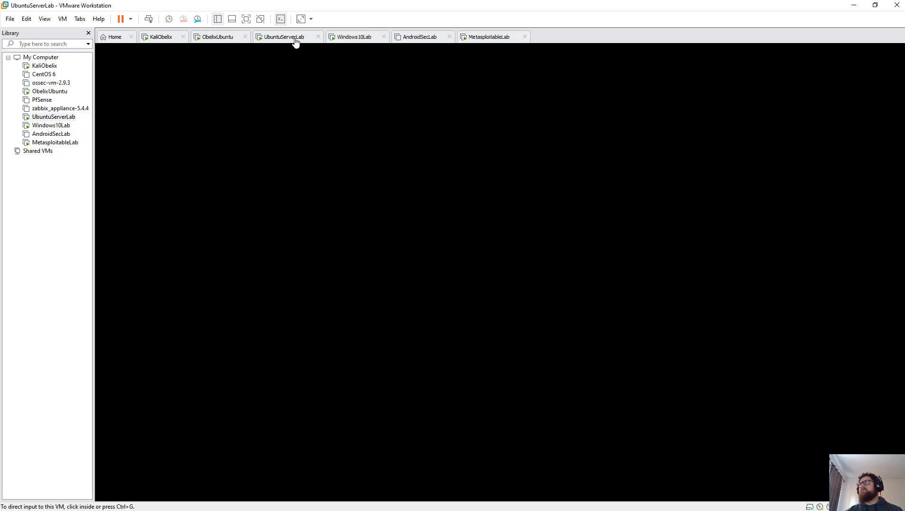
pyautogui.click(218, 38)
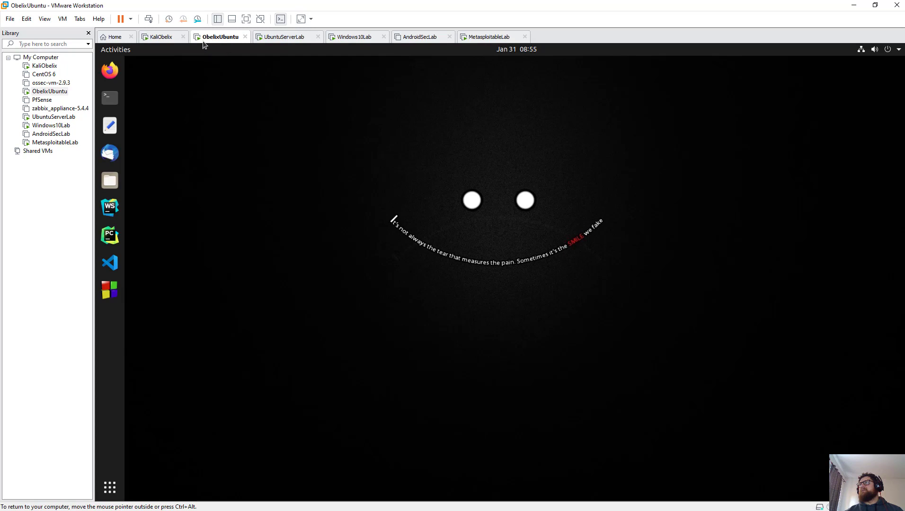
pyautogui.click(169, 40)
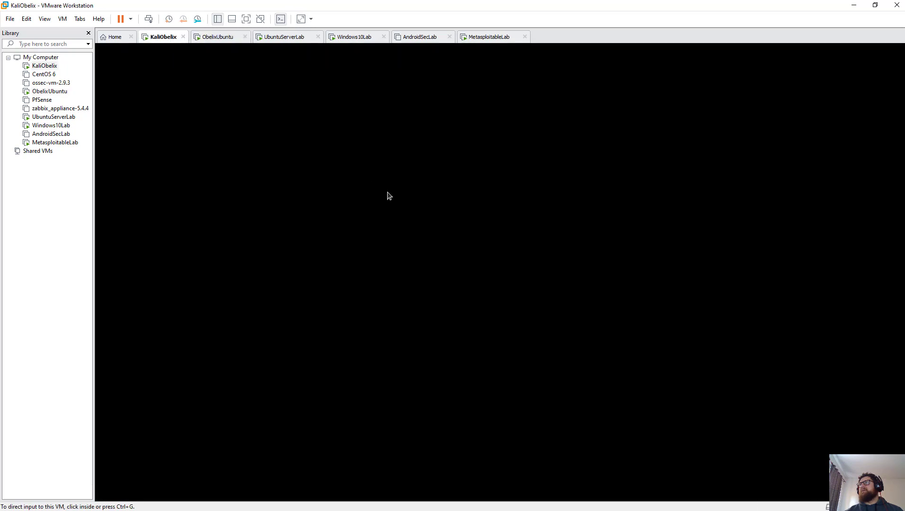
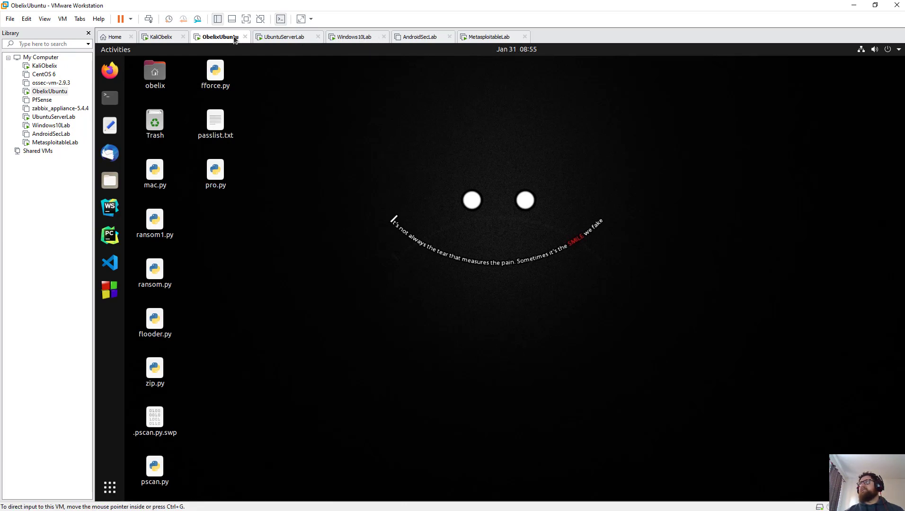
# Step: Log in to the KaliObelix VM as user kali, entering the account password
pyautogui.click(159, 37)
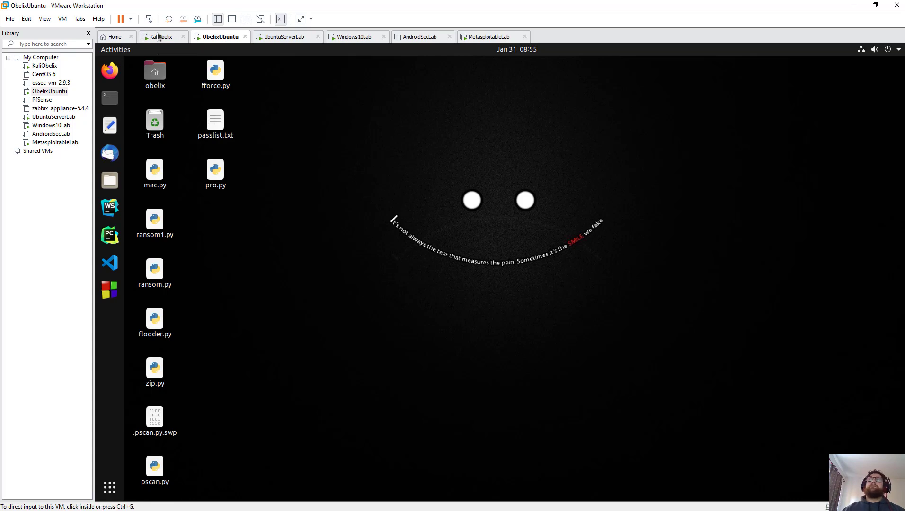
pyautogui.click(506, 293)
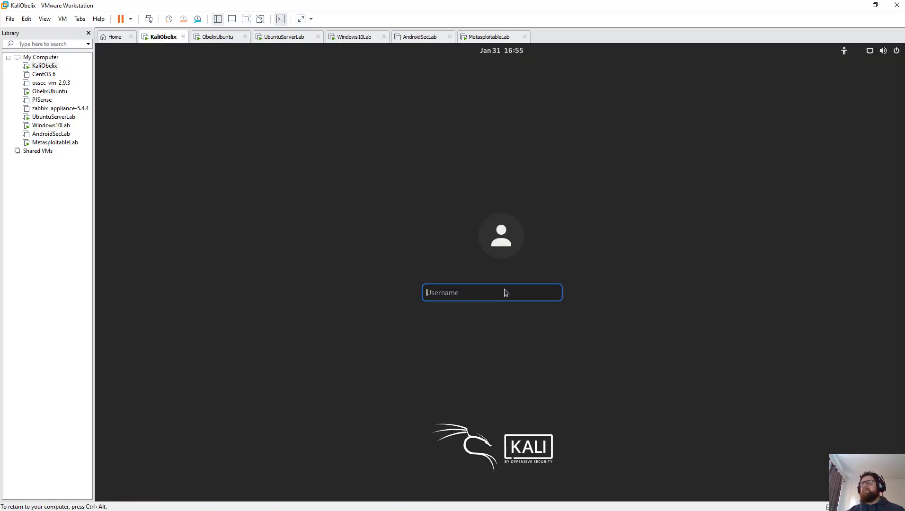
pyautogui.write('kali')
pyautogui.press('Return')
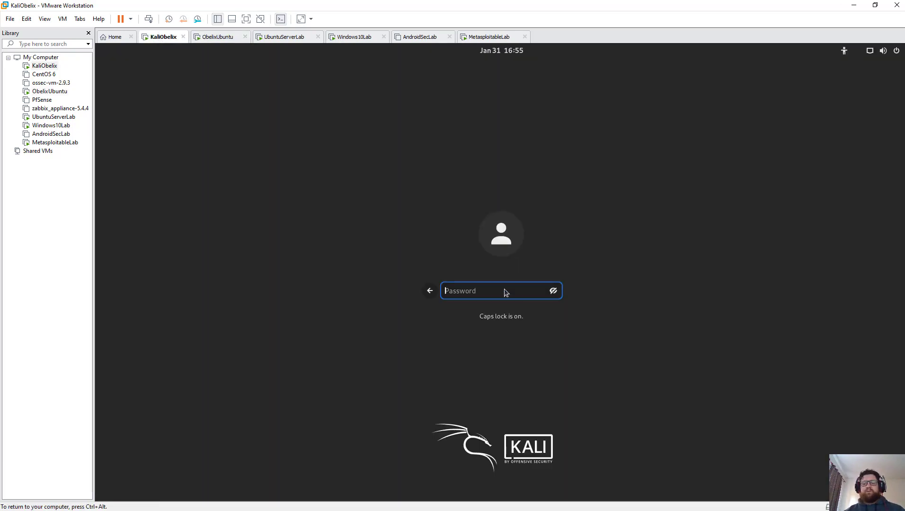
pyautogui.write('kali')
pyautogui.press('Return')
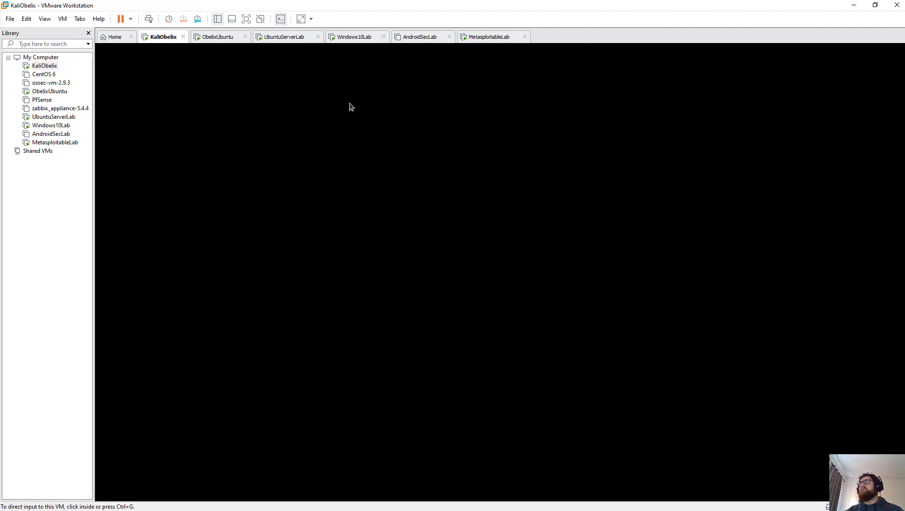
# Step: Check the ObelixUbuntu, UbuntuServerLab, Windows10Lab and MetasploitableLab machines
pyautogui.click(210, 36)
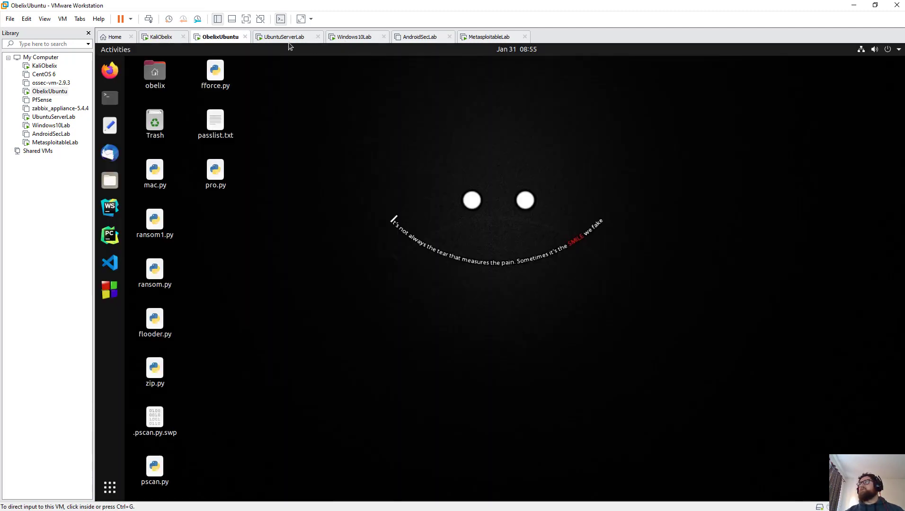
pyautogui.click(288, 38)
pyautogui.click(362, 35)
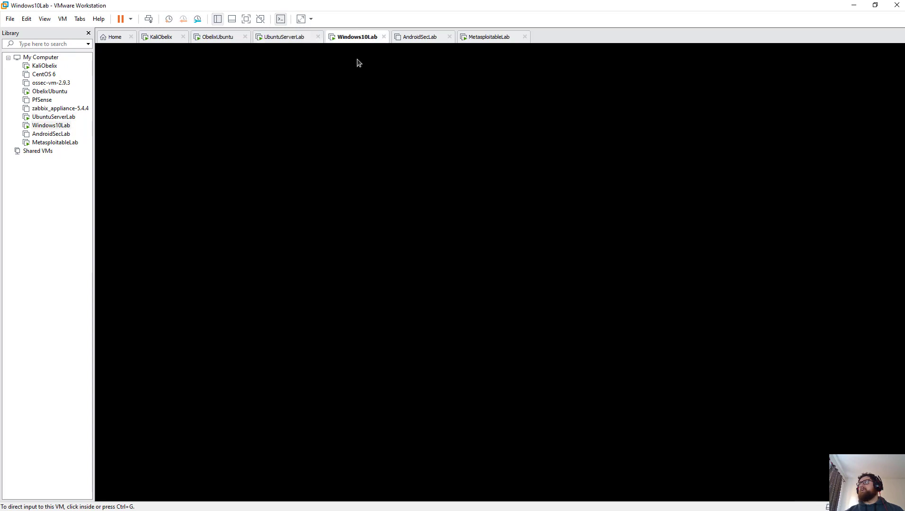
pyautogui.click(491, 36)
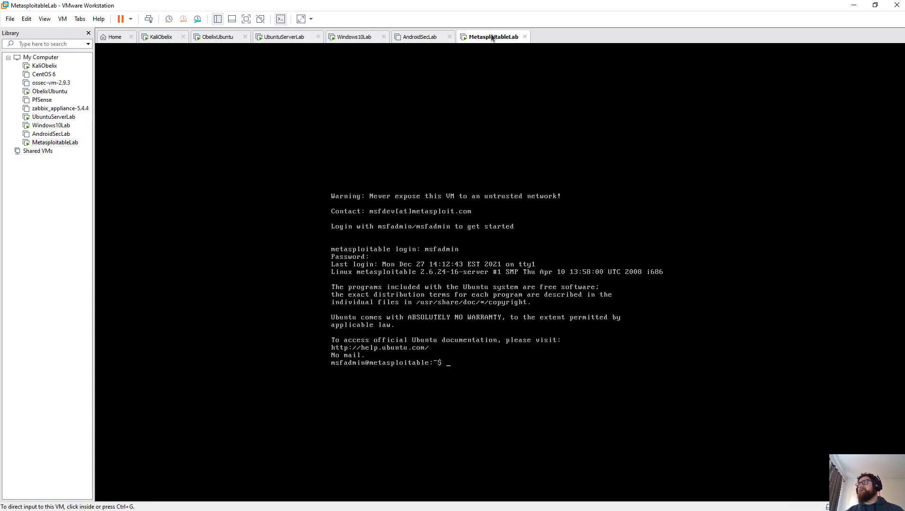
# Step: Close the powered-off AndroidSecLab tab and return to KaliObelix
pyautogui.click(421, 38)
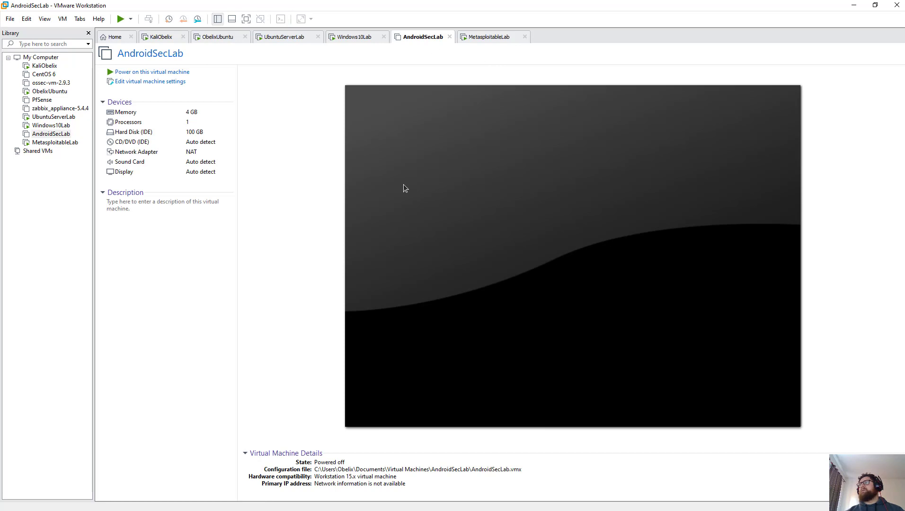
pyautogui.click(451, 37)
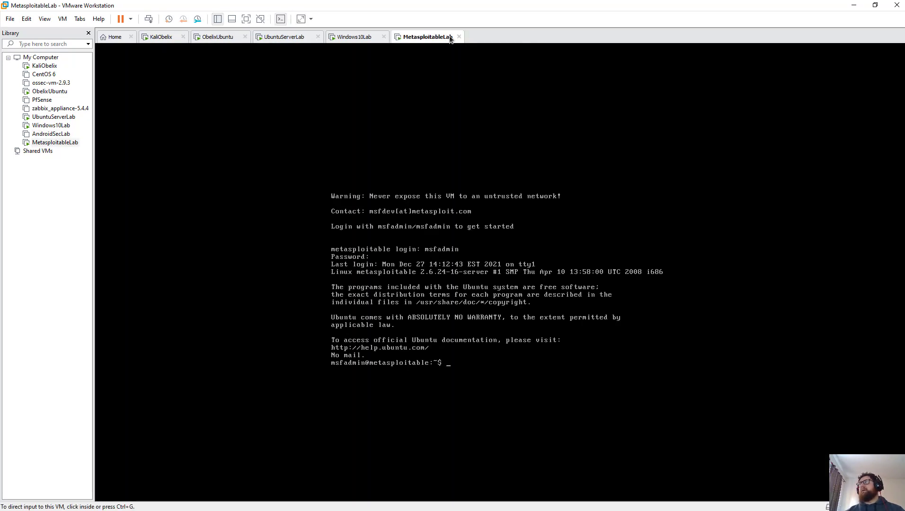
pyautogui.click(158, 38)
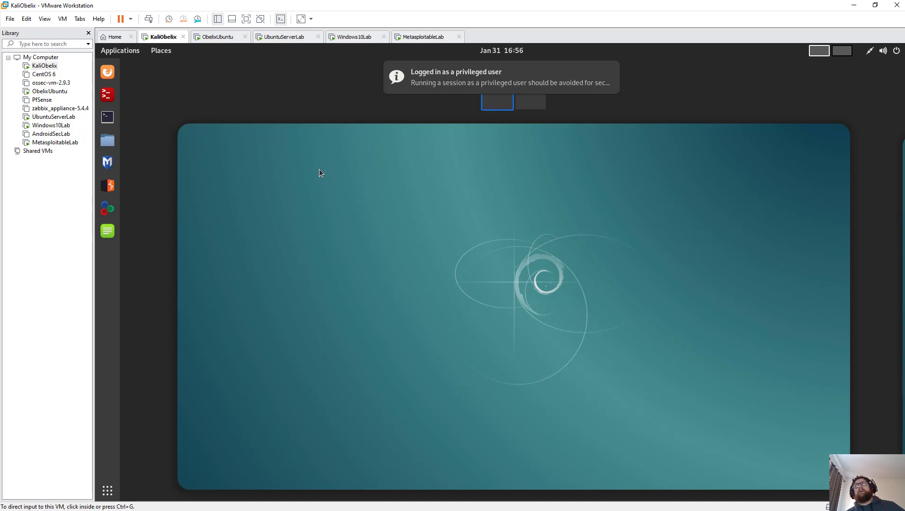
# Step: Leave the Kali activities overview and glance at Windows10Lab setup progress
pyautogui.click(319, 172)
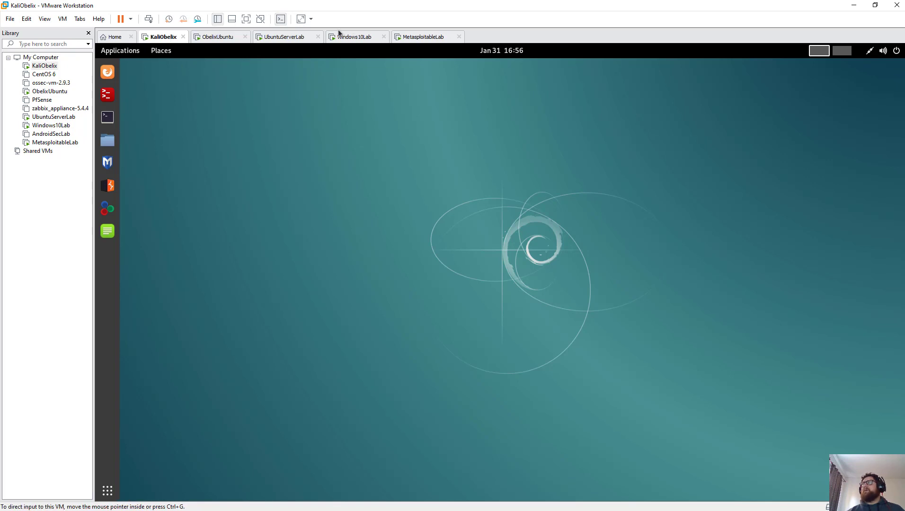
pyautogui.click(350, 36)
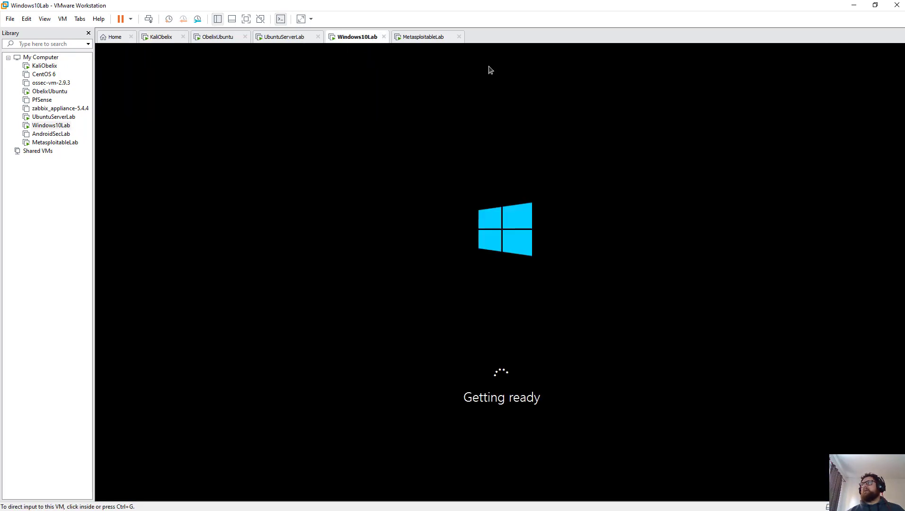
pyautogui.click(156, 37)
# Step: Launch a terminal on the Kali desktop, nudge it right, then view MetasploitableLab
pyautogui.click(118, 113)
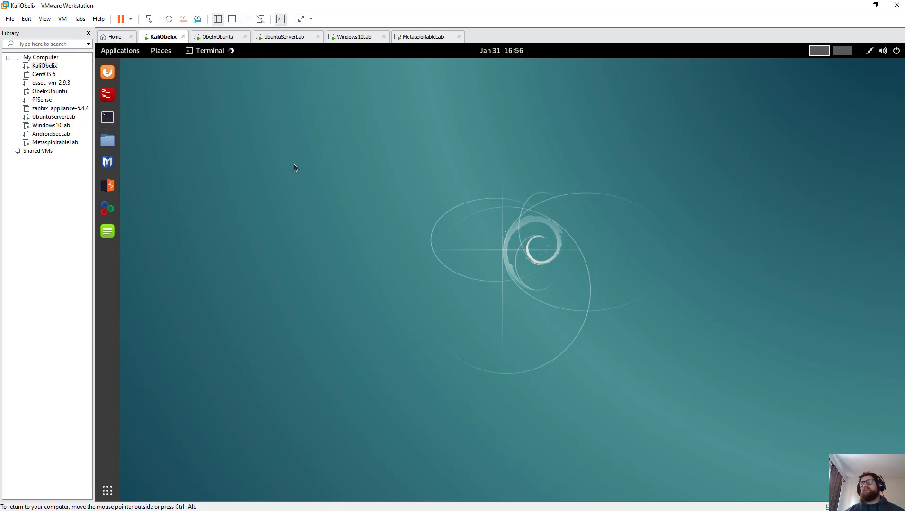
pyautogui.moveTo(384, 139); pyautogui.dragTo(360, 132)
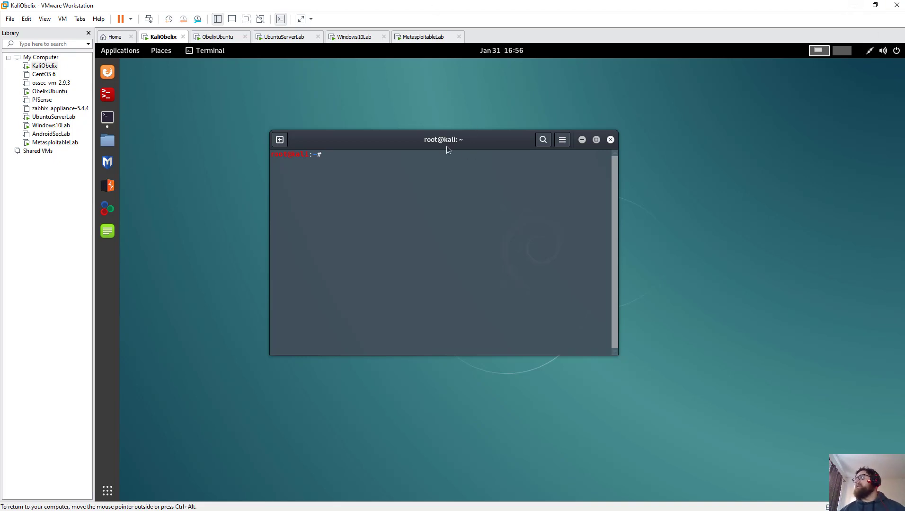
pyautogui.click(419, 37)
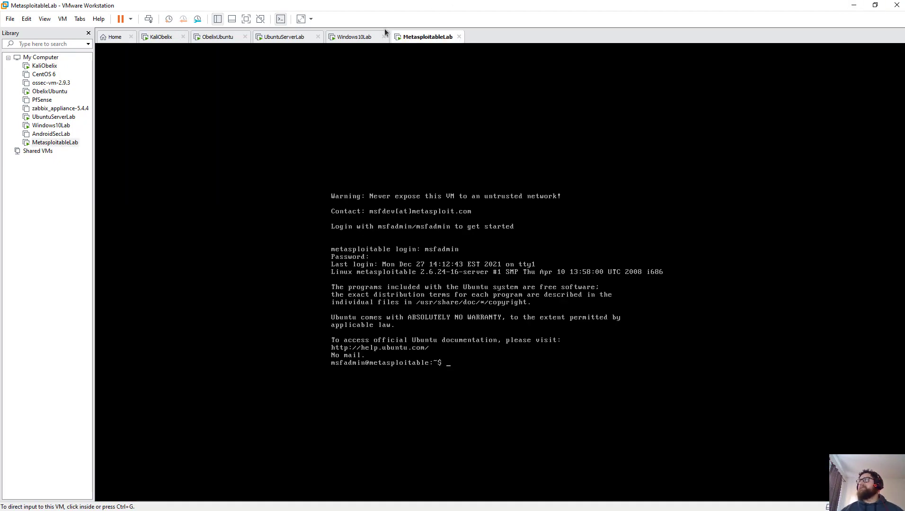
# Step: Bring up Windows10Lab and let setup reach the product key screen
pyautogui.click(358, 39)
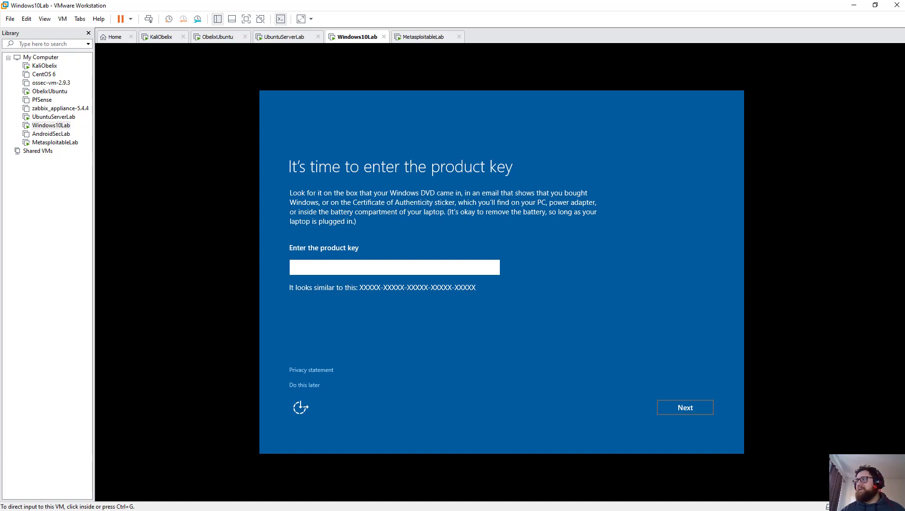
# Step: Skip the Windows product key, accept Express settings, then go to the UbuntuServerLab console
pyautogui.click(299, 385)
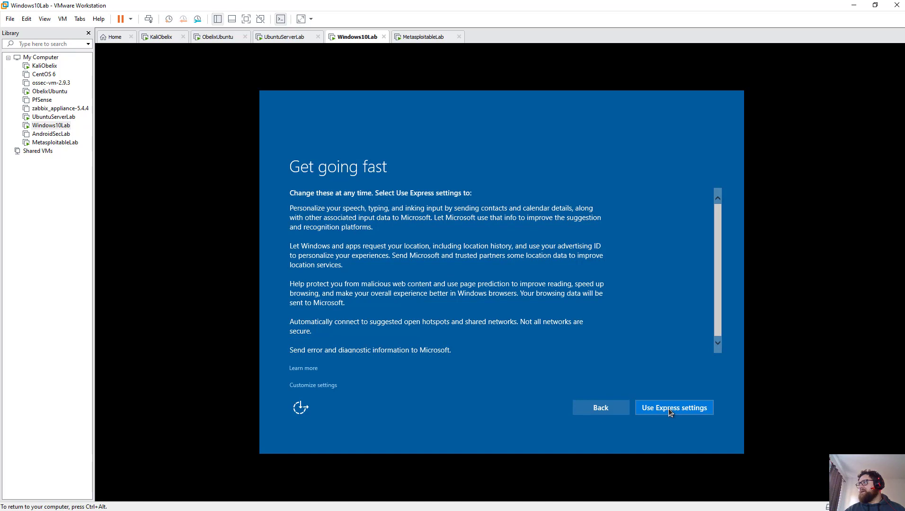
pyautogui.click(655, 407)
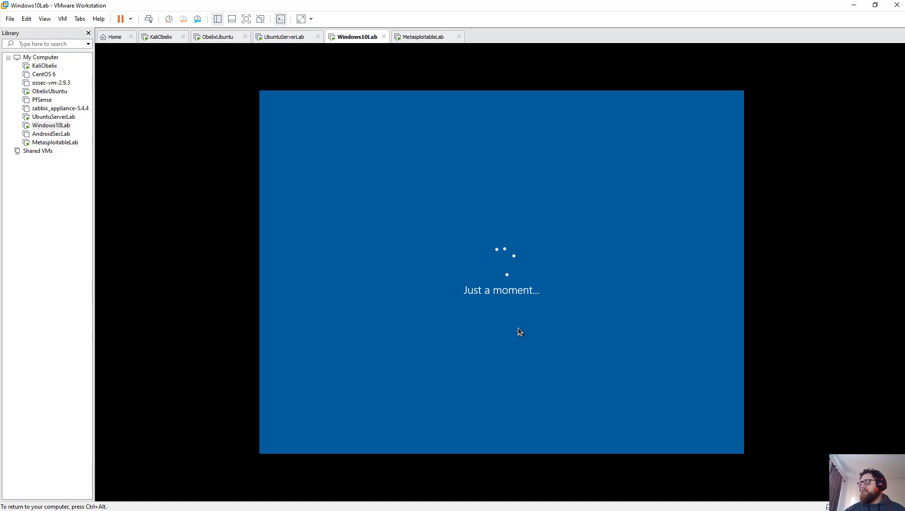
pyautogui.hotkey('ctrl', 'alt')
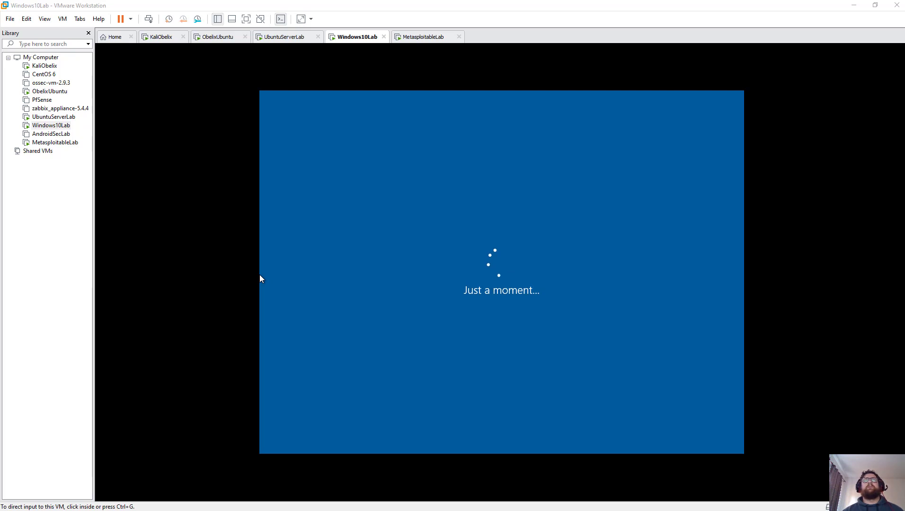
pyautogui.click(429, 36)
pyautogui.click(283, 37)
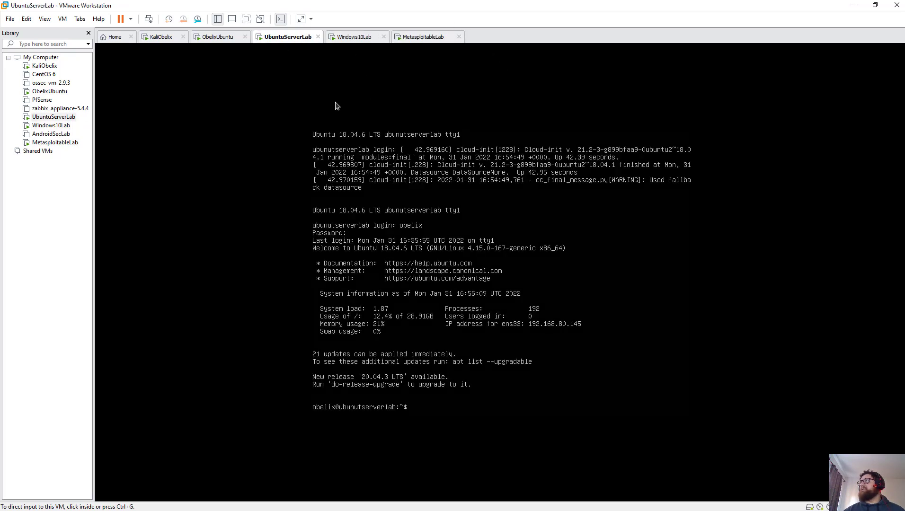
# Step: Run sudo shutdown on UbuntuServerLab with the sudo password, then view ObelixUbuntu
pyautogui.click(372, 363)
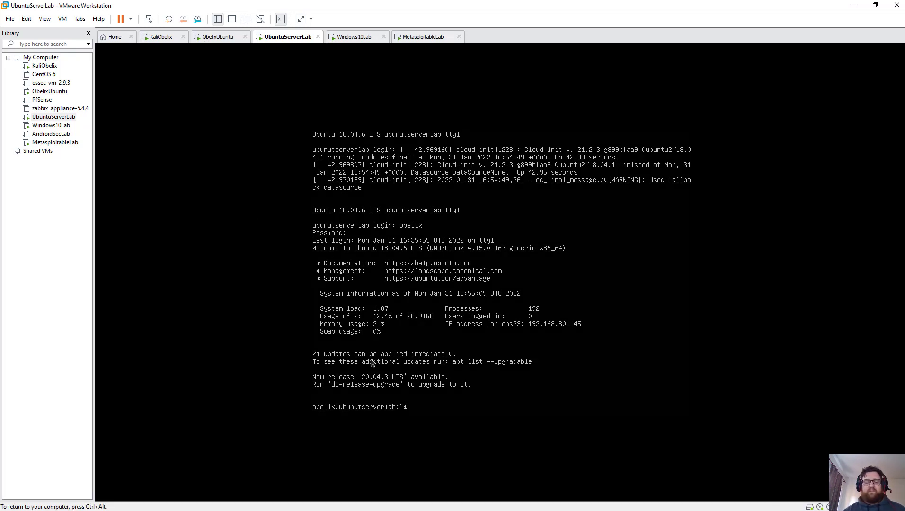
pyautogui.write('sudo shutf')
pyautogui.write('own')
pyautogui.press('BackSpace')
pyautogui.press('BackSpace')
pyautogui.press('BackSpace')
pyautogui.press('BackSpace')
pyautogui.write('down')
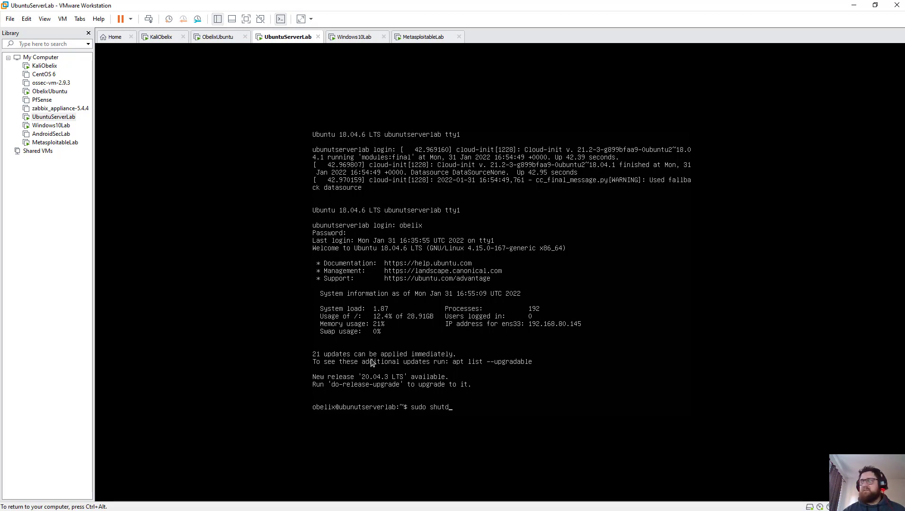
pyautogui.press('Return')
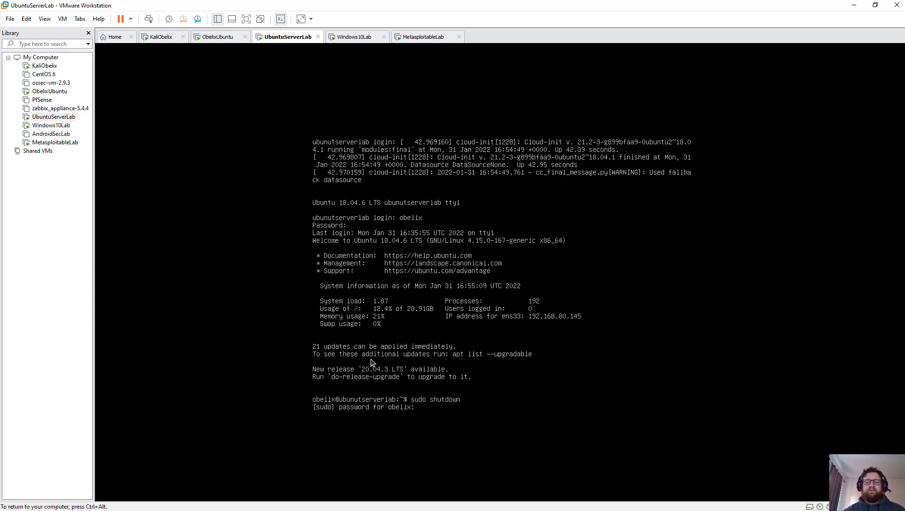
pyautogui.press('Return')
pyautogui.hotkey('ctrl', 'alt')
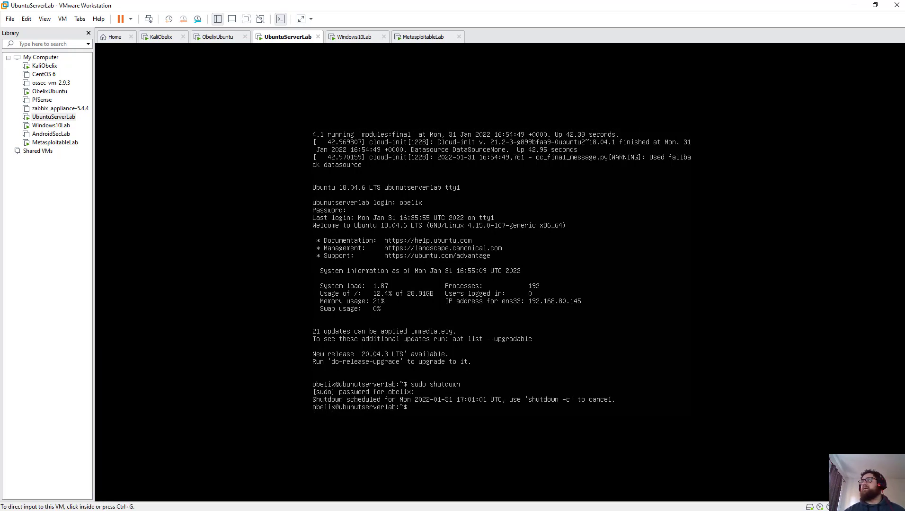
pyautogui.click(229, 38)
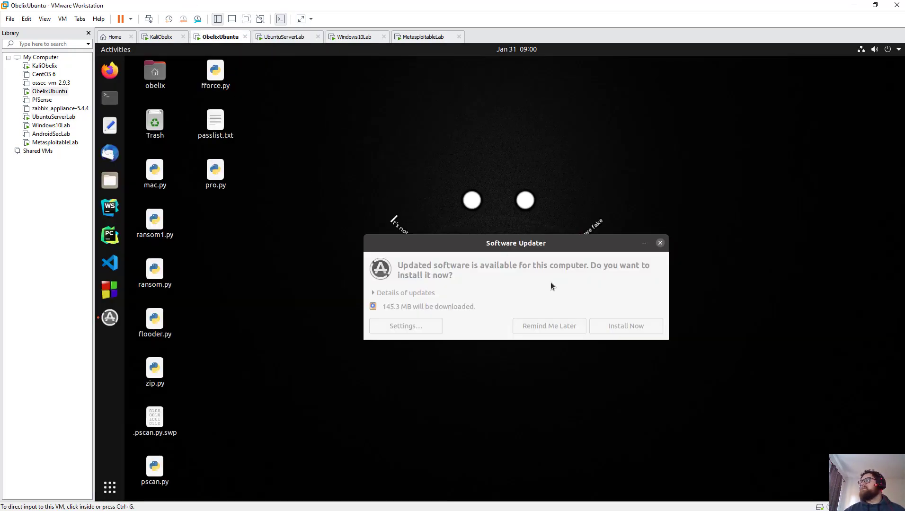
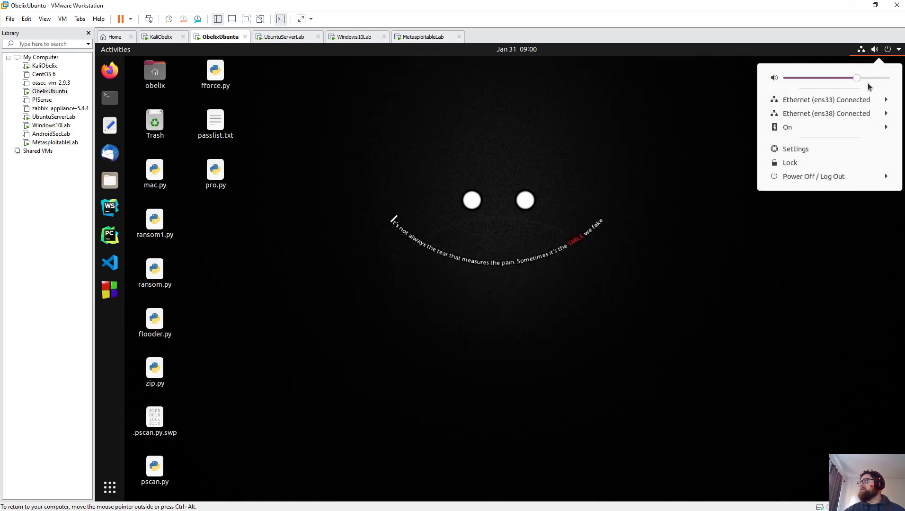
# Step: Power off the ObelixUbuntu guest from its system menu and confirm the shutdown
pyautogui.click(820, 178)
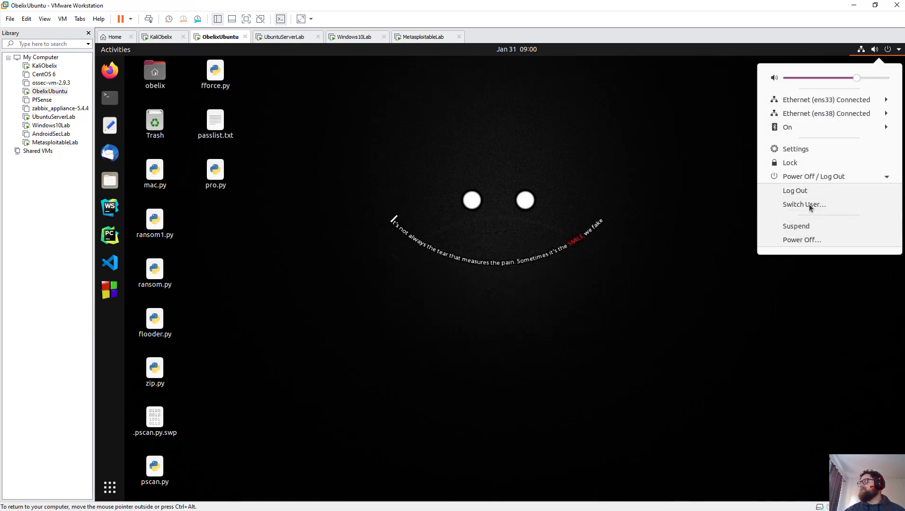
pyautogui.click(810, 240)
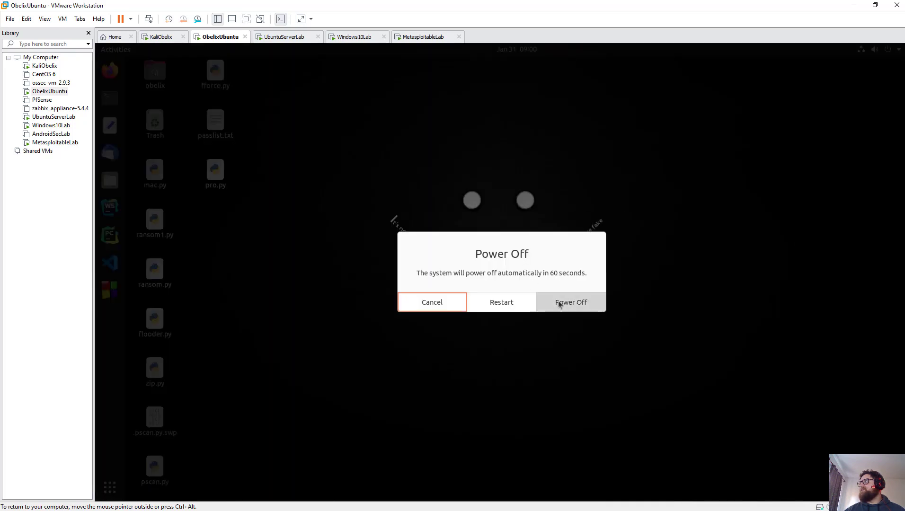
pyautogui.click(558, 301)
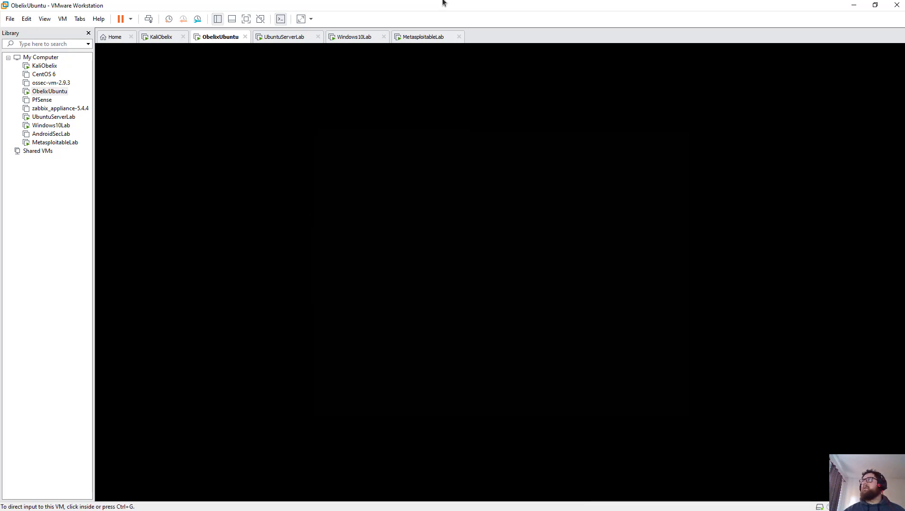
# Step: Check Windows10Lab's setup progress, then bring up the KaliObelix desktop
pyautogui.click(405, 37)
pyautogui.click(369, 38)
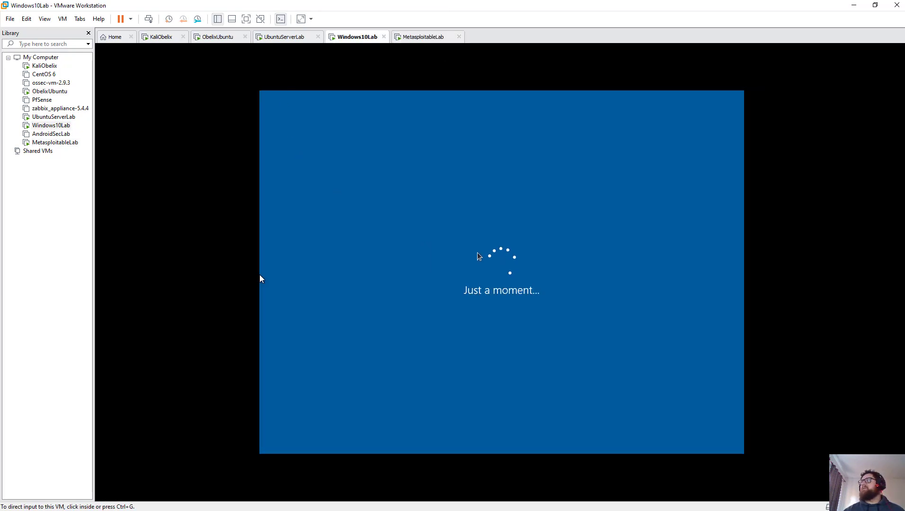
pyautogui.click(157, 36)
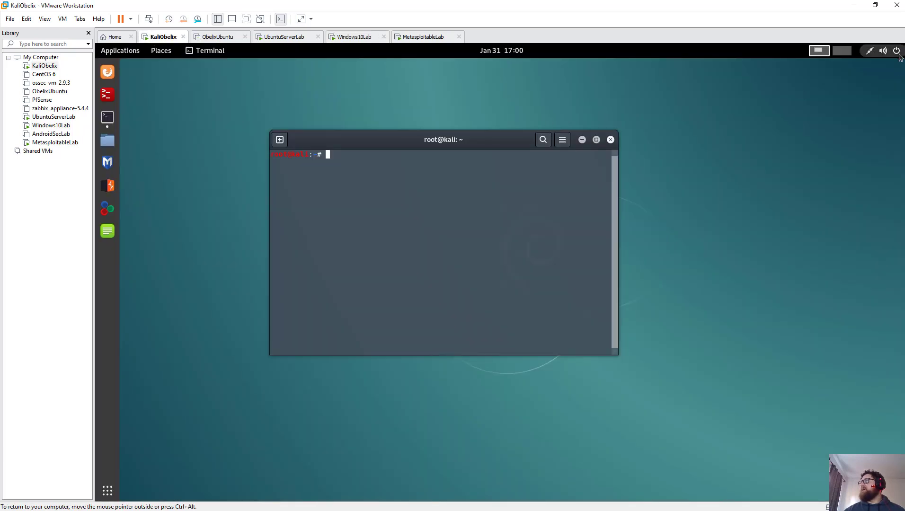
# Step: Power off KaliObelix from its system menu, then return to Windows10Lab at the 'Hi' screen
pyautogui.click(896, 52)
pyautogui.click(817, 185)
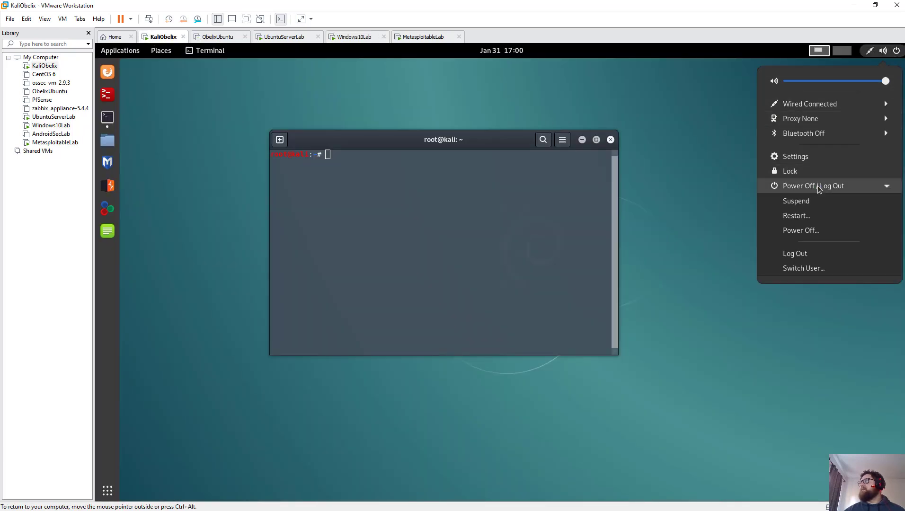
pyautogui.click(811, 232)
pyautogui.click(562, 304)
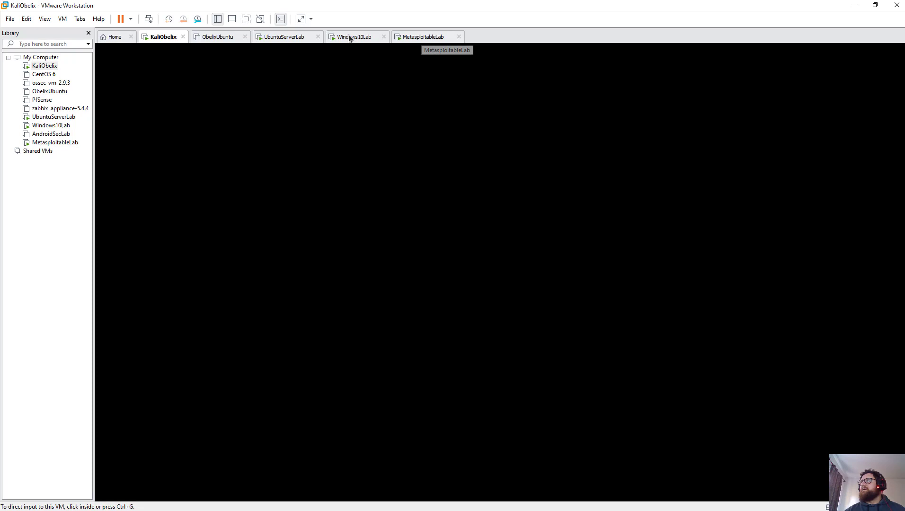
pyautogui.click(350, 37)
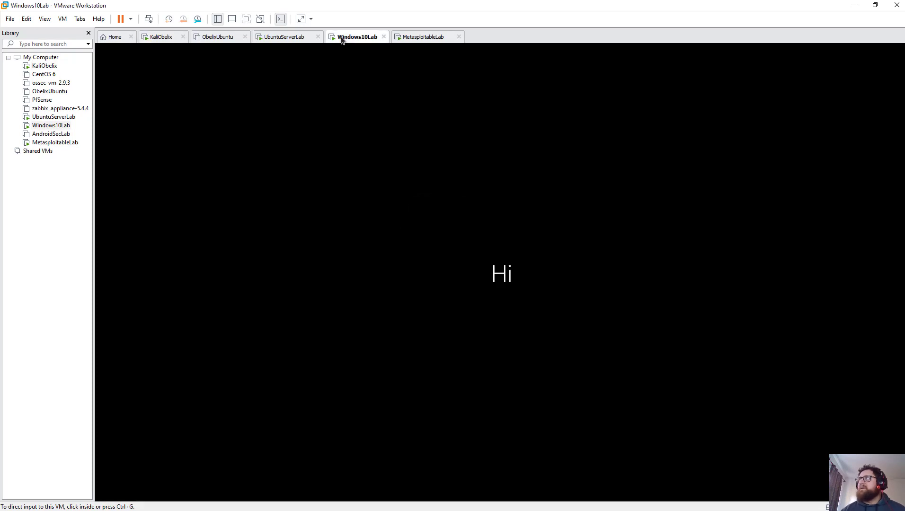